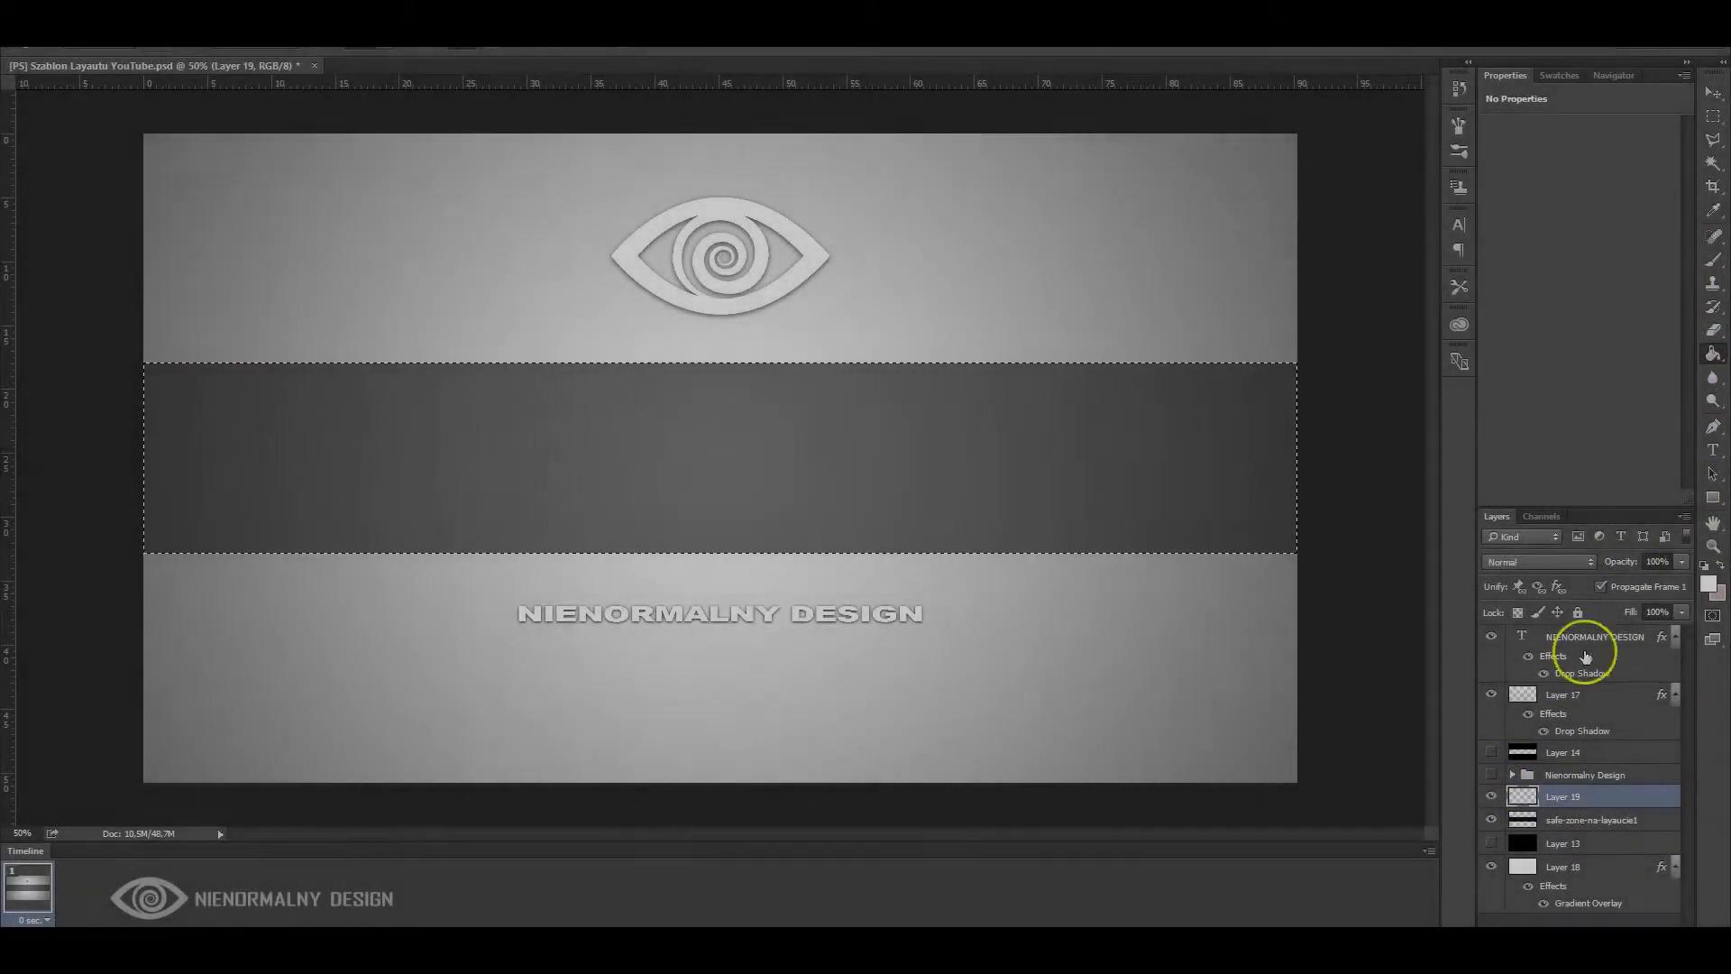
Fill the middle band selection with white and deselect it
{"action": "left_click", "coordinate": [281, 390]}
{"action": "left_click", "coordinate": [1713, 115]}
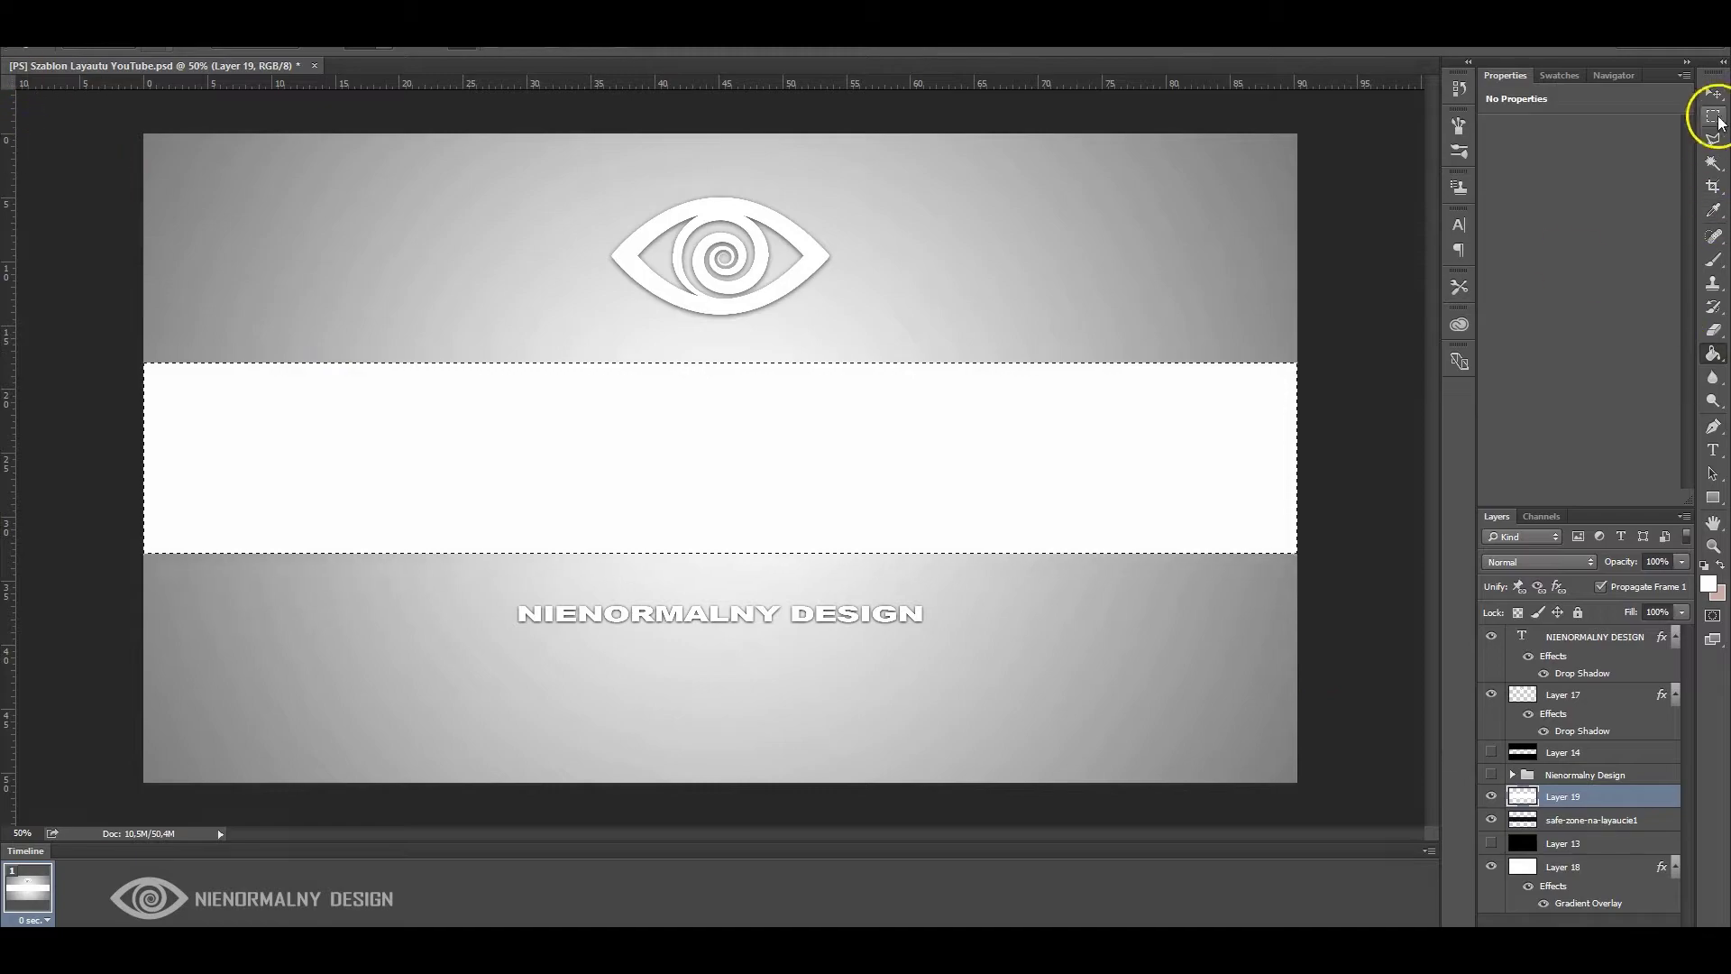
{"action": "left_click", "coordinate": [1367, 430]}
Browse the pen and shape tool groups in the toolbar
{"action": "right_click", "coordinate": [1713, 425]}
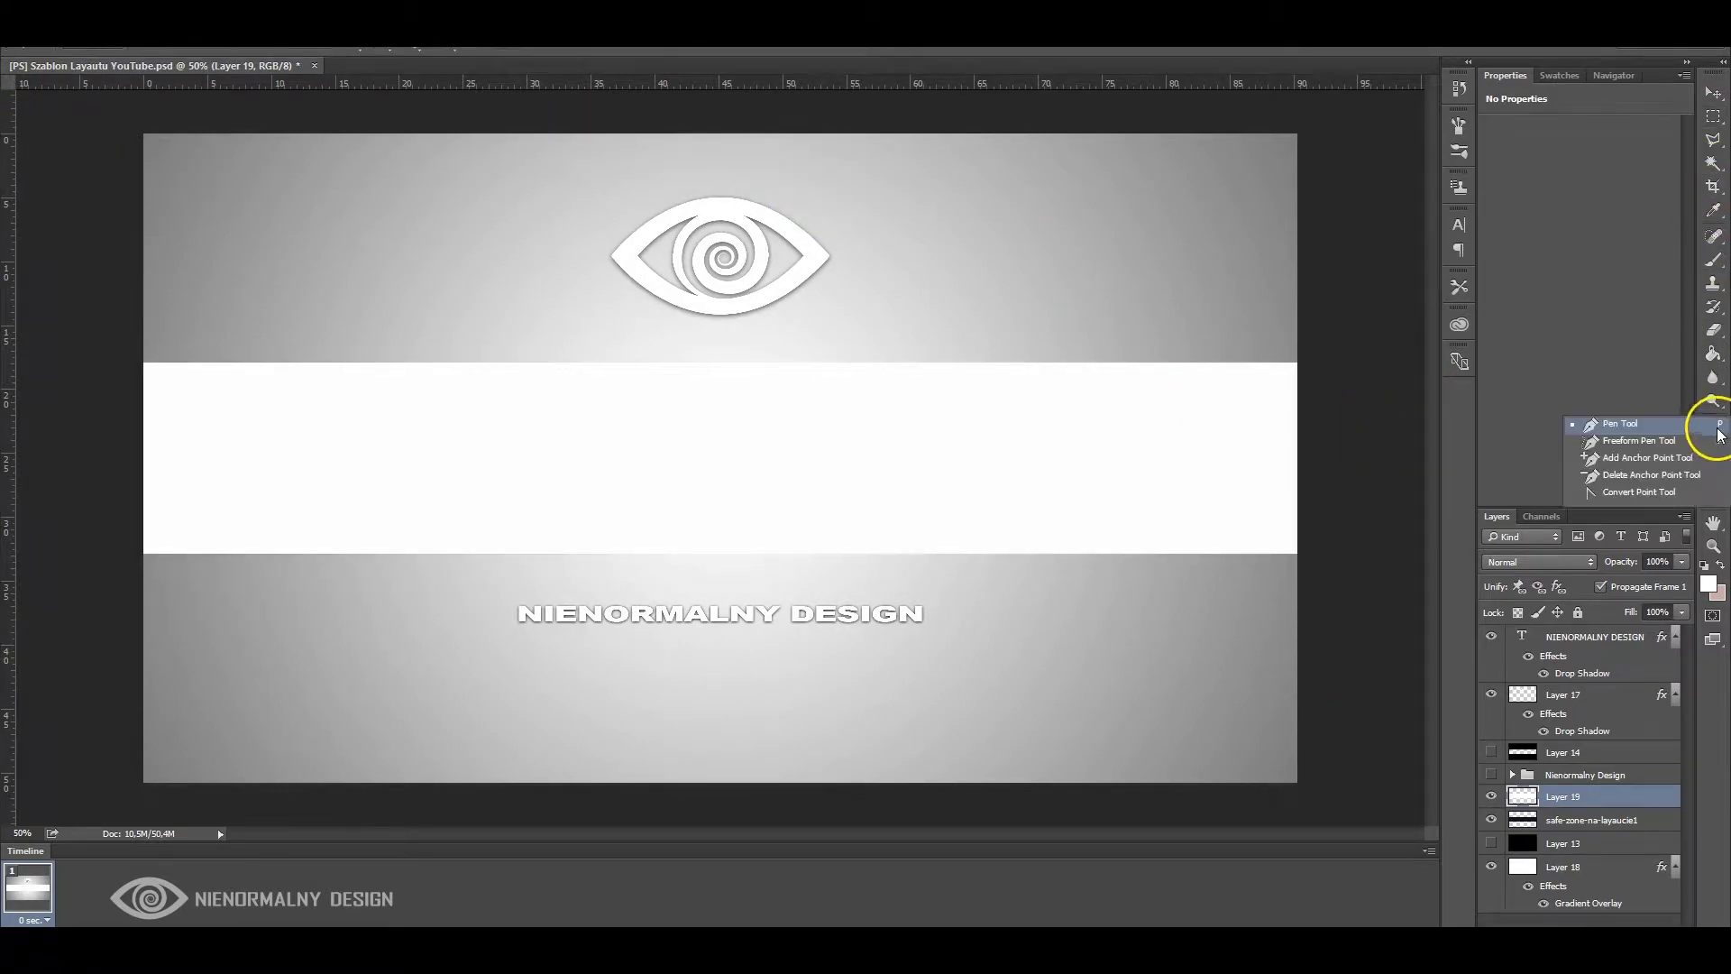
{"action": "left_click", "coordinate": [1724, 410]}
{"action": "right_click", "coordinate": [1713, 496]}
Draw a black-filled ellipse at the right end of the white band
{"action": "left_click", "coordinate": [1614, 521]}
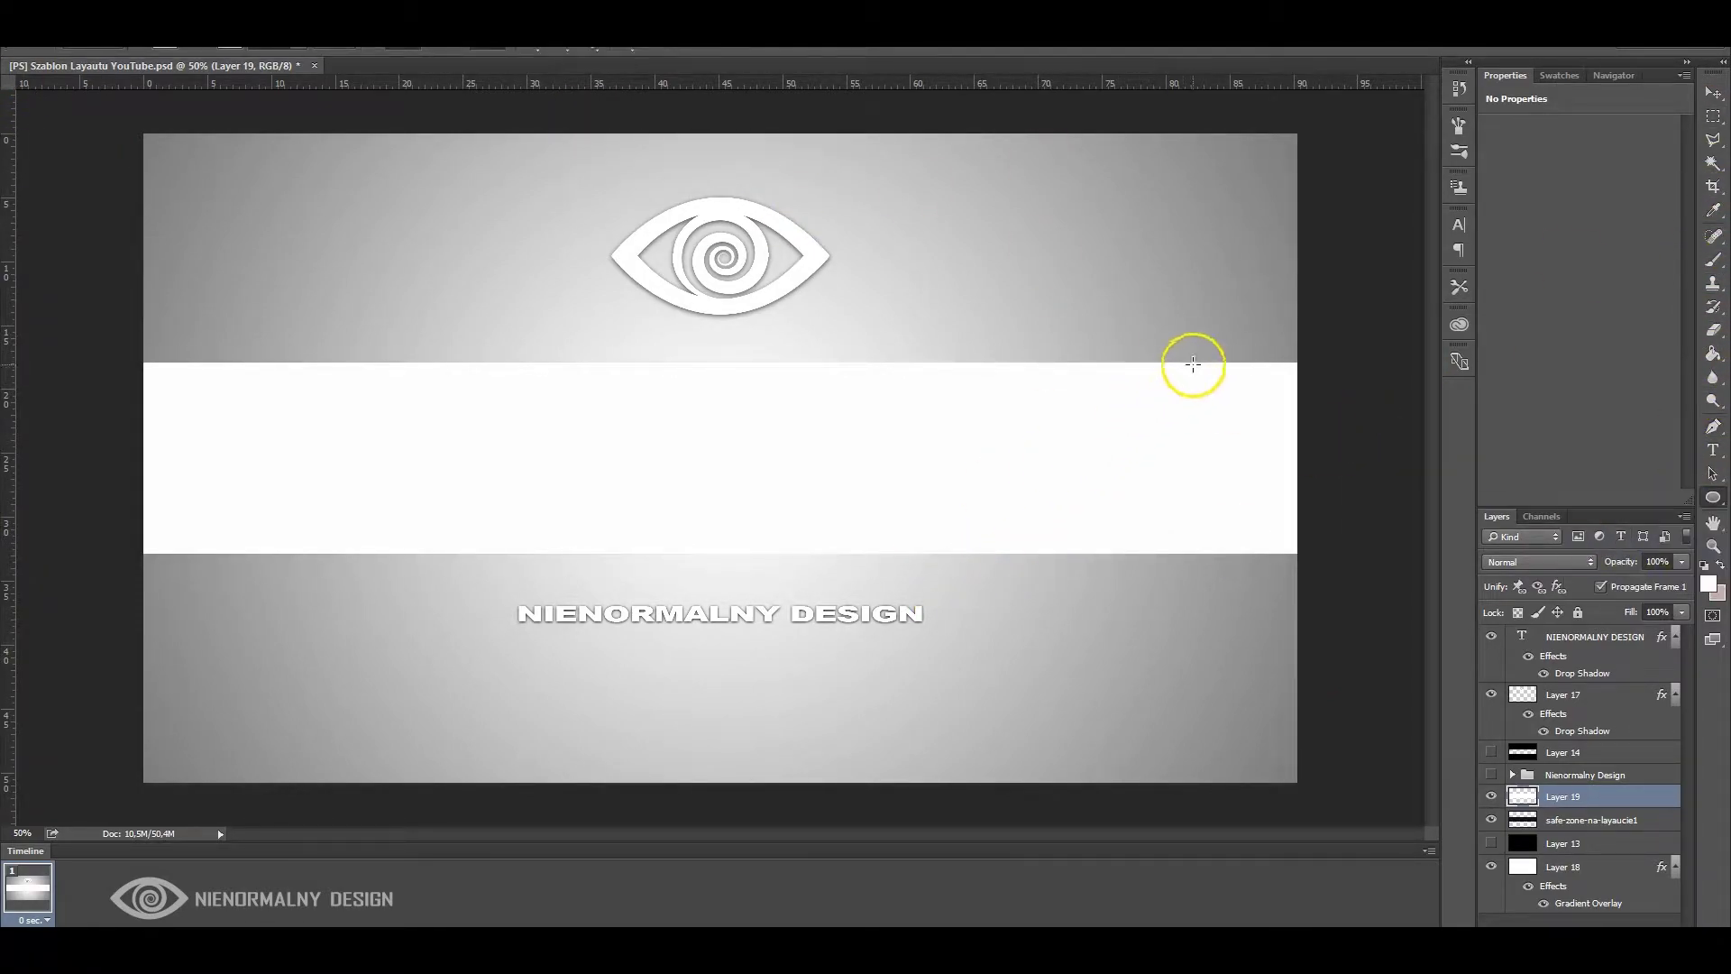
{"action": "left_click_drag", "start_coordinate": [1165, 411], "coordinate": [1055, 569]}
{"action": "left_click", "coordinate": [1497, 213]}
{"action": "left_click", "coordinate": [1515, 301]}
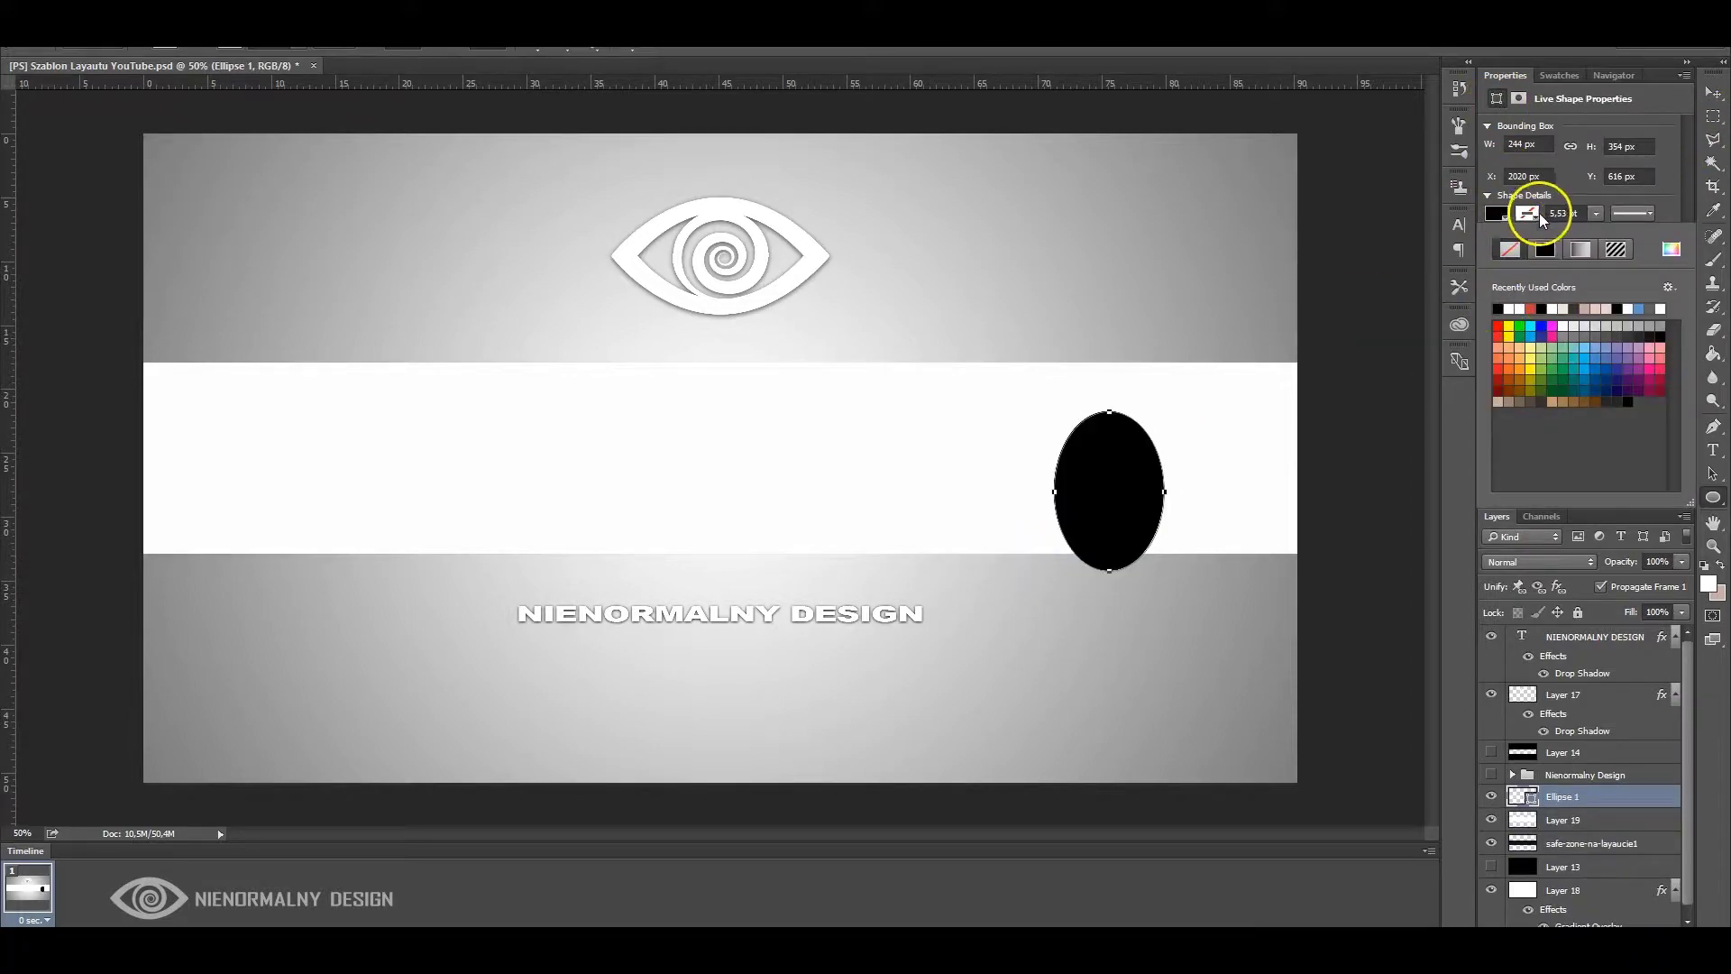
Sharpen the ellipse's bottom anchor into a point and narrow it with Free Transform
{"action": "right_click", "coordinate": [1714, 425]}
{"action": "left_click", "coordinate": [1682, 496]}
{"action": "left_click", "coordinate": [1109, 570]}
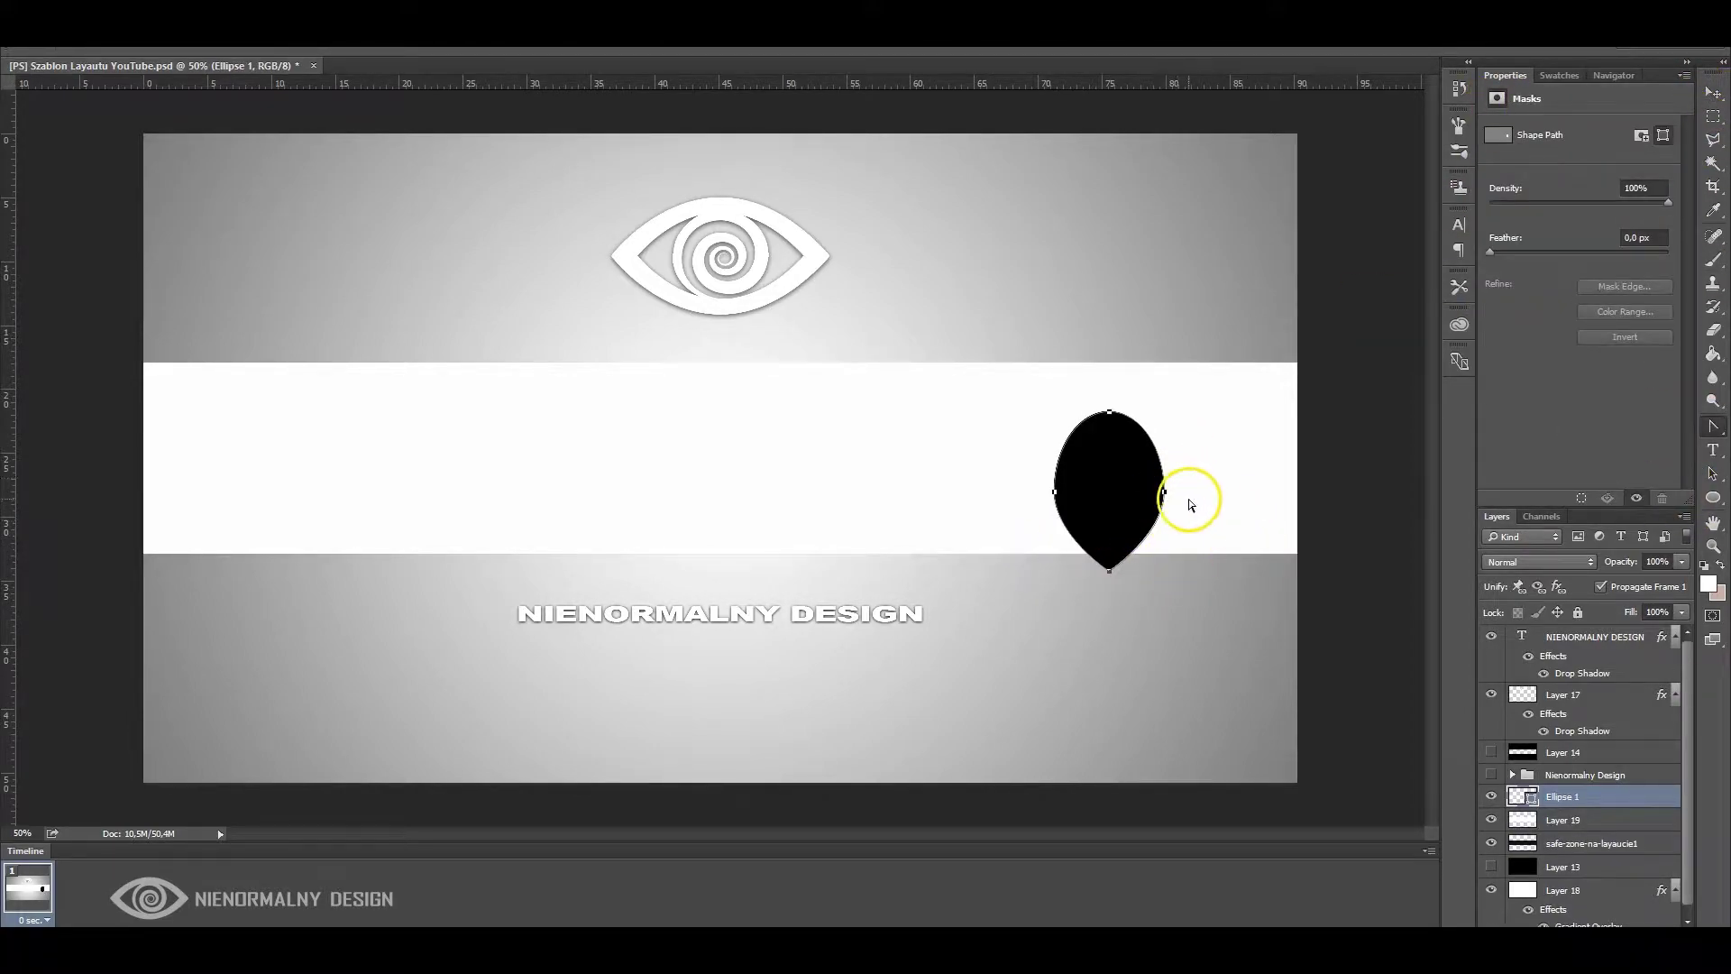
{"action": "key", "text": "ctrl+t"}
{"action": "scroll", "coordinate": [1260, 530], "scroll_direction": "up", "scroll_amount": 2}
{"action": "left_click_drag", "start_coordinate": [1352, 451], "coordinate": [1361, 451]}
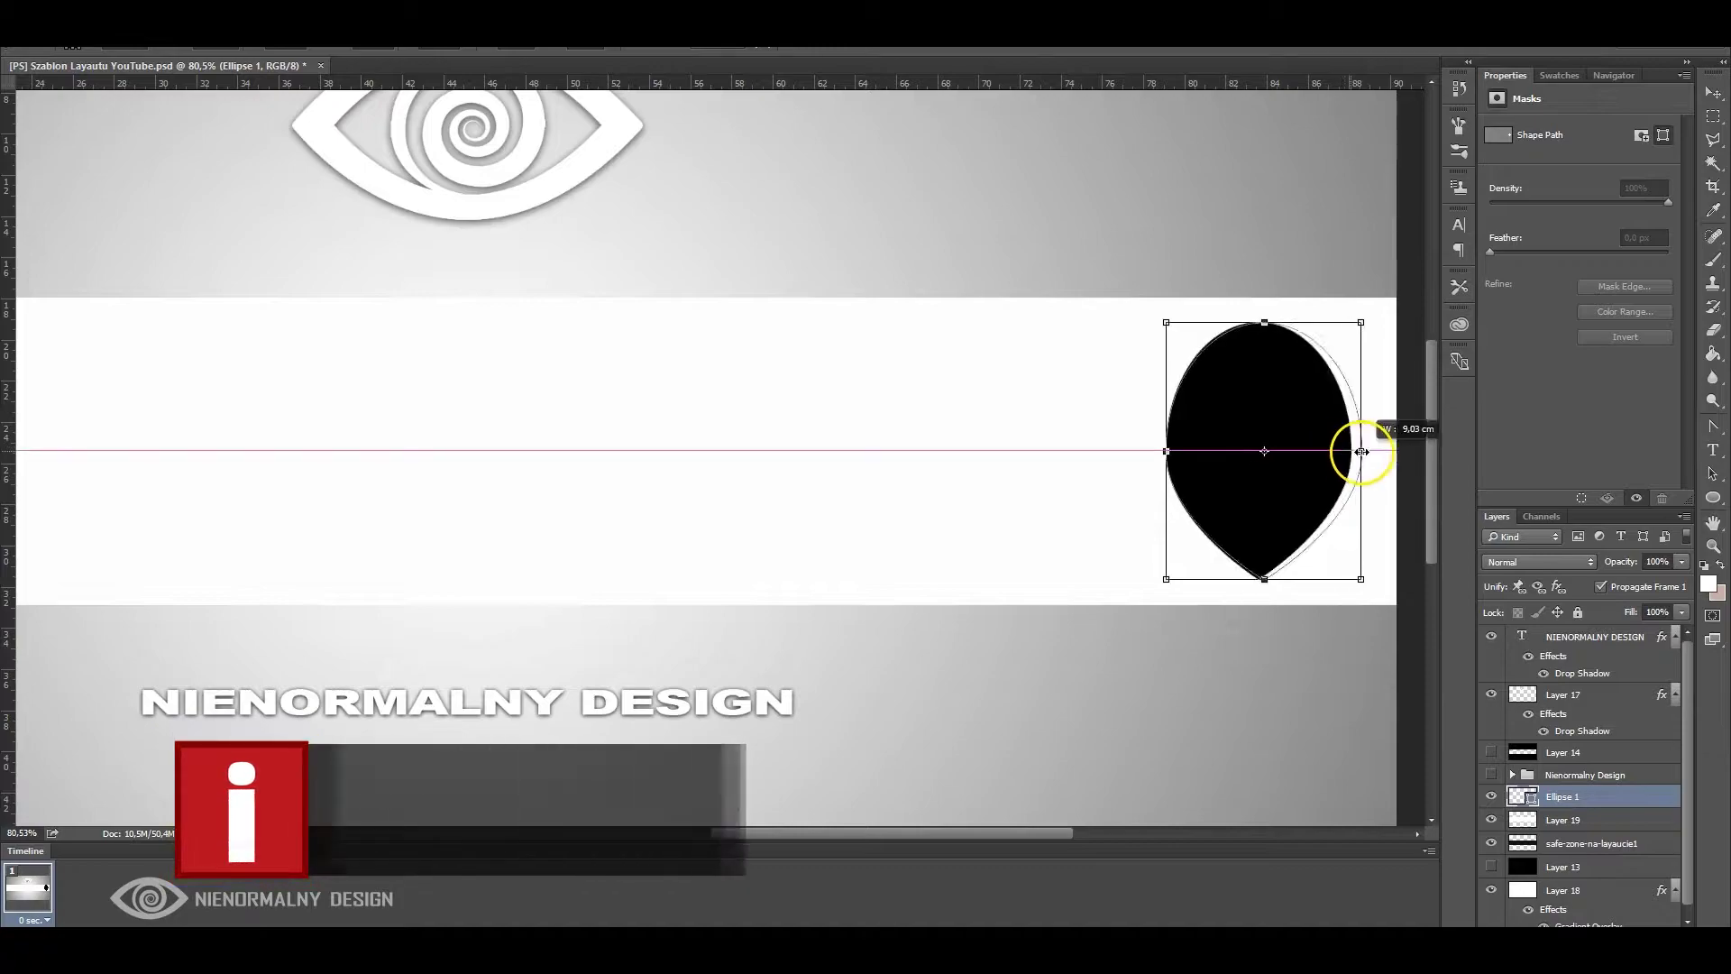
{"action": "left_click", "coordinate": [1713, 116]}
{"action": "key", "text": "Return"}
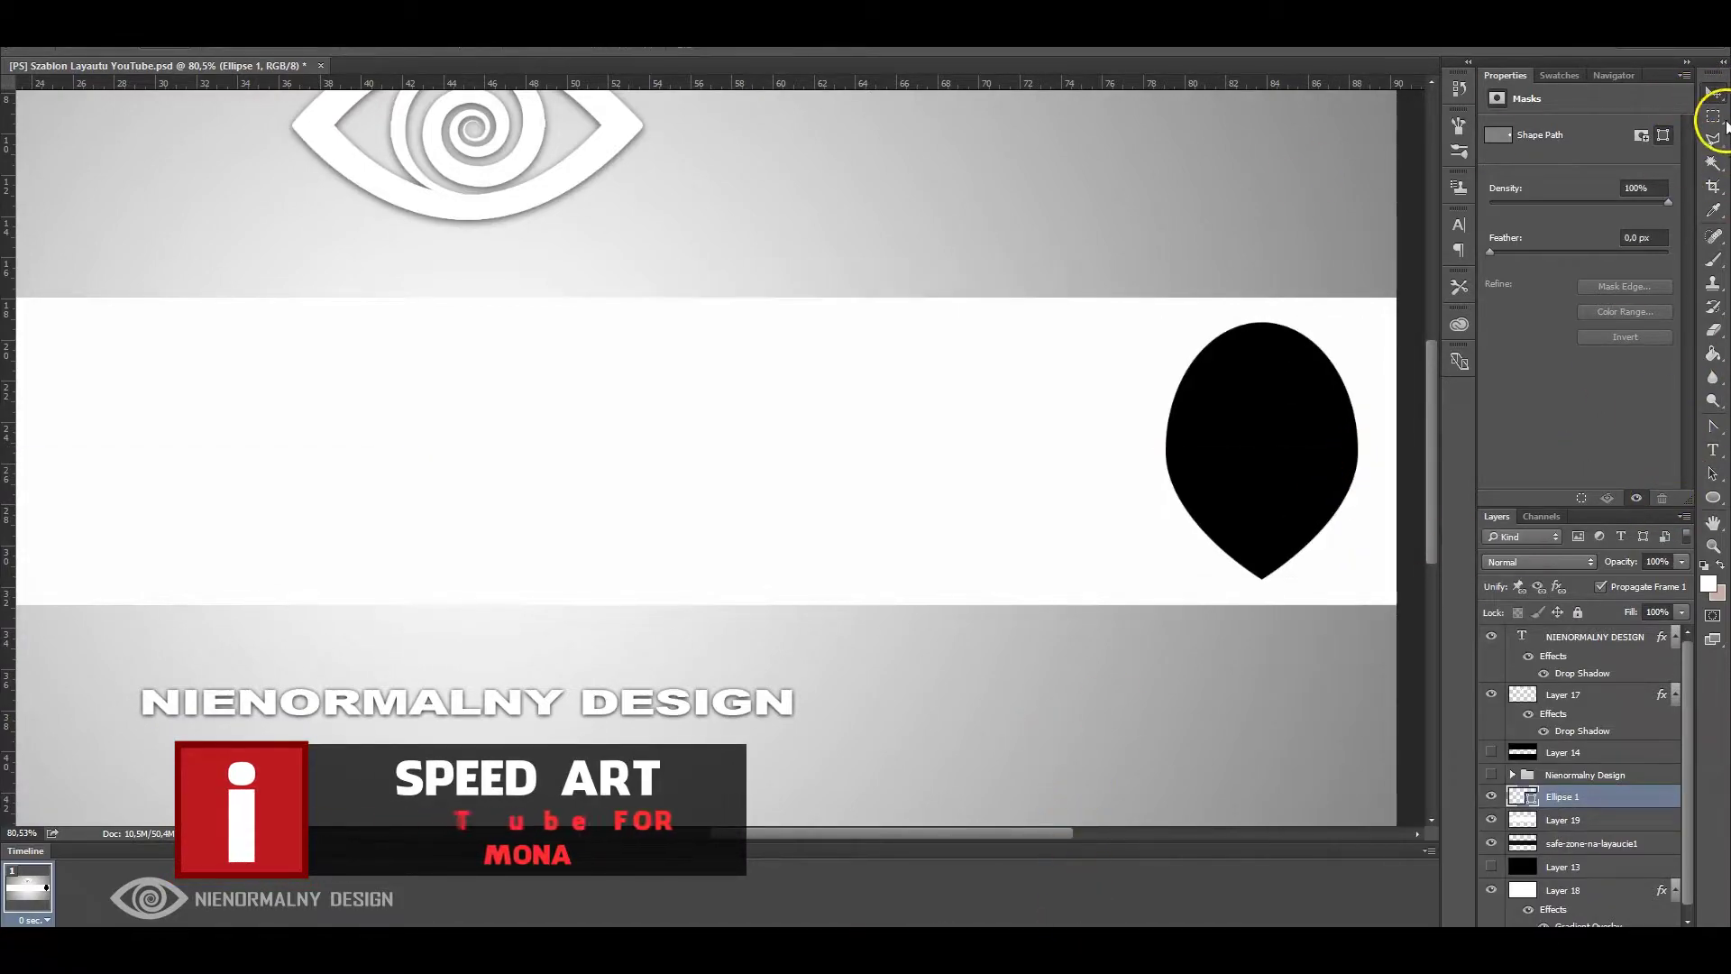
Pull the head's left and right sides inward to even its shape
{"action": "left_click", "coordinate": [1713, 426]}
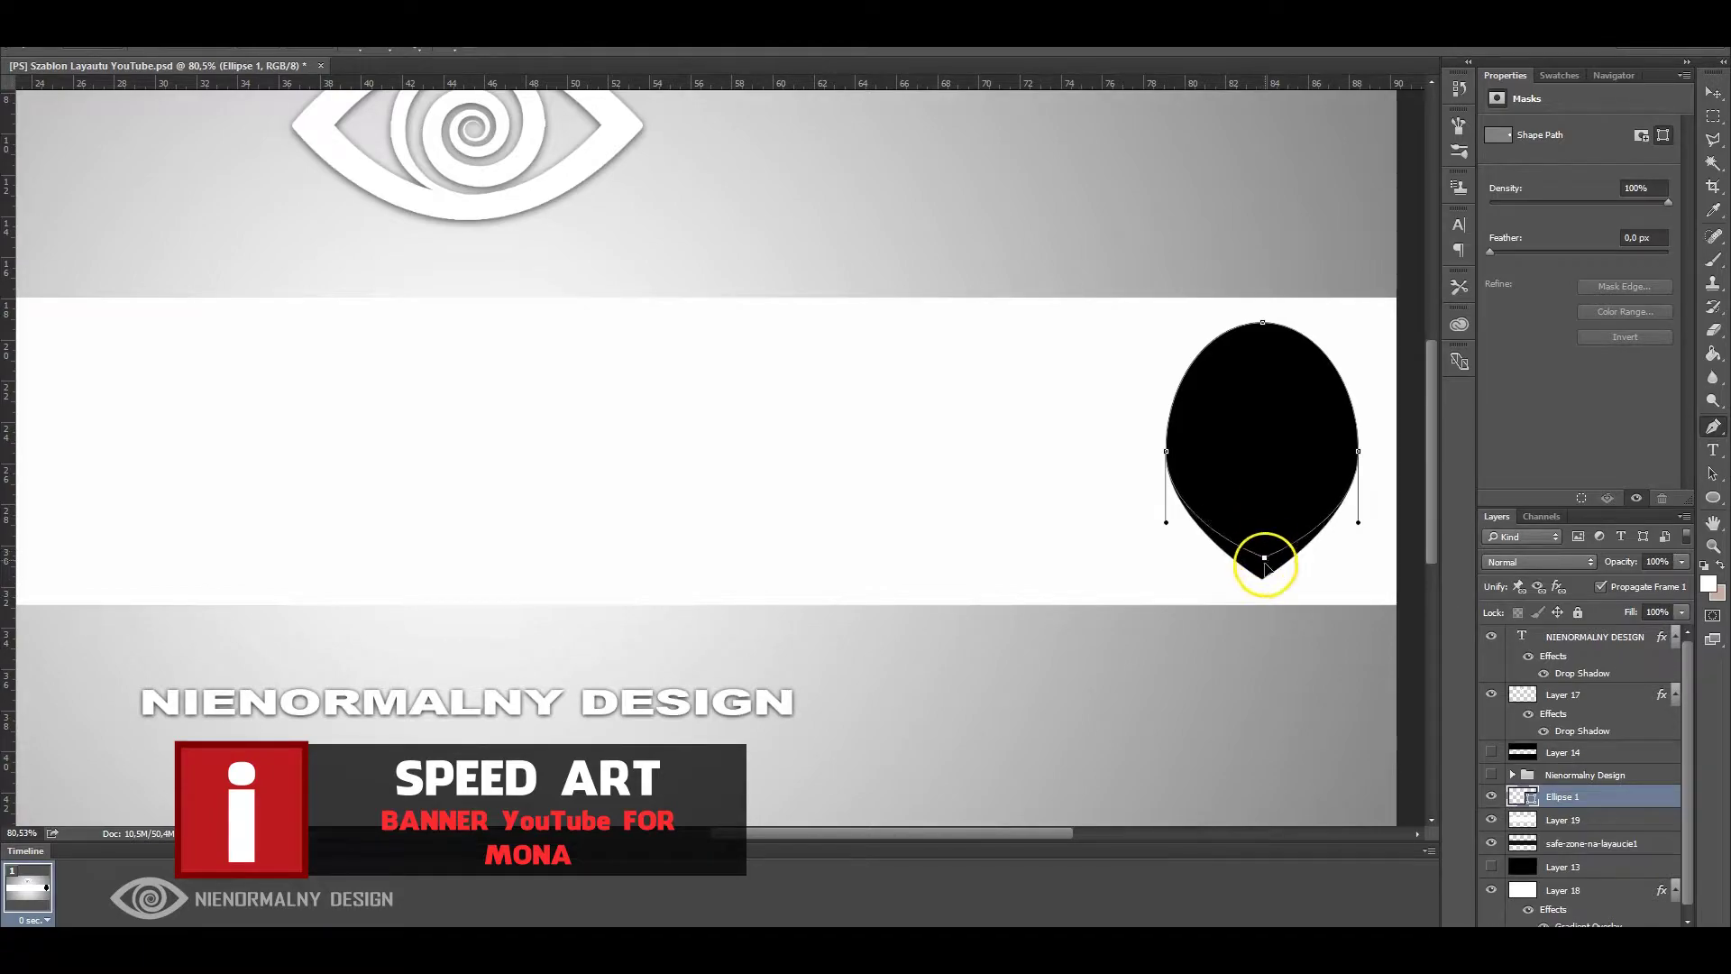
{"action": "left_click_drag", "start_coordinate": [1358, 451], "coordinate": [1350, 451]}
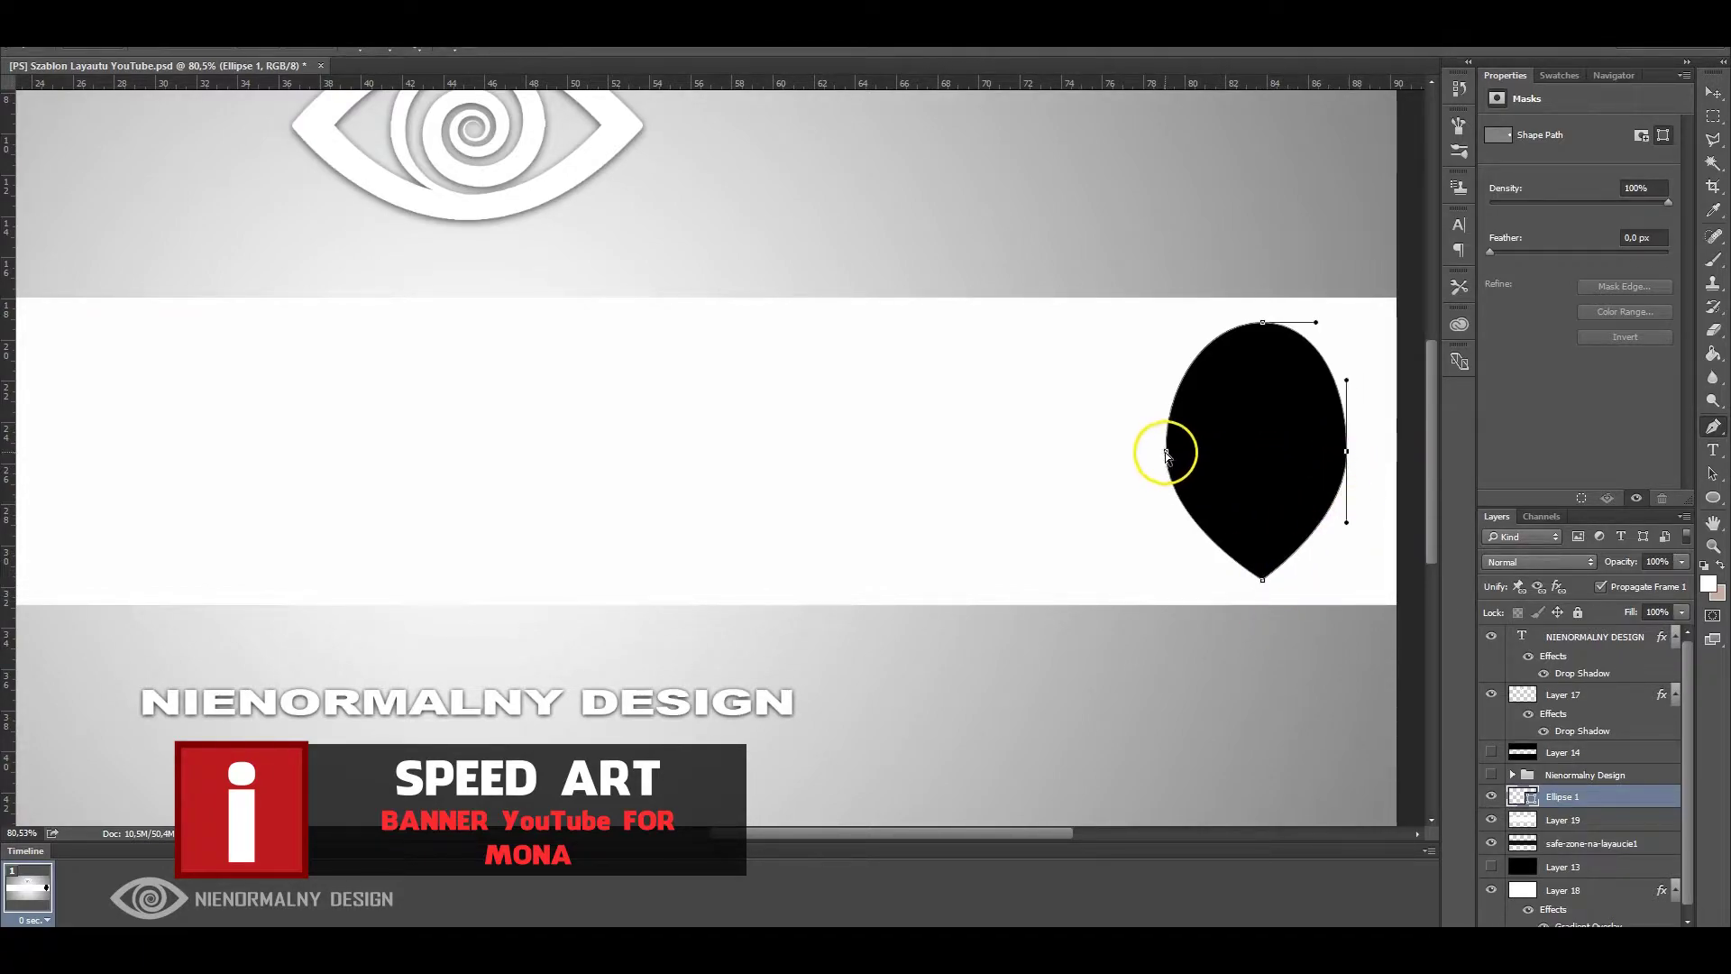
{"action": "left_click_drag", "start_coordinate": [1167, 451], "coordinate": [1181, 451]}
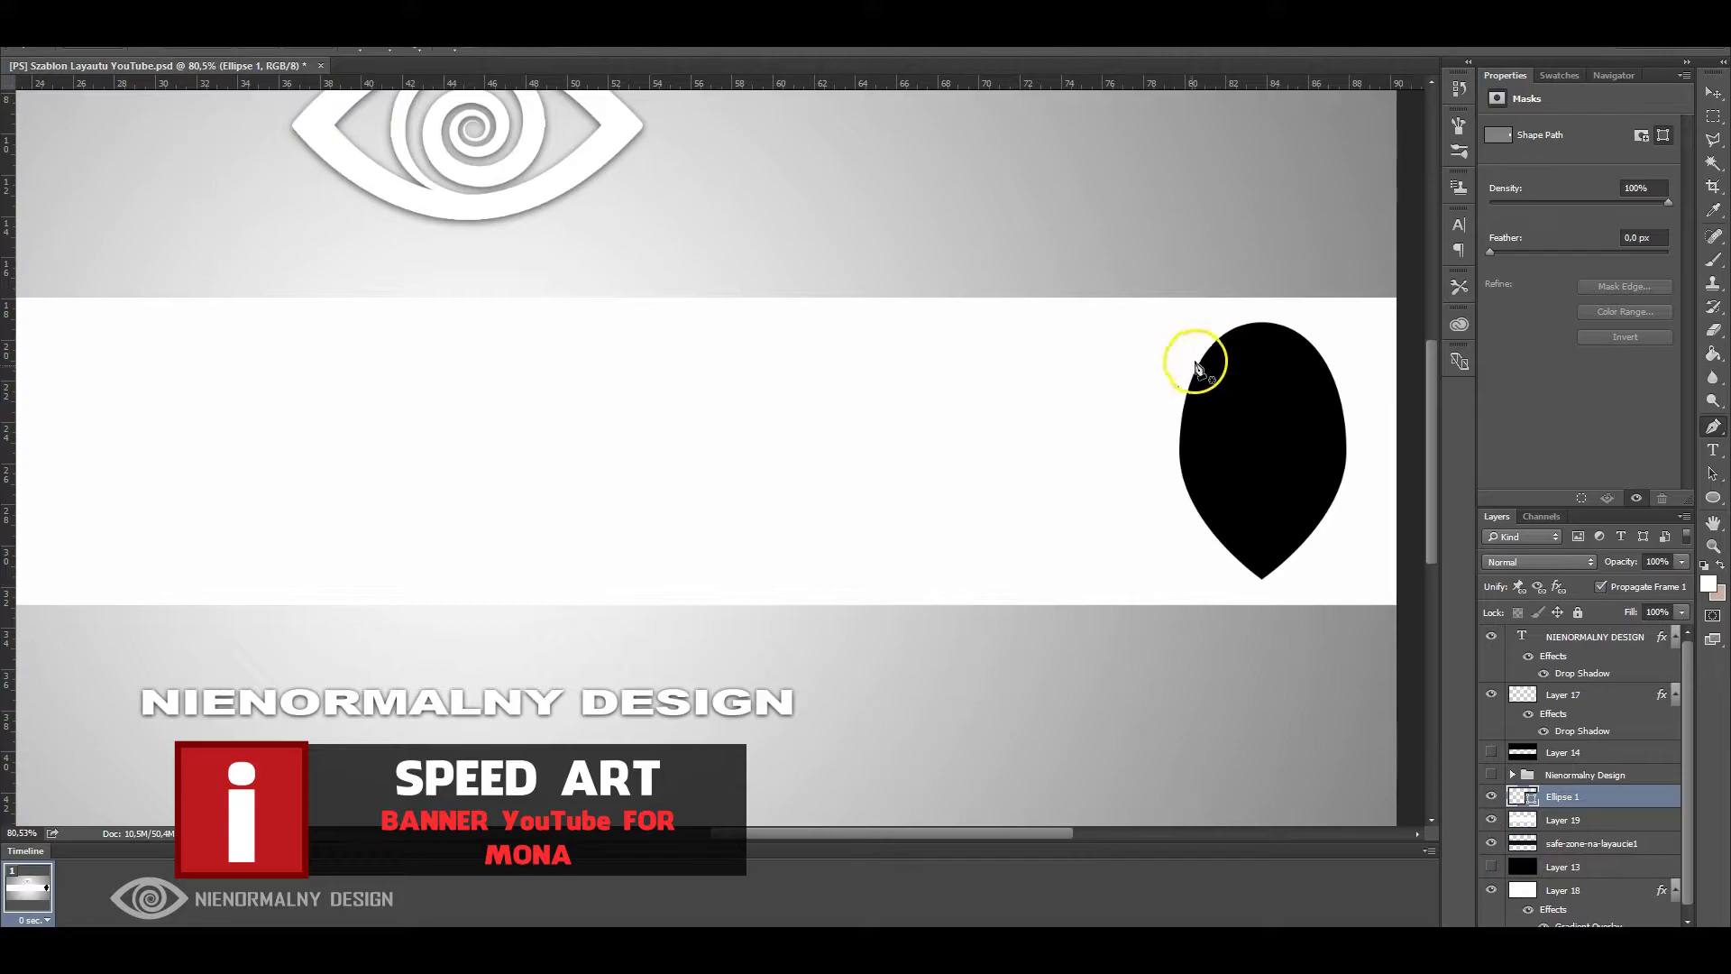
On a new layer, trace a closed sweeping hair path from the chin around the head
{"action": "key", "text": "ctrl+shift+alt+n"}
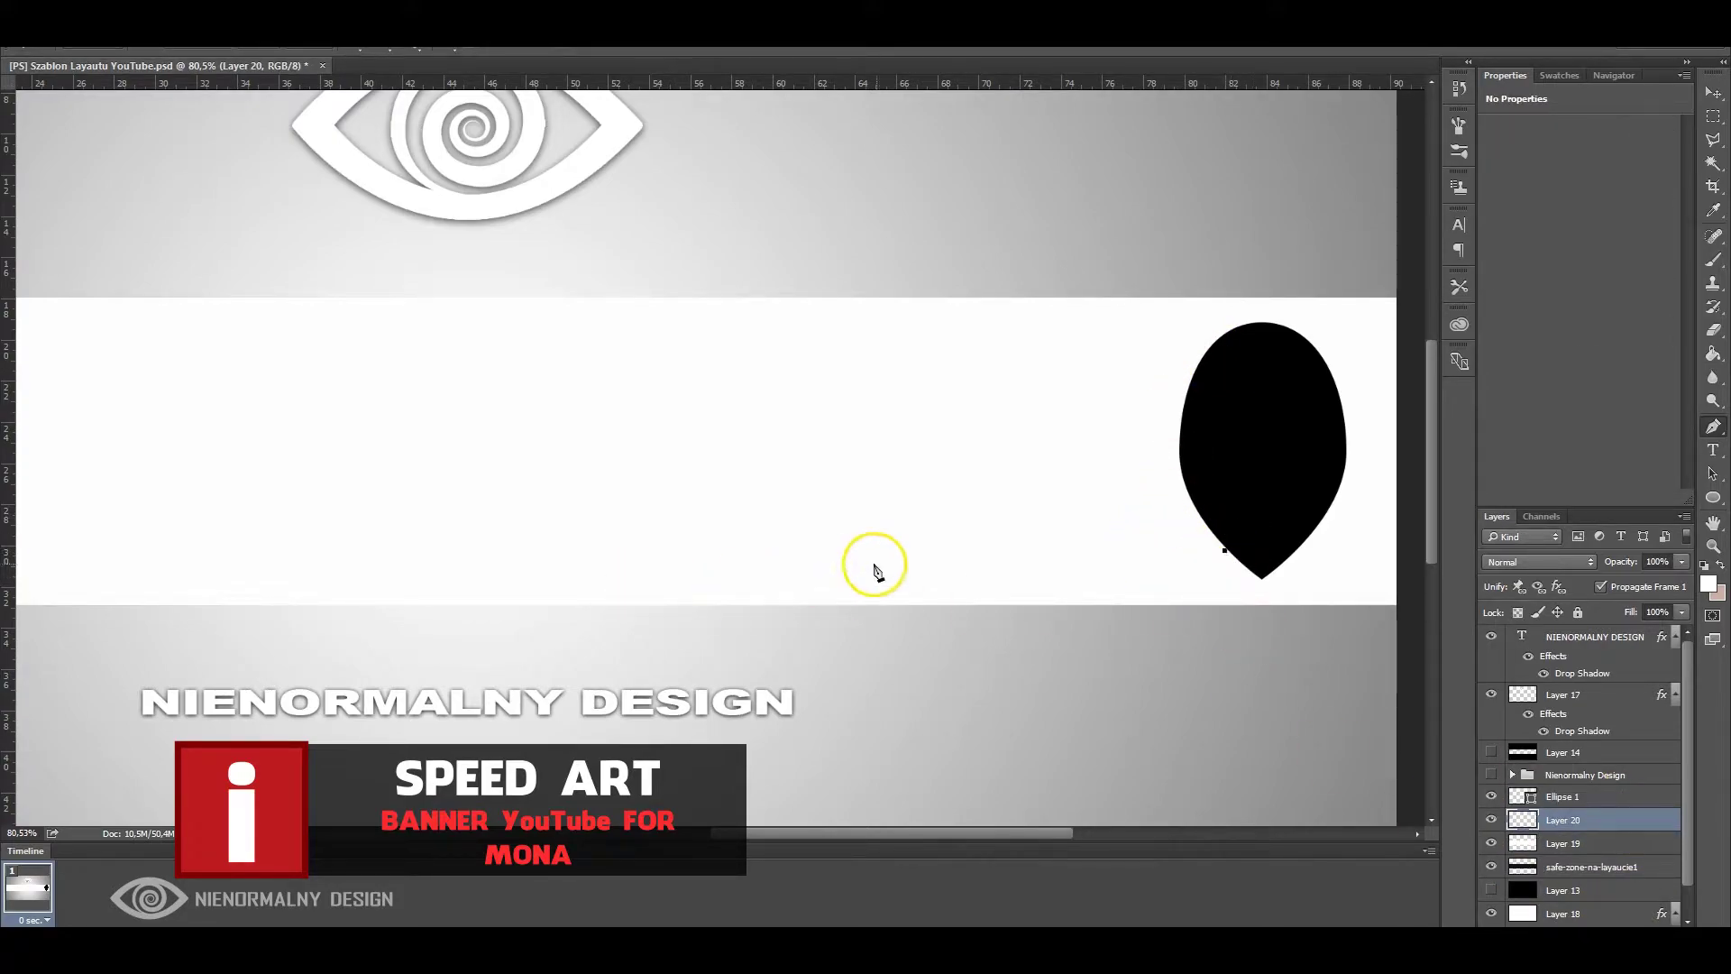
{"action": "left_click_drag", "start_coordinate": [928, 573], "coordinate": [770, 535]}
{"action": "left_click_drag", "start_coordinate": [587, 551], "coordinate": [566, 559]}
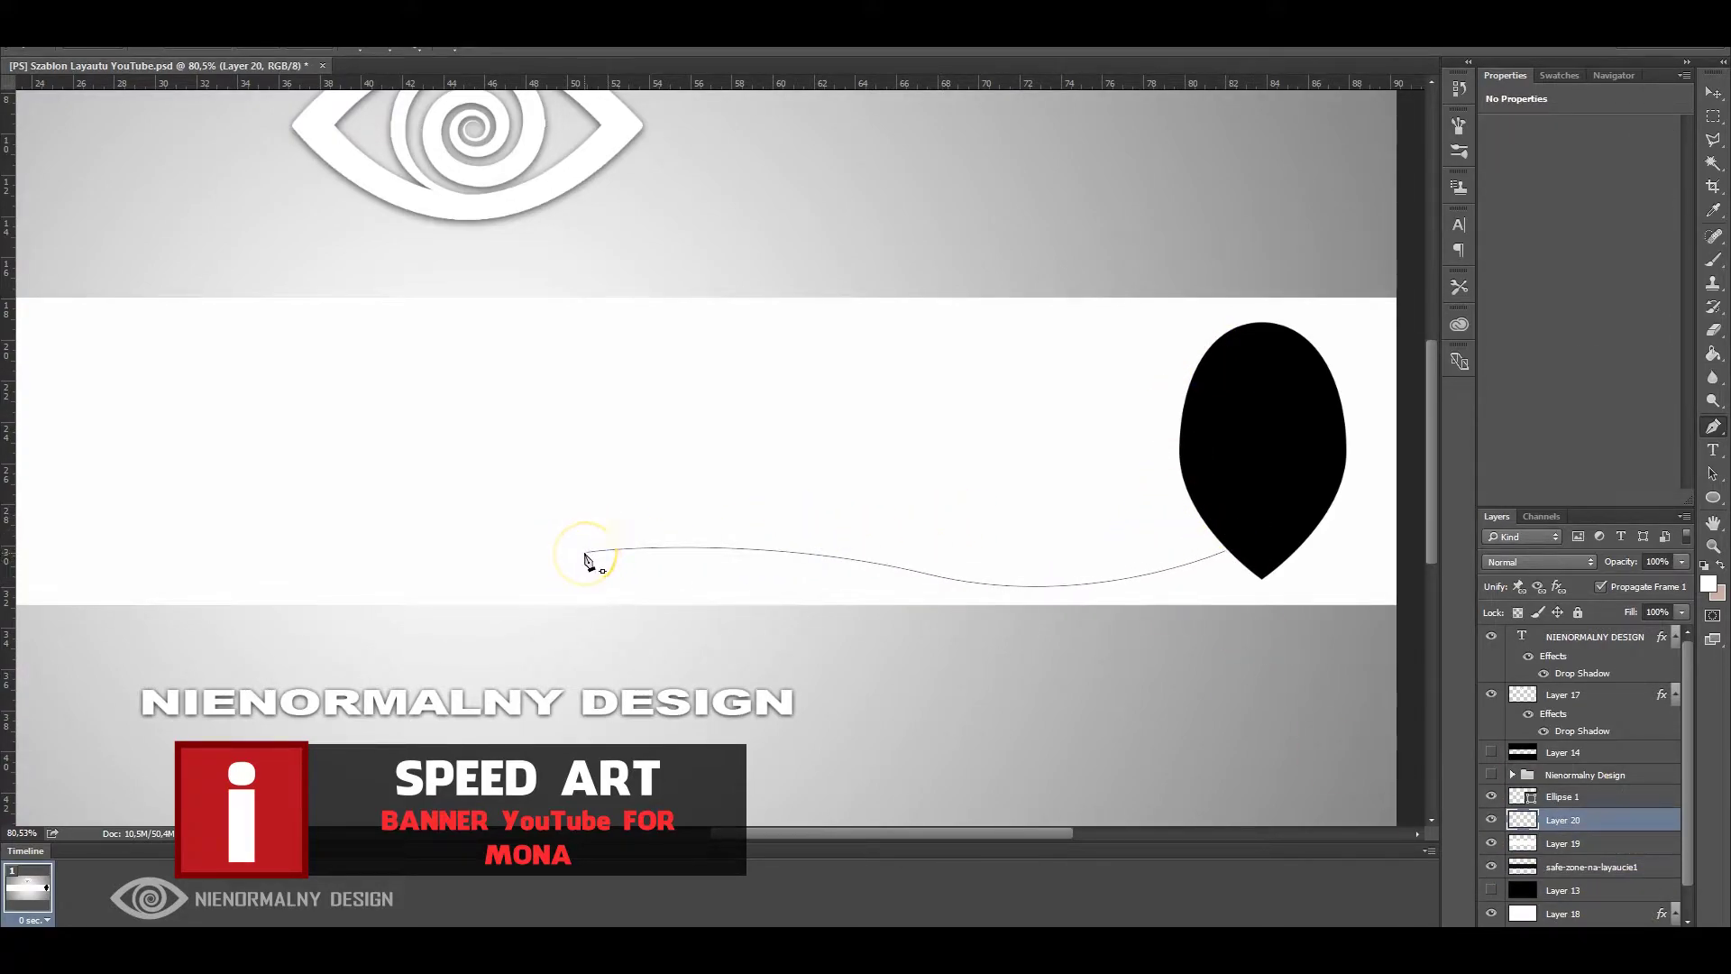
{"action": "left_click_drag", "start_coordinate": [979, 482], "coordinate": [1154, 501]}
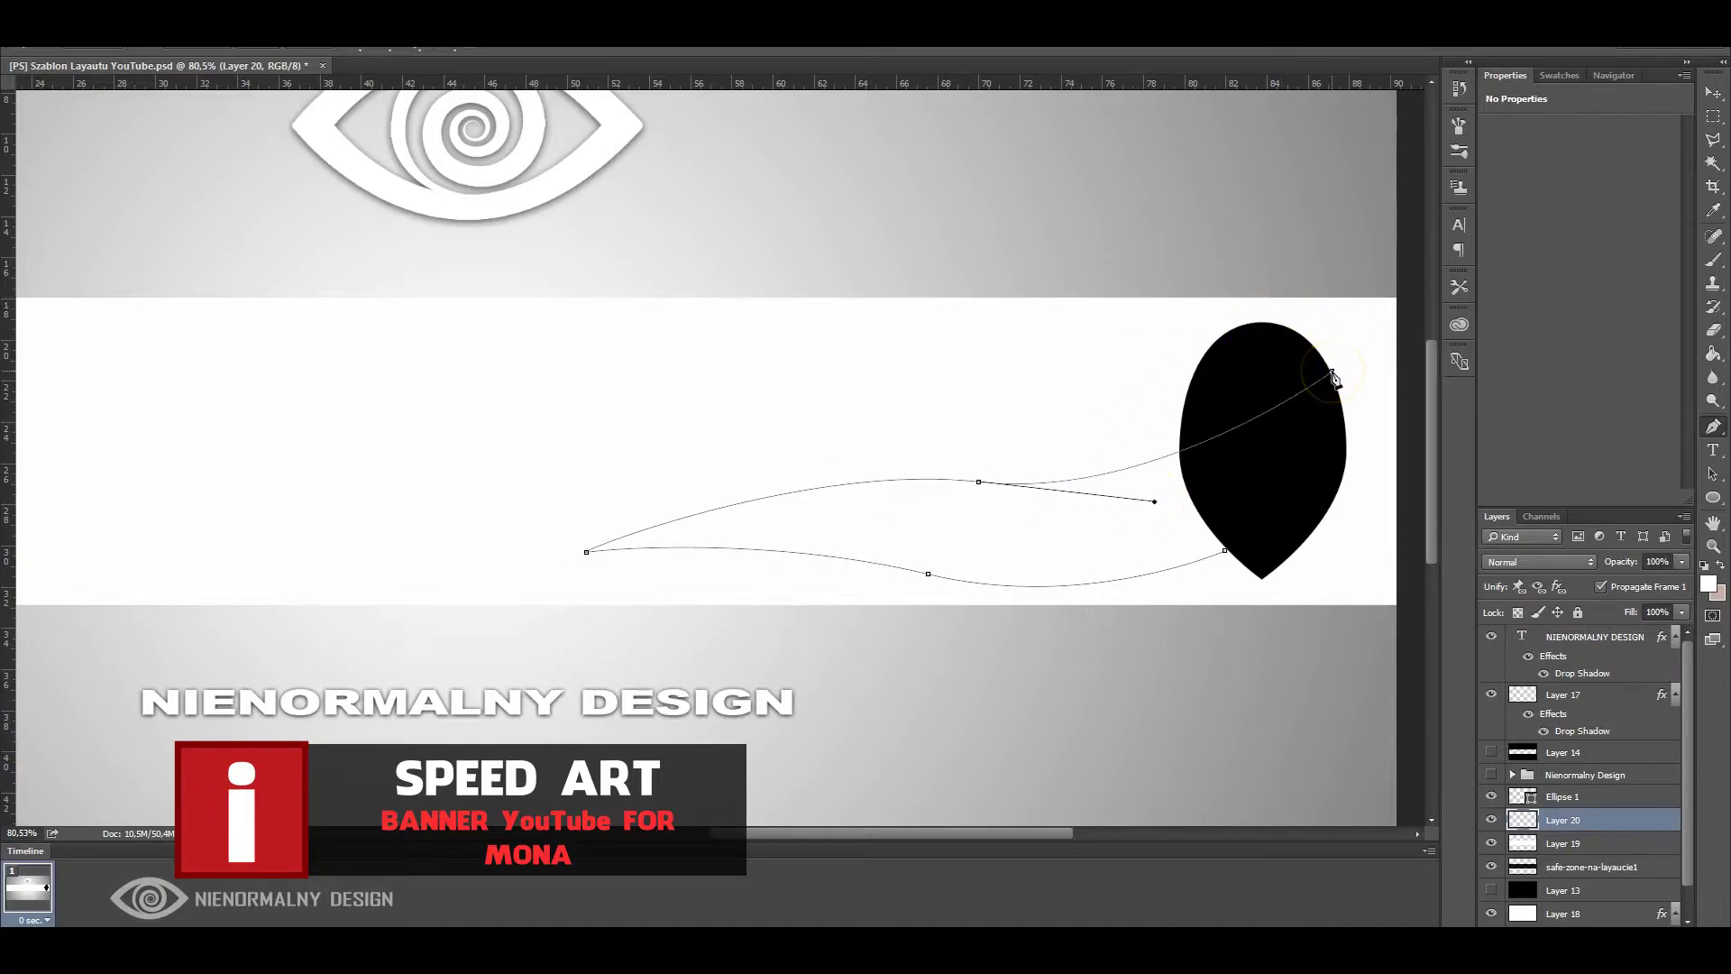
{"action": "left_click", "coordinate": [1085, 386]}
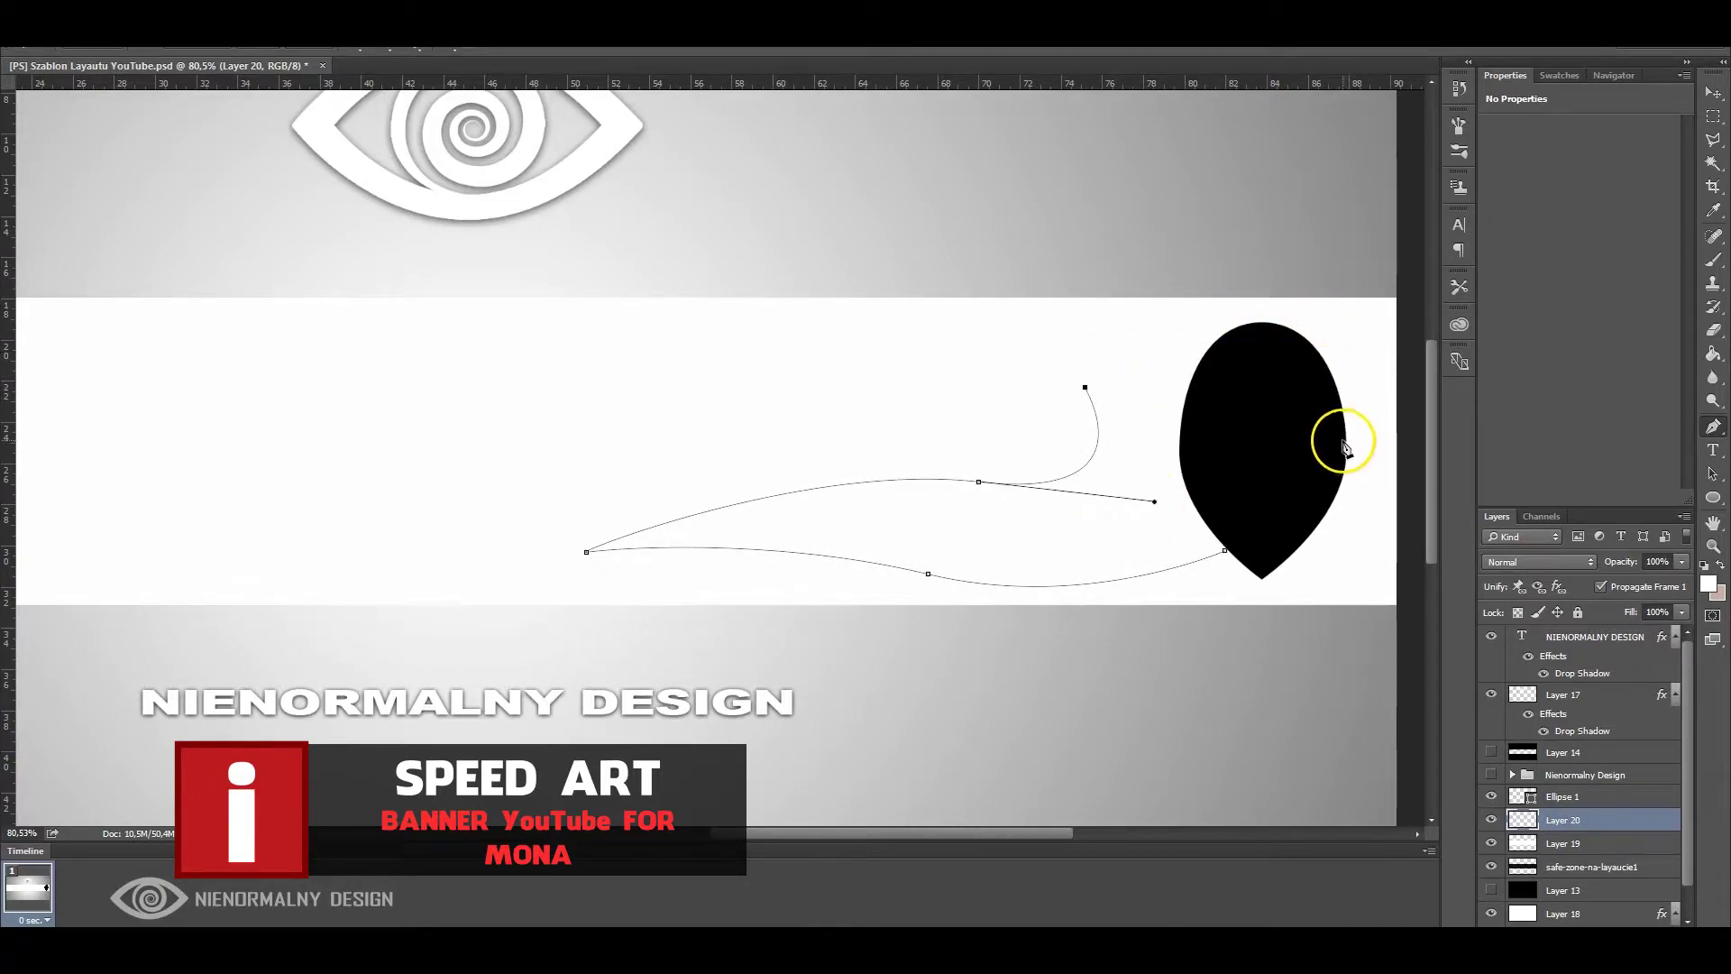
{"action": "left_click_drag", "start_coordinate": [1153, 252], "coordinate": [1220, 257]}
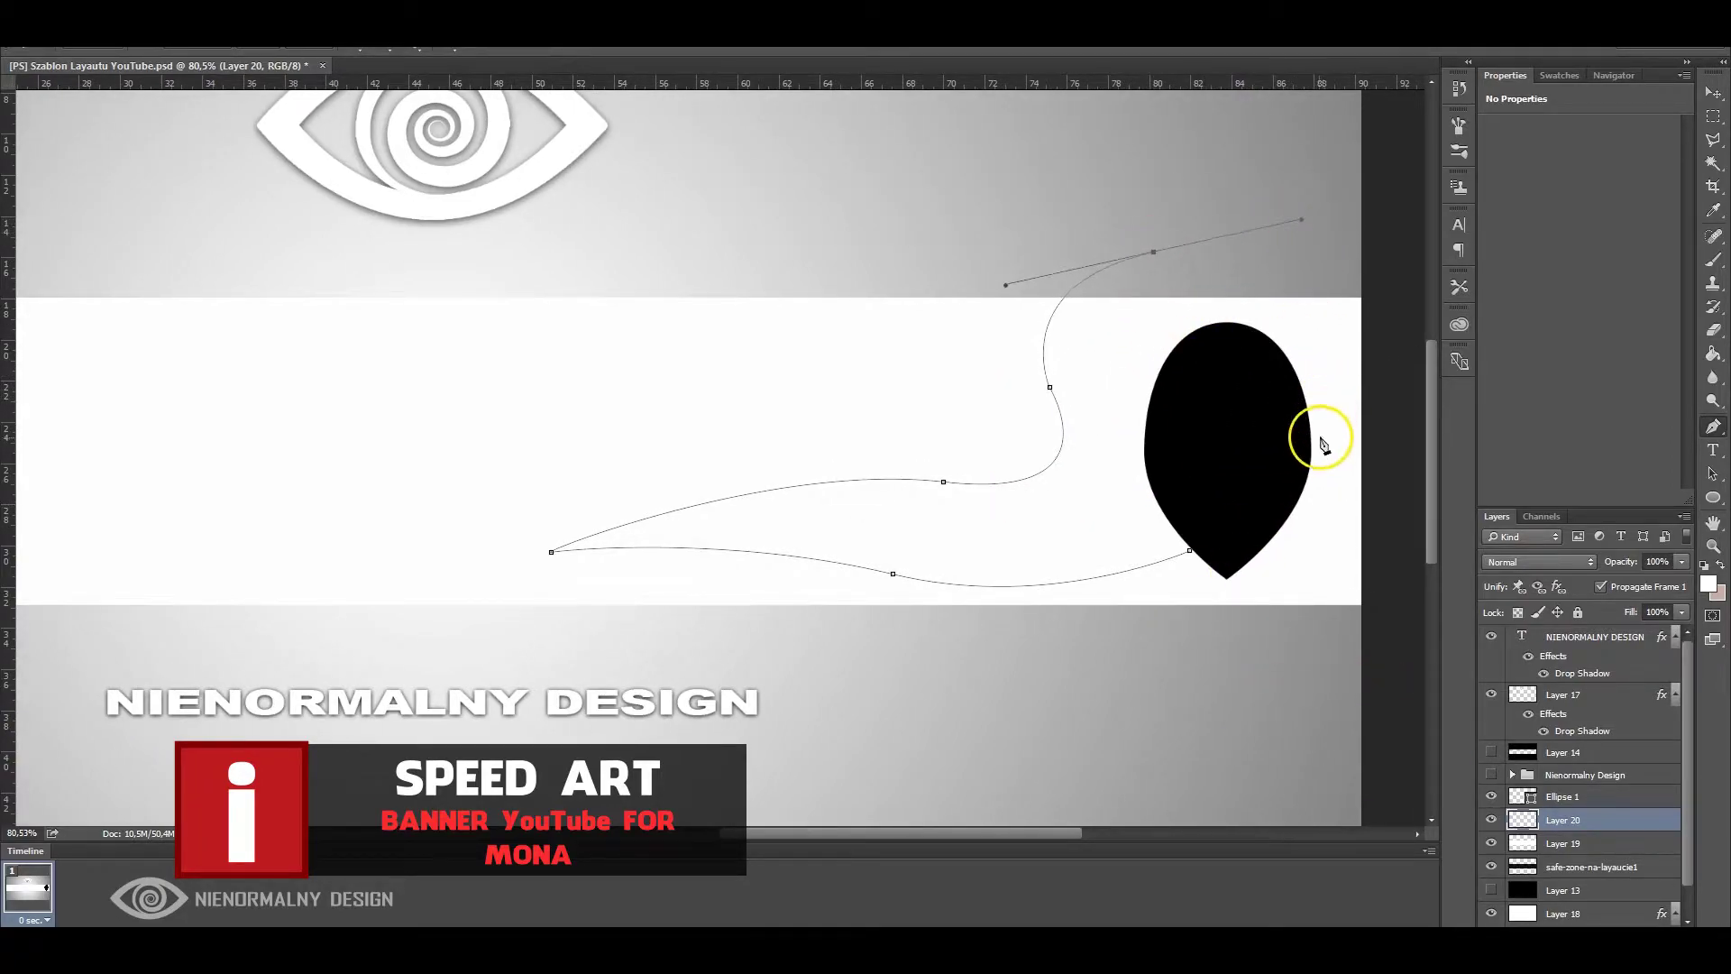
{"action": "left_click_drag", "start_coordinate": [1311, 438], "coordinate": [1267, 492]}
{"action": "left_click", "coordinate": [1191, 550]}
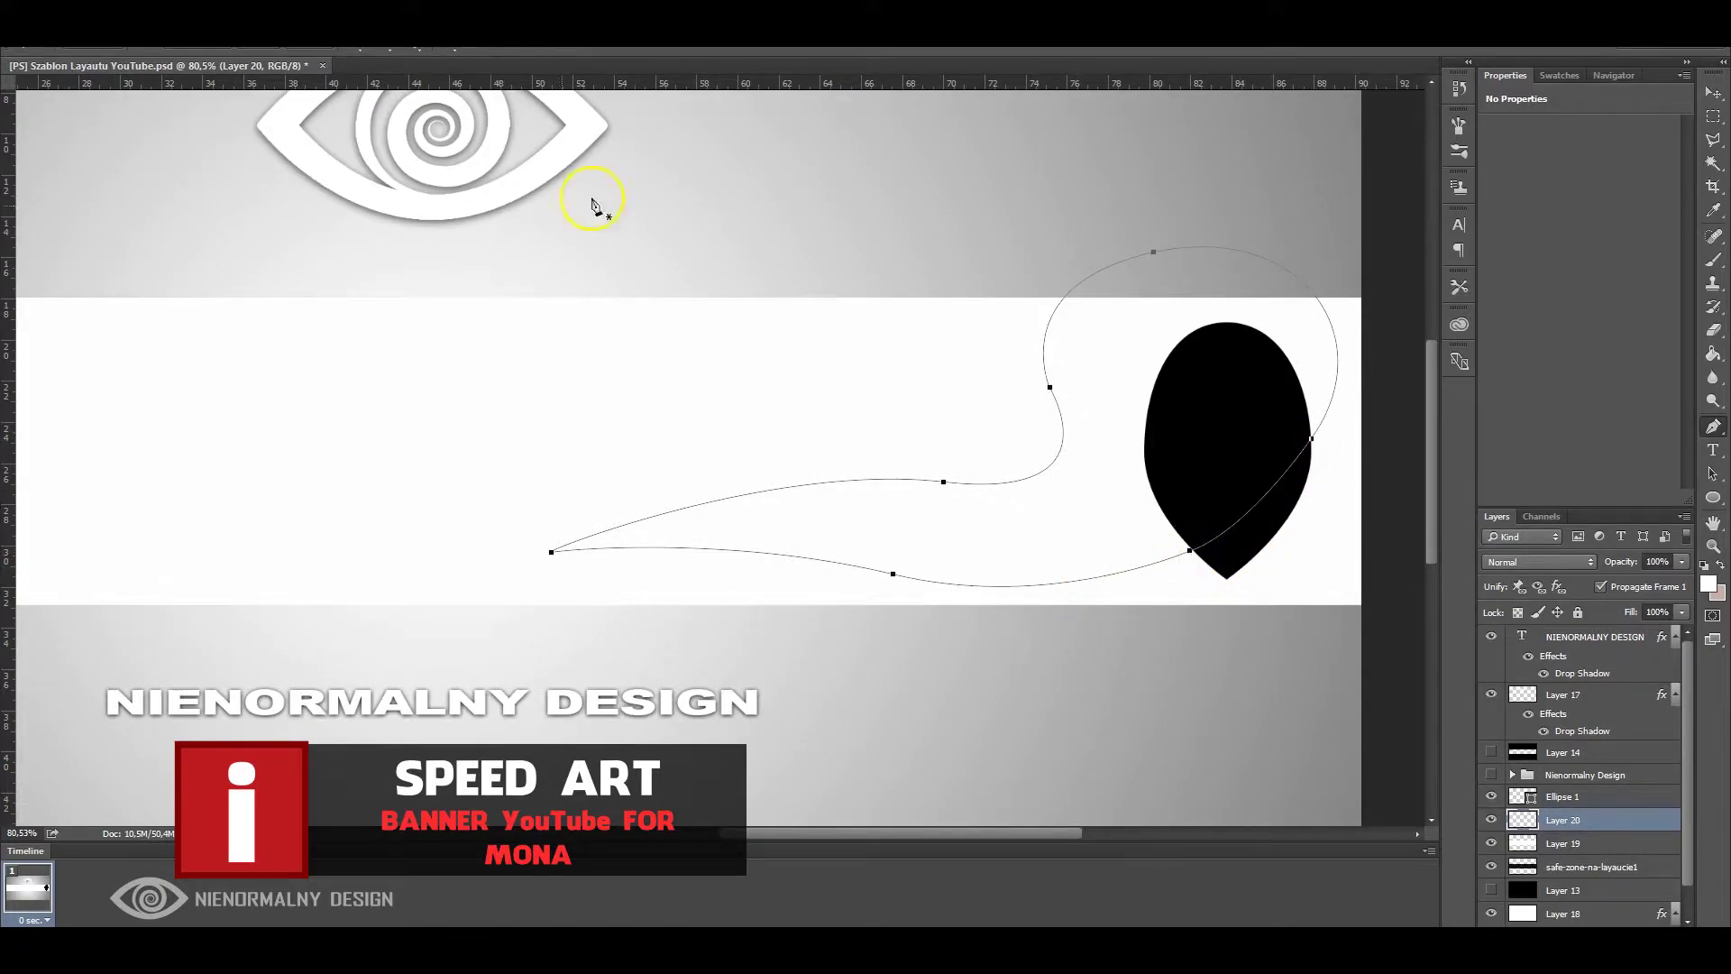
Convert the hair path into an active selection
{"action": "right_click", "coordinate": [1060, 503]}
{"action": "left_click", "coordinate": [1118, 587]}
{"action": "key", "text": "Return"}
Fill the hair selection with black 000000 and deselect
{"action": "left_click", "coordinate": [1706, 584]}
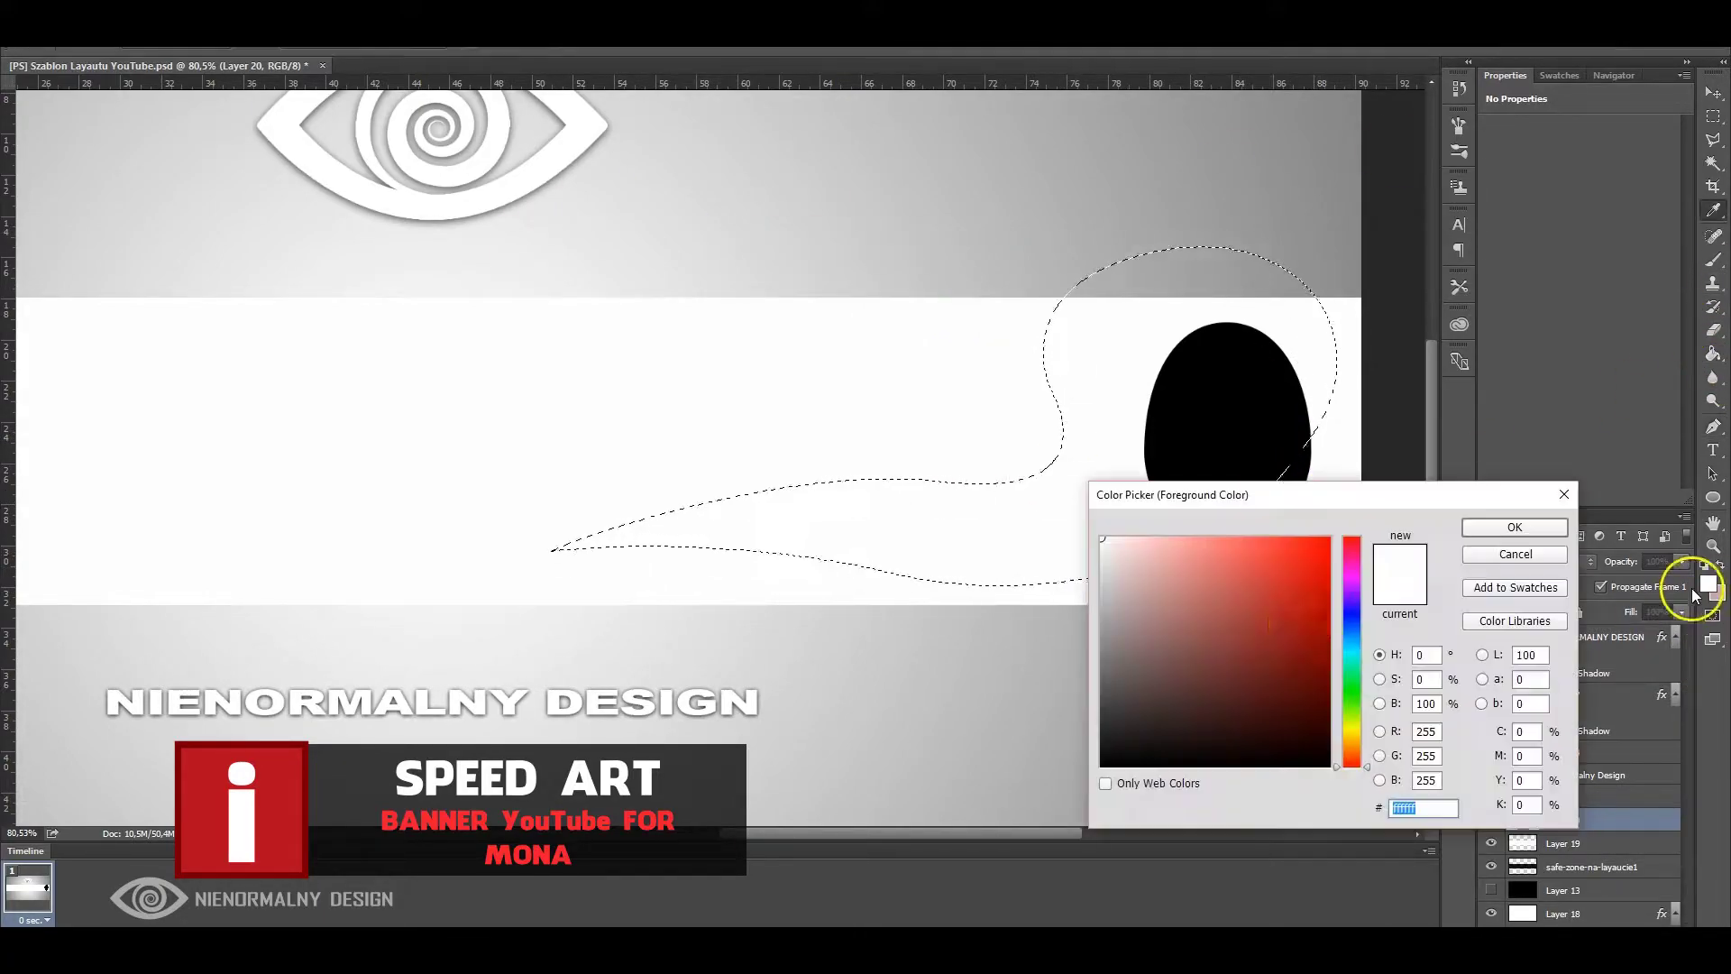
{"action": "type", "text": "000000"}
{"action": "key", "text": "Return"}
{"action": "key", "text": "alt+BackSpace"}
{"action": "key", "text": "ctrl+d"}
Add a thick white Stroke layer style to the head ellipse
{"action": "double_click", "coordinate": [1557, 796]}
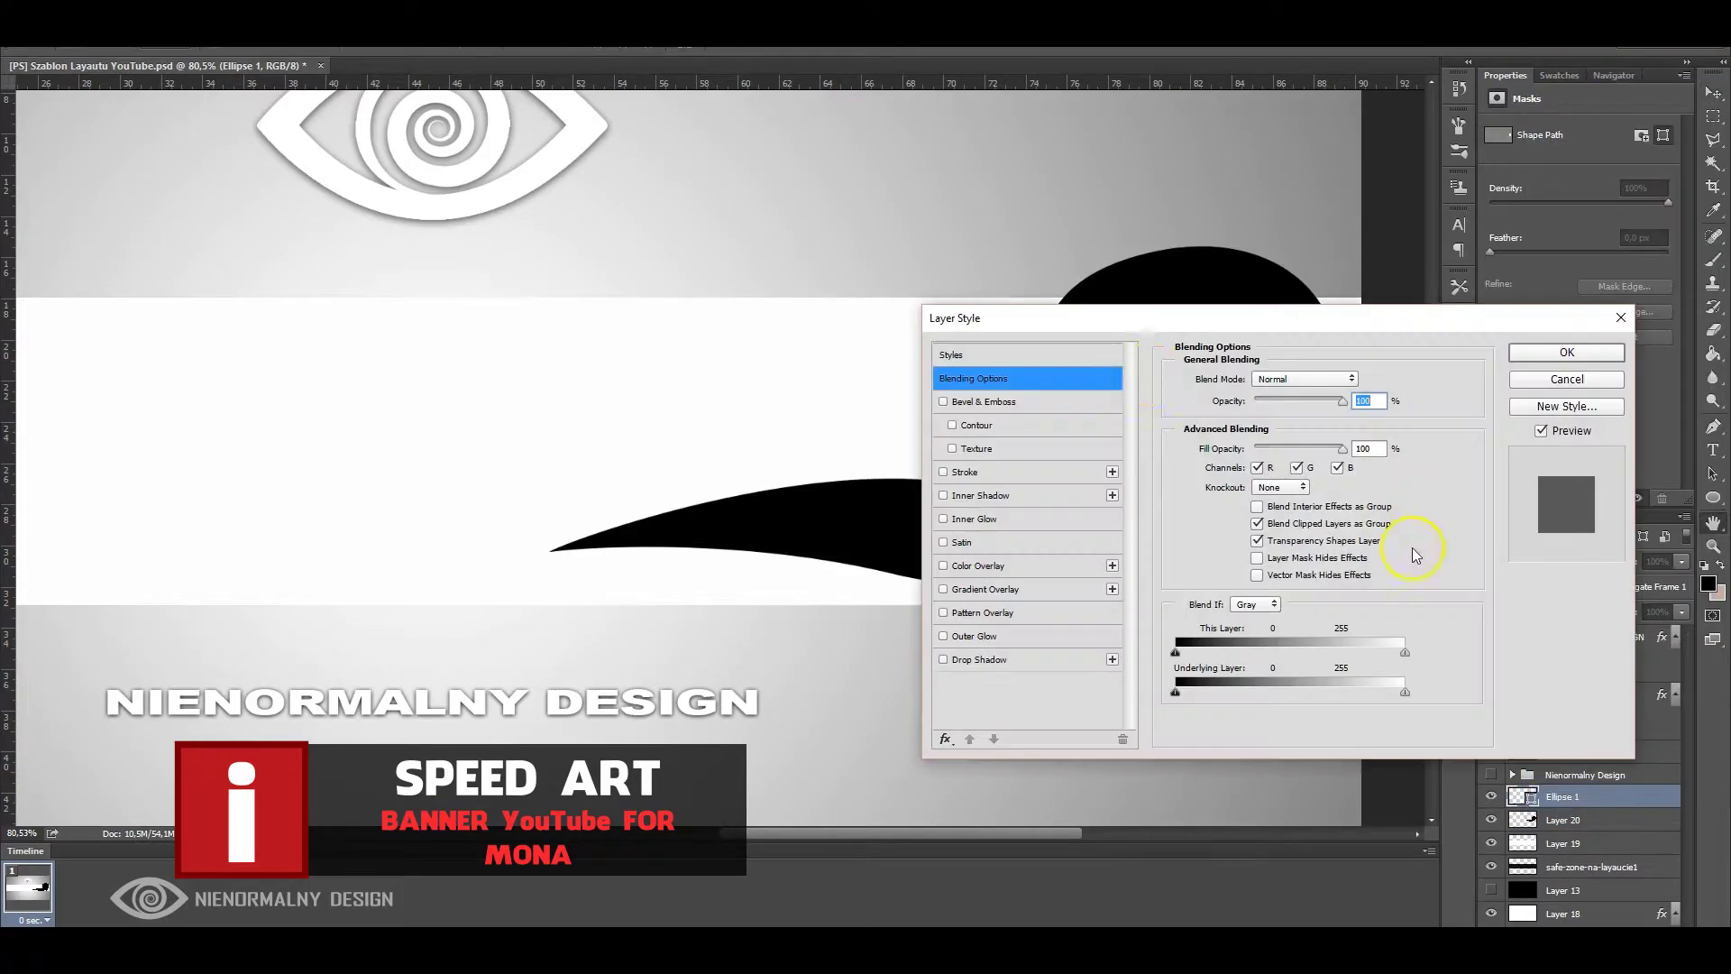
{"action": "mouse_move", "coordinate": [1172, 317]}
{"action": "left_mouse_down"}
{"action": "mouse_move", "coordinate": [1545, 403]}
{"action": "mouse_move", "coordinate": [1682, 404]}
{"action": "mouse_move", "coordinate": [1651, 447]}
{"action": "left_mouse_up"}
{"action": "left_click", "coordinate": [1308, 561]}
{"action": "left_click", "coordinate": [1454, 617]}
{"action": "left_click", "coordinate": [1025, 476]}
{"action": "key", "text": "Return"}
{"action": "left_click_drag", "start_coordinate": [1533, 389], "coordinate": [959, 425]}
{"action": "key", "text": "Return"}
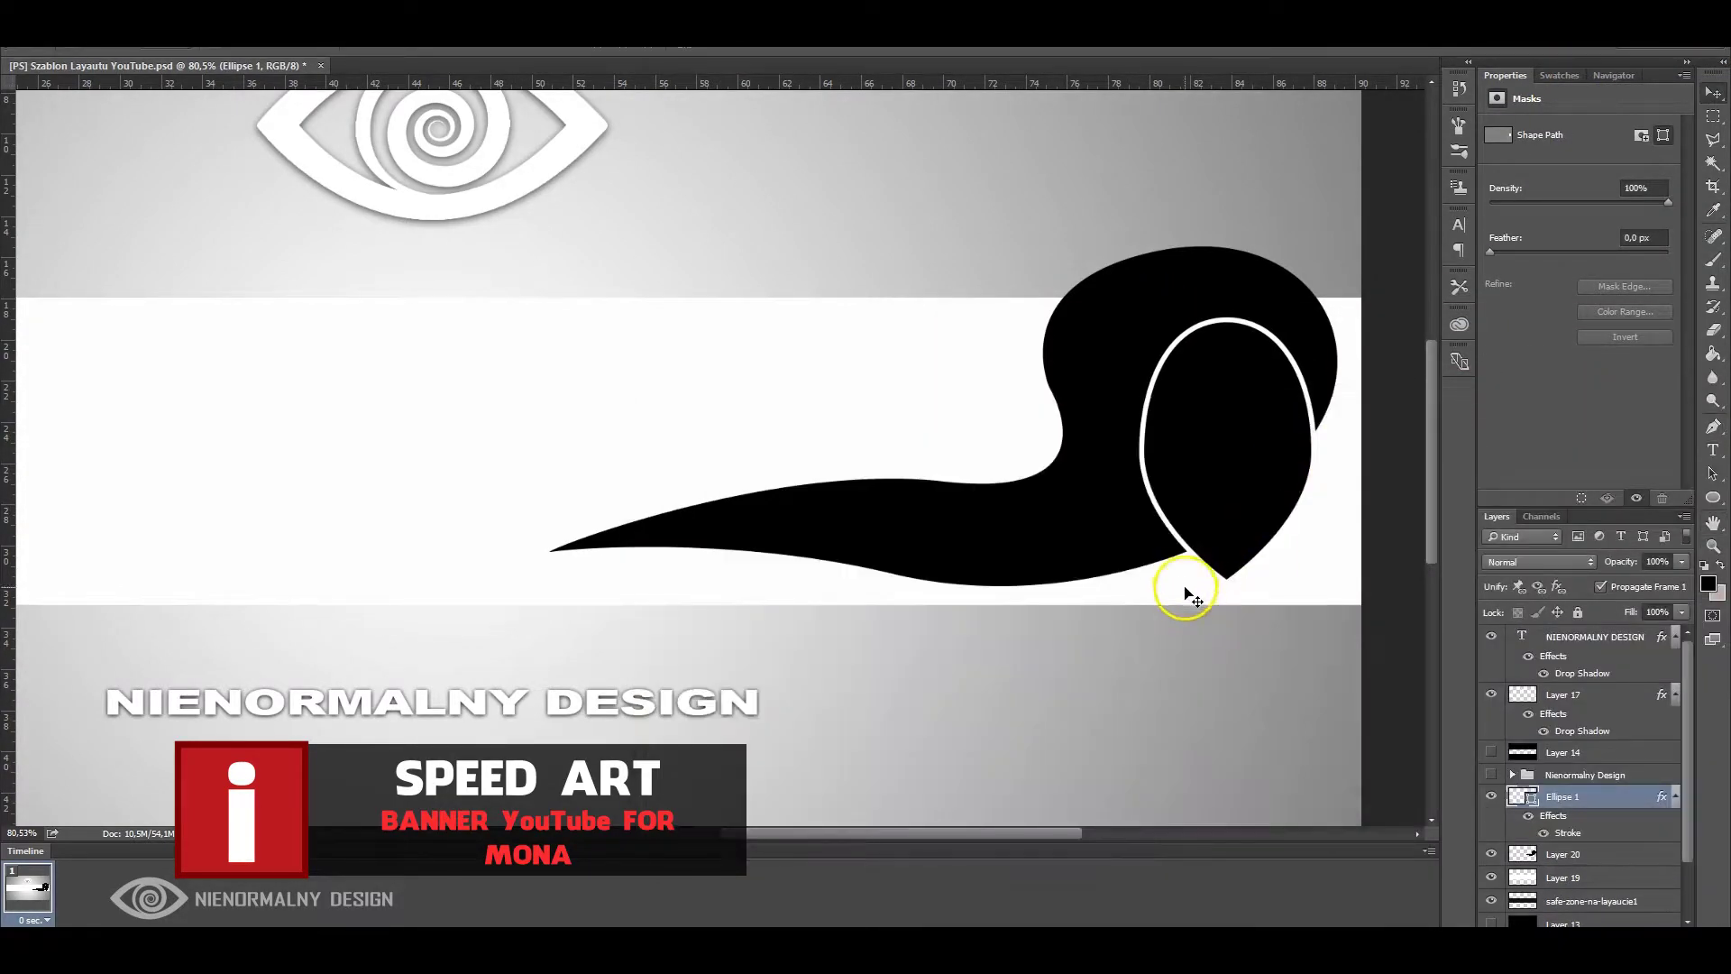
Add a new layer and group it together with the head and hair layers
{"action": "key", "text": "ctrl+shift+alt+n"}
{"action": "double_click", "coordinate": [1564, 796]}
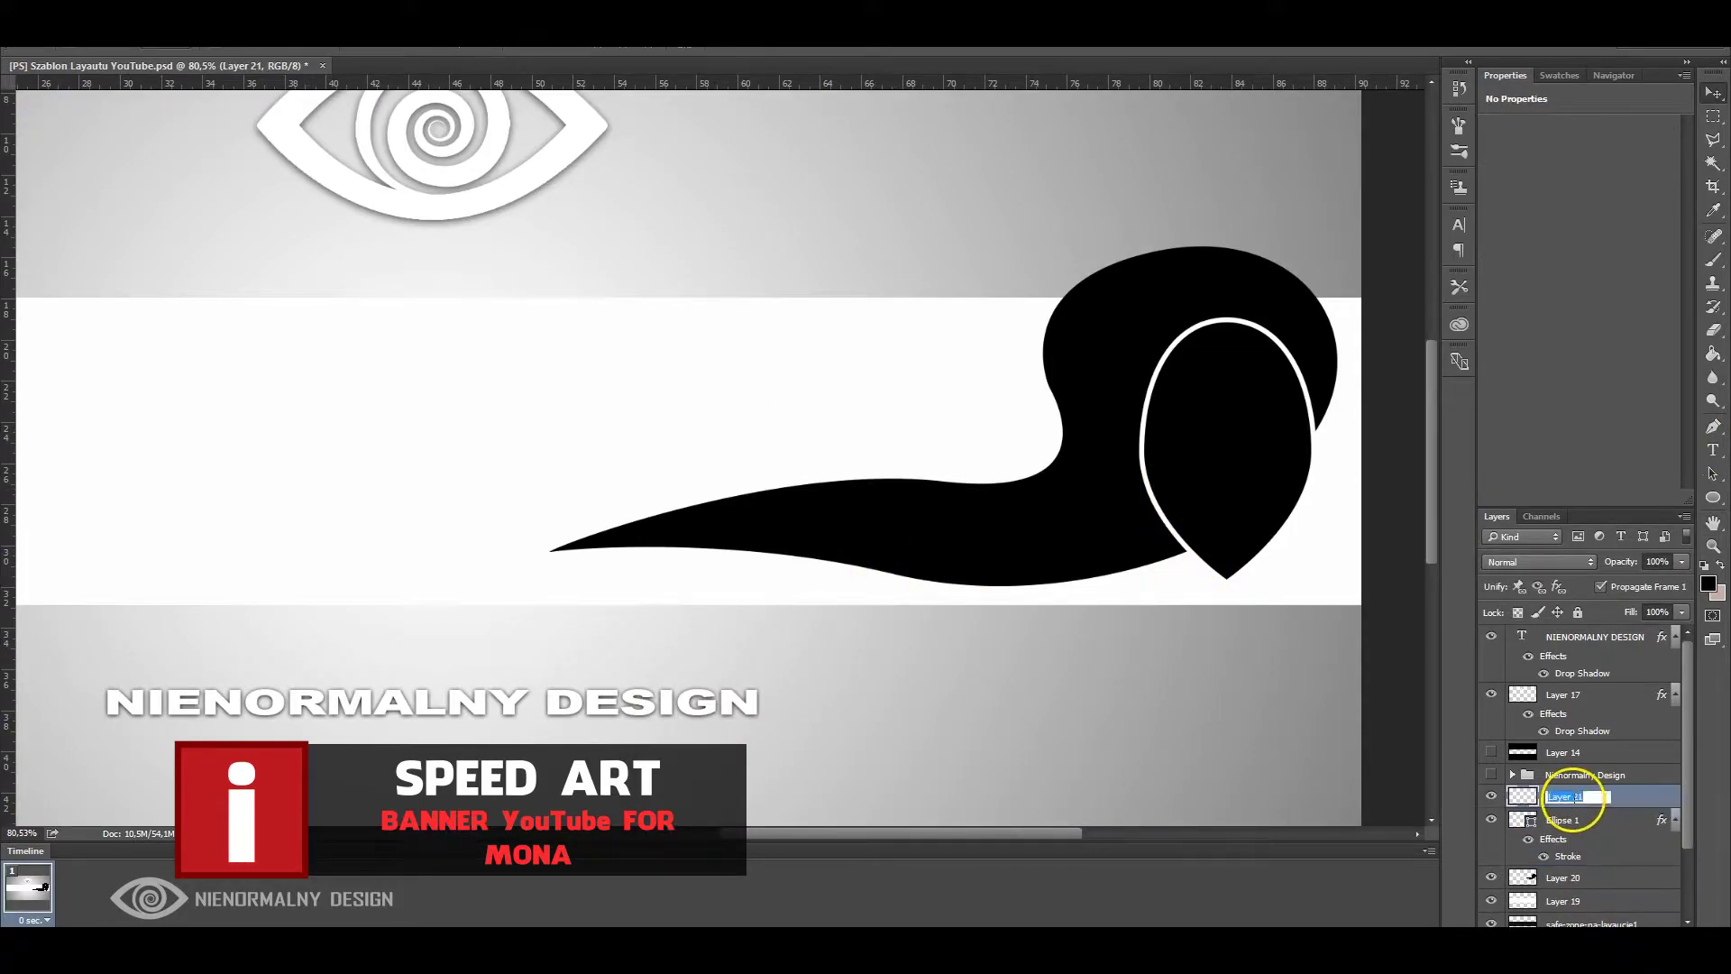
{"action": "key", "text": "Escape"}
{"action": "left_click", "coordinate": [1605, 863]}
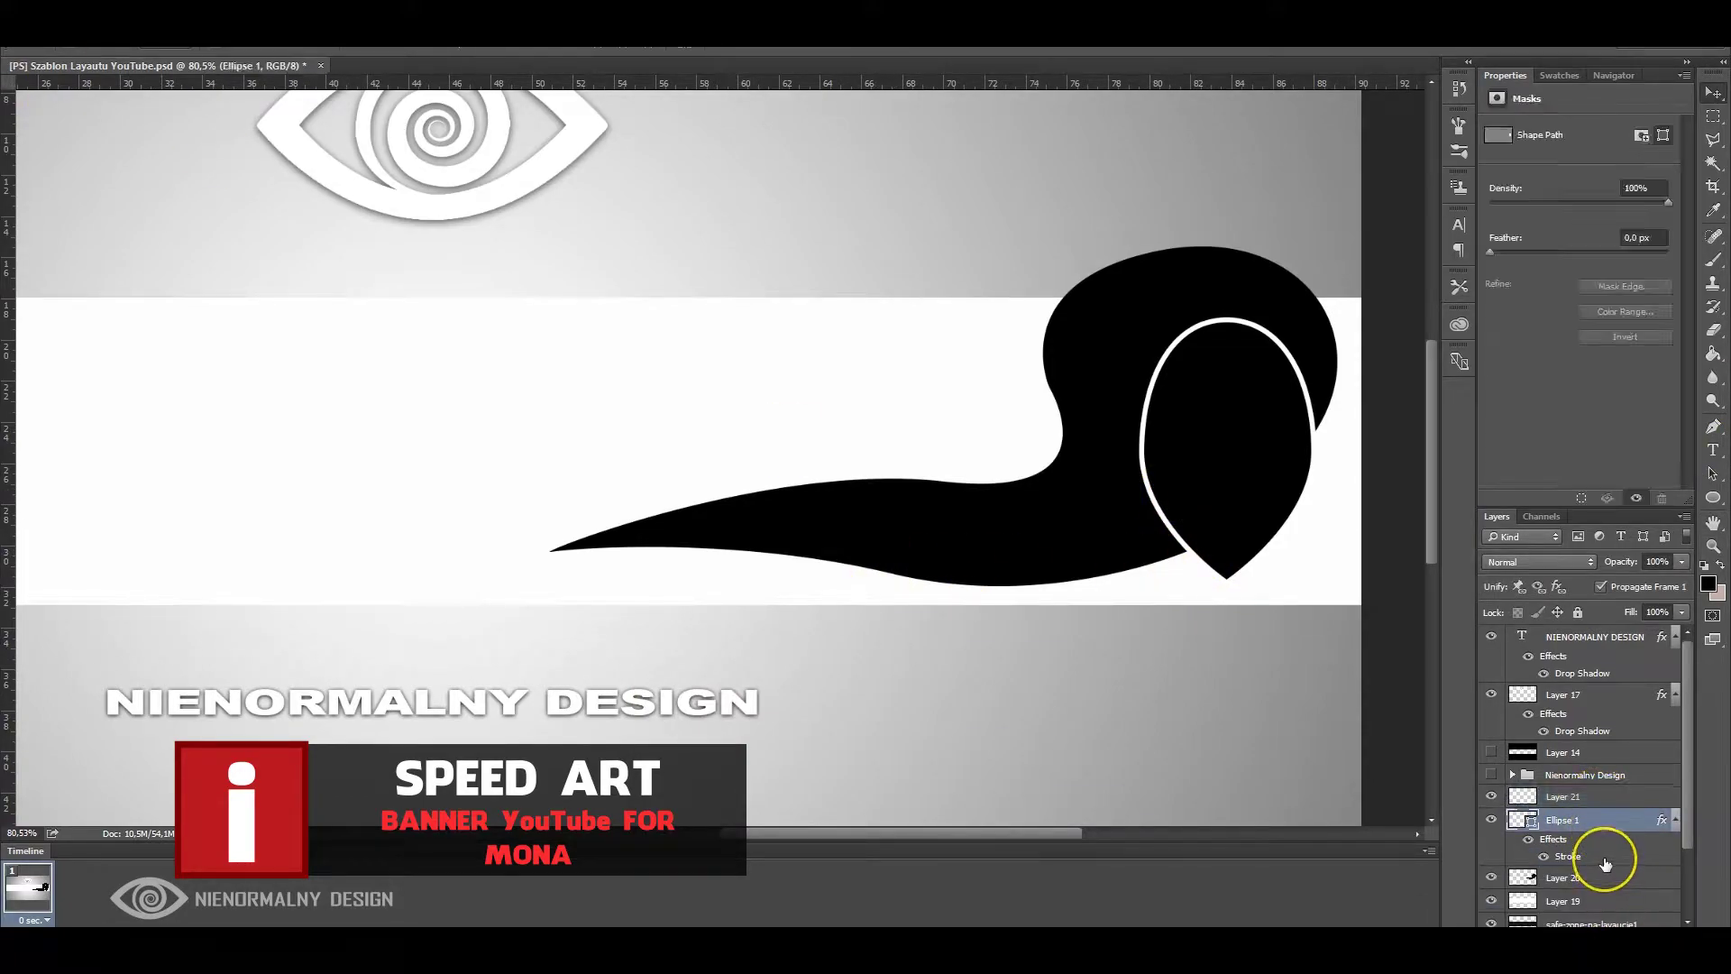
{"action": "key", "text": "ctrl+z"}
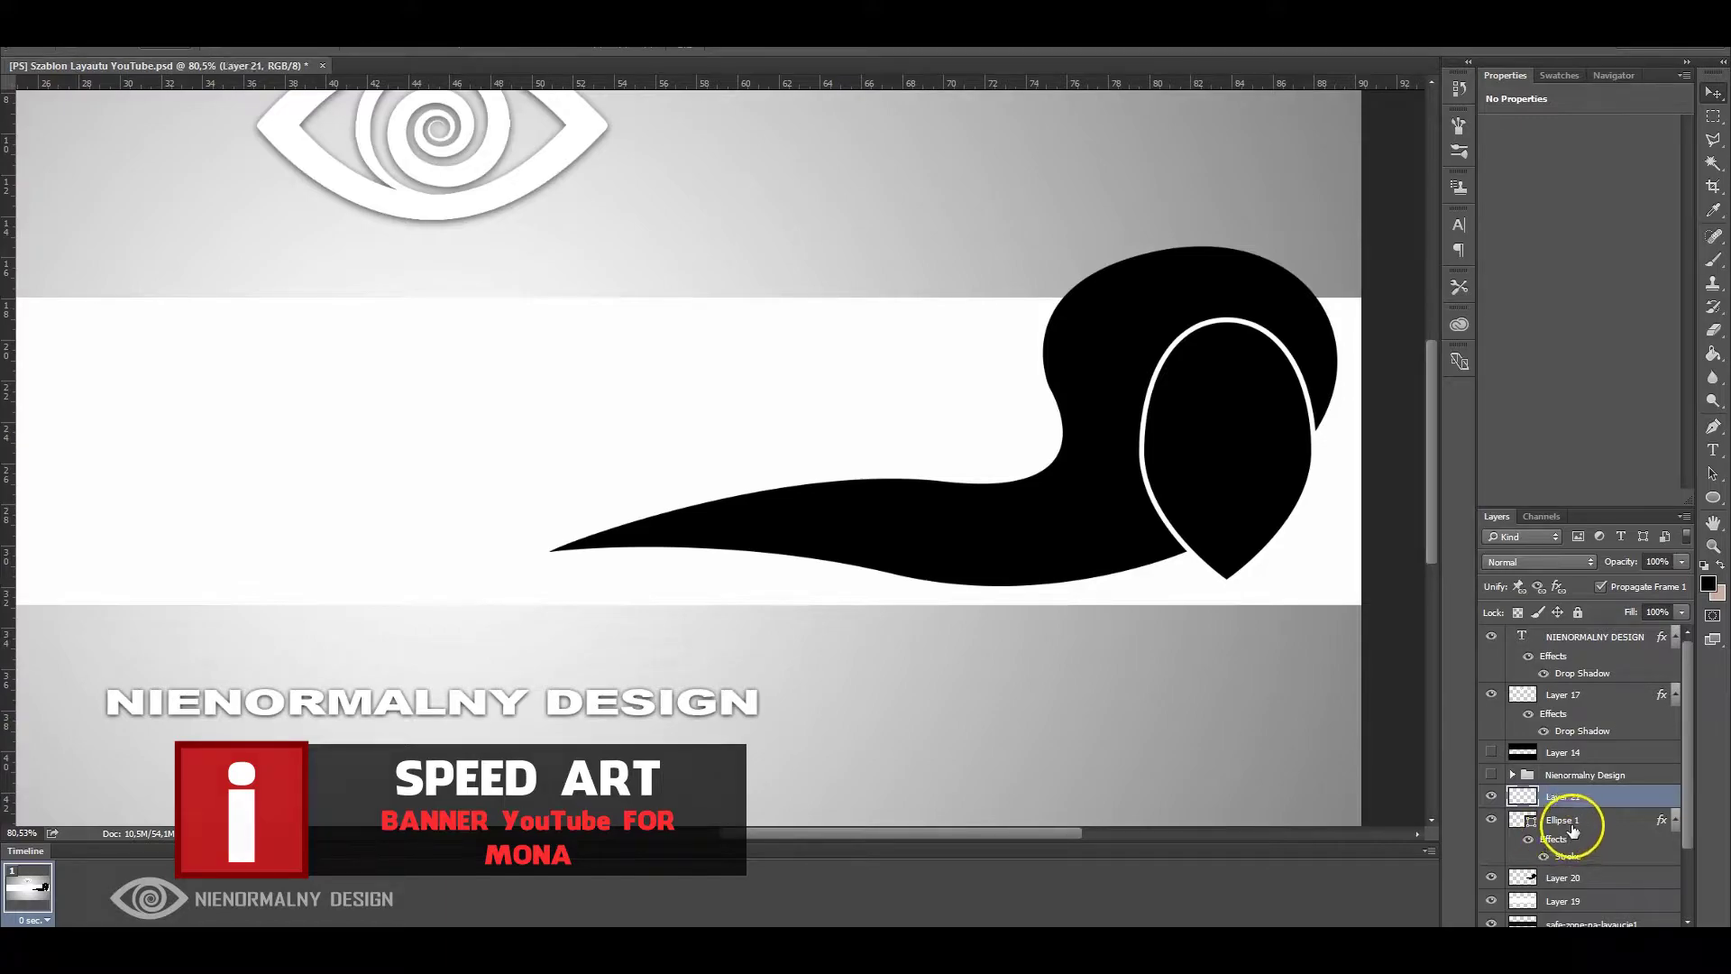
{"action": "left_click", "coordinate": [1564, 878], "text": "shift"}
{"action": "key", "text": "ctrl+g"}
{"action": "double_click", "coordinate": [1577, 796]}
Name the group 'Kontury kobiety', expand it, and add a new layer inside
{"action": "type", "text": "K"}
{"action": "key", "text": "Return"}
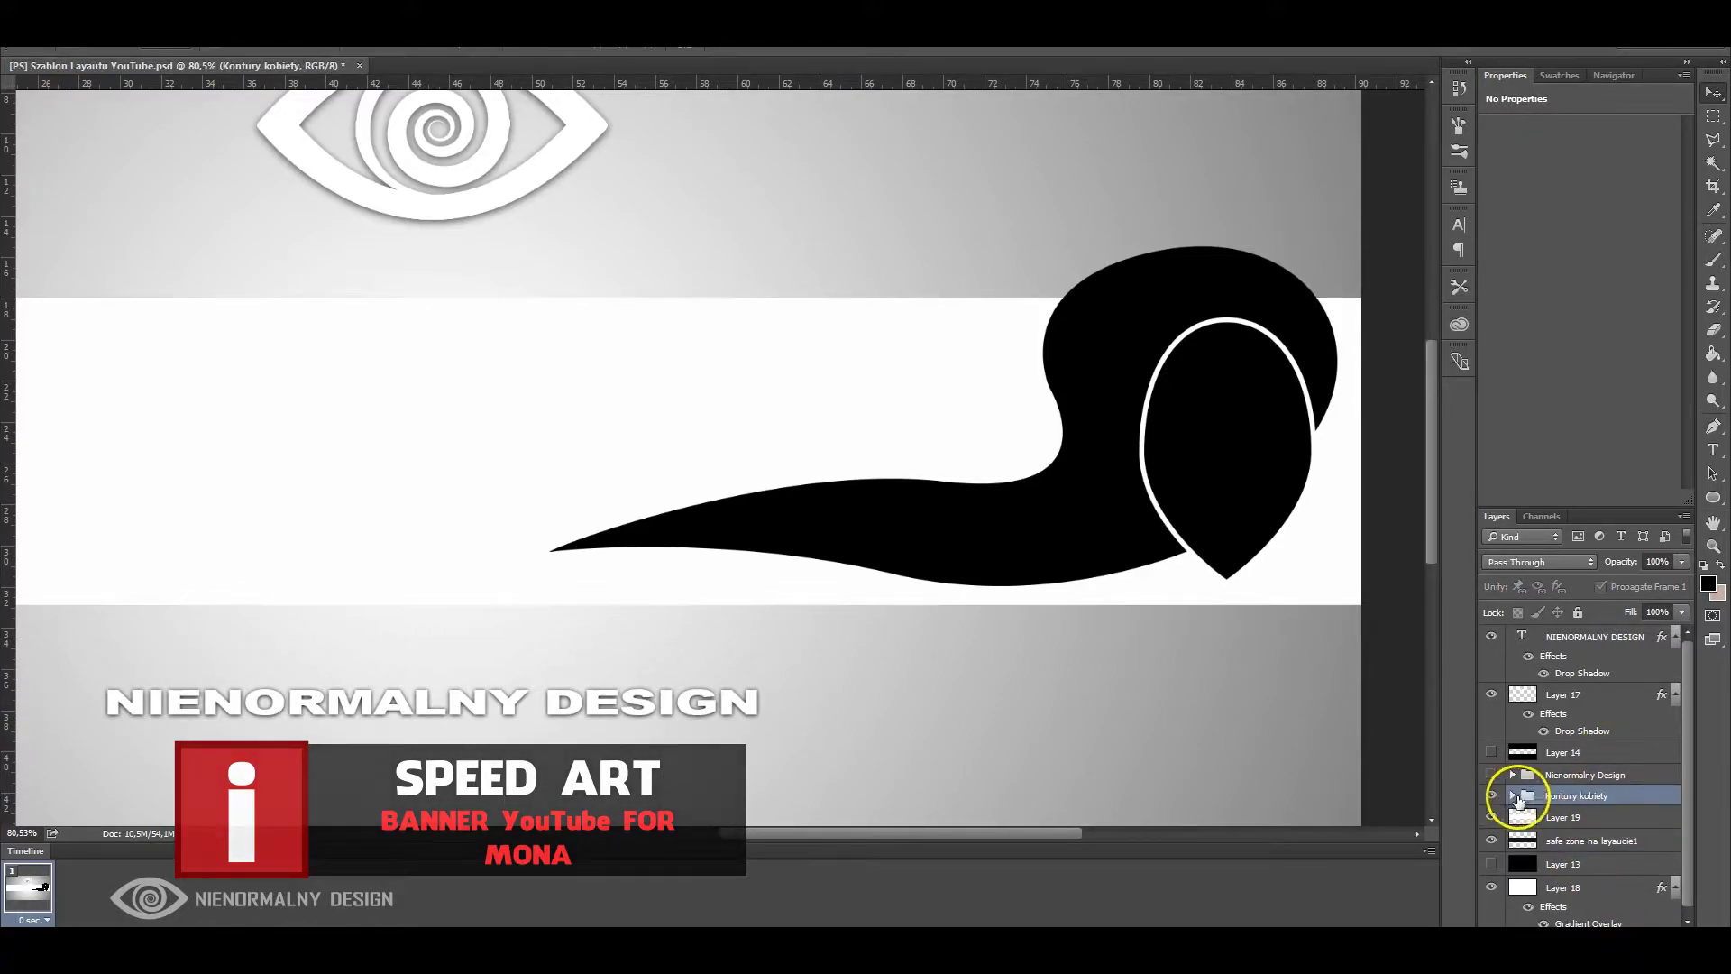
{"action": "left_click", "coordinate": [1512, 795]}
{"action": "key", "text": "p"}
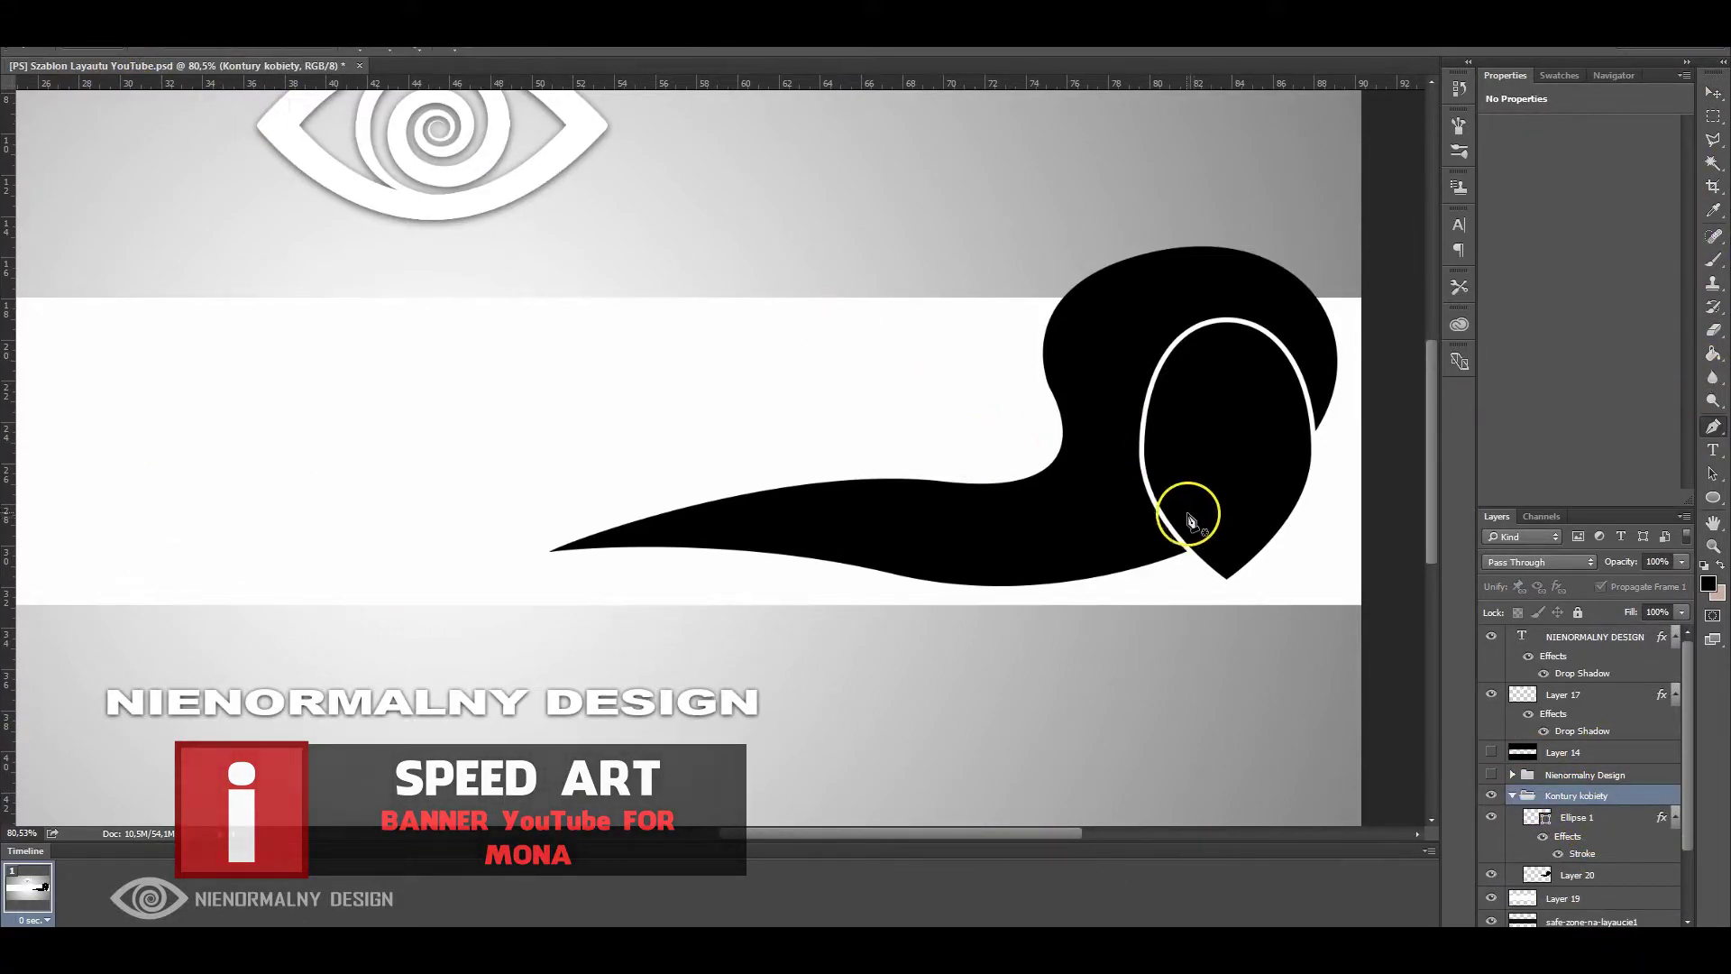
{"action": "left_click", "coordinate": [1654, 915]}
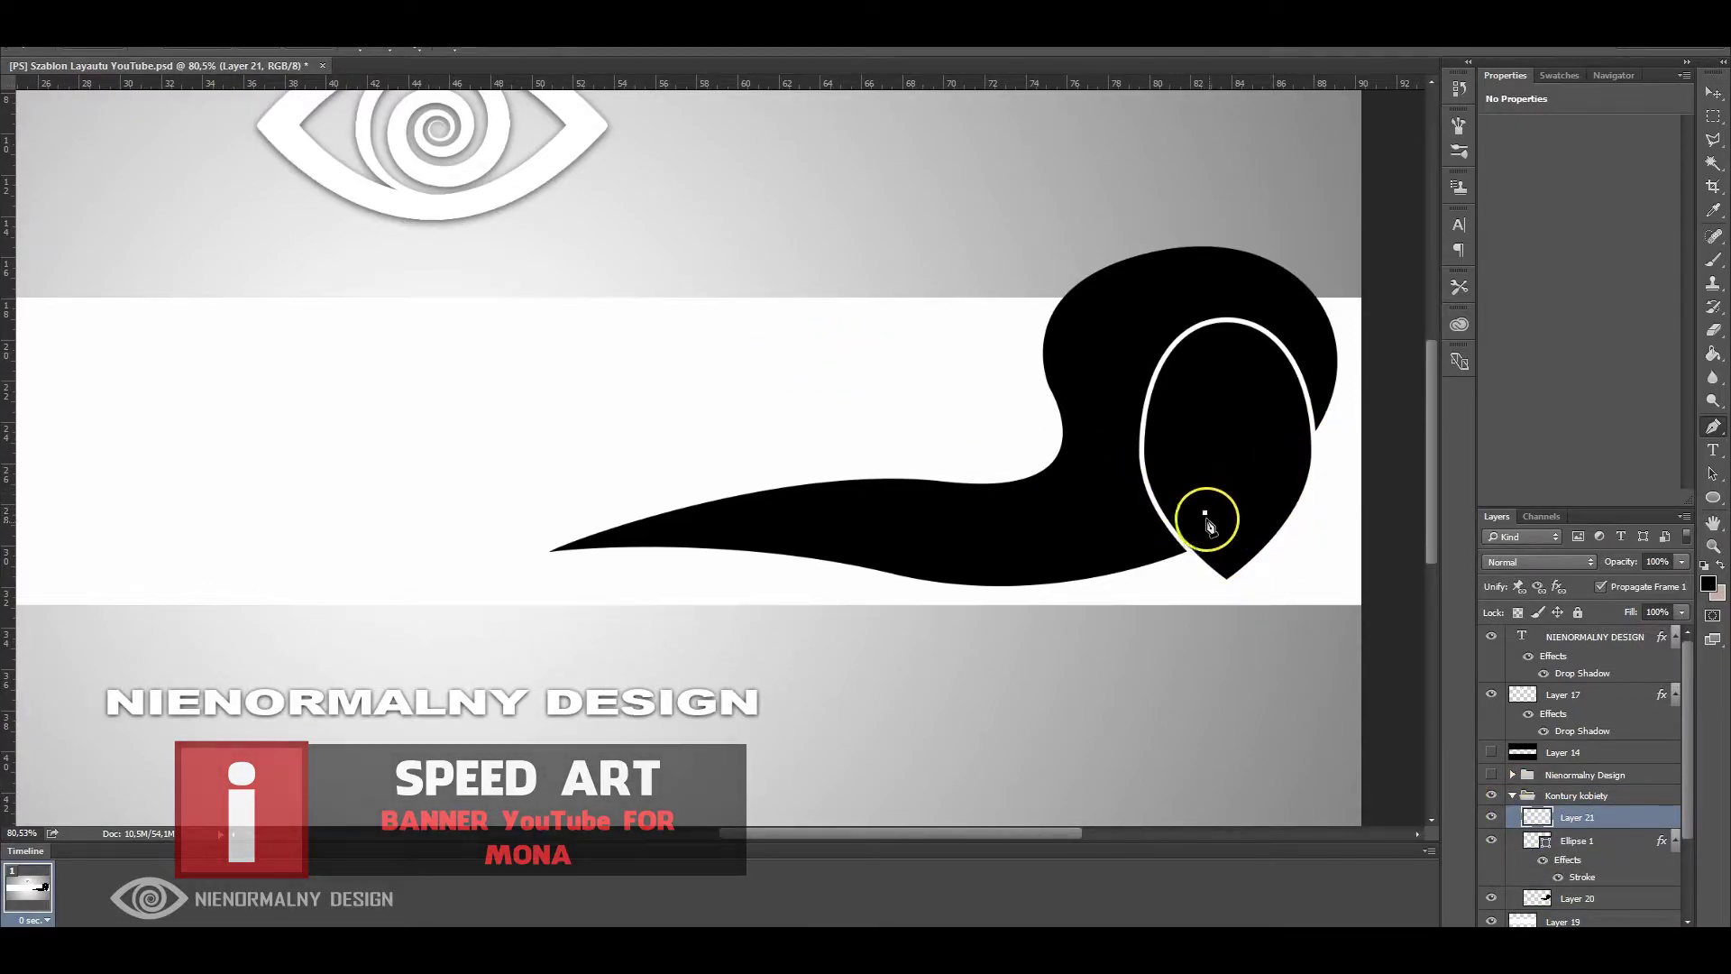
Choose a bristle brush tip in the Brush settings
{"action": "key", "text": "b"}
{"action": "left_click", "coordinate": [45, 43]}
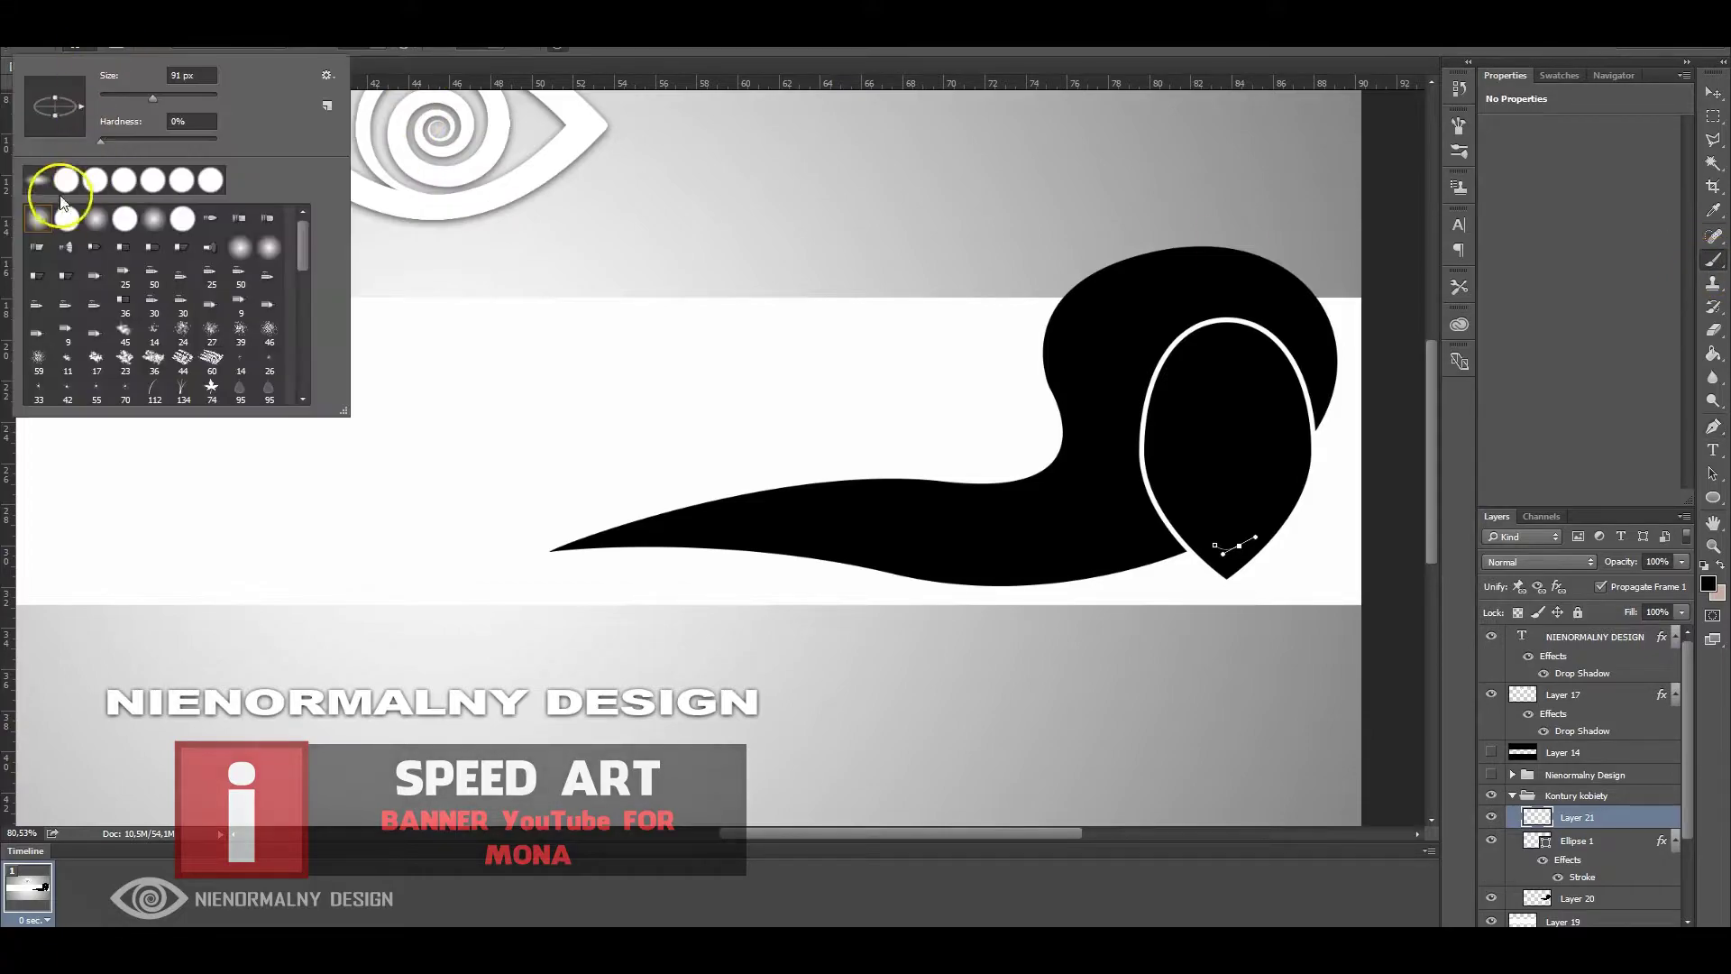
{"action": "left_click", "coordinate": [269, 45]}
{"action": "left_click", "coordinate": [82, 45]}
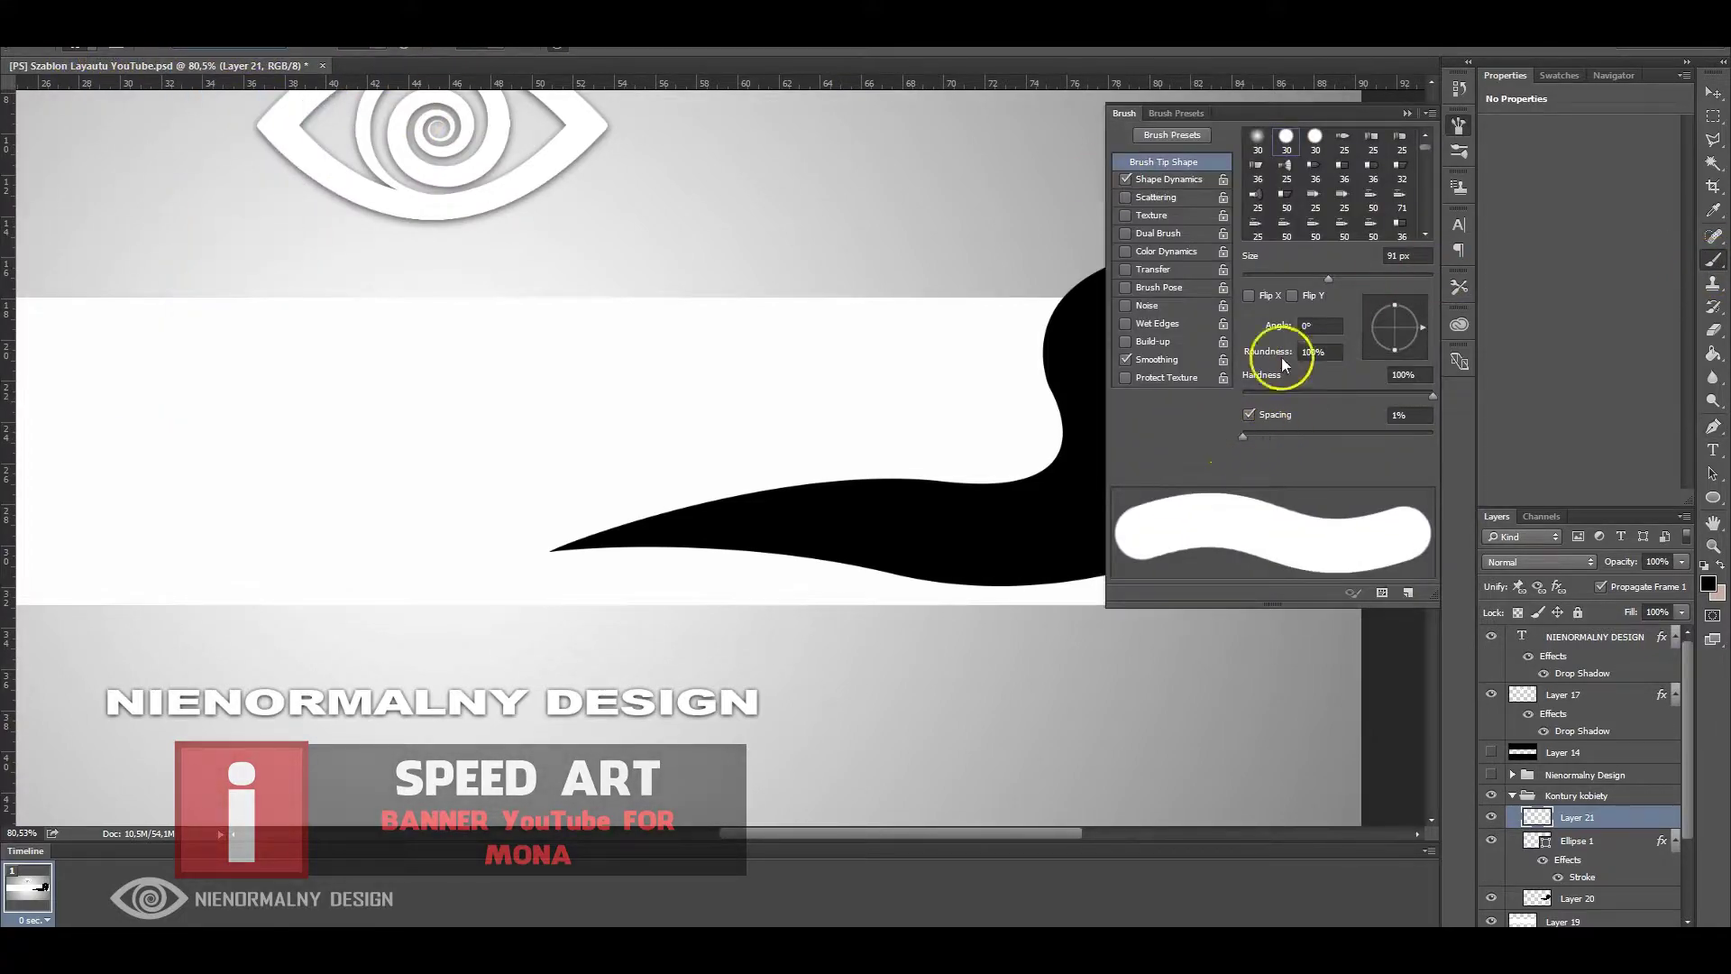
{"action": "left_click", "coordinate": [1169, 178]}
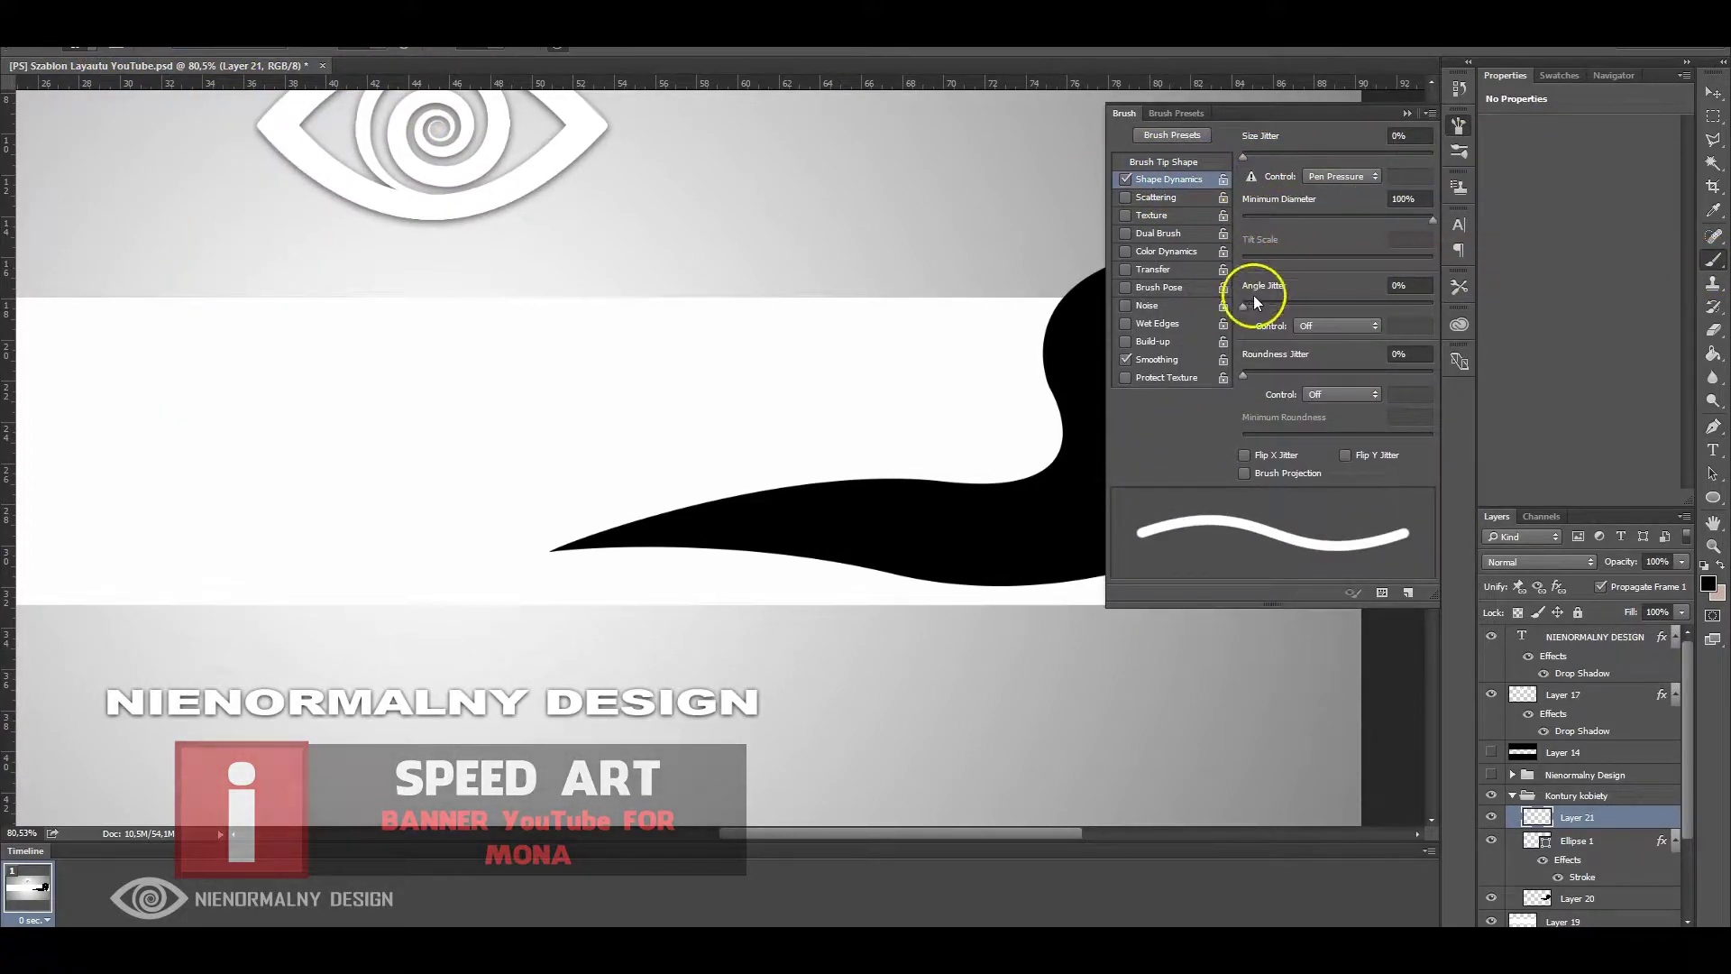
{"action": "left_click", "coordinate": [1163, 161]}
{"action": "left_click", "coordinate": [1314, 162]}
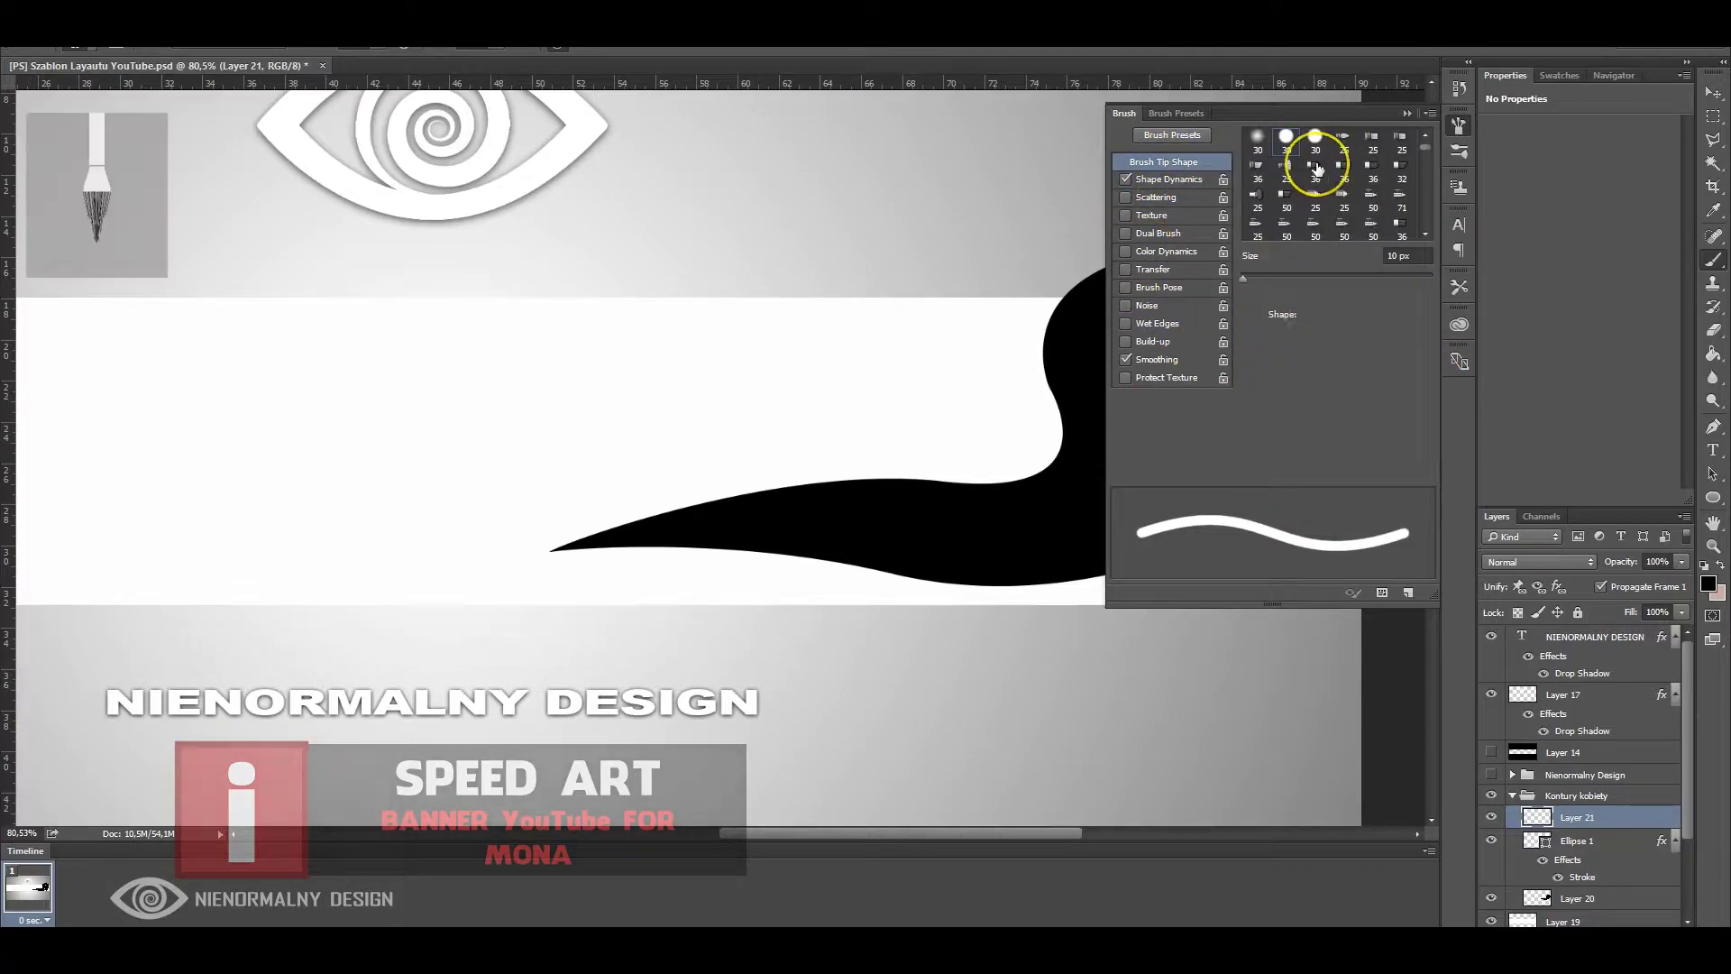
{"action": "left_click", "coordinate": [1168, 179]}
{"action": "left_click", "coordinate": [1407, 113]}
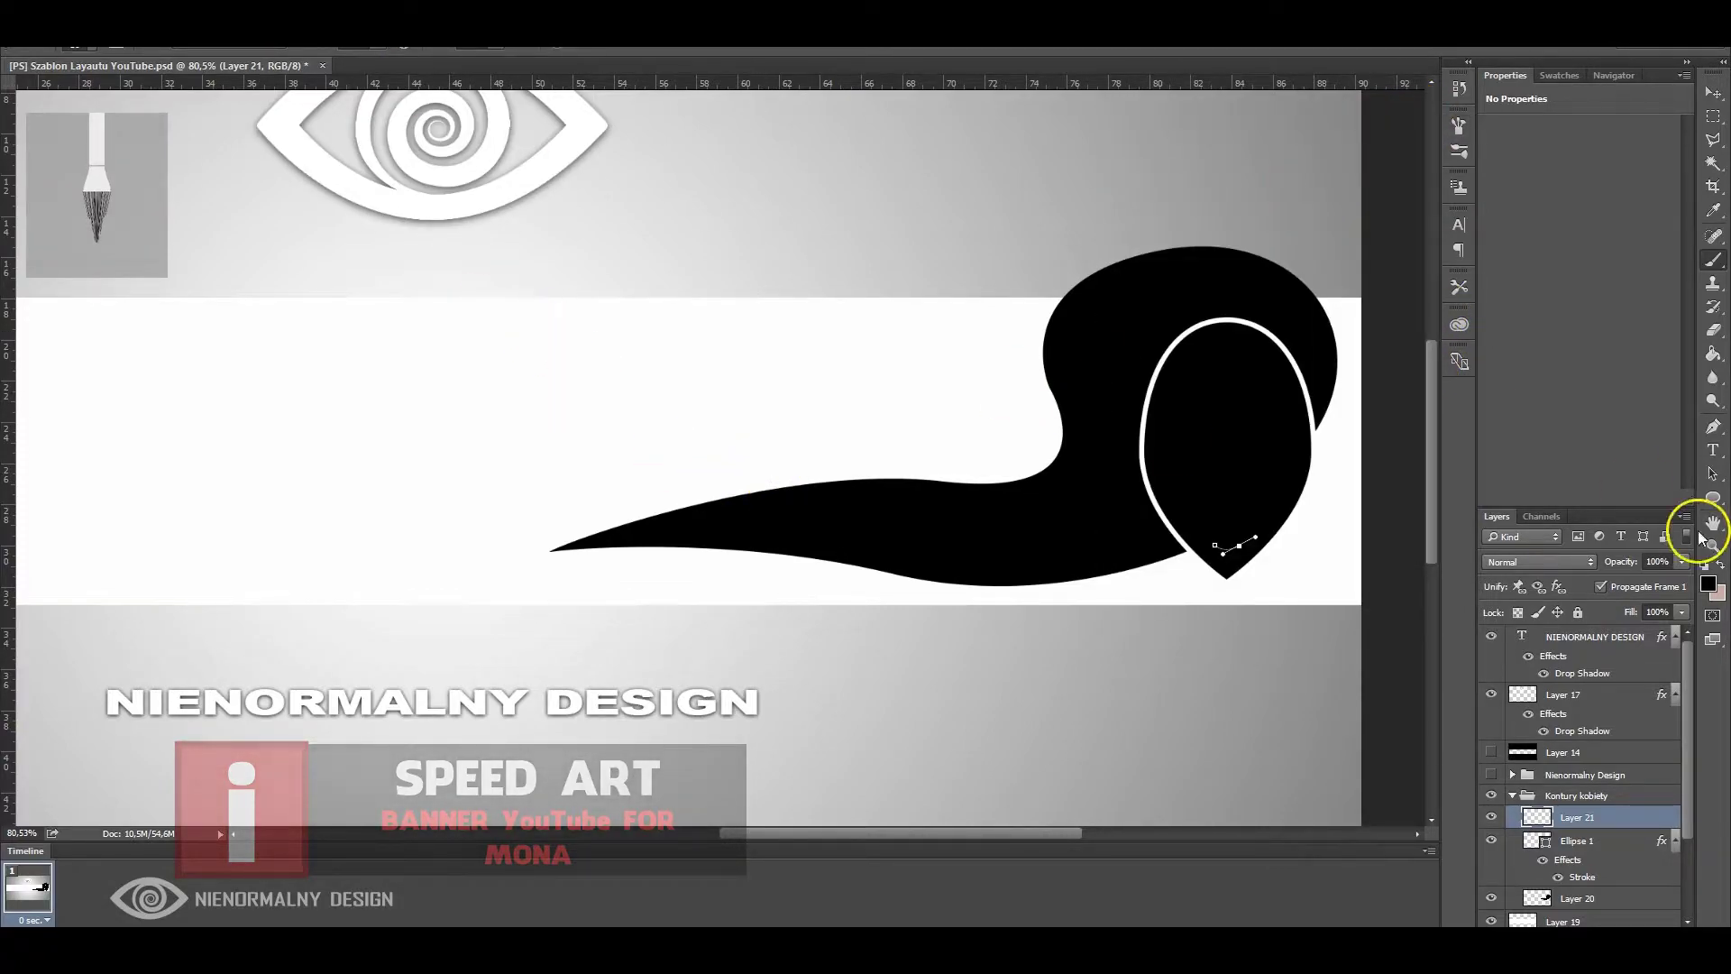
Set the paint colour to white and check the brush size
{"action": "left_click", "coordinate": [1708, 583]}
{"action": "key", "text": "Return"}
{"action": "left_click_drag", "start_coordinate": [1215, 546], "coordinate": [1256, 537]}
{"action": "left_click", "coordinate": [108, 46]}
{"action": "left_click", "coordinate": [1227, 532]}
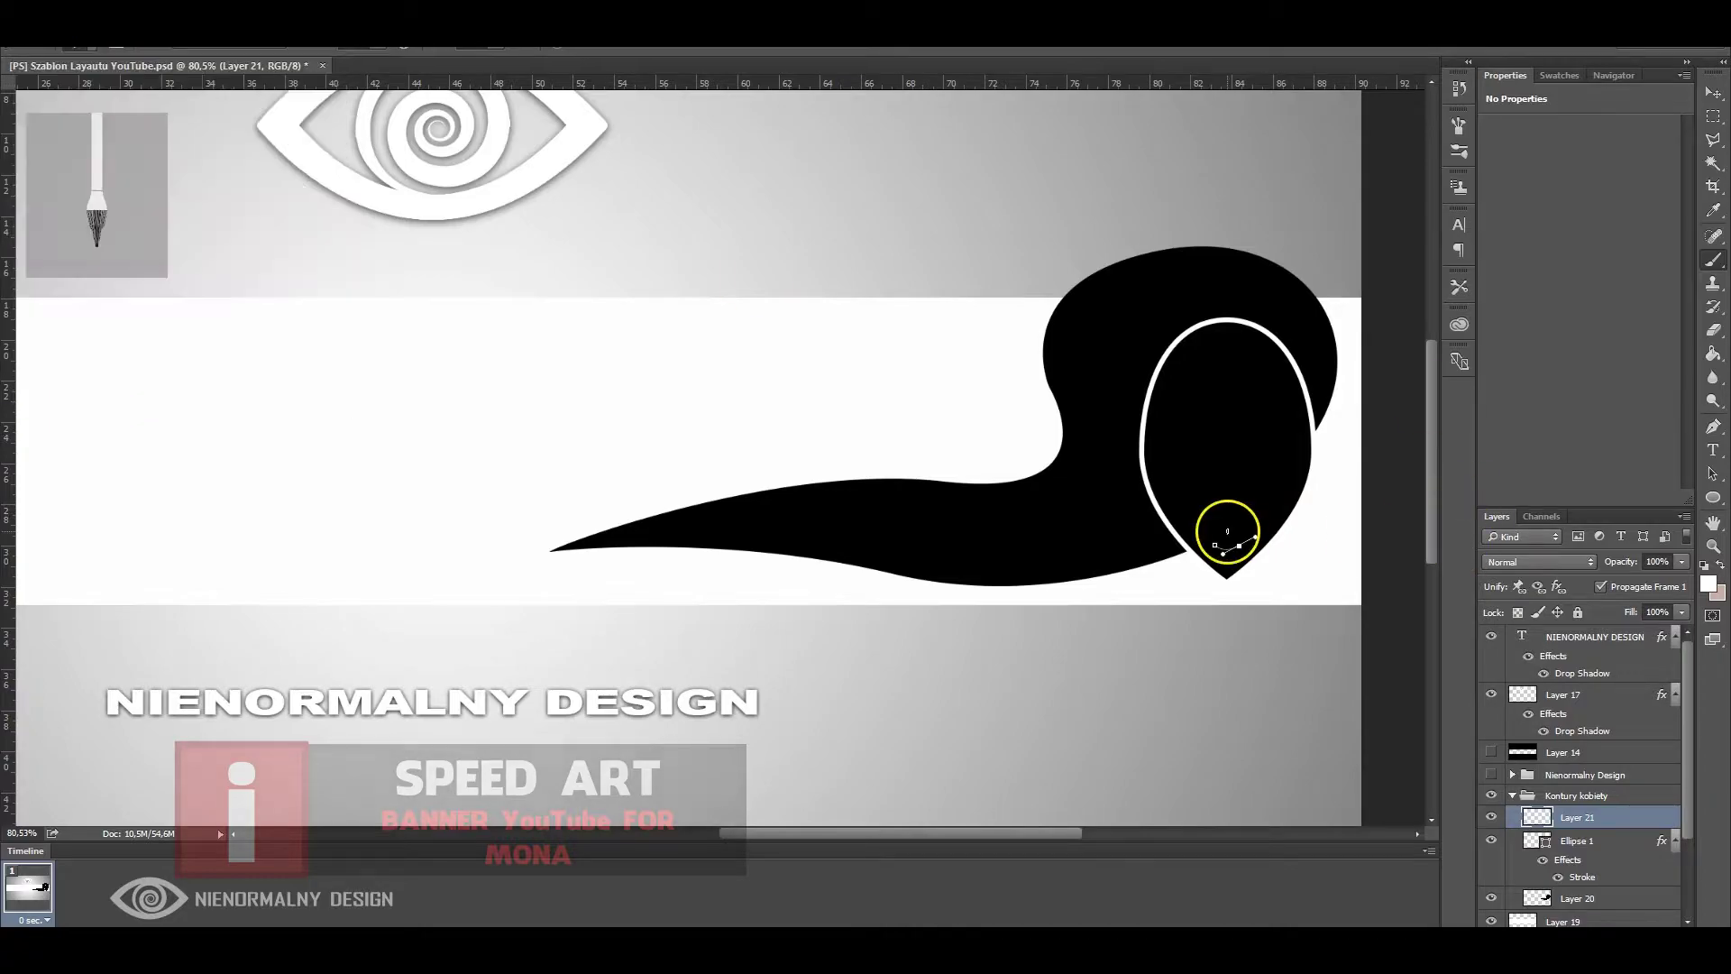
Draw the smile and eye curves and paint them with the white brush
{"action": "left_click", "coordinate": [1715, 430]}
{"action": "left_click", "coordinate": [1238, 520]}
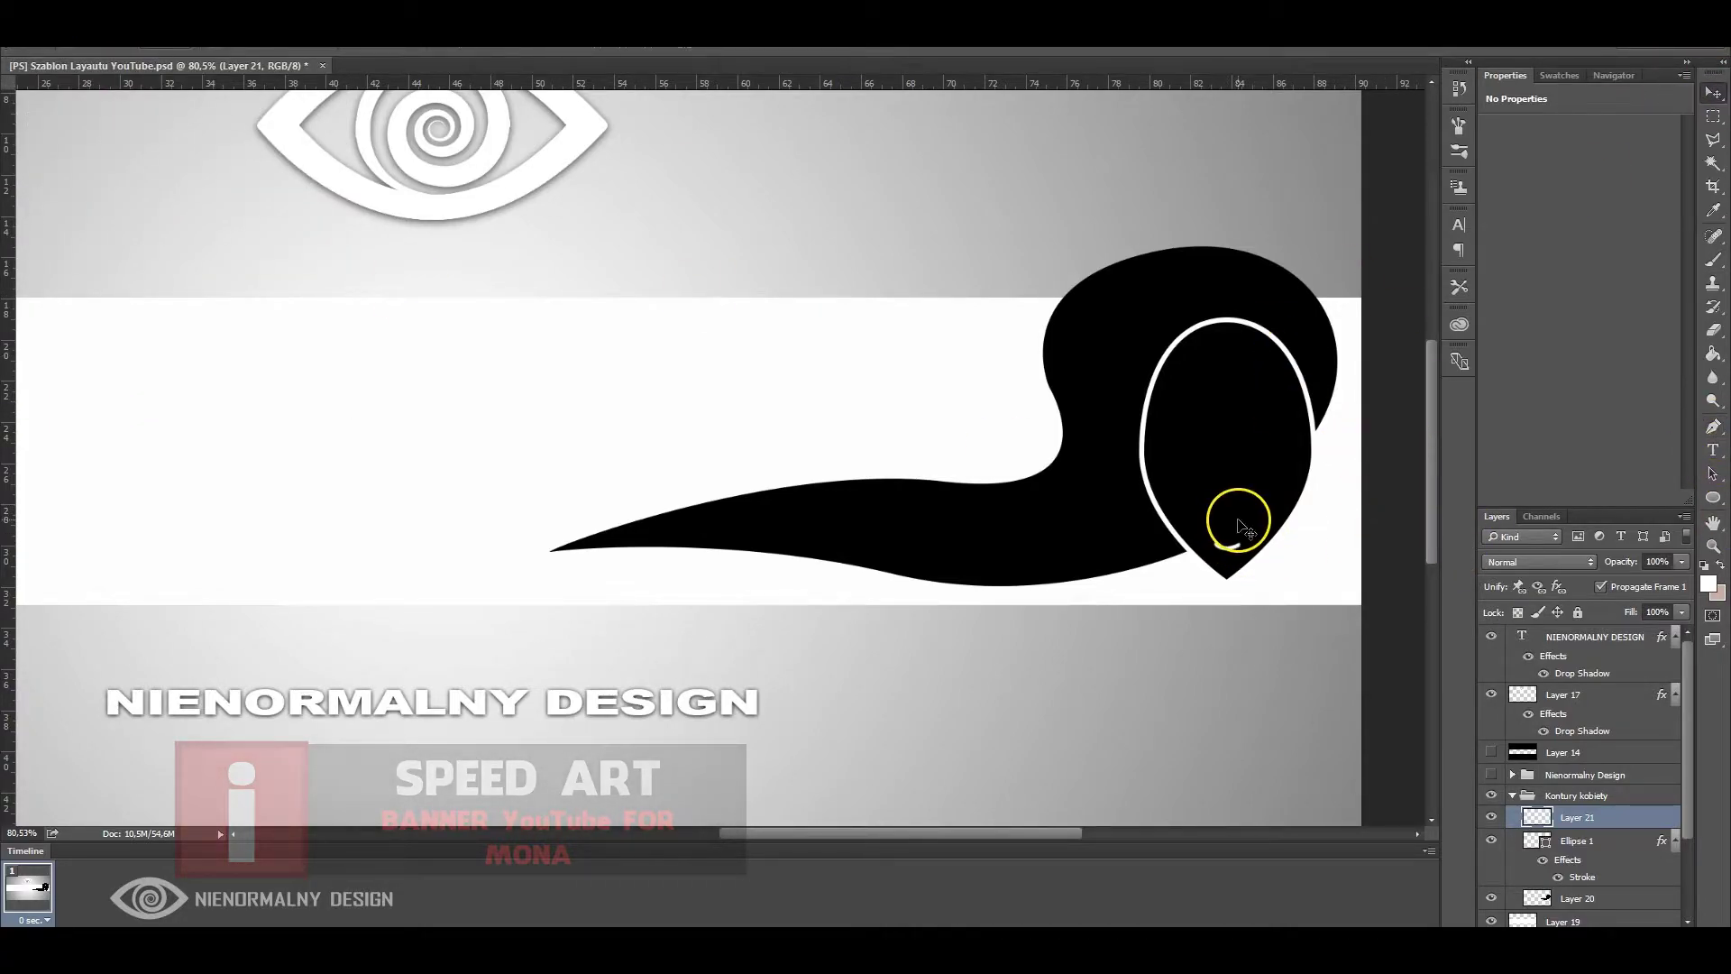
{"action": "left_click", "coordinate": [1714, 426]}
{"action": "left_click", "coordinate": [1187, 417]}
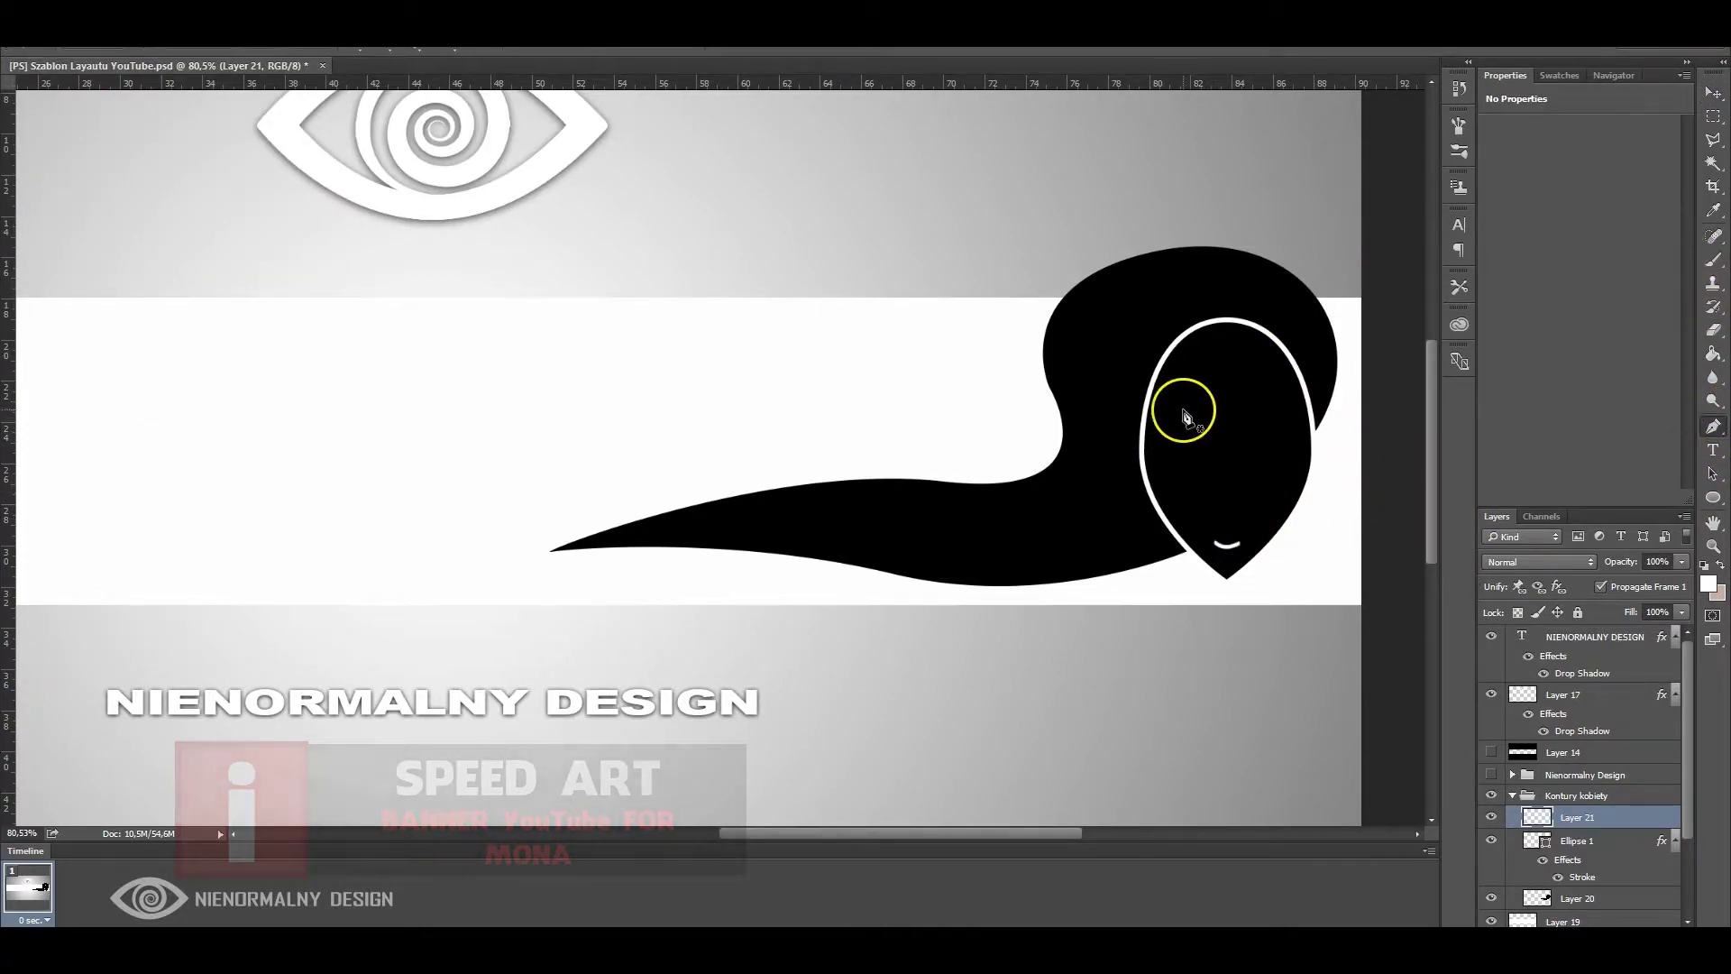
{"action": "key", "text": "b"}
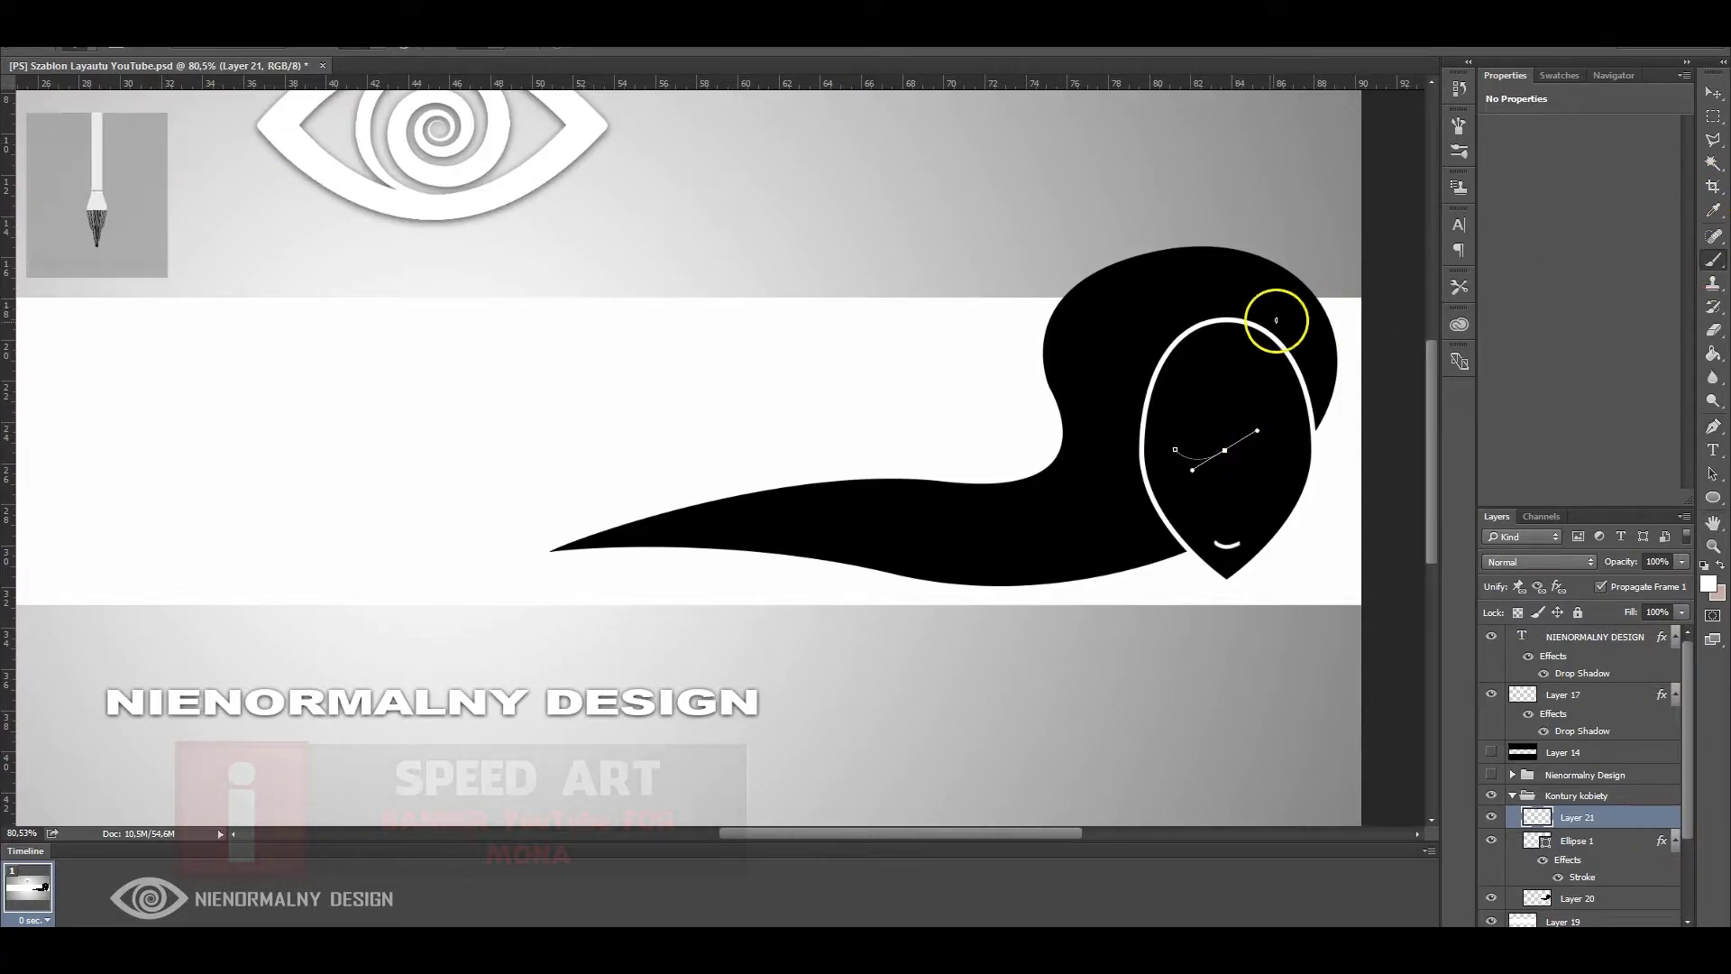
Marquee-select the area around the closed eye
{"action": "left_click", "coordinate": [1713, 93]}
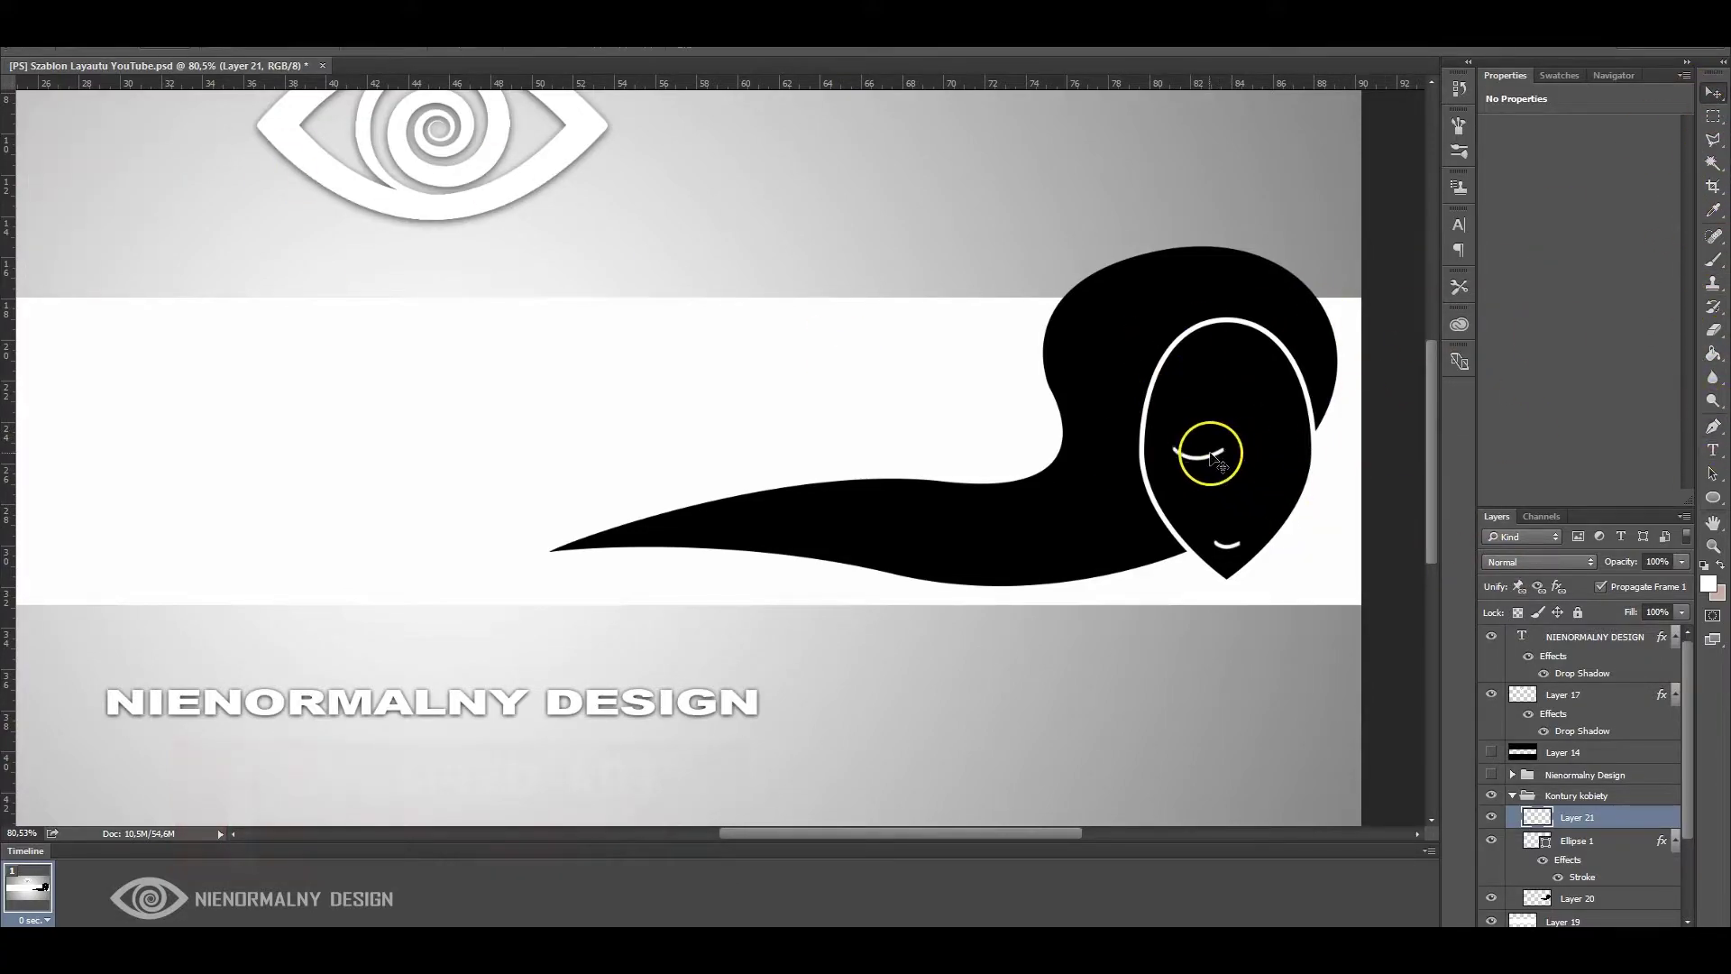
{"action": "left_click", "coordinate": [1713, 116]}
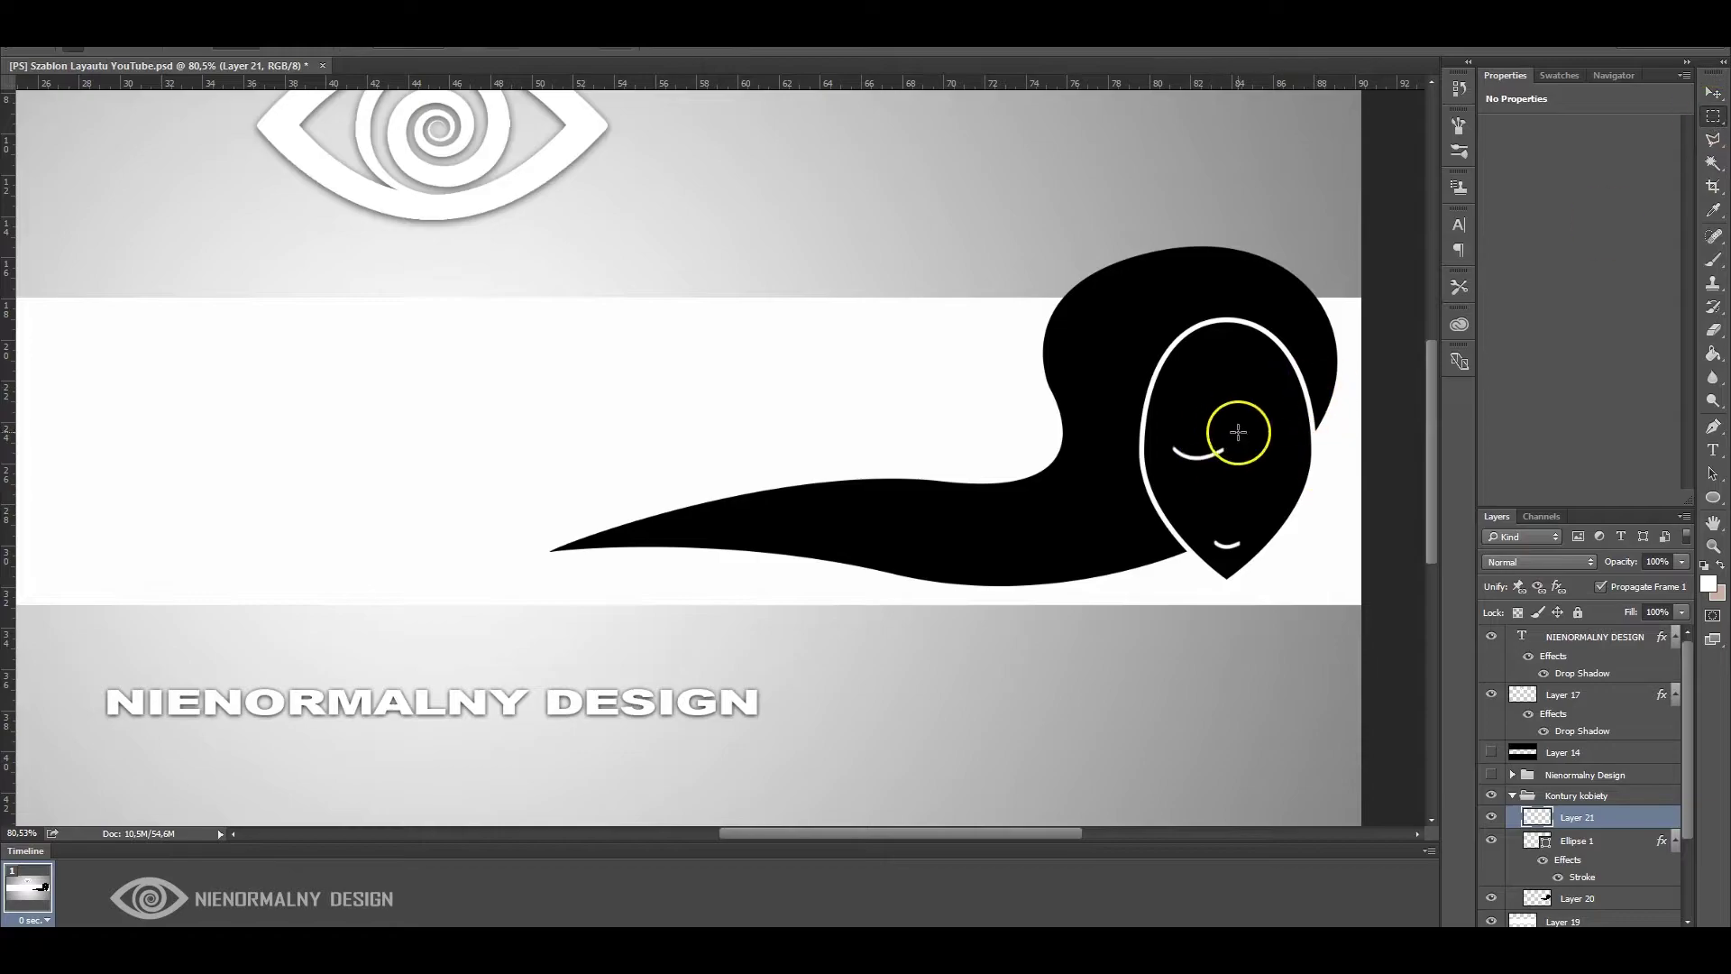
{"action": "mouse_move", "coordinate": [1244, 433]}
{"action": "left_mouse_down"}
{"action": "mouse_move", "coordinate": [1160, 467]}
{"action": "mouse_move", "coordinate": [1258, 451]}
{"action": "left_mouse_up"}
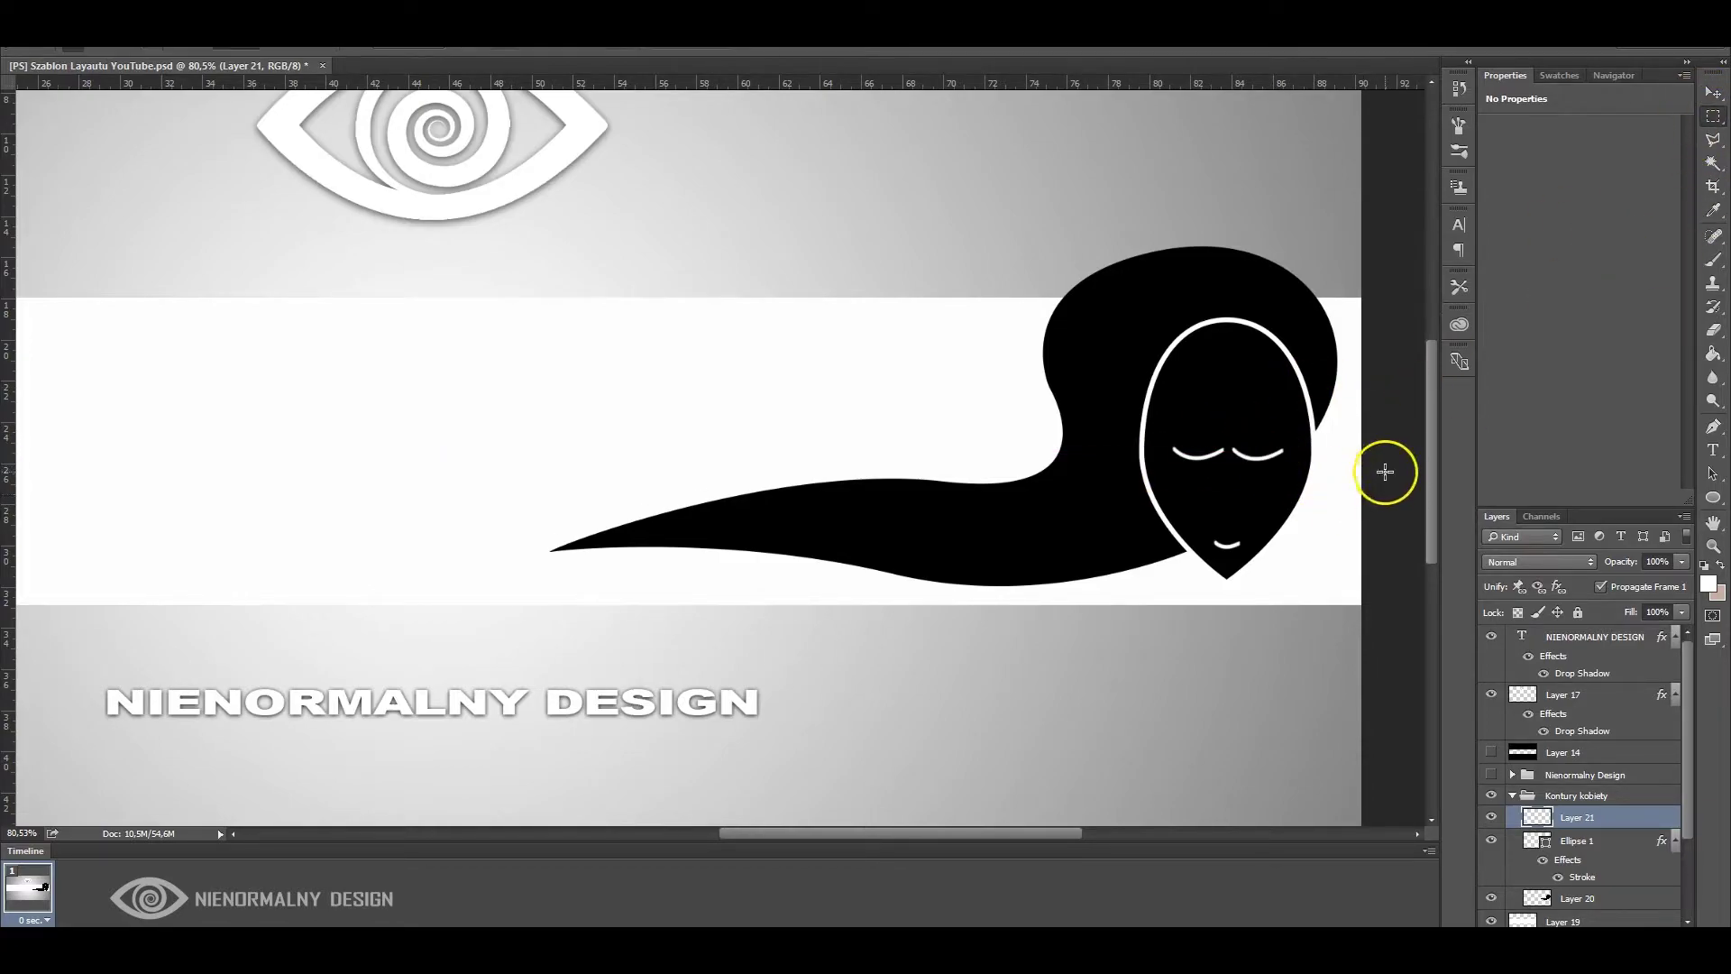
Shrink the Kontury kobiety figure slightly and shift it to the right
{"action": "key", "text": "v"}
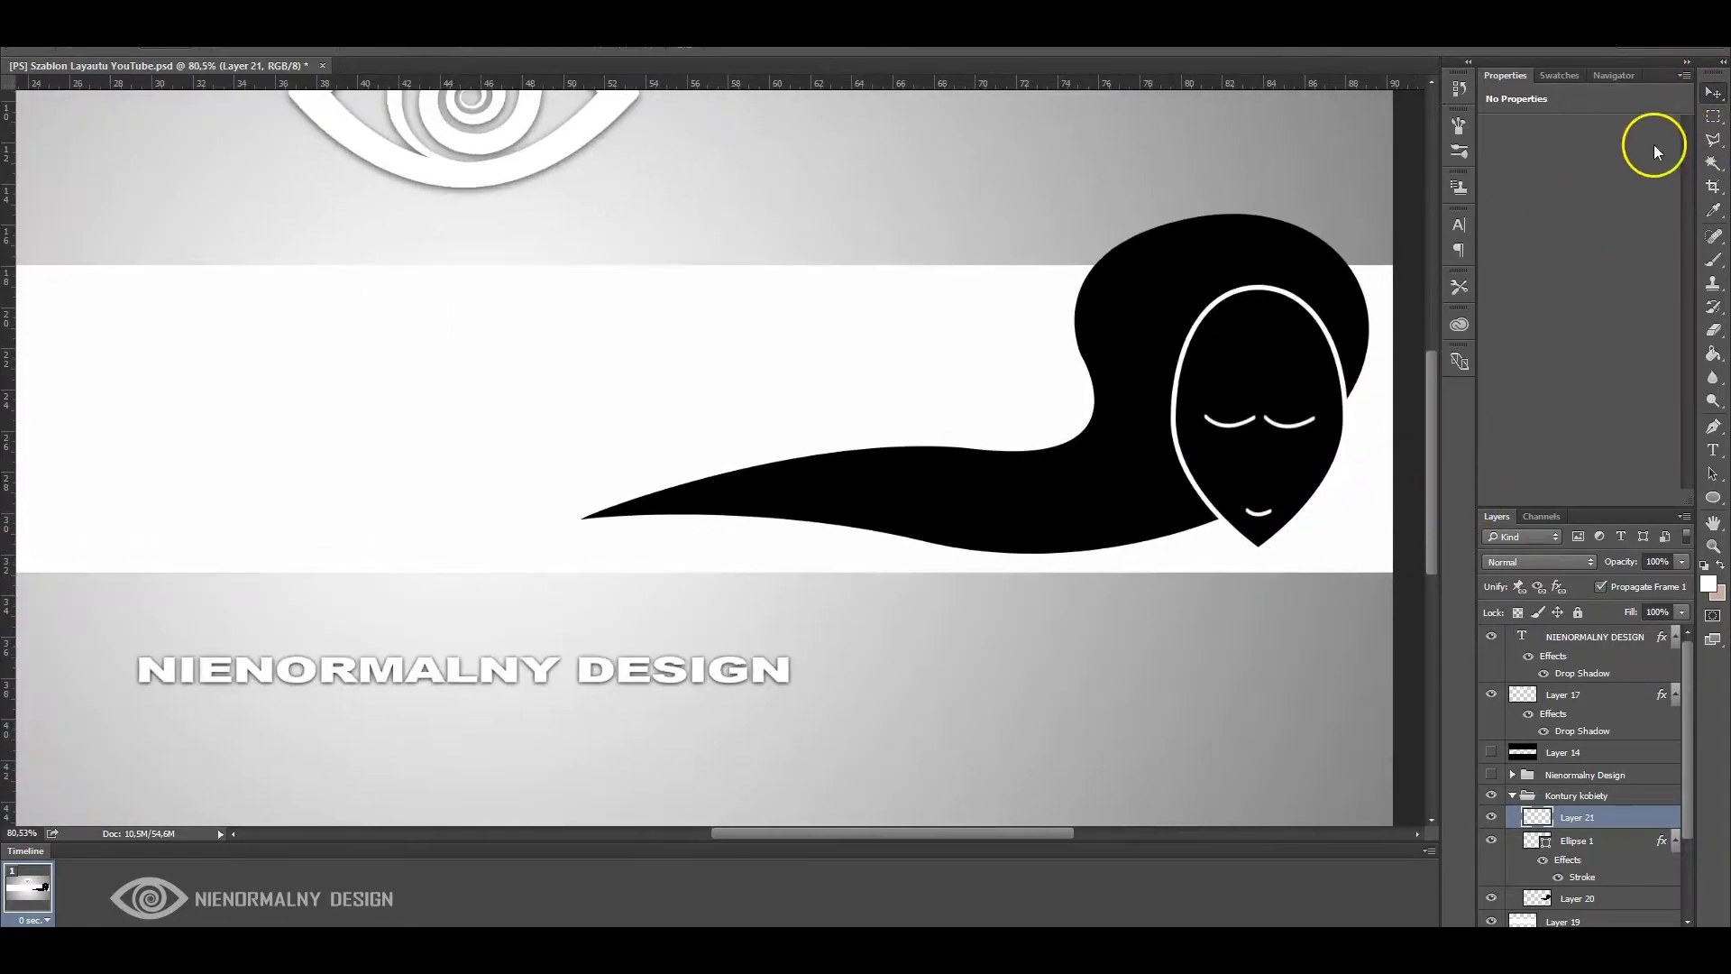
{"action": "left_click_drag", "start_coordinate": [1295, 404], "coordinate": [1295, 417]}
{"action": "key", "text": "ctrl+t"}
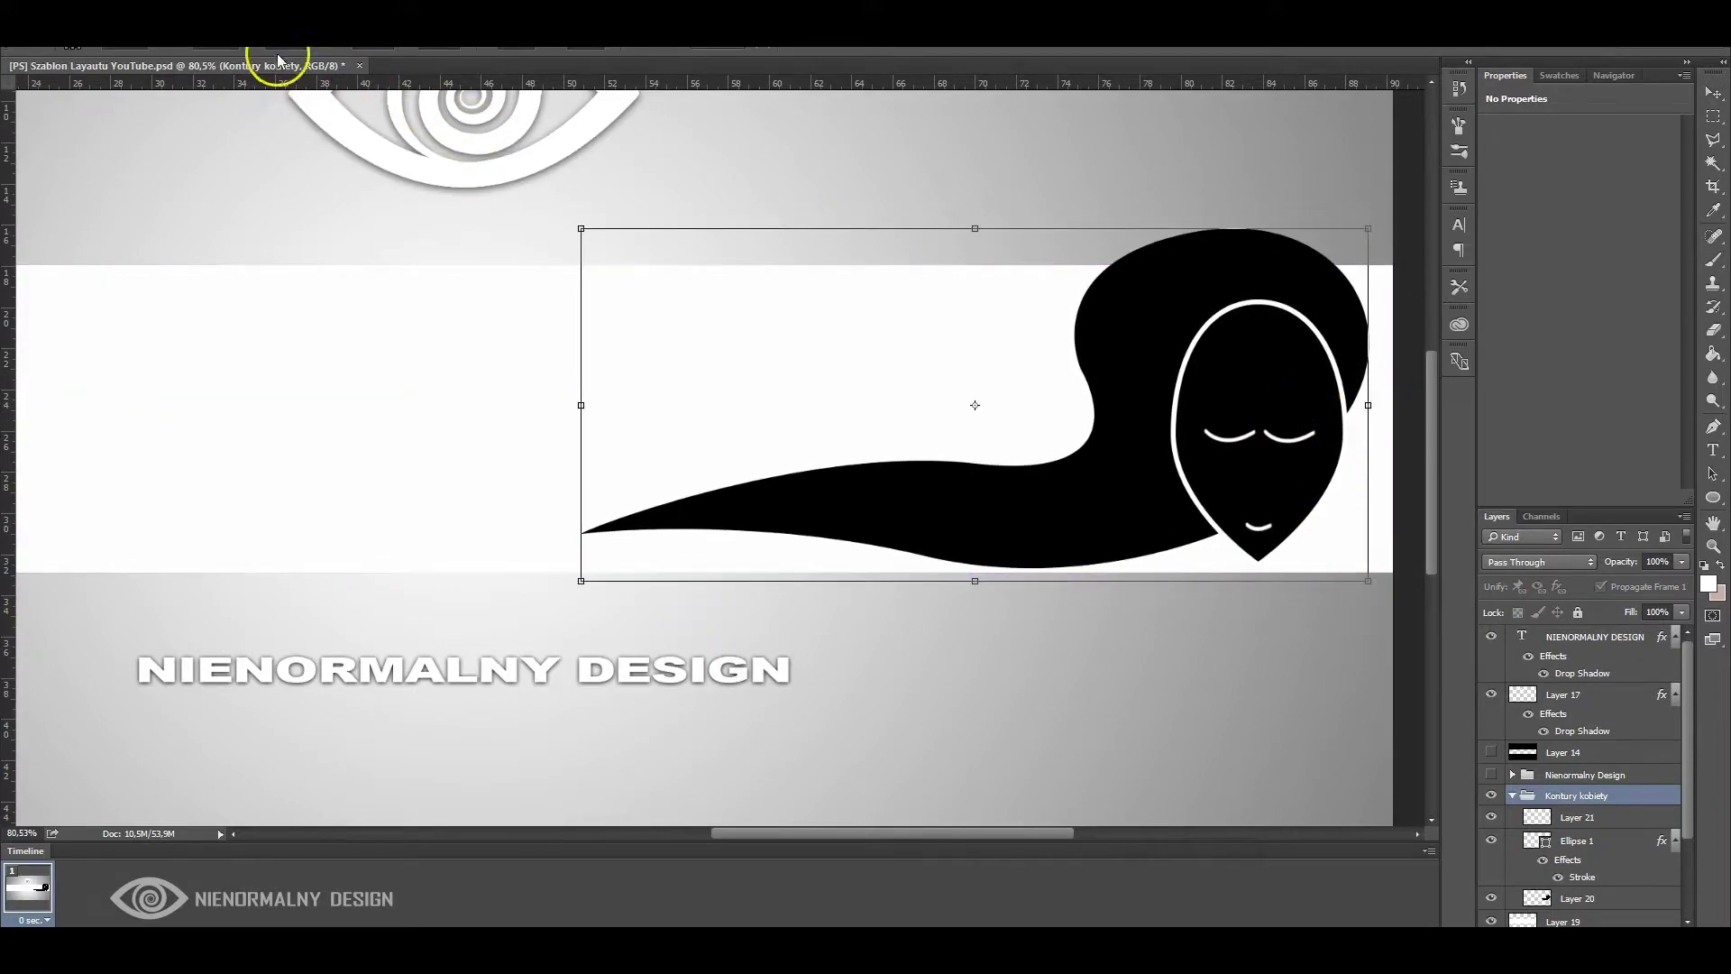
{"action": "left_click_drag", "start_coordinate": [1172, 406], "coordinate": [1217, 432]}
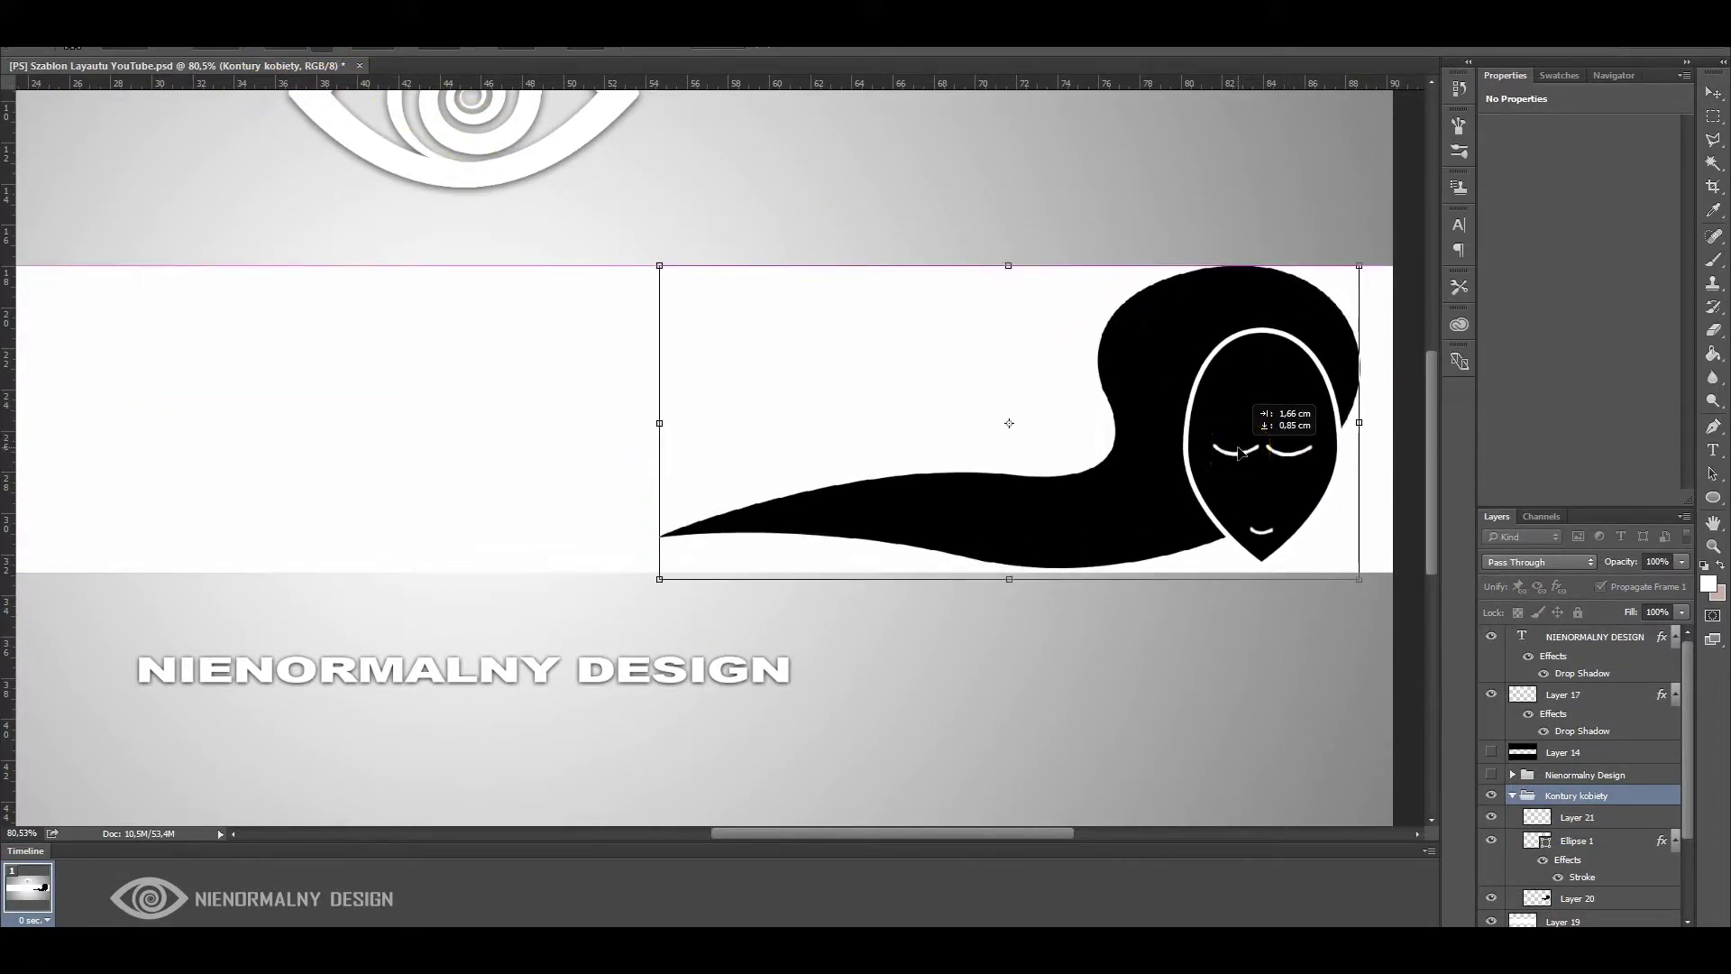
{"action": "key", "text": "Return"}
Hide the layer holding the eyes and mouth
{"action": "left_click", "coordinate": [1493, 817]}
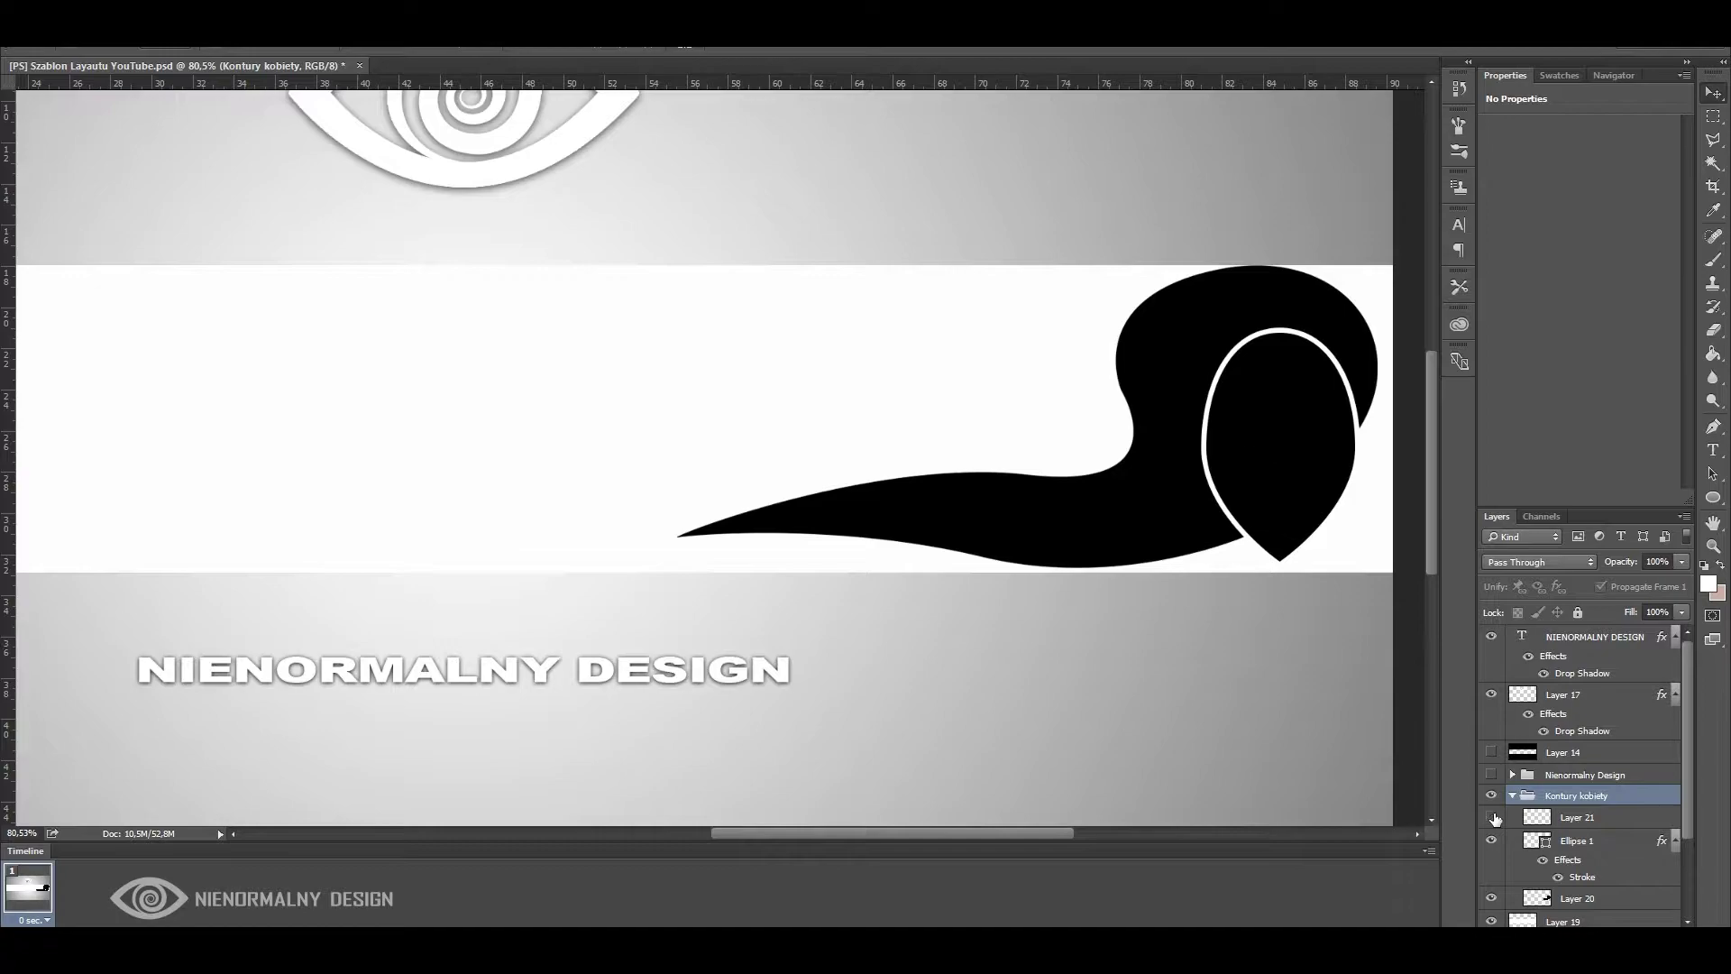
{"action": "left_click_drag", "start_coordinate": [991, 839], "coordinate": [1025, 838]}
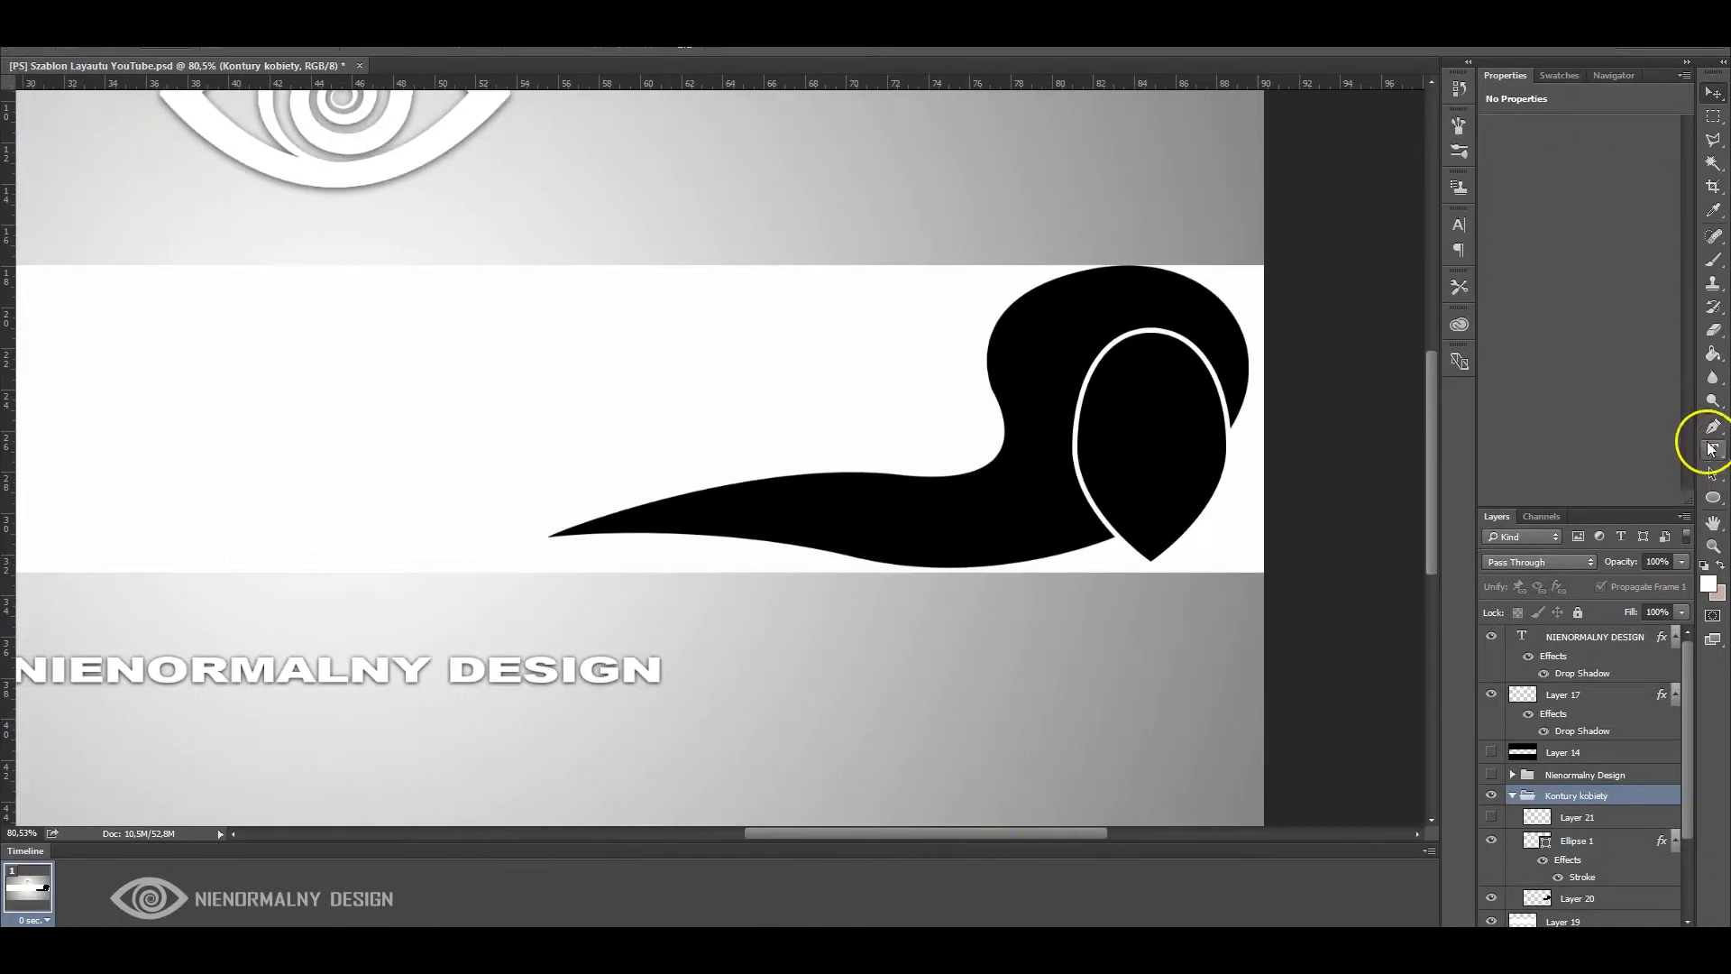
{"action": "left_click", "coordinate": [1713, 427]}
{"action": "scroll", "coordinate": [857, 559], "scroll_direction": "left", "scroll_amount": 5}
Draw a path running left from the hair tip and curling at its end
{"action": "left_click", "coordinate": [992, 469]}
{"action": "left_click_drag", "start_coordinate": [750, 544], "coordinate": [646, 594]}
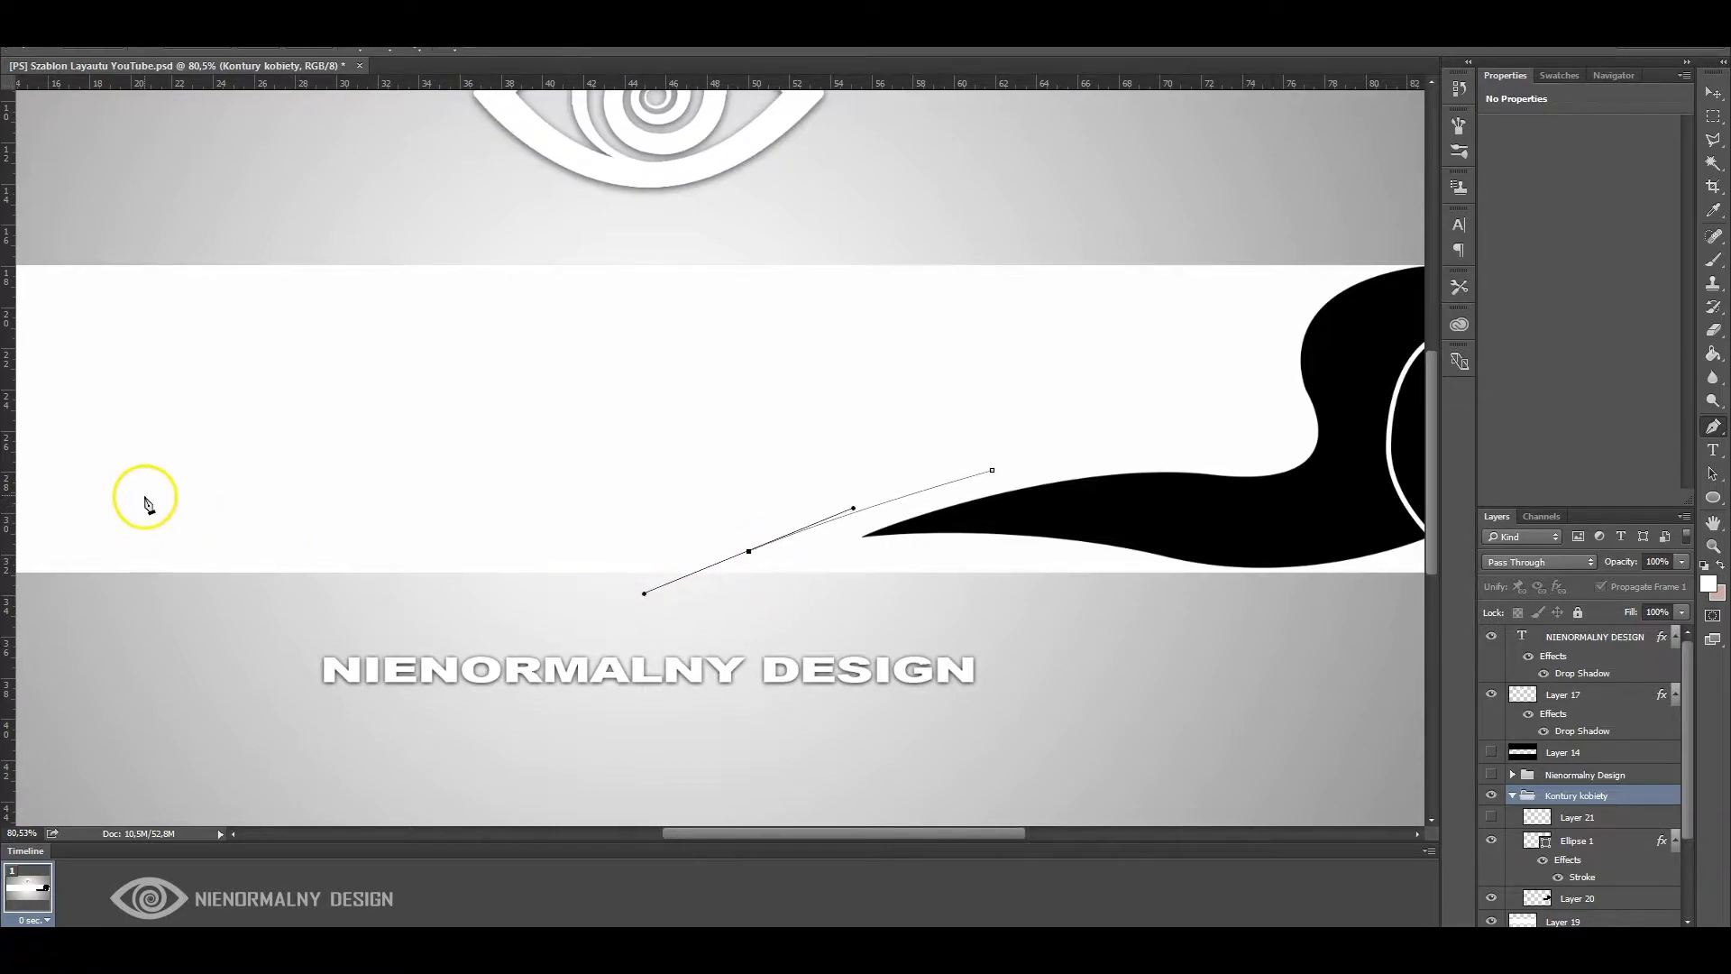
{"action": "left_click_drag", "start_coordinate": [144, 495], "coordinate": [93, 452]}
{"action": "mouse_move", "coordinate": [200, 363]}
{"action": "left_mouse_down"}
{"action": "mouse_move", "coordinate": [280, 371]}
{"action": "mouse_move", "coordinate": [263, 457]}
{"action": "mouse_move", "coordinate": [165, 422]}
{"action": "left_mouse_up"}
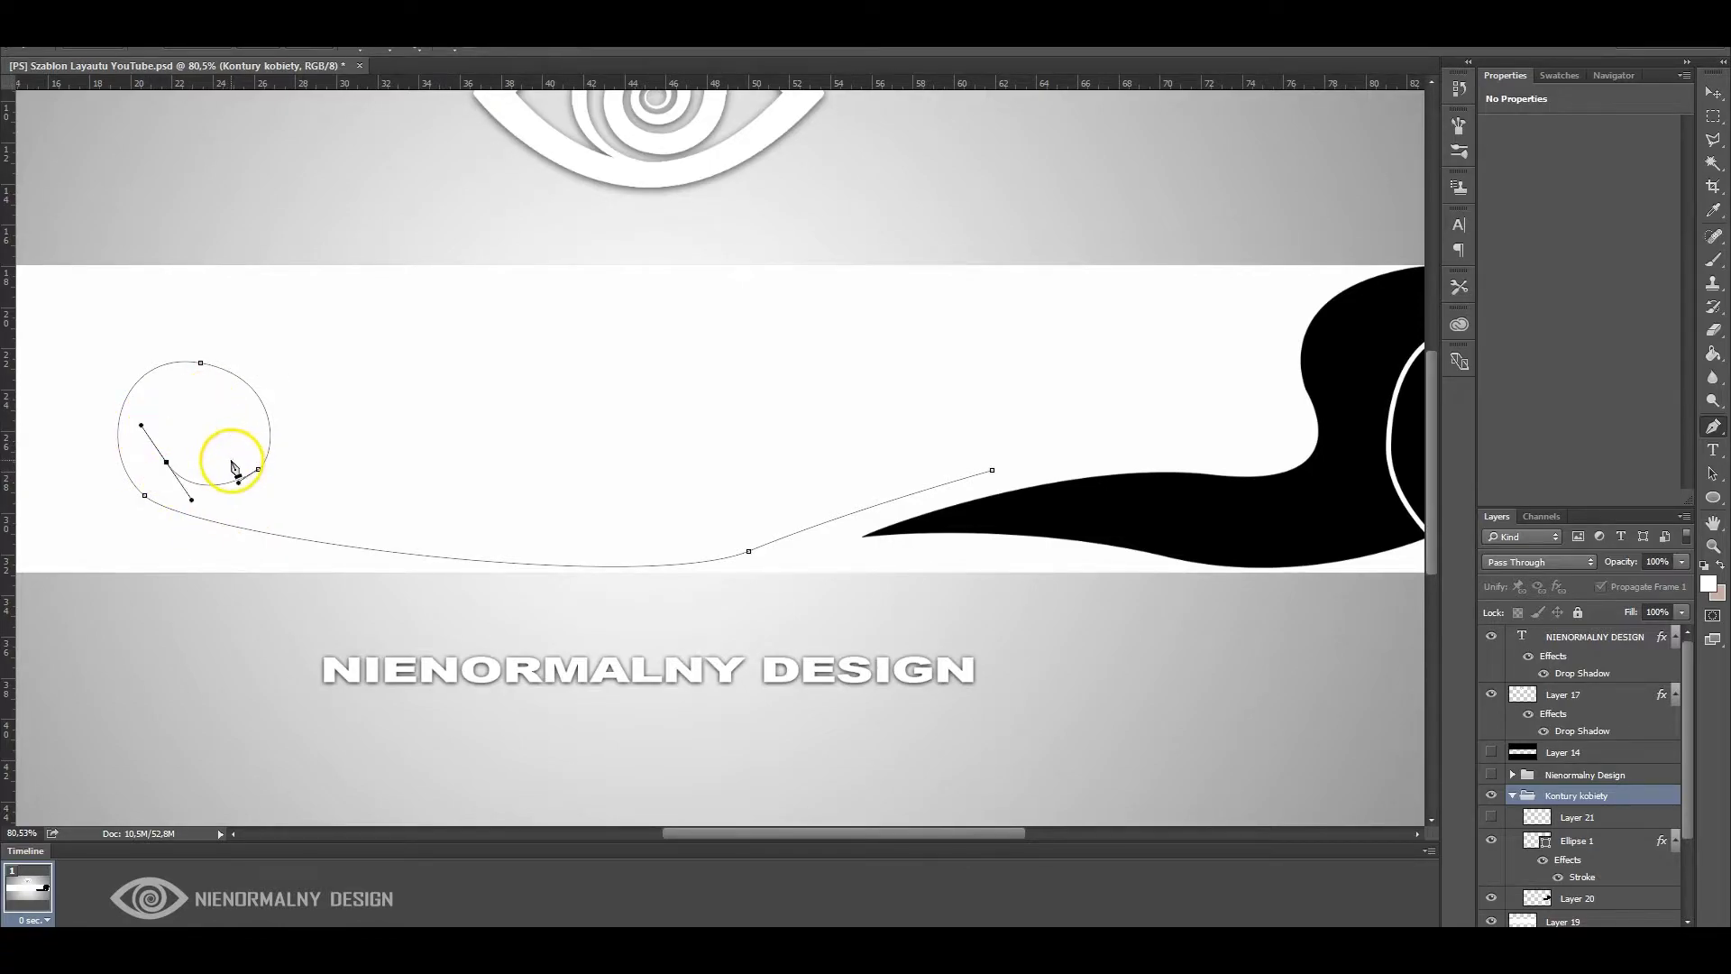
Create Layer 22 and stroke the path, undoing the too-heavy black result
{"action": "key", "text": "b"}
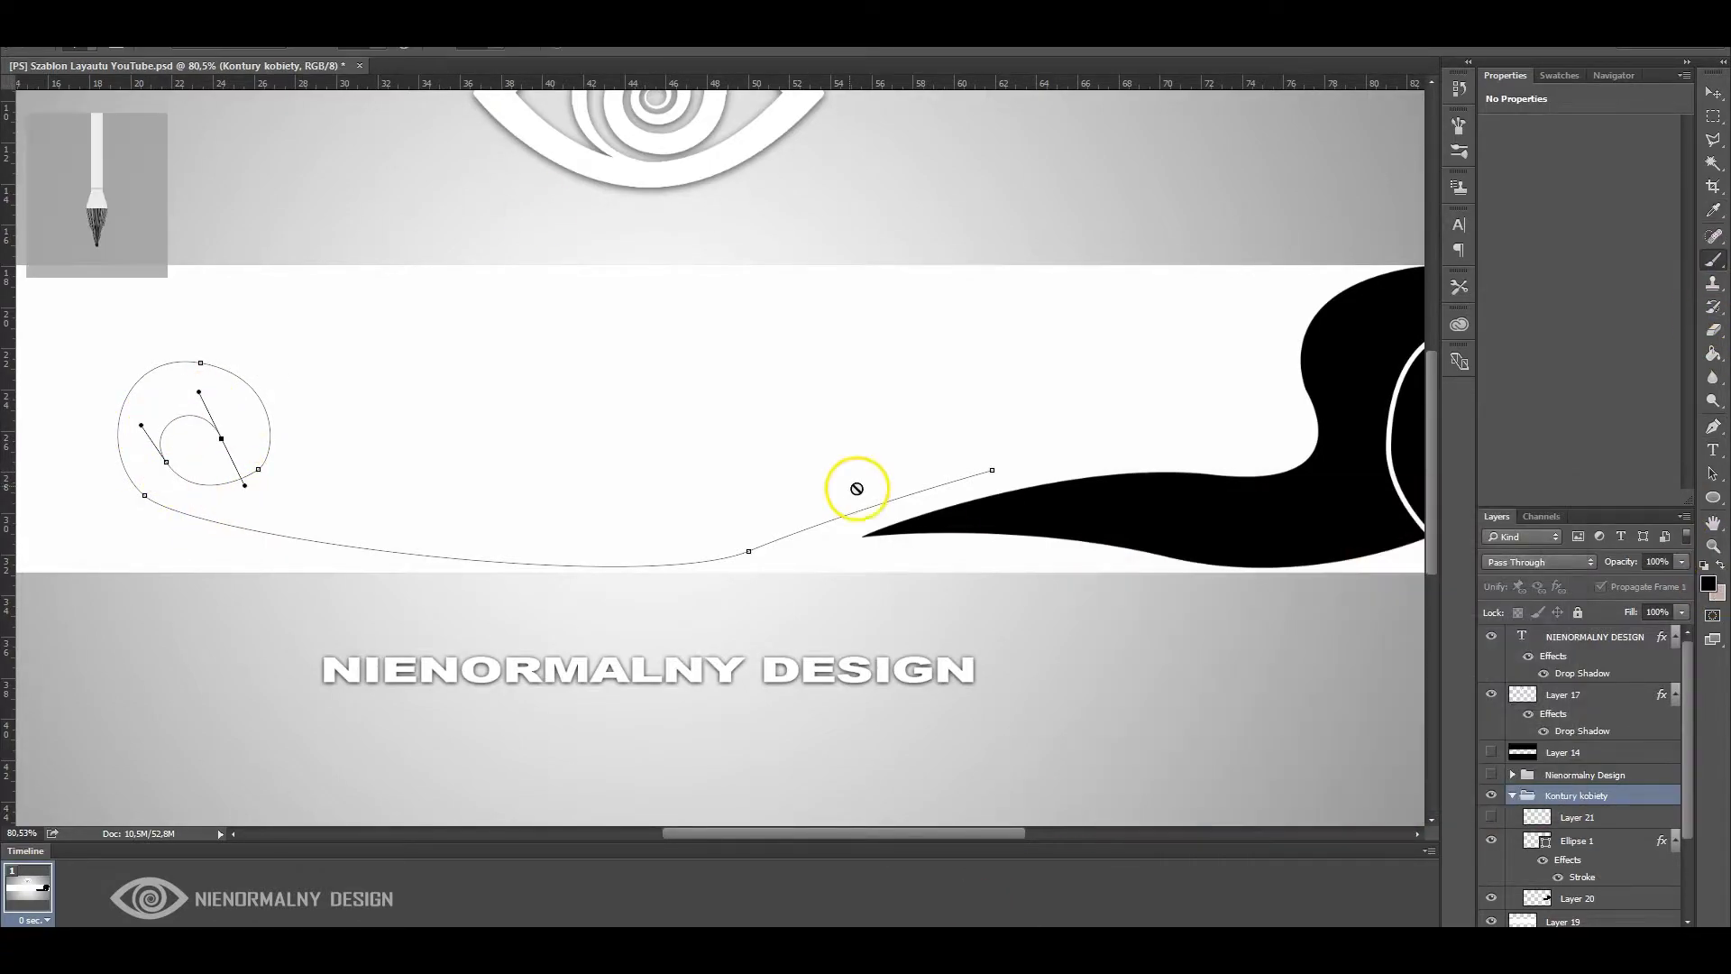
{"action": "key", "text": "ctrl+shift+alt+n"}
{"action": "key", "text": "Return"}
{"action": "key", "text": "ctrl+z"}
Make the bristles fewer, longer and thicker, then restroke the path
{"action": "left_click", "coordinate": [92, 45]}
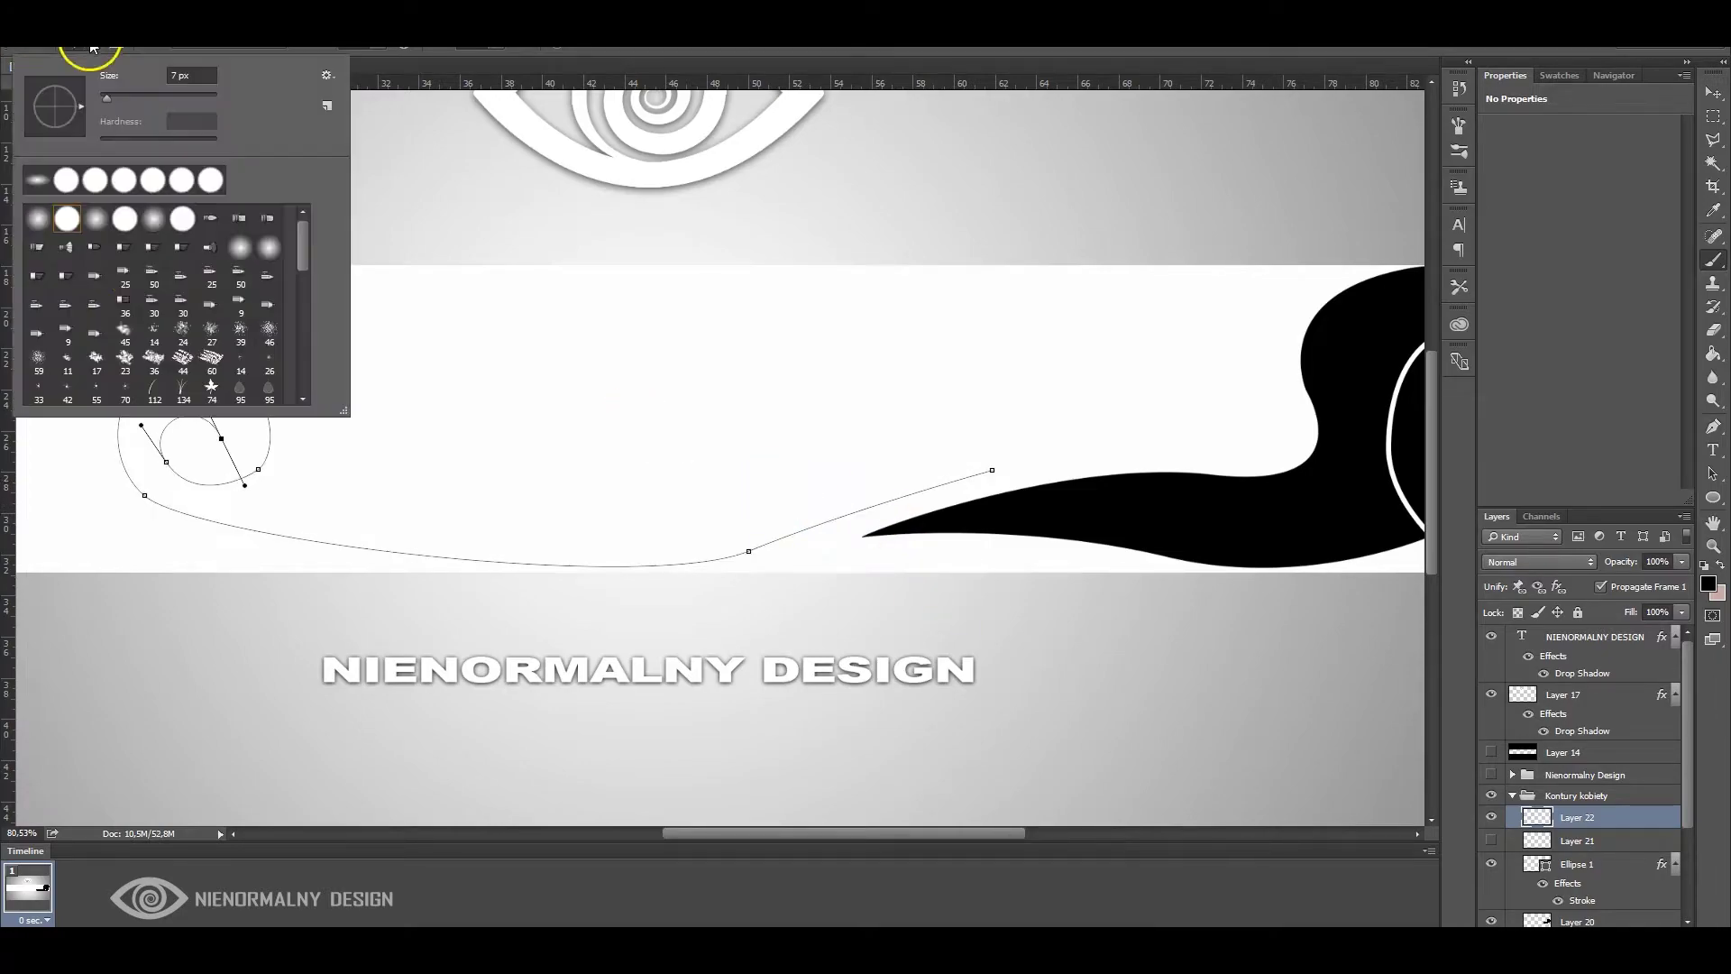
{"action": "left_click", "coordinate": [1458, 125]}
{"action": "left_click", "coordinate": [1143, 165]}
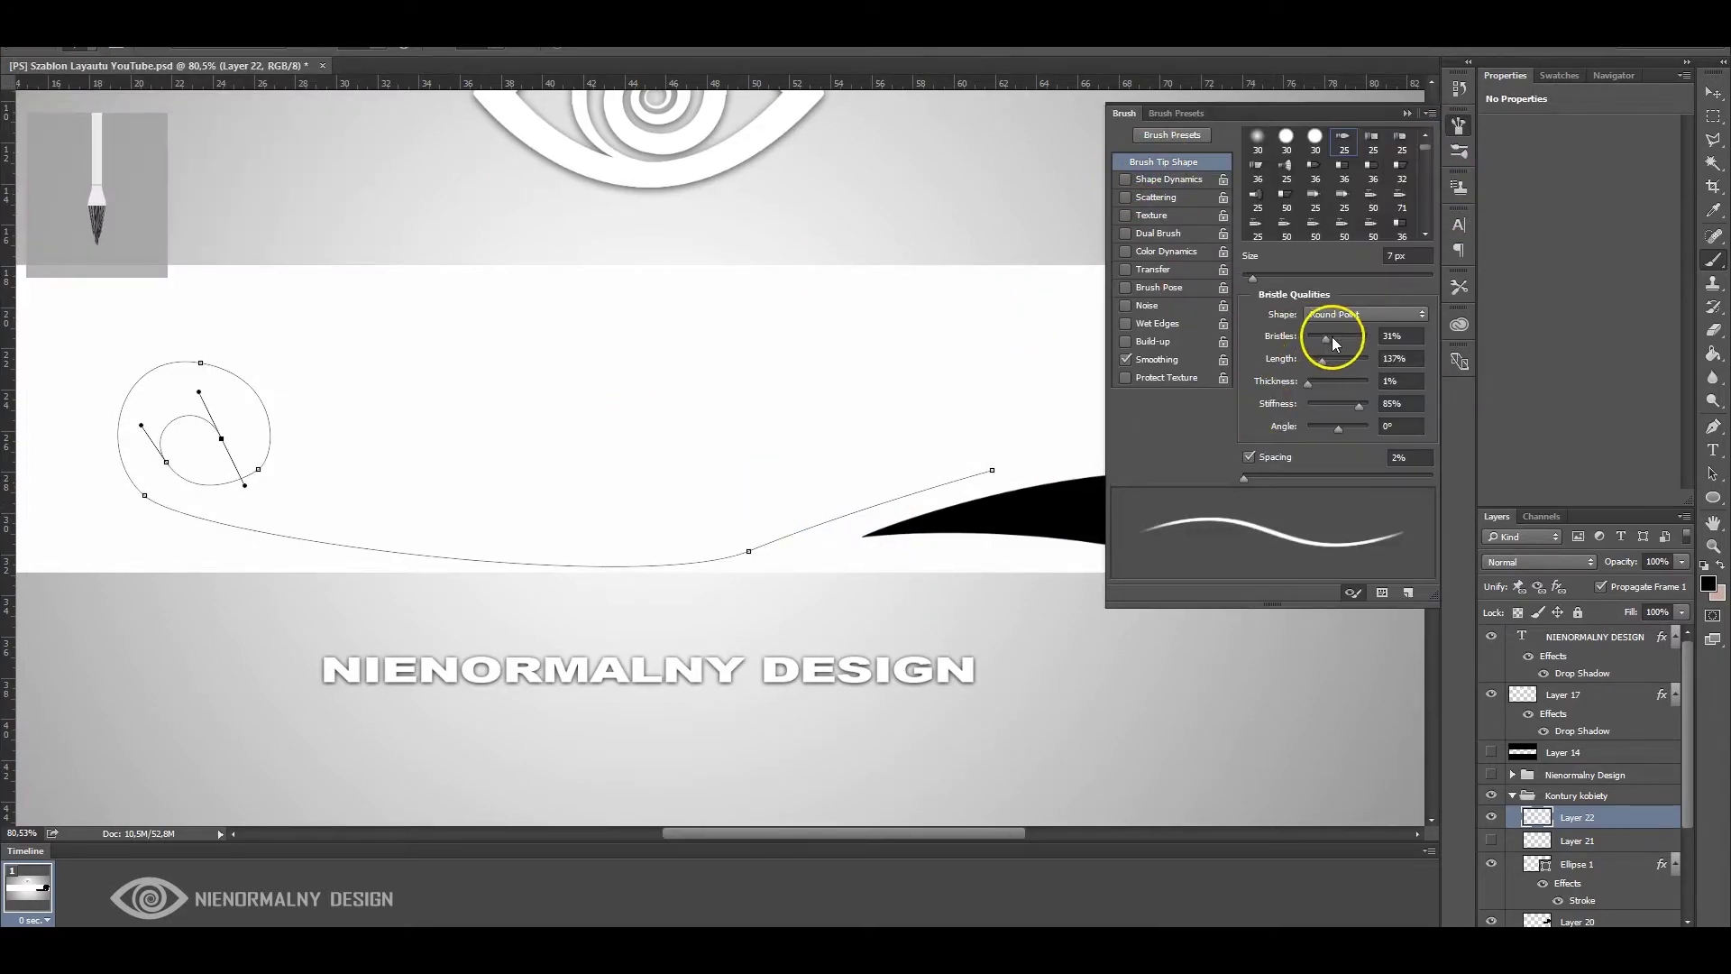
{"action": "left_click_drag", "start_coordinate": [1315, 339], "coordinate": [1310, 338]}
{"action": "mouse_move", "coordinate": [1322, 359]}
{"action": "left_mouse_down"}
{"action": "mouse_move", "coordinate": [1358, 359]}
{"action": "mouse_move", "coordinate": [1323, 385]}
{"action": "left_mouse_up"}
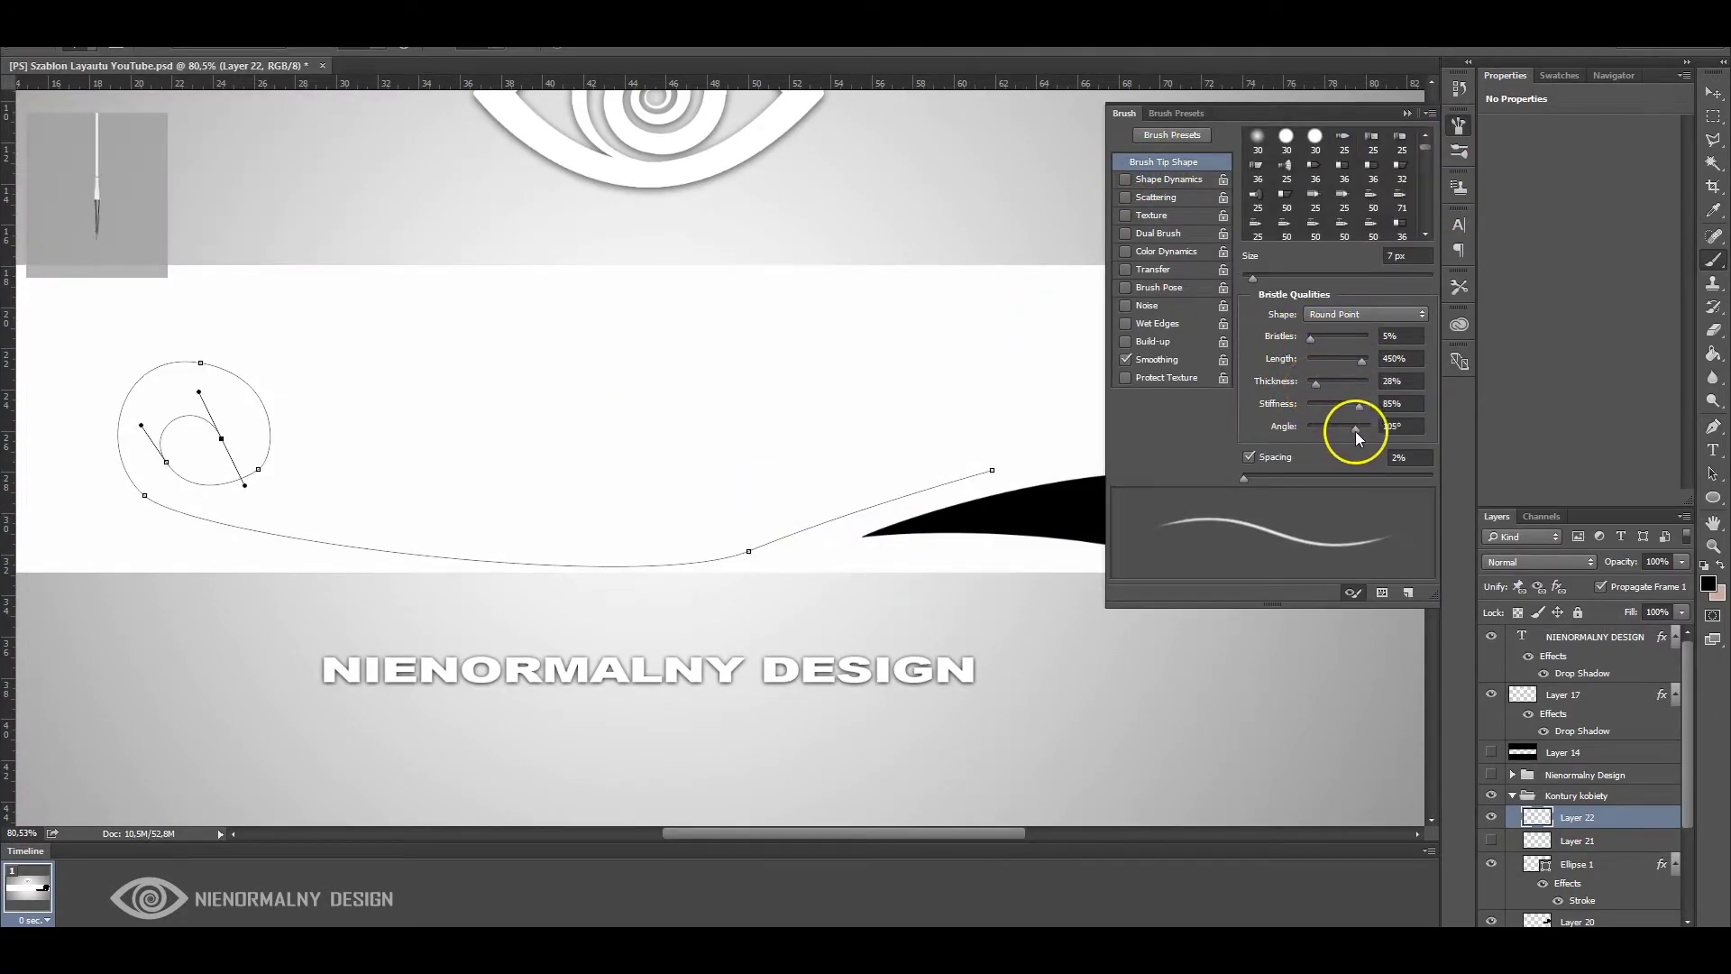
{"action": "left_click", "coordinate": [1263, 278]}
{"action": "left_click", "coordinate": [1144, 375]}
{"action": "key", "text": "Return"}
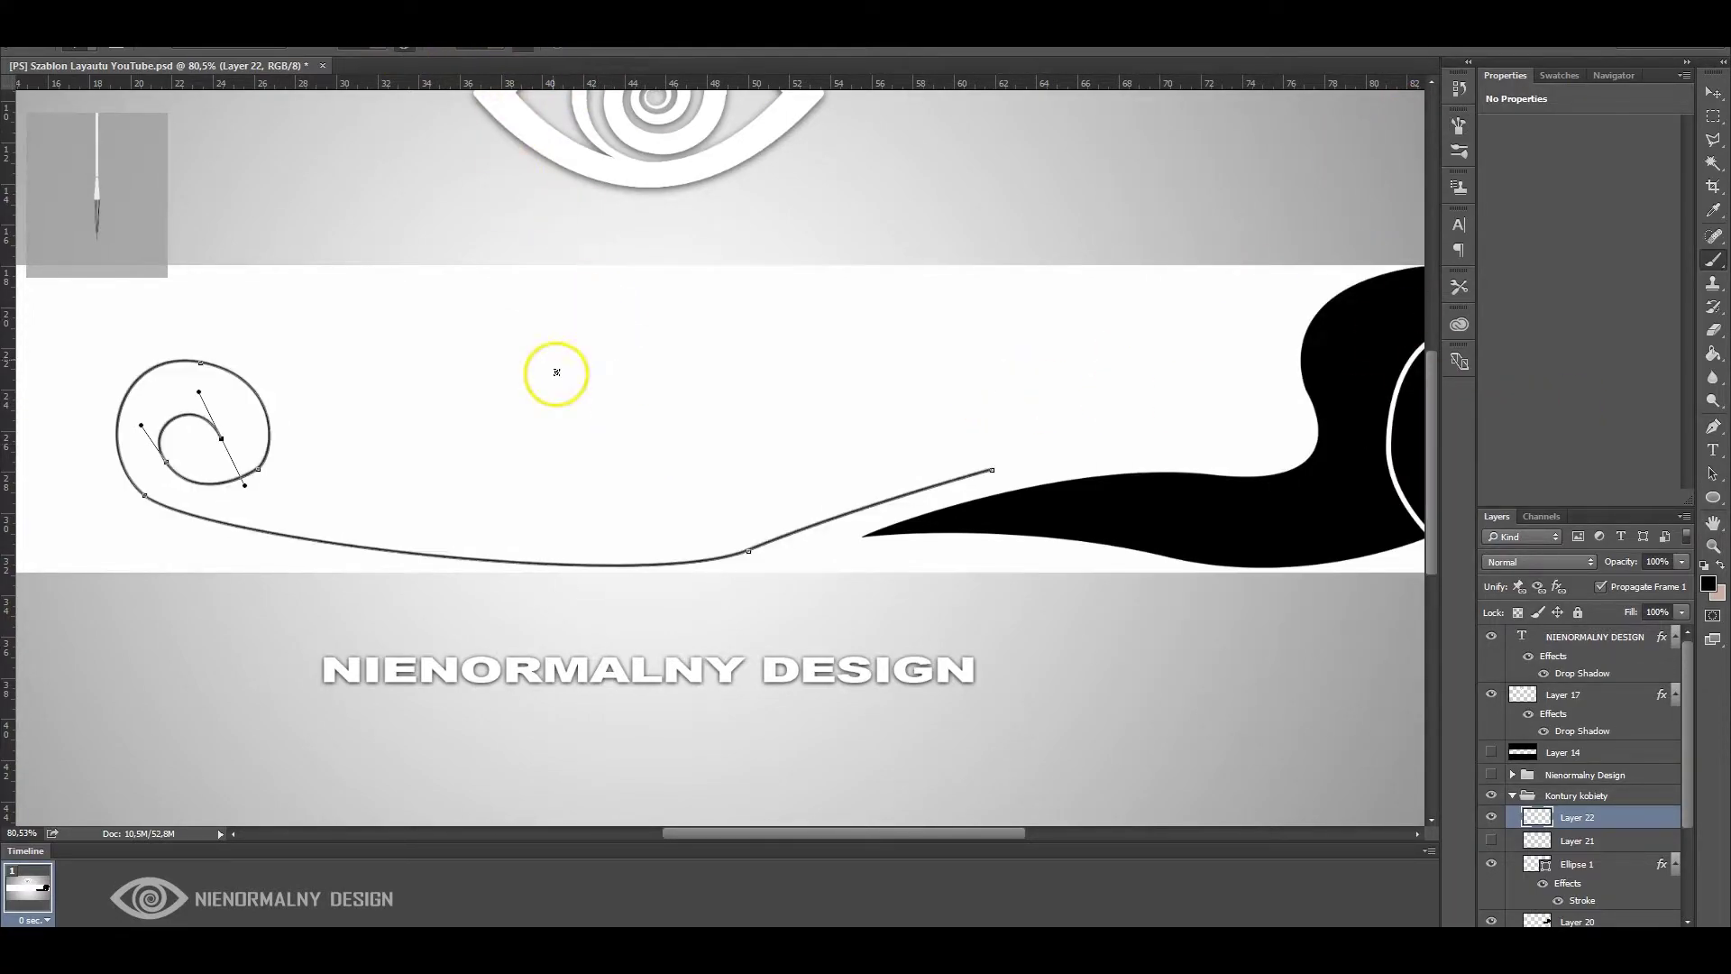
Undo the grey stroke and try, then cancel, a Fill Path on the strand
{"action": "key", "text": "ctrl+z"}
{"action": "right_click", "coordinate": [748, 551]}
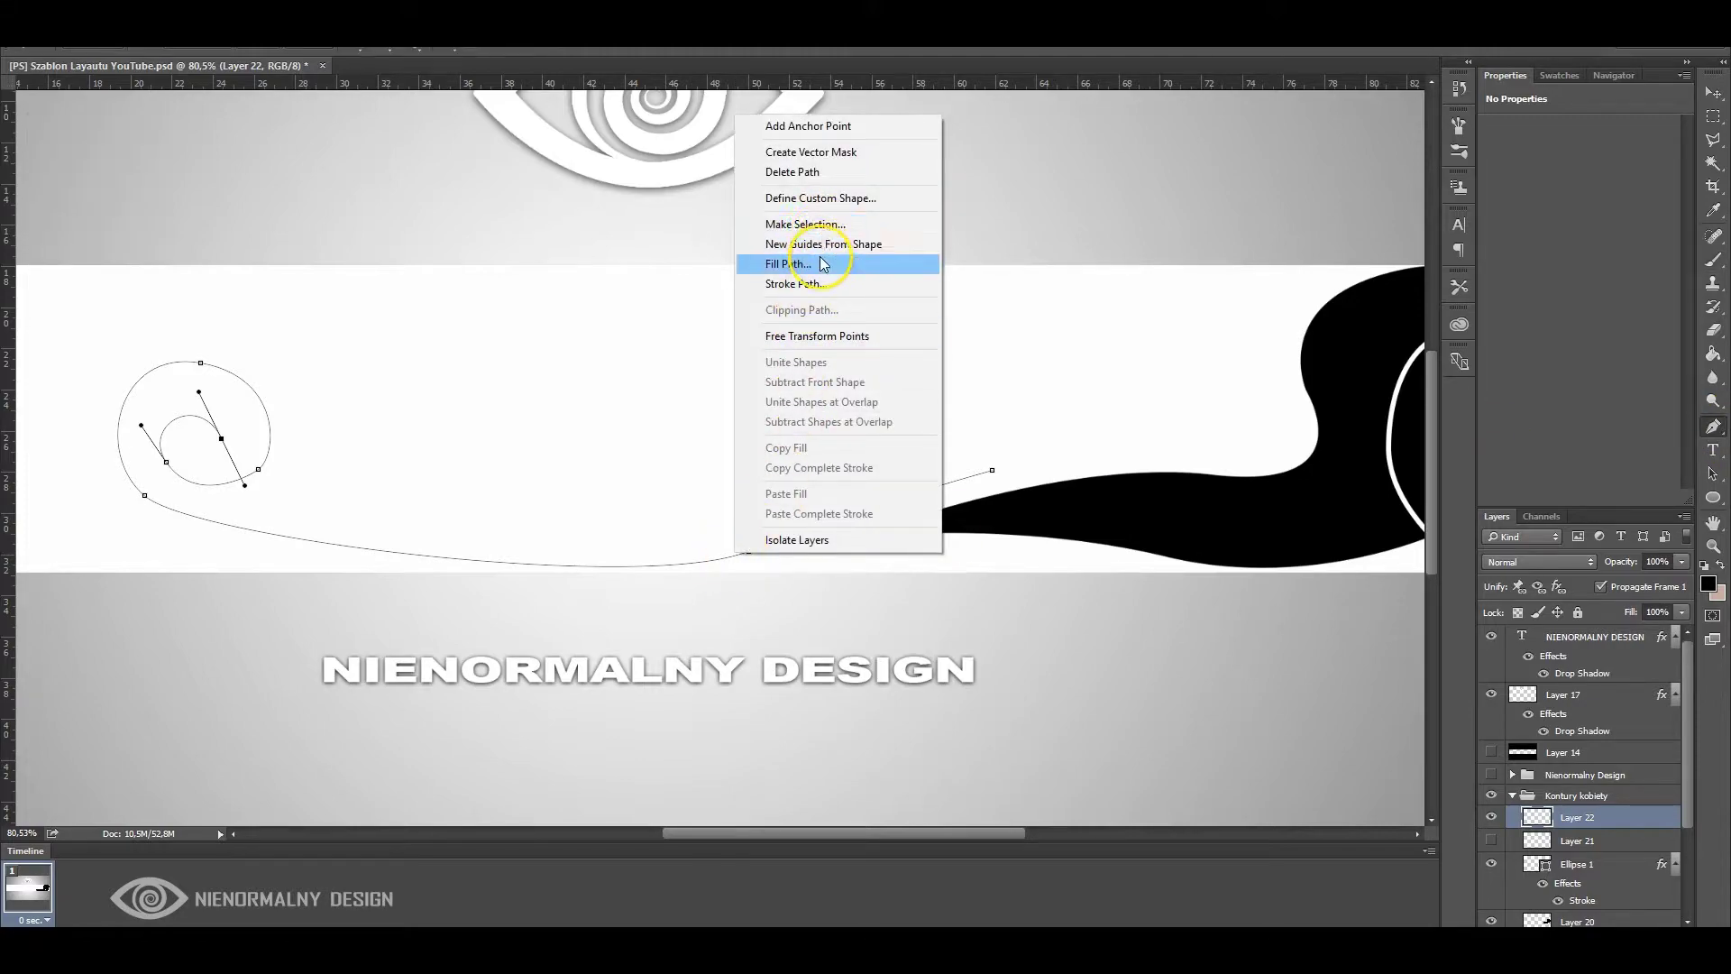
{"action": "left_click", "coordinate": [866, 262]}
{"action": "left_click", "coordinate": [1187, 279]}
{"action": "left_click", "coordinate": [1190, 309]}
{"action": "left_click", "coordinate": [1296, 305]}
Stroke the existing strand path with the brush and deselect it
{"action": "right_click", "coordinate": [913, 495]}
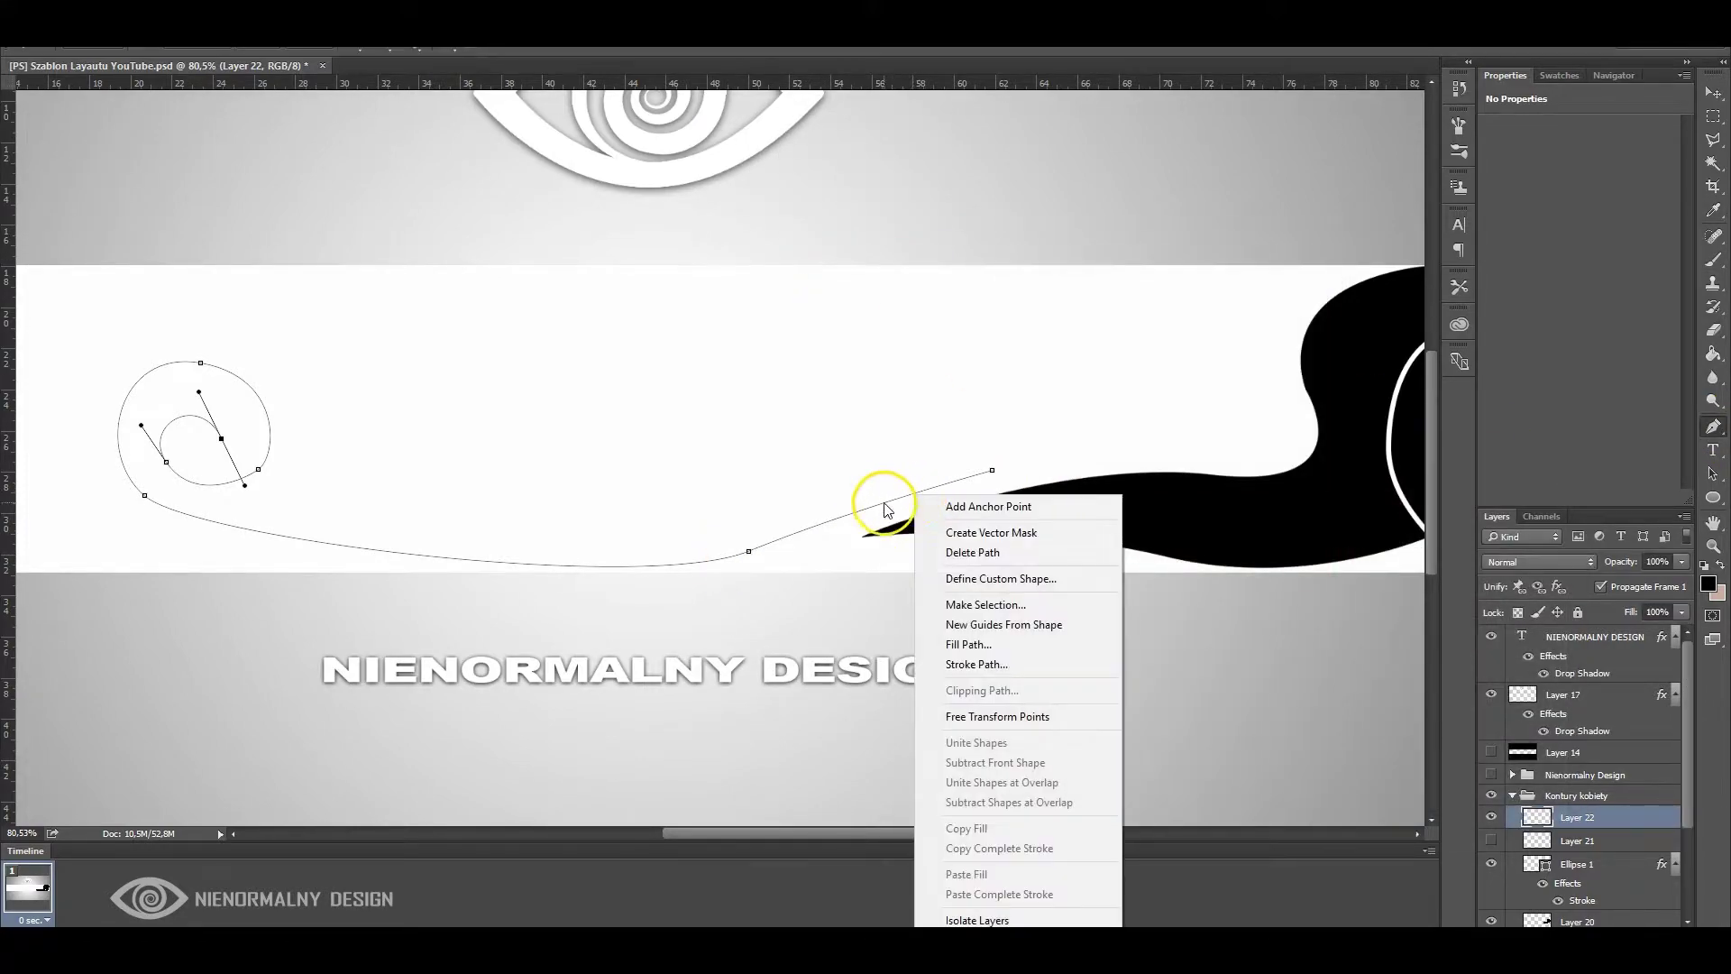
{"action": "left_click", "coordinate": [980, 672]}
{"action": "left_click", "coordinate": [983, 317]}
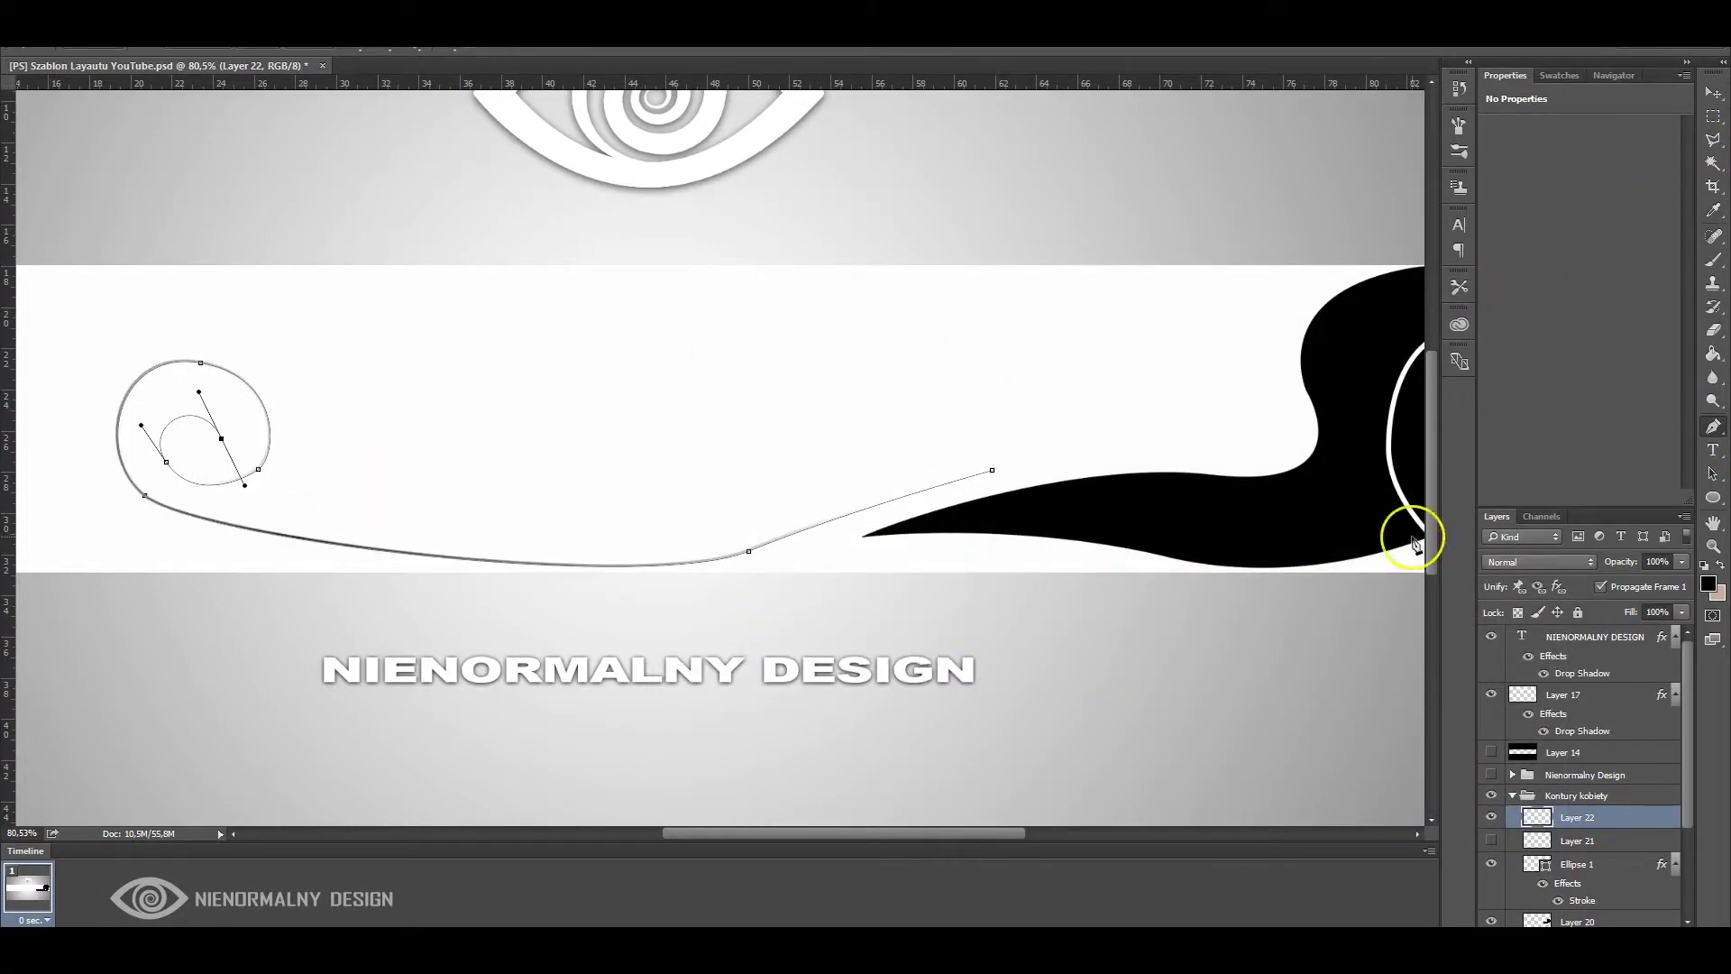
{"action": "left_click", "coordinate": [934, 475]}
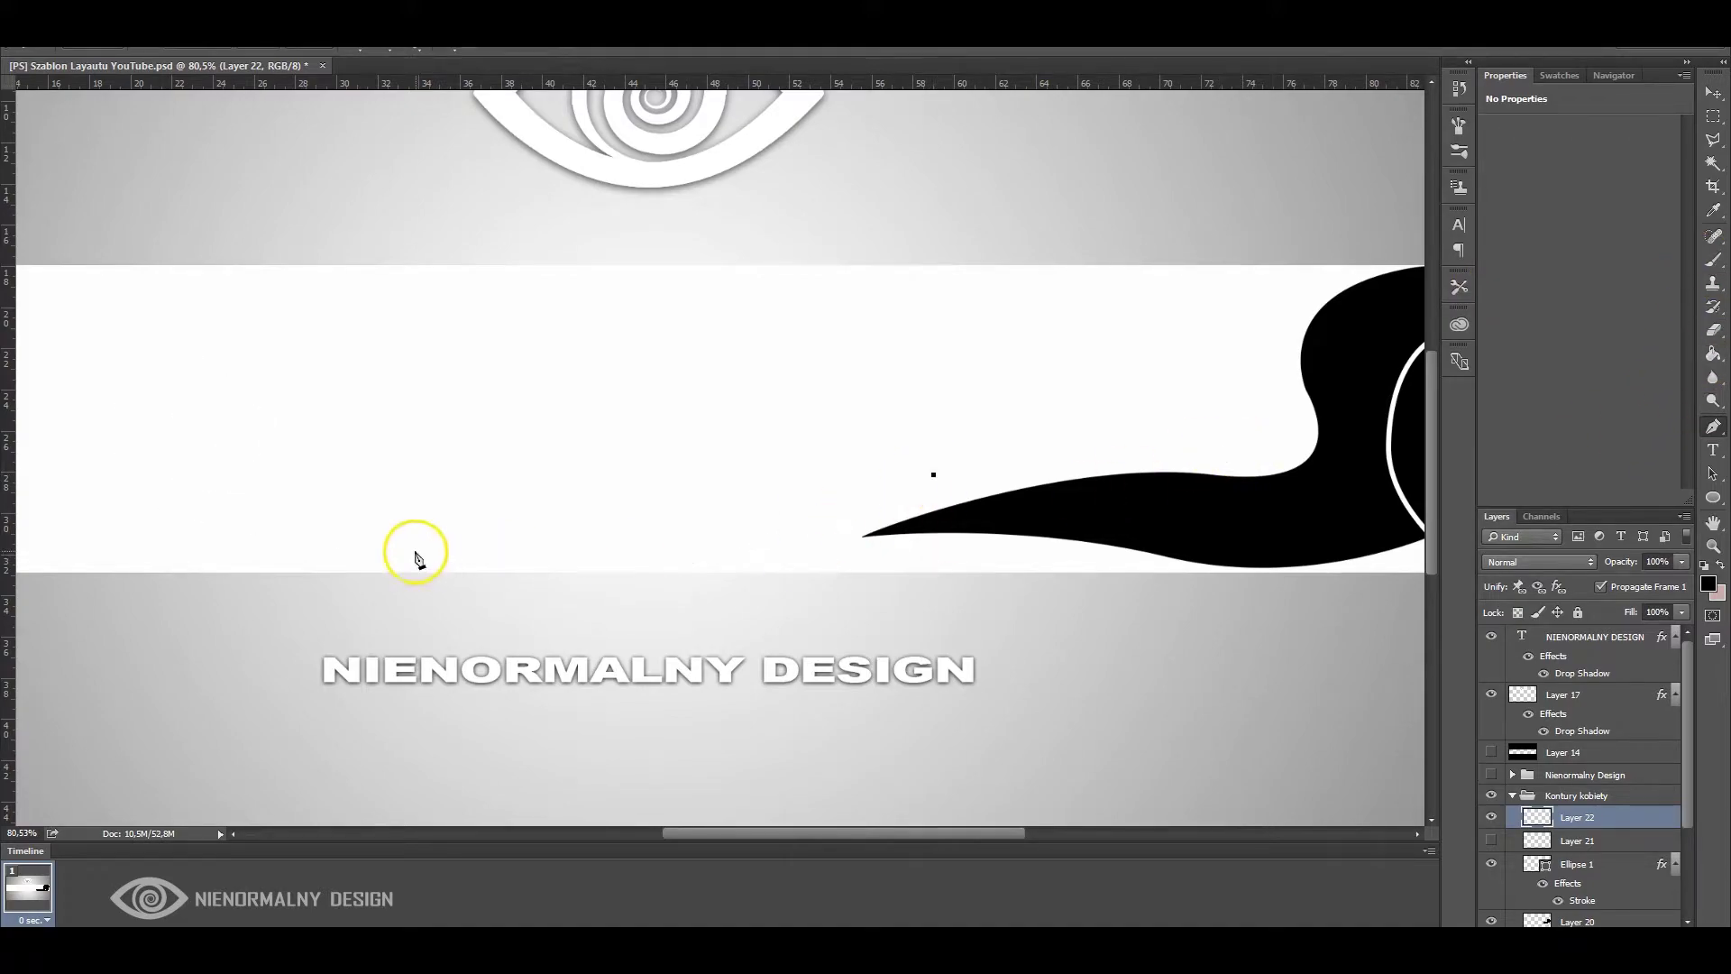
Draw a new curved path up beside the head and stroke it with the brush
{"action": "left_click", "coordinate": [717, 556]}
{"action": "left_click_drag", "start_coordinate": [1175, 458], "coordinate": [1343, 487]}
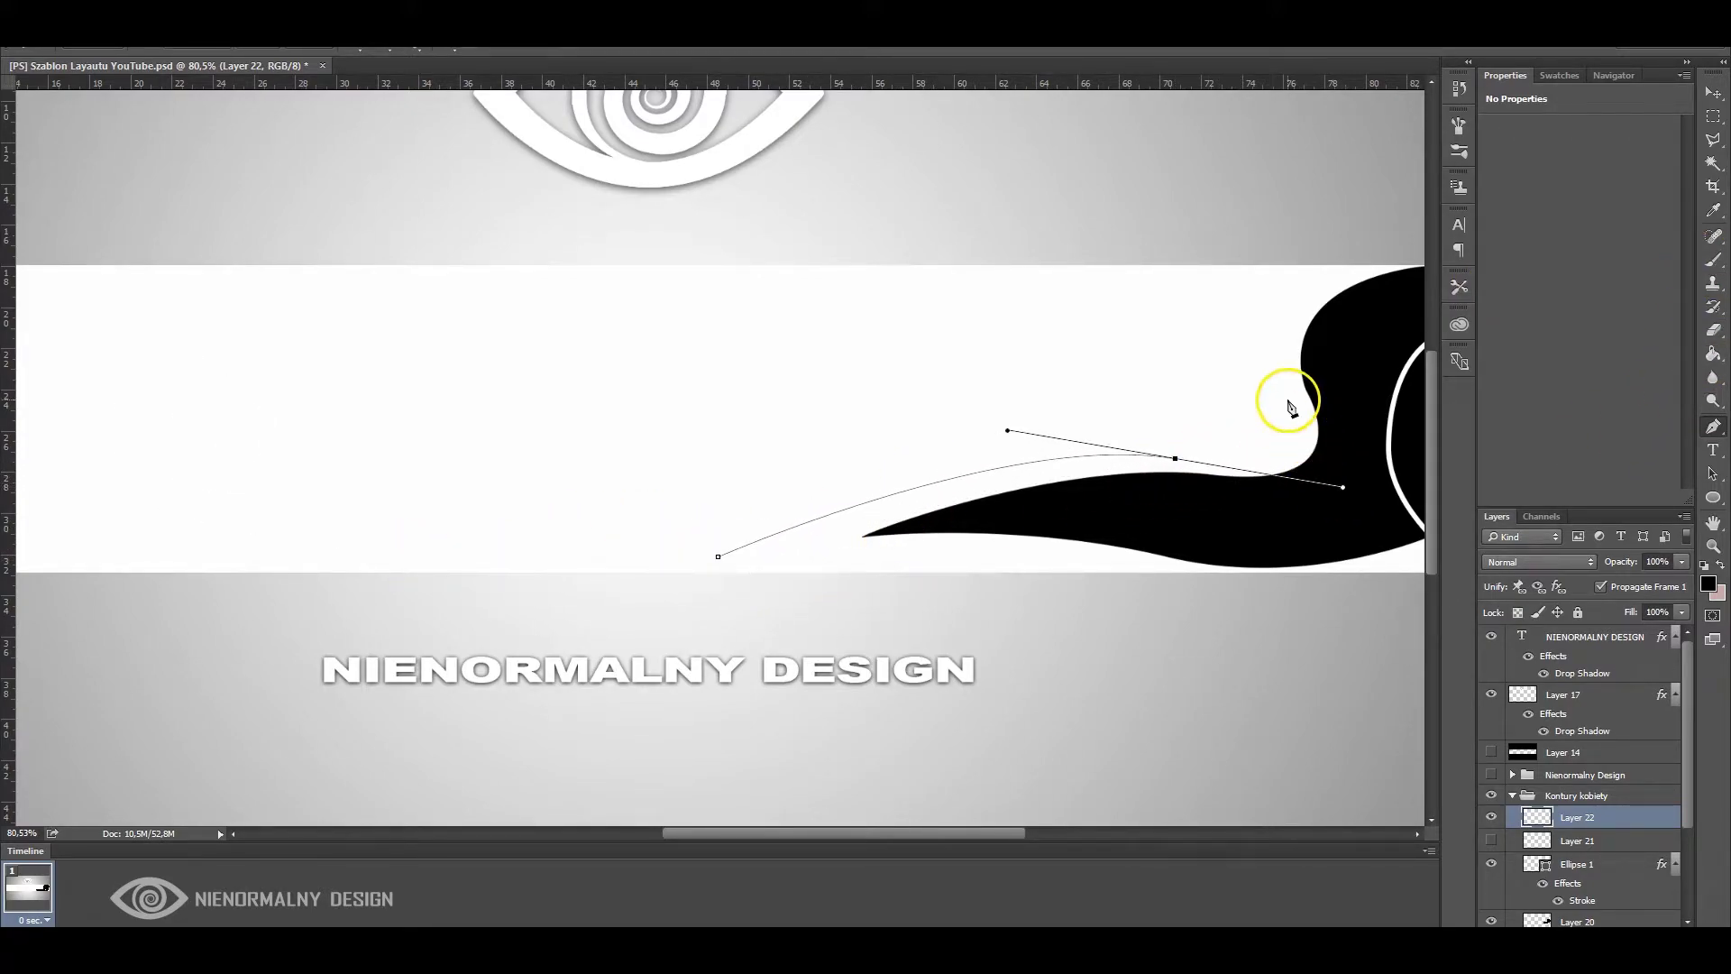
{"action": "right_click", "coordinate": [1291, 397]}
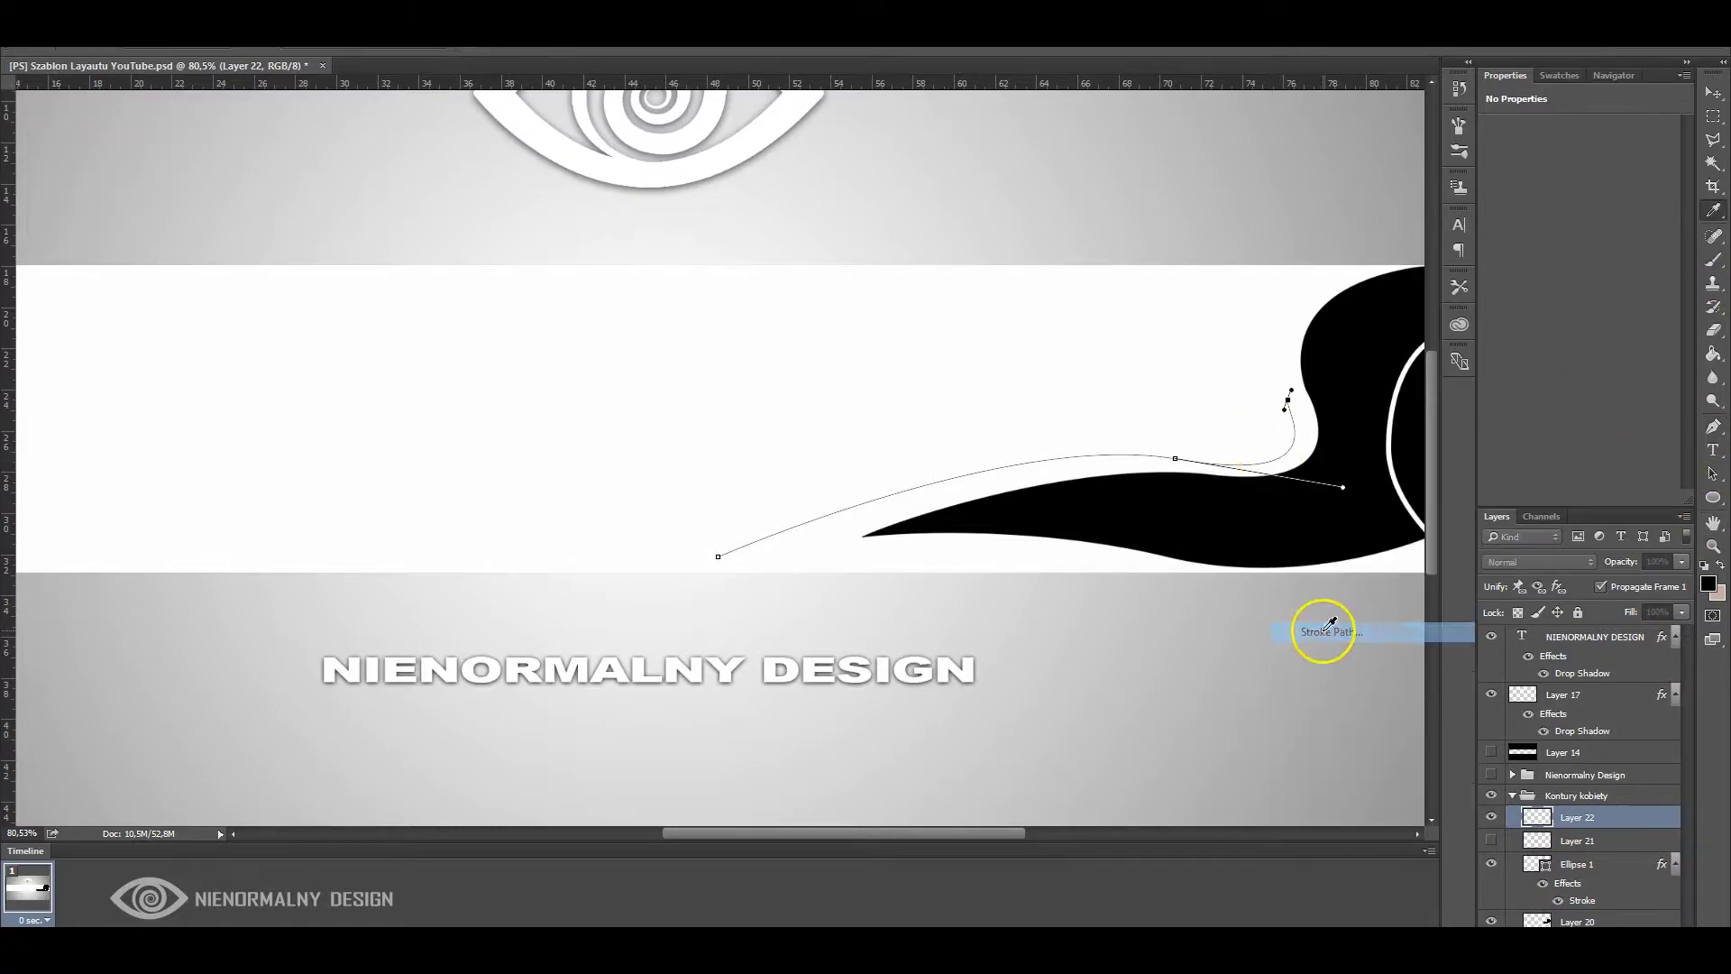
{"action": "left_click", "coordinate": [1325, 626]}
{"action": "key", "text": "Return"}
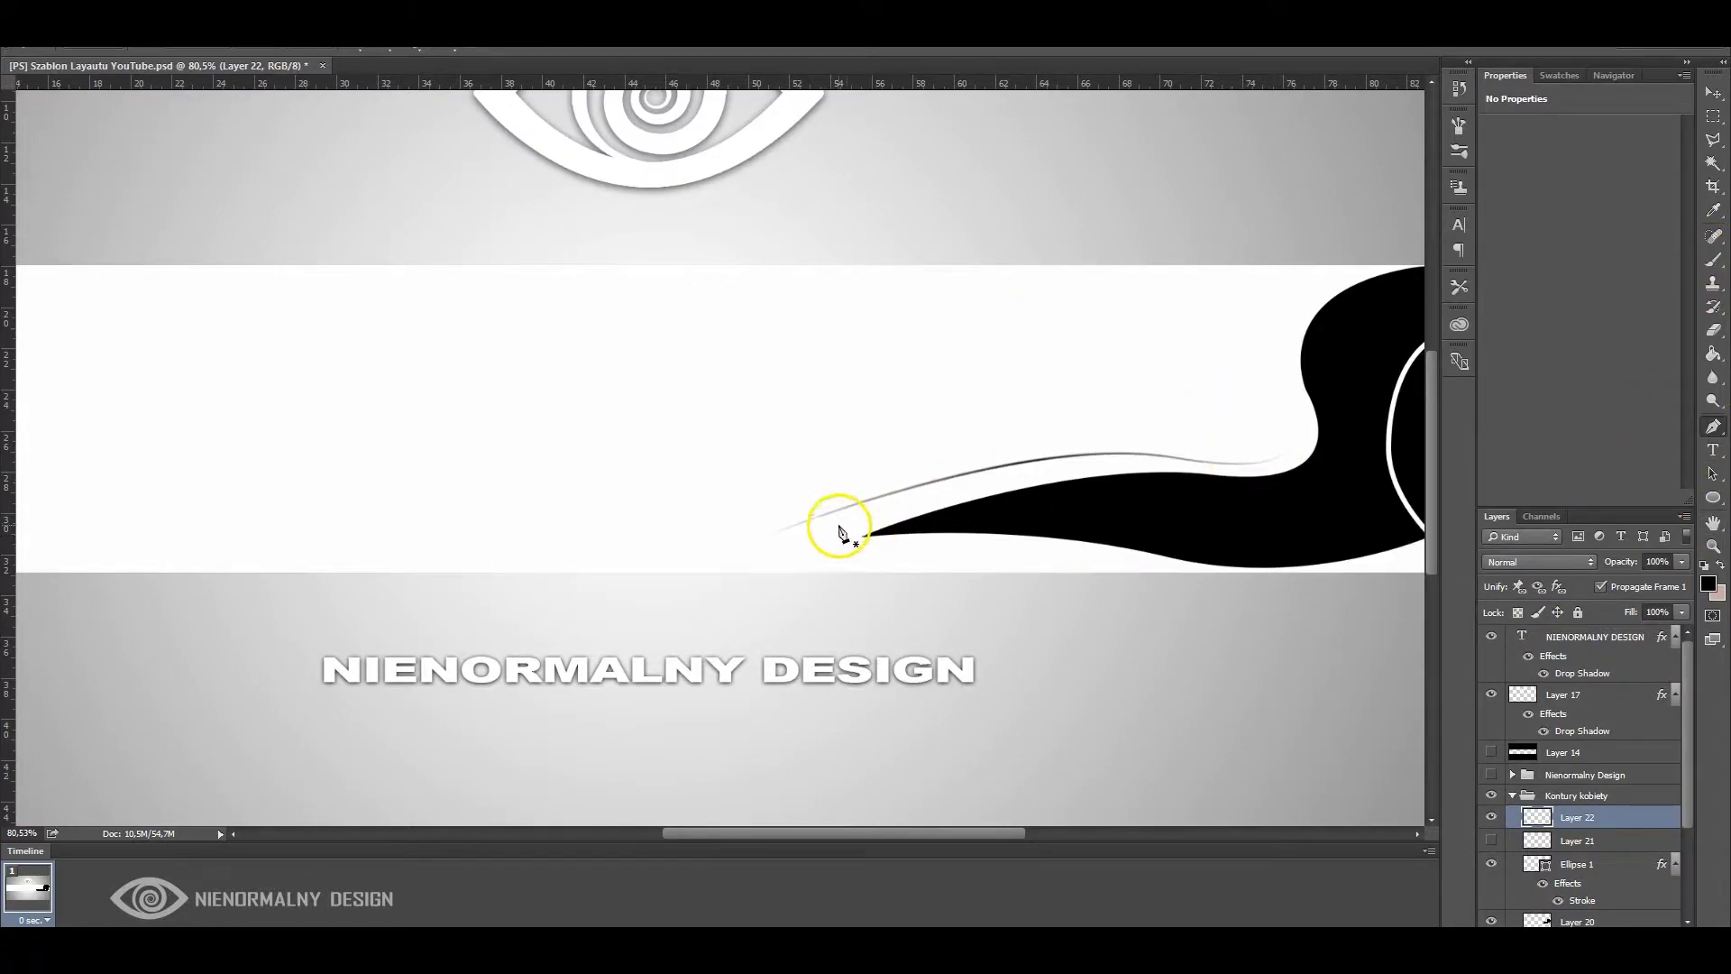
{"action": "left_click_drag", "start_coordinate": [962, 832], "coordinate": [977, 831]}
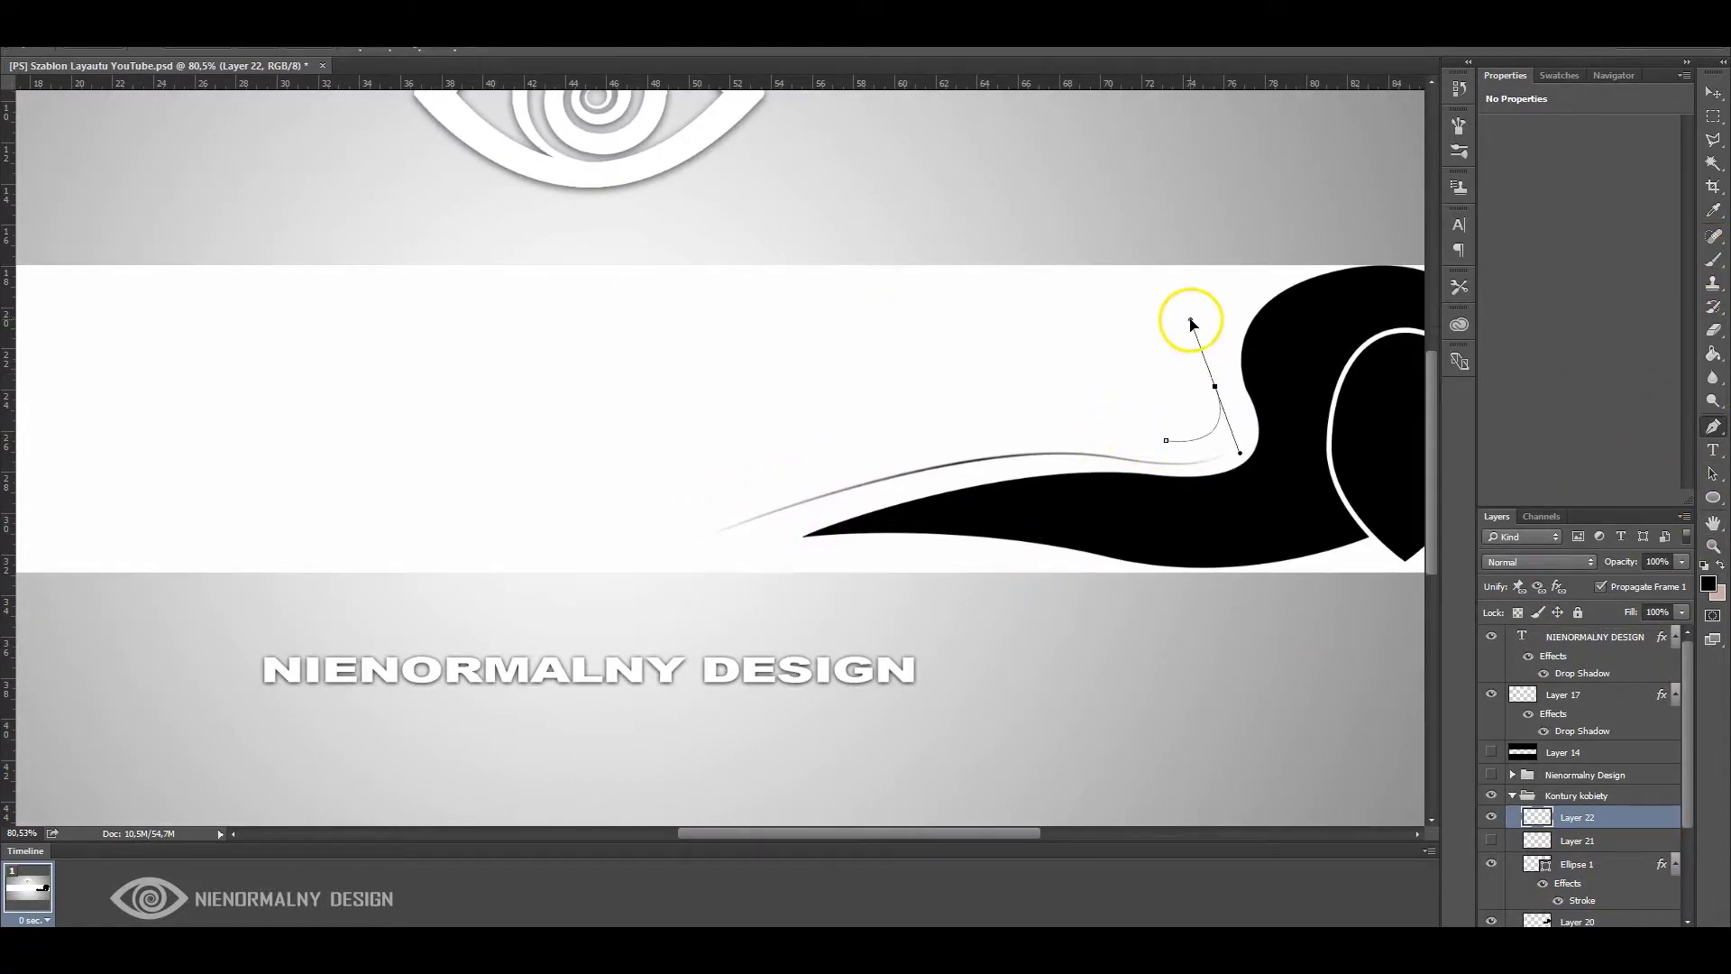
Pick a bristle brush preset and increase its bristle thickness
{"action": "right_click", "coordinate": [1224, 323]}
{"action": "left_click", "coordinate": [1713, 263]}
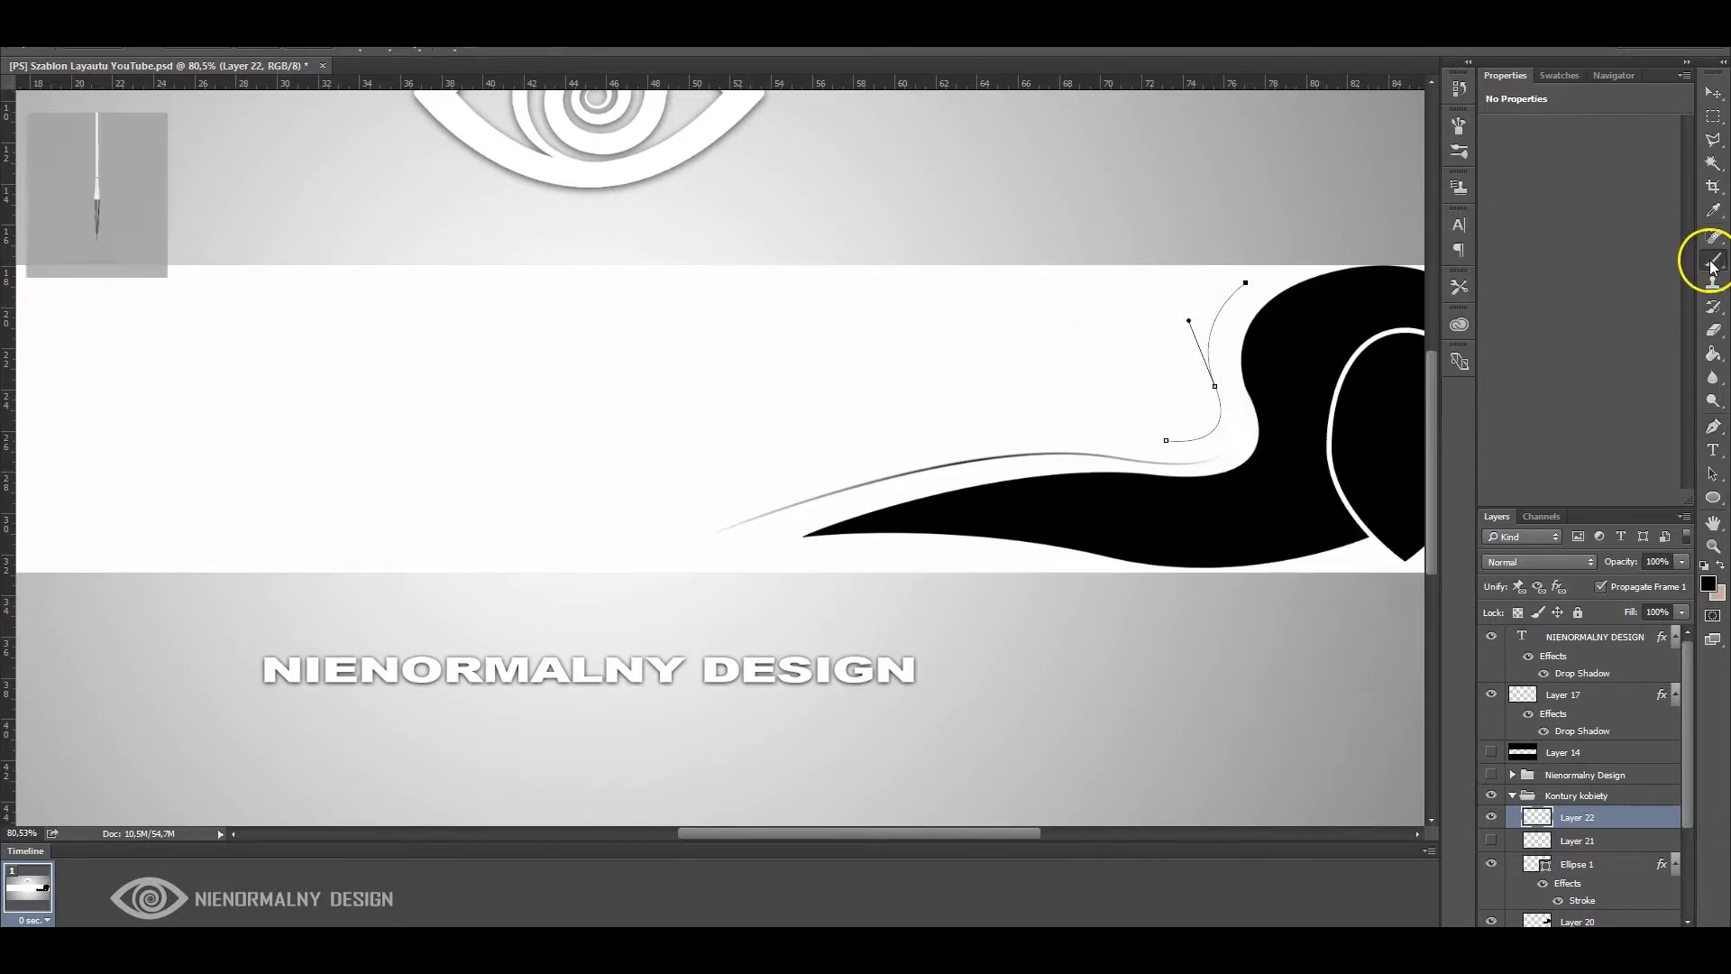
{"action": "left_click", "coordinate": [1459, 149]}
{"action": "left_click", "coordinate": [1459, 124]}
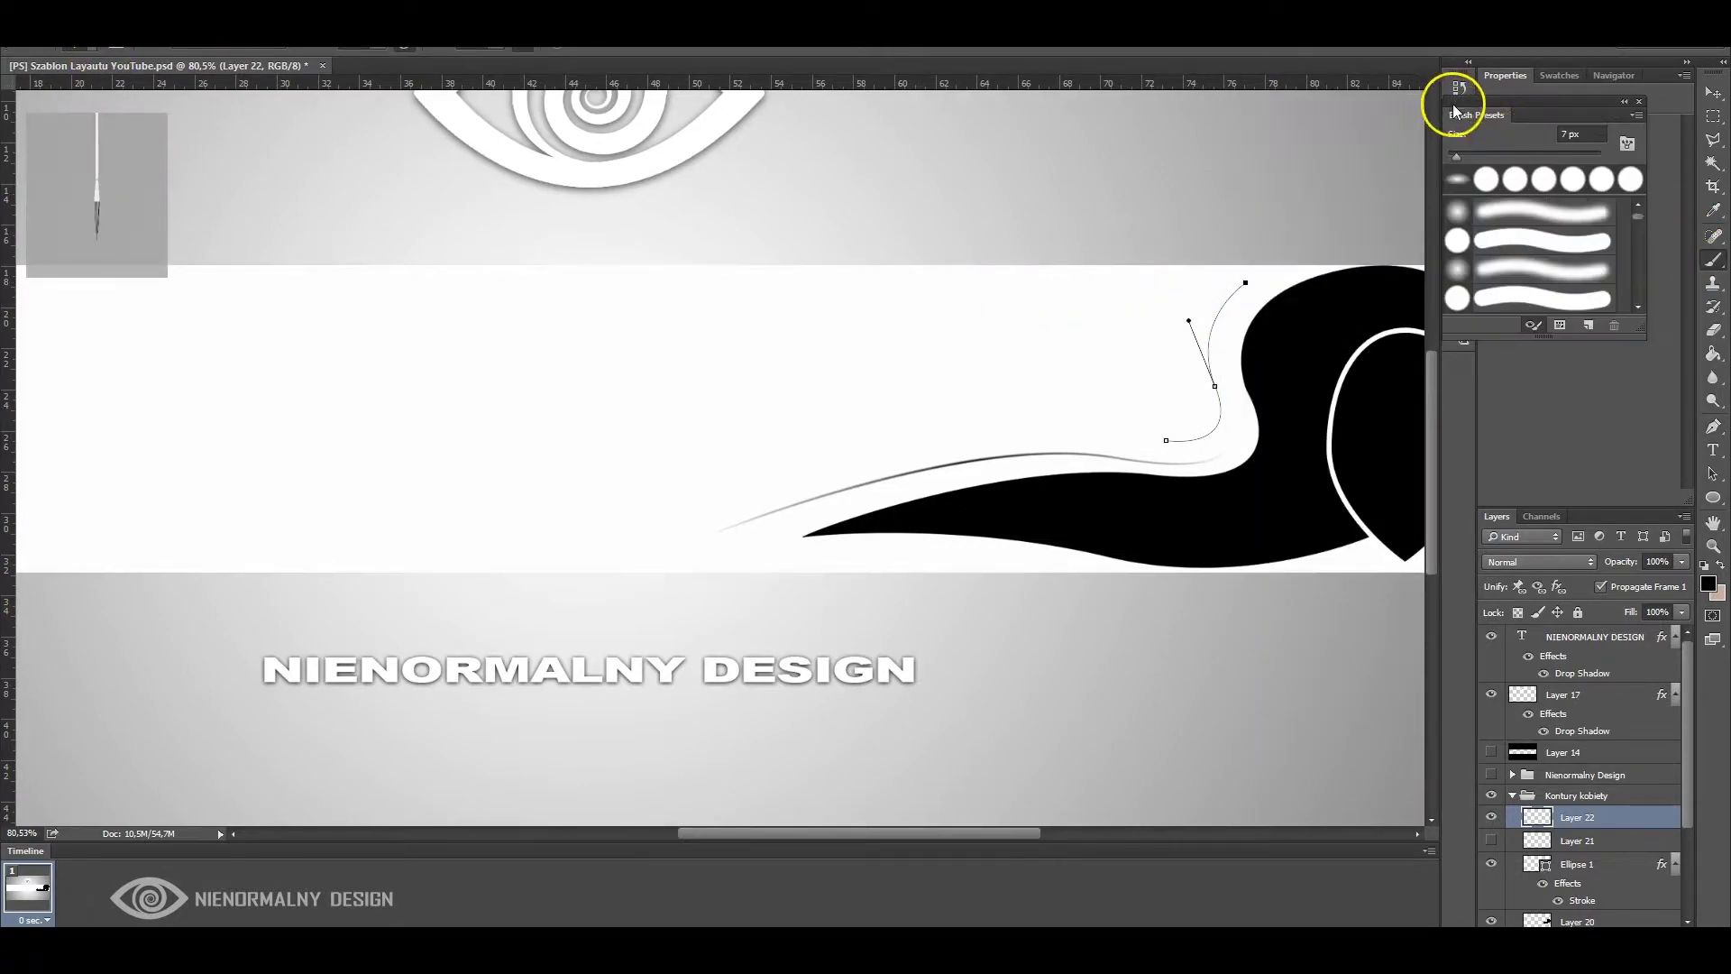
{"action": "left_click", "coordinate": [1600, 115]}
{"action": "left_click", "coordinate": [1459, 124]}
{"action": "left_click", "coordinate": [1244, 226]}
{"action": "left_click_drag", "start_coordinate": [1345, 361], "coordinate": [1320, 386]}
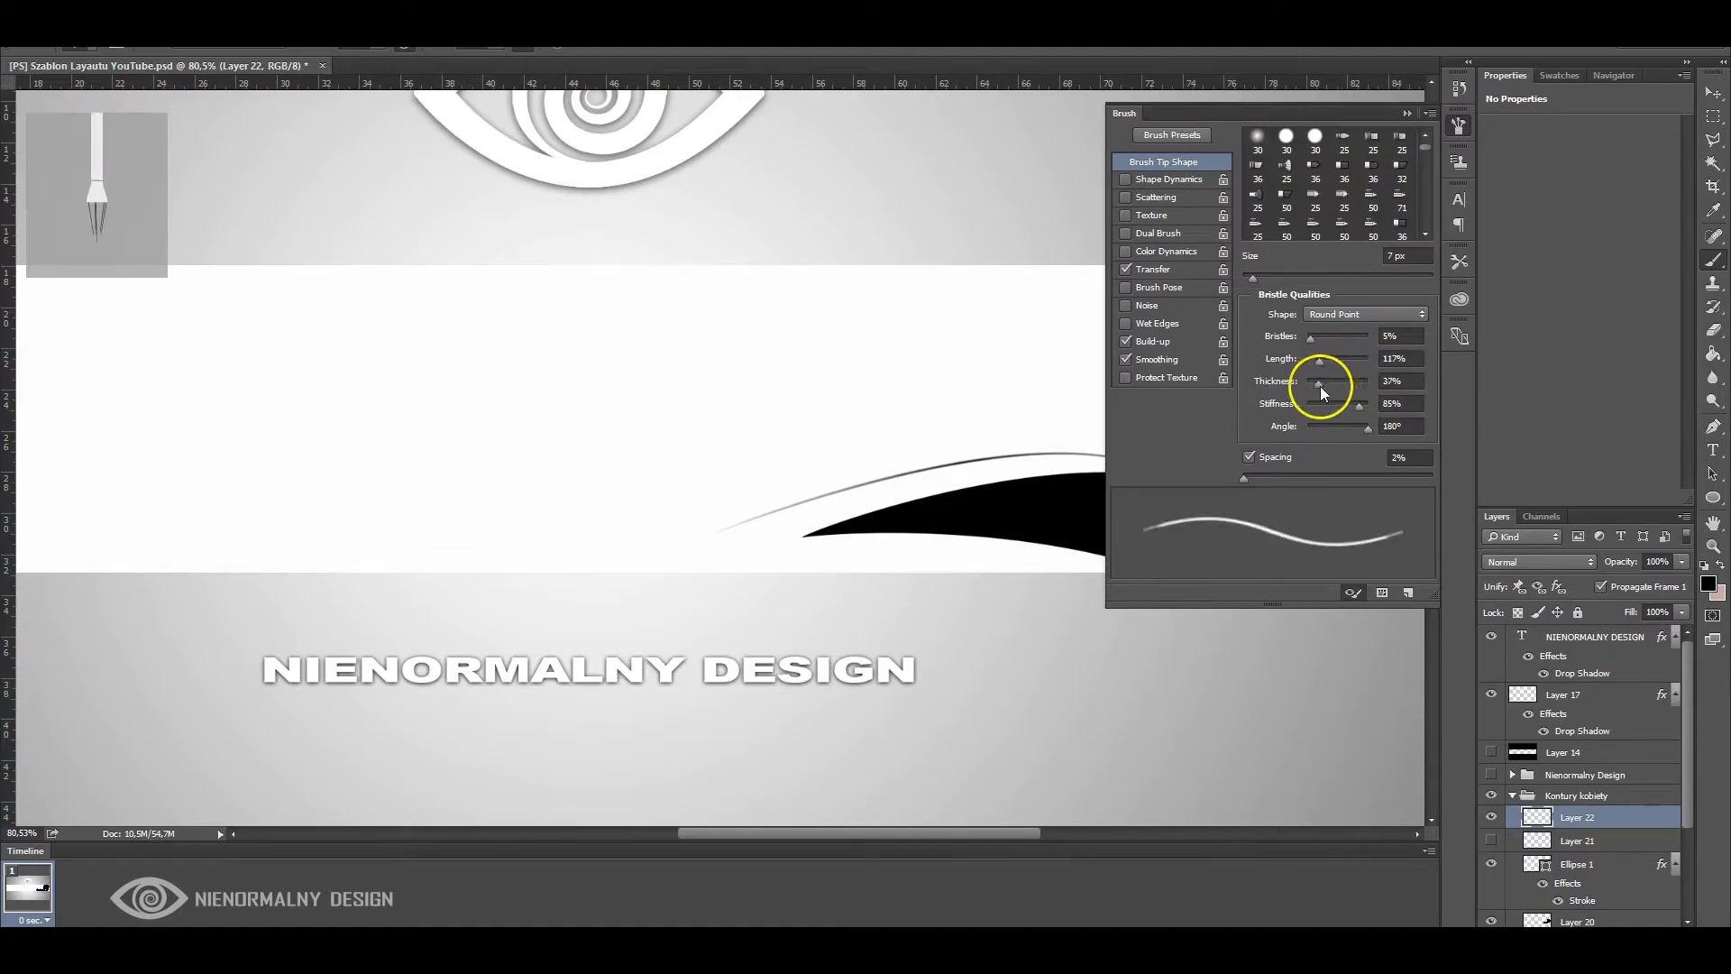
{"action": "left_click", "coordinate": [1459, 124]}
Stroke the hair path with the new bristle brush
{"action": "right_click", "coordinate": [1214, 415]}
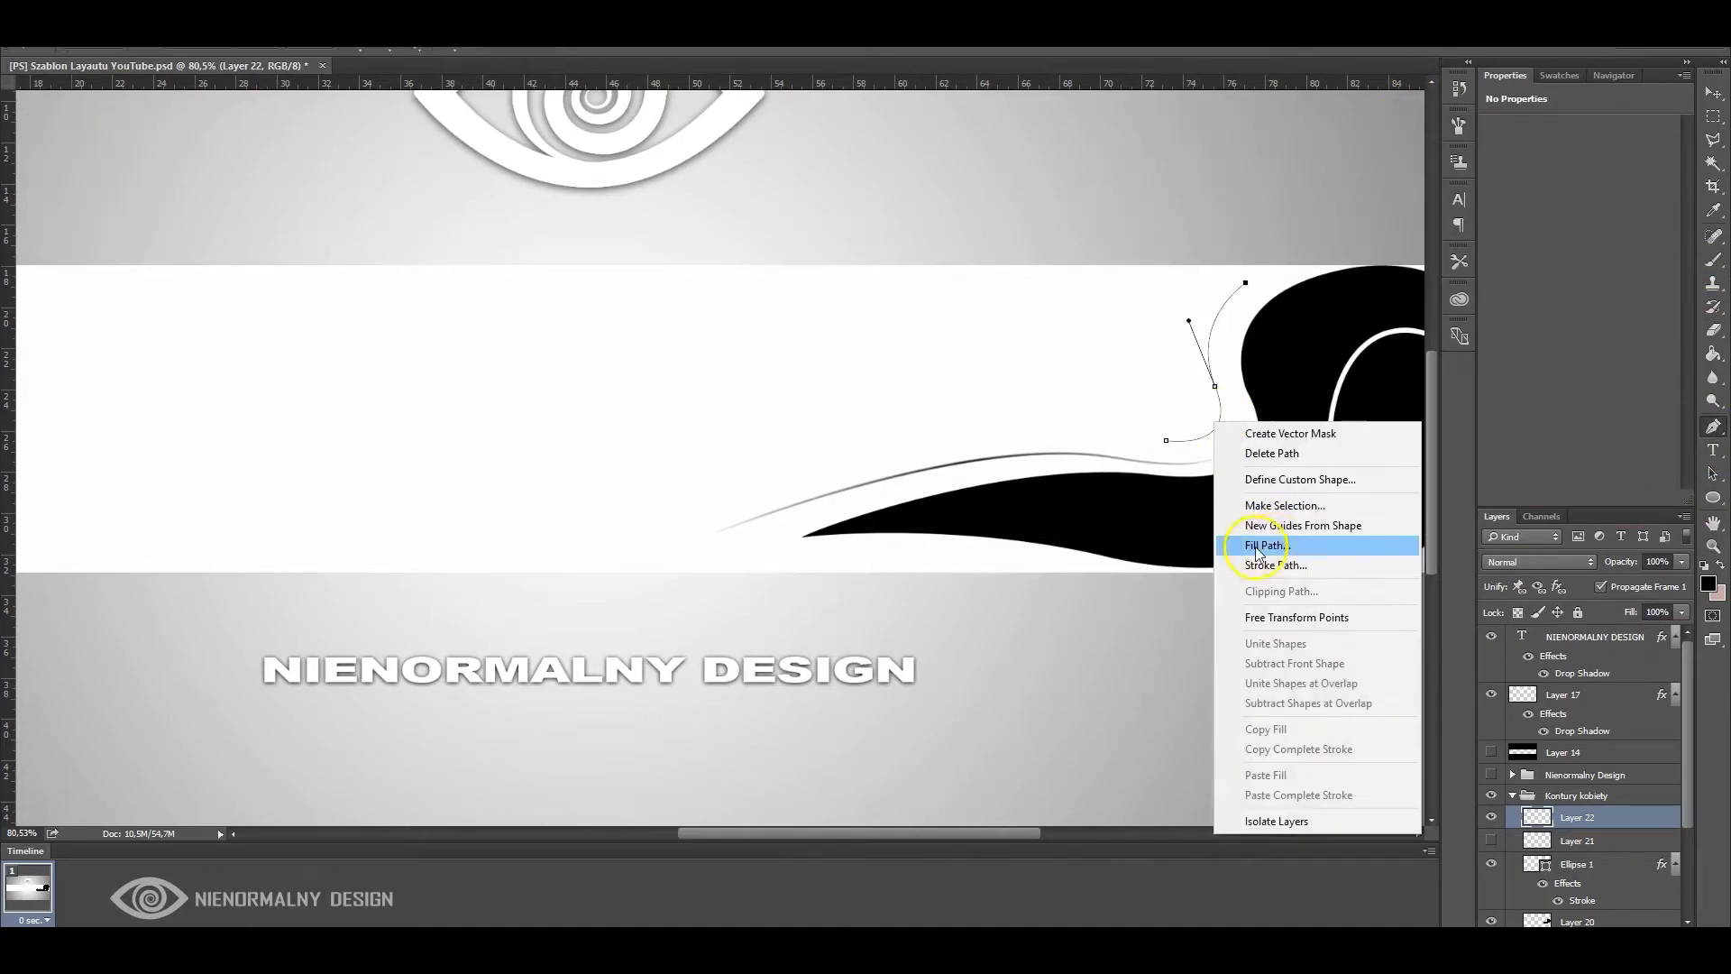
{"action": "left_click", "coordinate": [1275, 537]}
{"action": "left_click", "coordinate": [990, 323]}
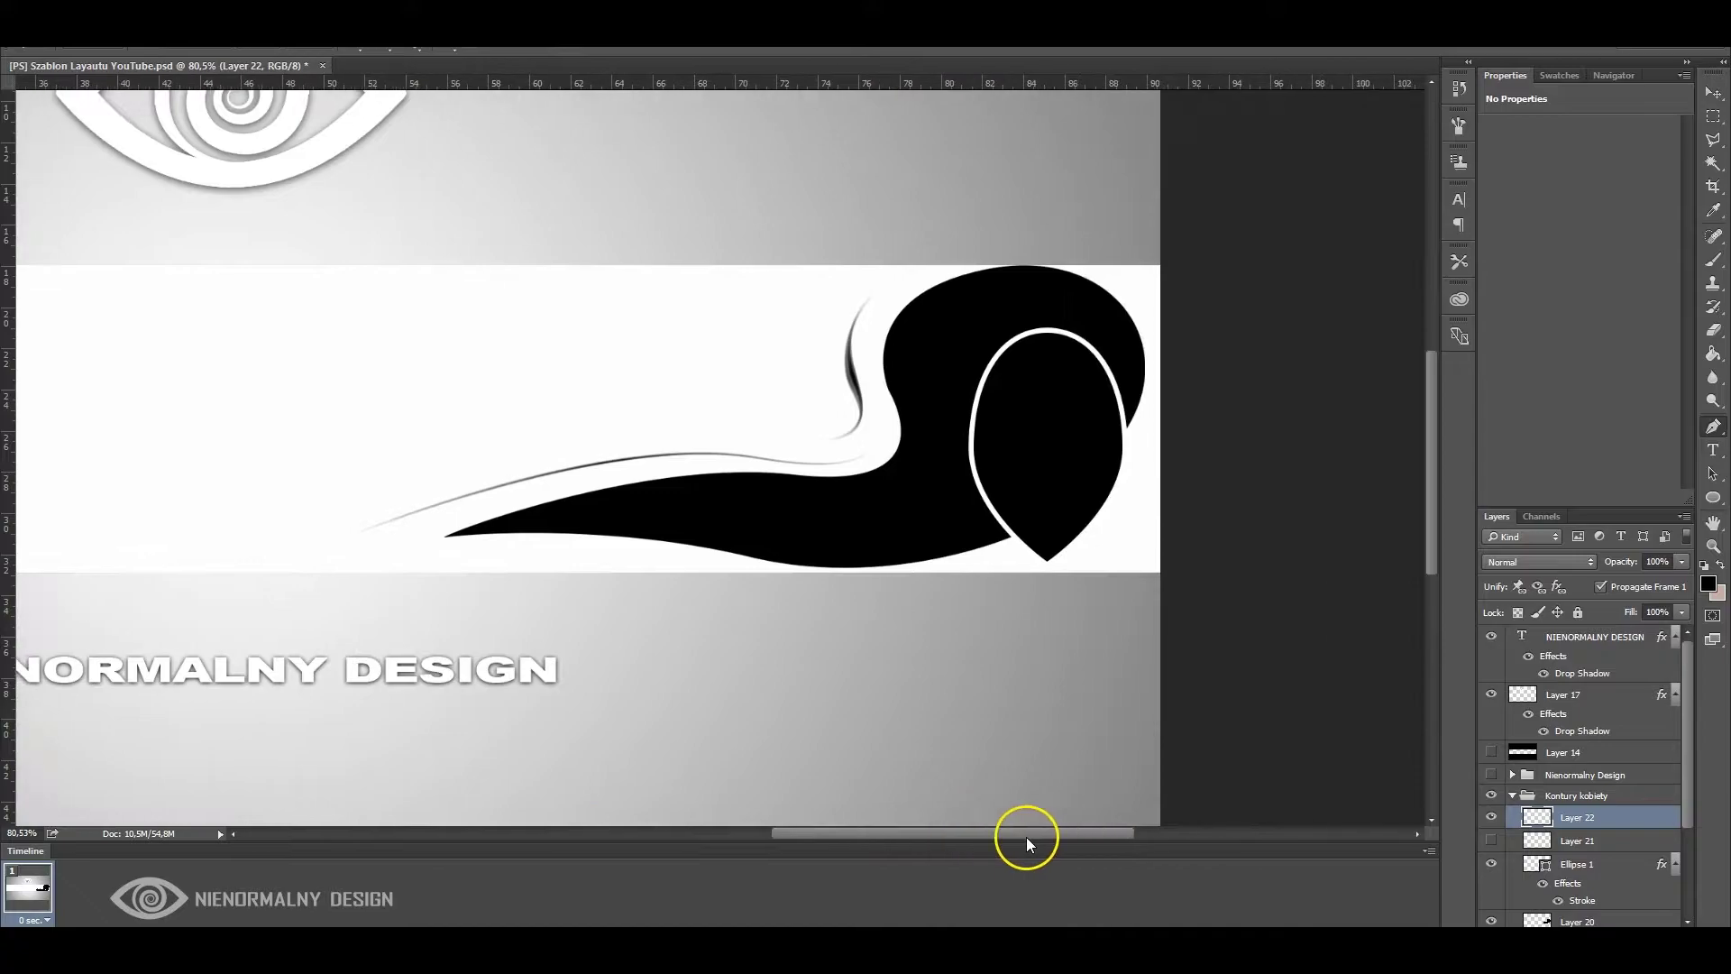
{"action": "left_click_drag", "start_coordinate": [1020, 833], "coordinate": [990, 833]}
Draw a strand path leftward along the hair's lower edge and stroke it
{"action": "left_click", "coordinate": [1129, 564]}
{"action": "left_click_drag", "start_coordinate": [821, 560], "coordinate": [652, 581]}
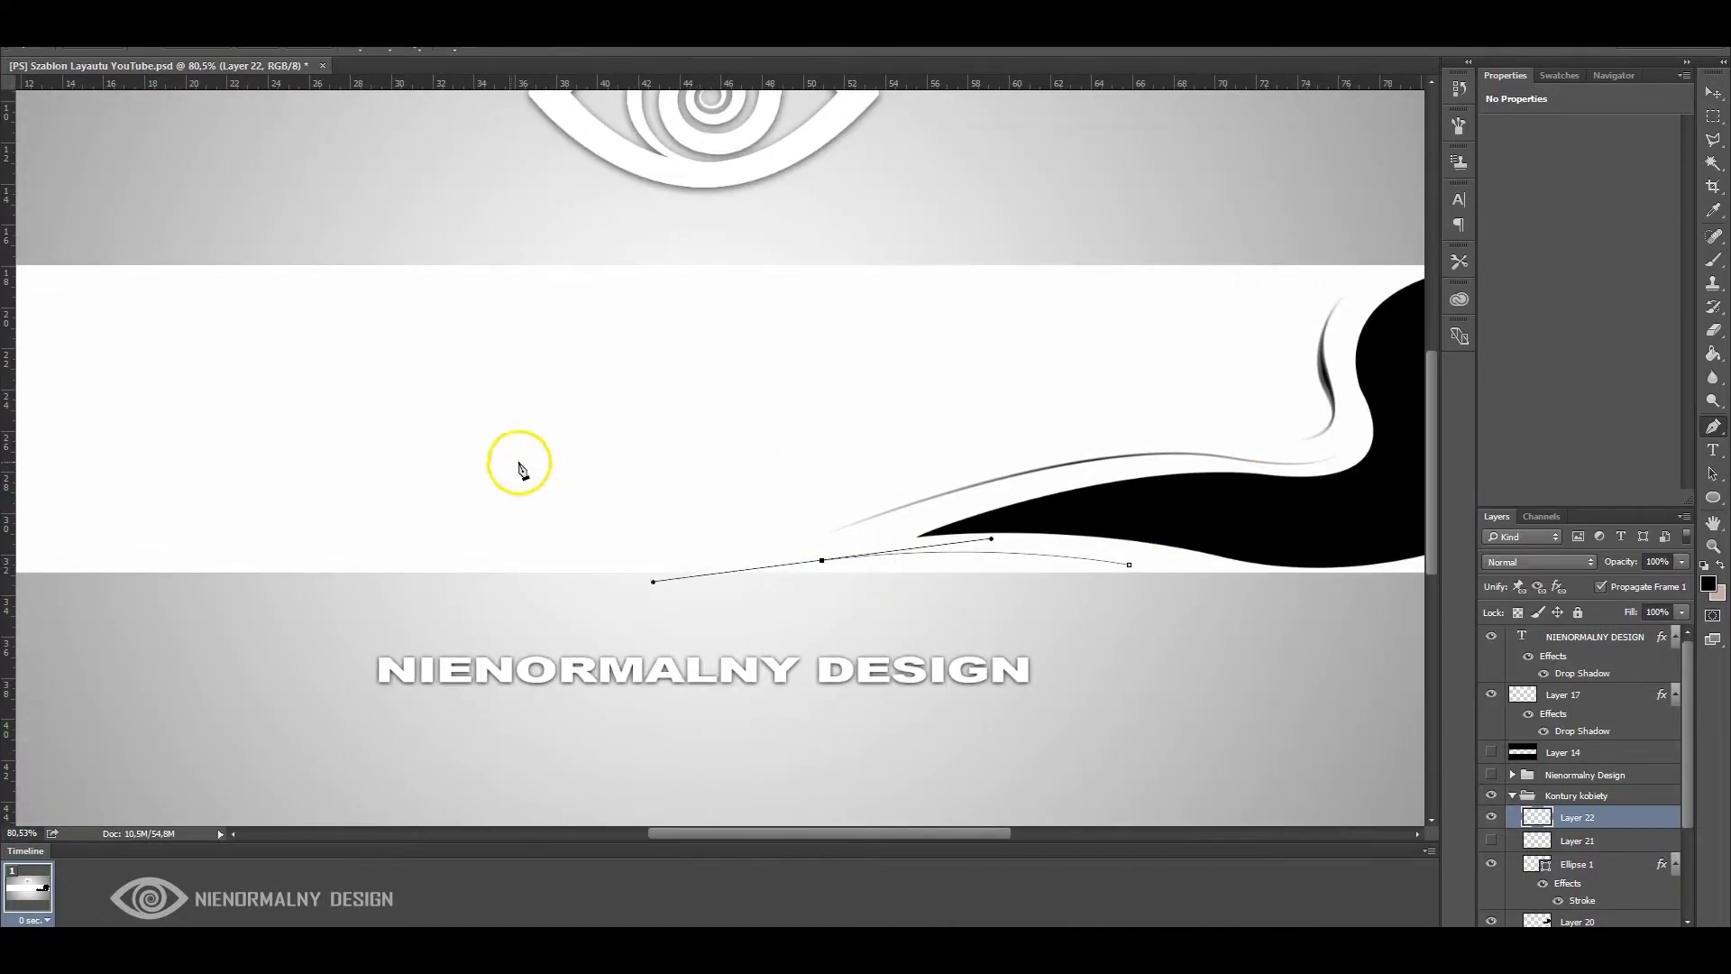
{"action": "left_click", "coordinate": [445, 456]}
{"action": "right_click", "coordinate": [828, 117]}
{"action": "left_click", "coordinate": [928, 282]}
{"action": "mouse_move", "coordinate": [983, 833]}
{"action": "left_mouse_down"}
{"action": "mouse_move", "coordinate": [1038, 833]}
{"action": "mouse_move", "coordinate": [975, 794]}
{"action": "left_mouse_up"}
Type MONA in the white band and set it to 72 pt COCOMAT UltraLight
{"action": "key", "text": "t"}
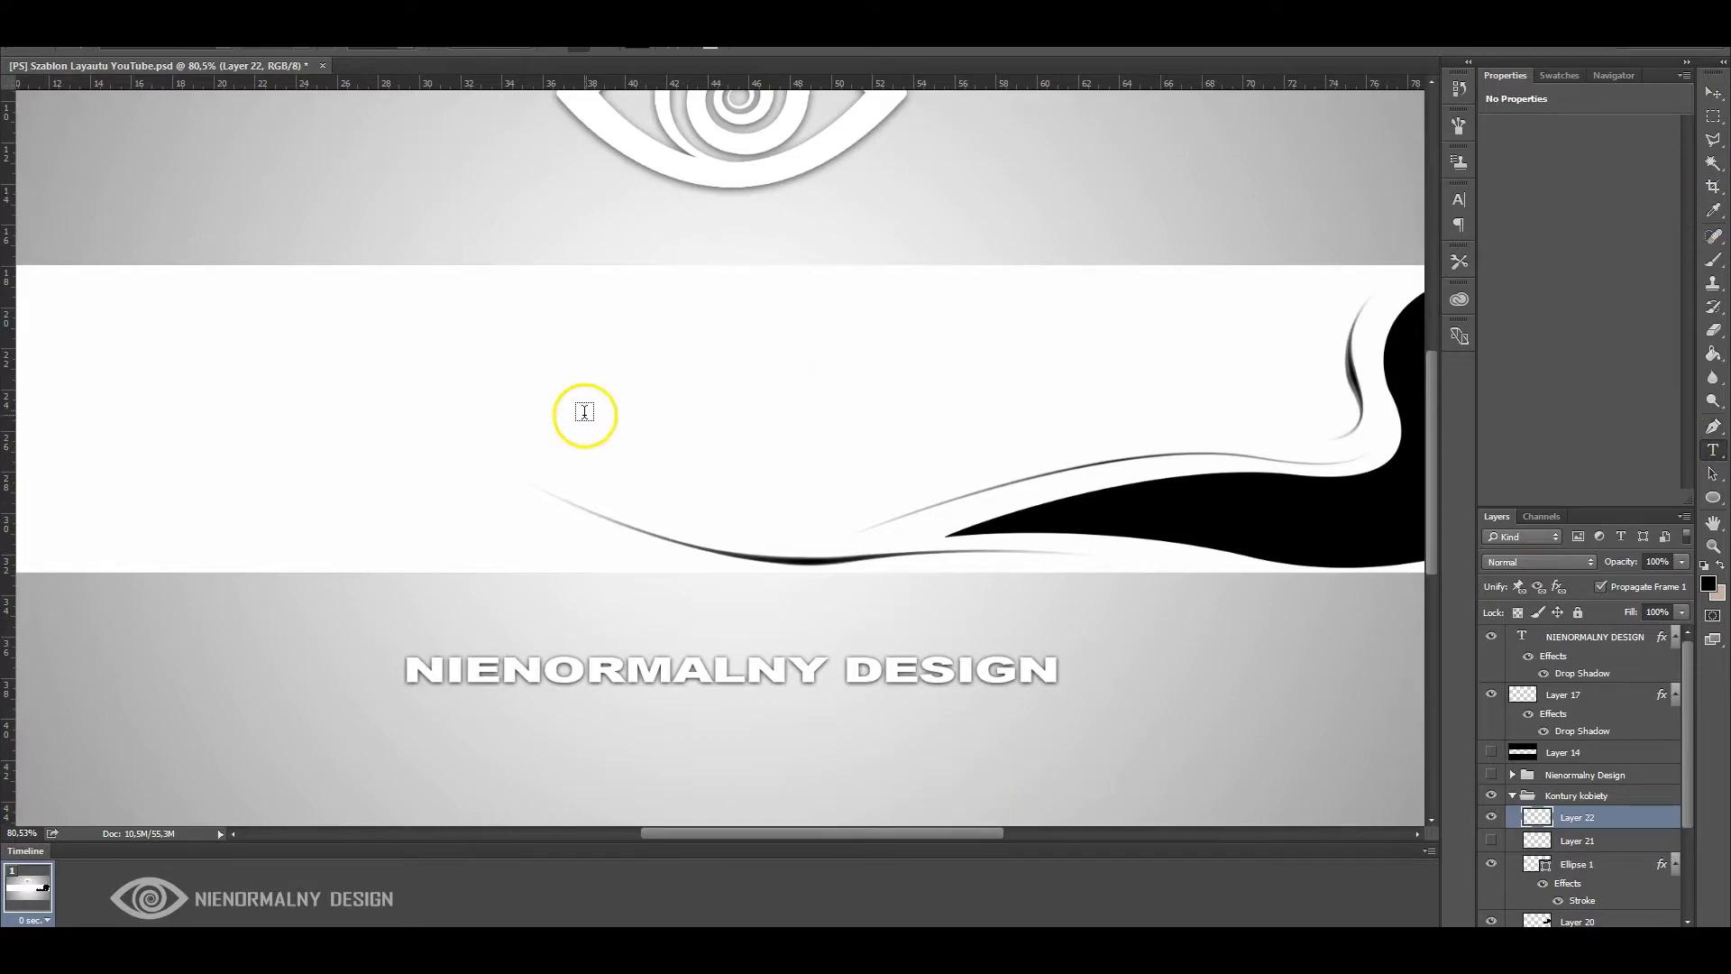
{"action": "left_click", "coordinate": [545, 422]}
{"action": "type", "text": "MONA"}
{"action": "key", "text": "ctrl+a"}
{"action": "left_click", "coordinate": [392, 325]}
{"action": "left_click", "coordinate": [335, 40]}
{"action": "left_click", "coordinate": [393, 346]}
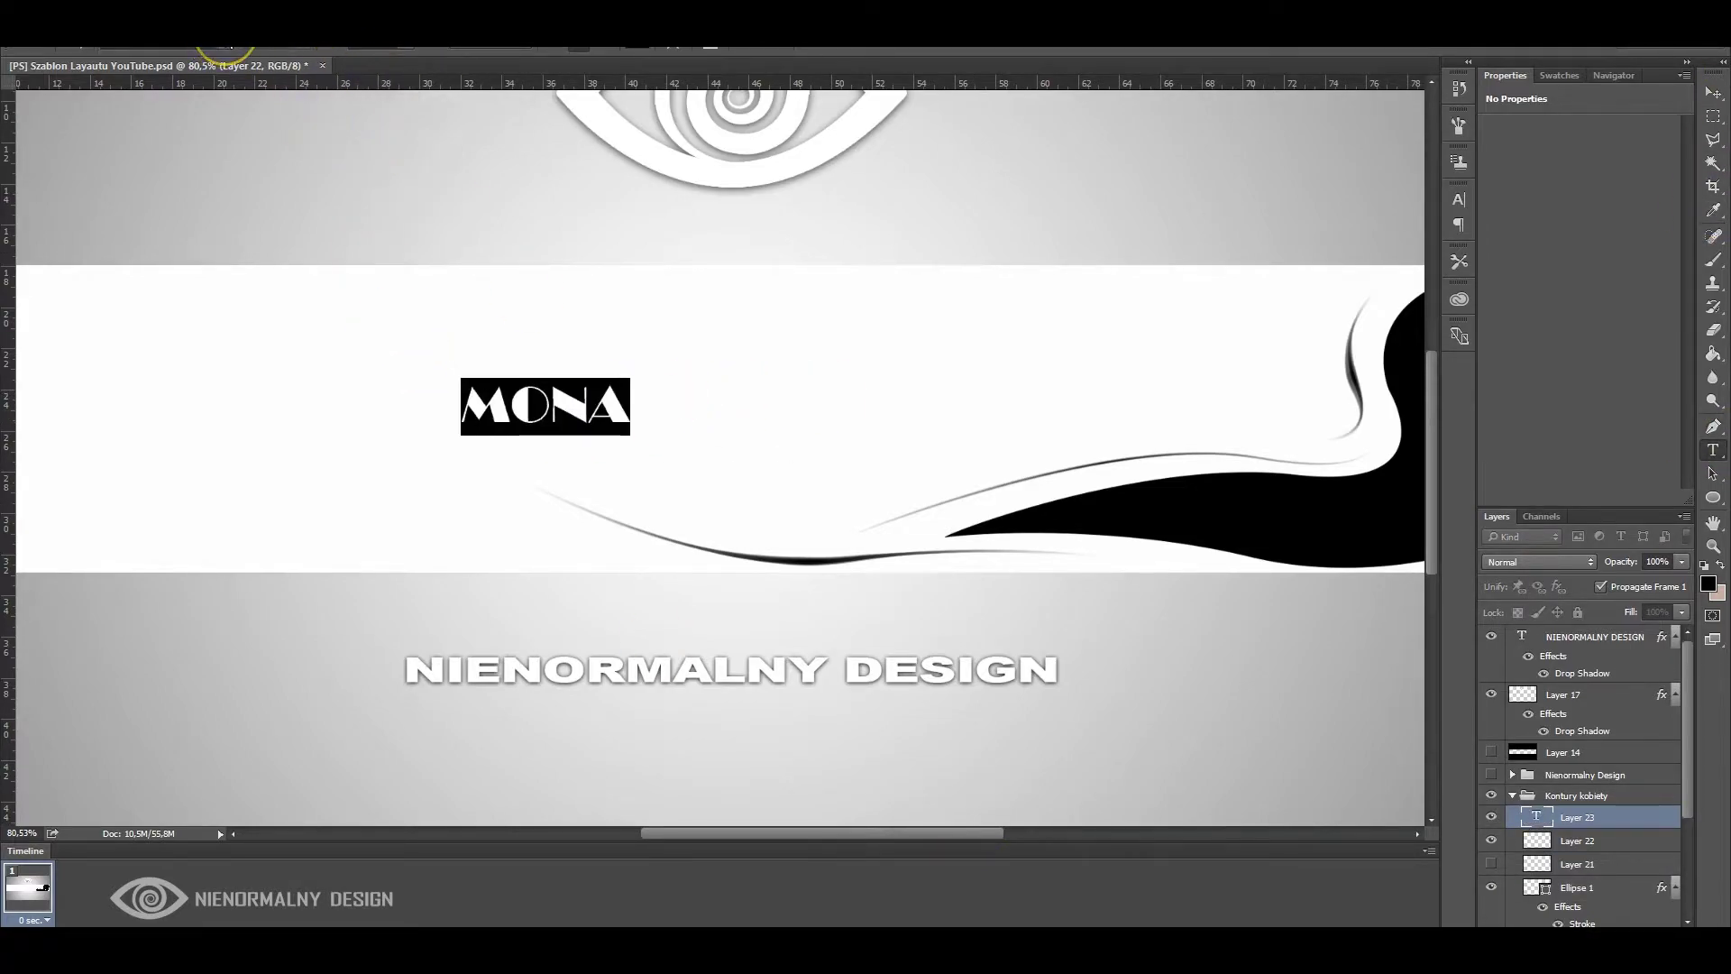
{"action": "left_click", "coordinate": [212, 39]}
{"action": "scroll", "coordinate": [311, 568], "scroll_direction": "down", "scroll_amount": 4}
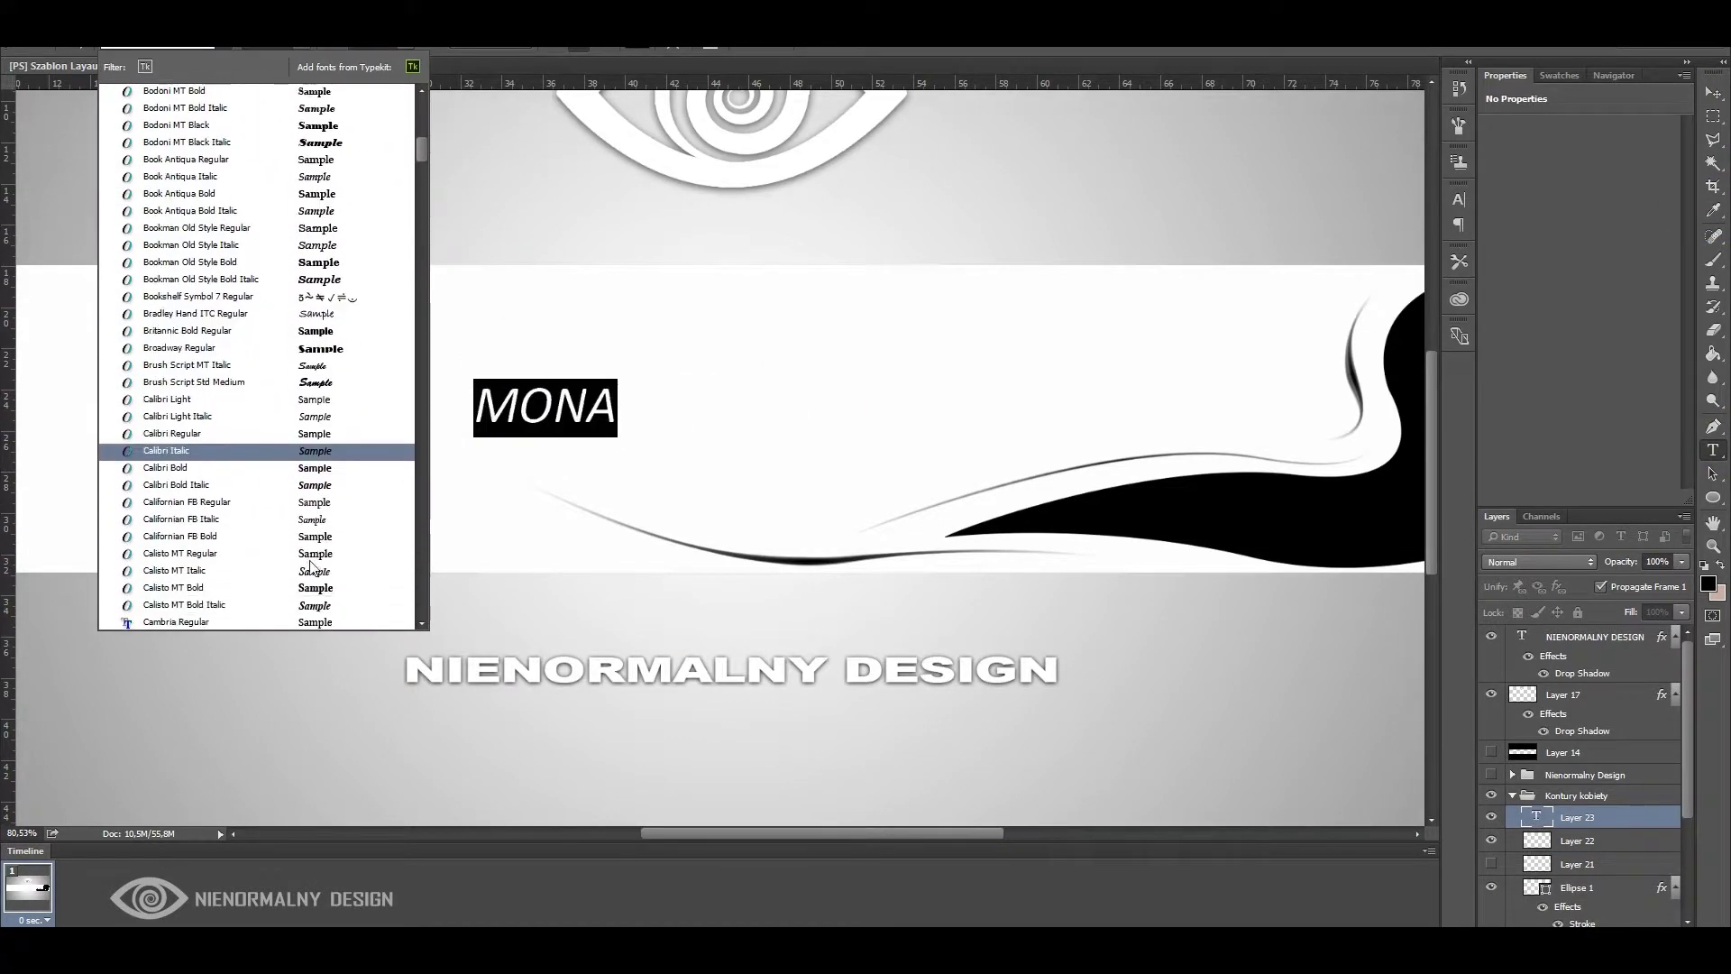
{"action": "scroll", "coordinate": [312, 568], "scroll_direction": "down", "scroll_amount": 4}
{"action": "scroll", "coordinate": [314, 569], "scroll_direction": "down", "scroll_amount": 4}
{"action": "scroll", "coordinate": [316, 570], "scroll_direction": "down", "scroll_amount": 4}
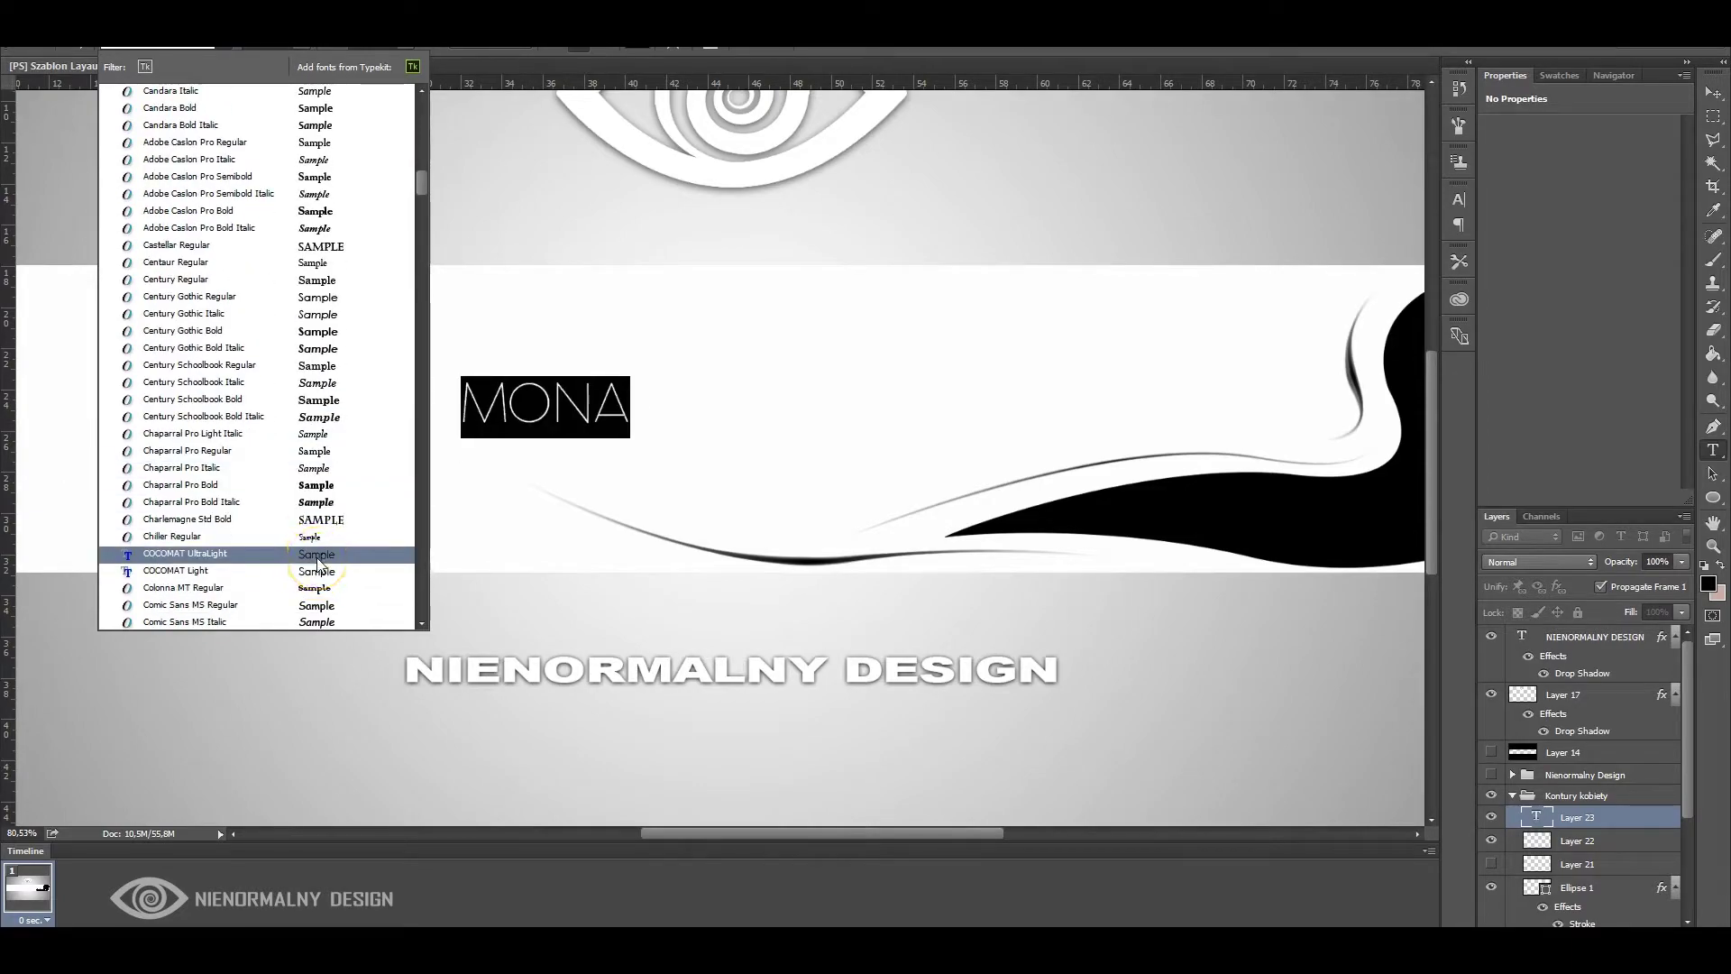
{"action": "left_click", "coordinate": [315, 554]}
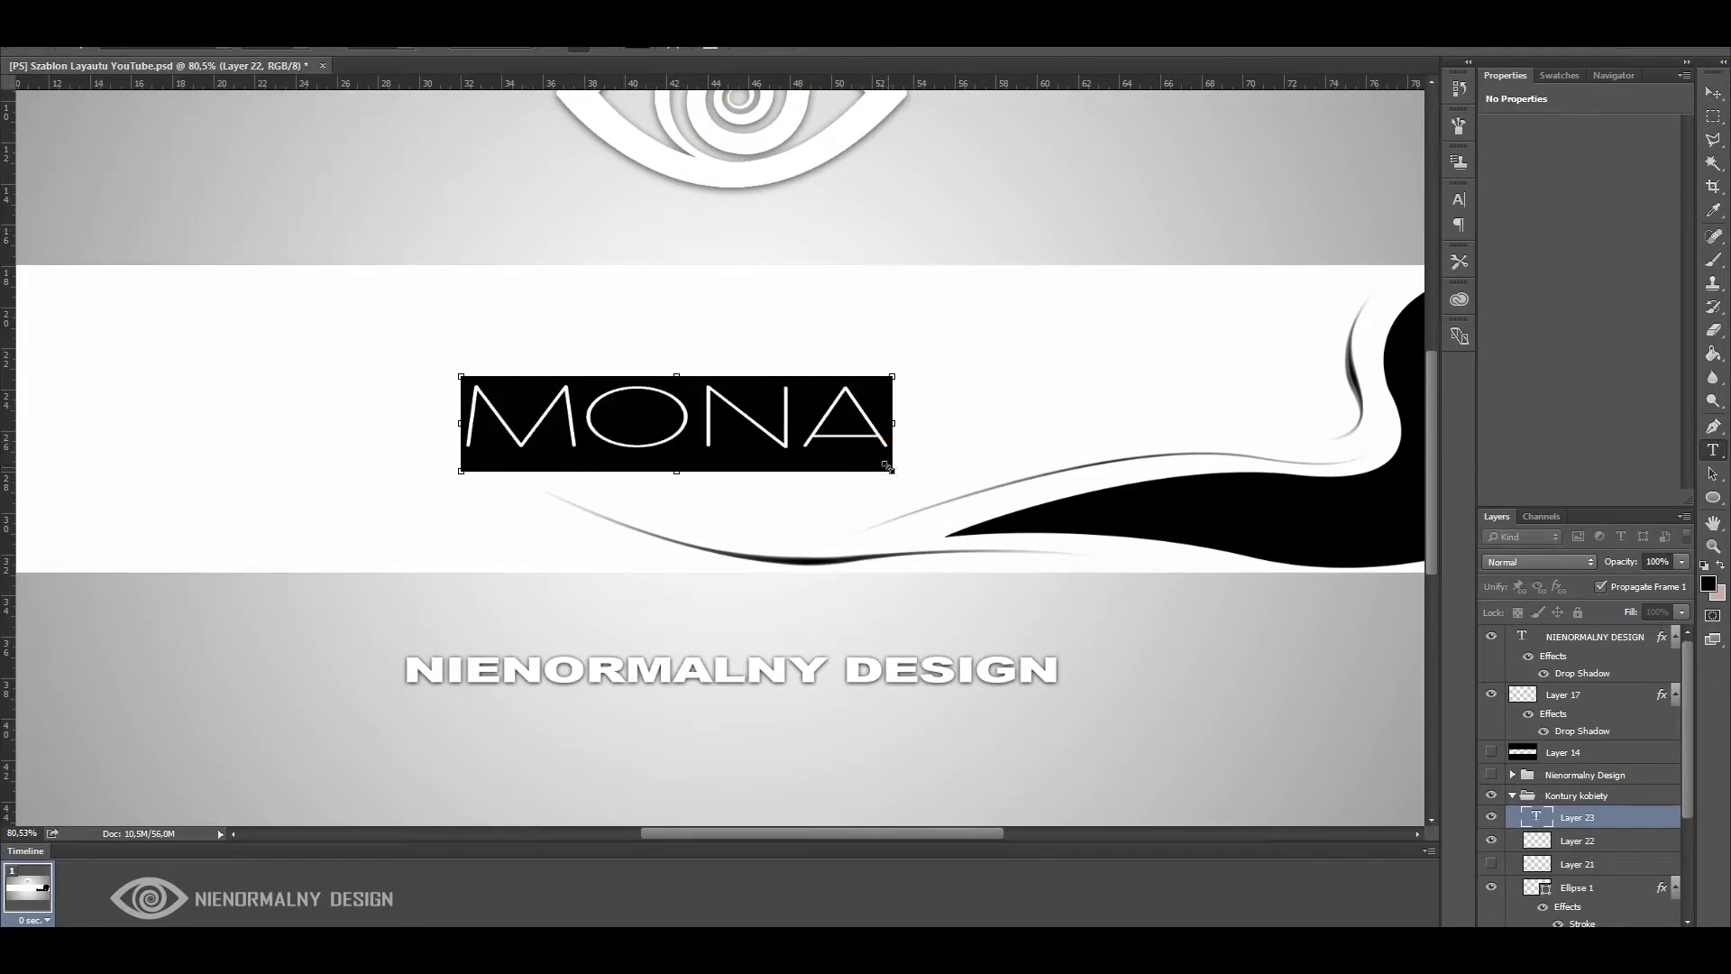
Scale MONA up and move it up to the centre of the white band
{"action": "left_click_drag", "start_coordinate": [643, 446], "coordinate": [792, 456]}
{"action": "key", "text": "ctrl+Return"}
{"action": "key", "text": "v"}
{"action": "left_click_drag", "start_coordinate": [663, 428], "coordinate": [662, 408]}
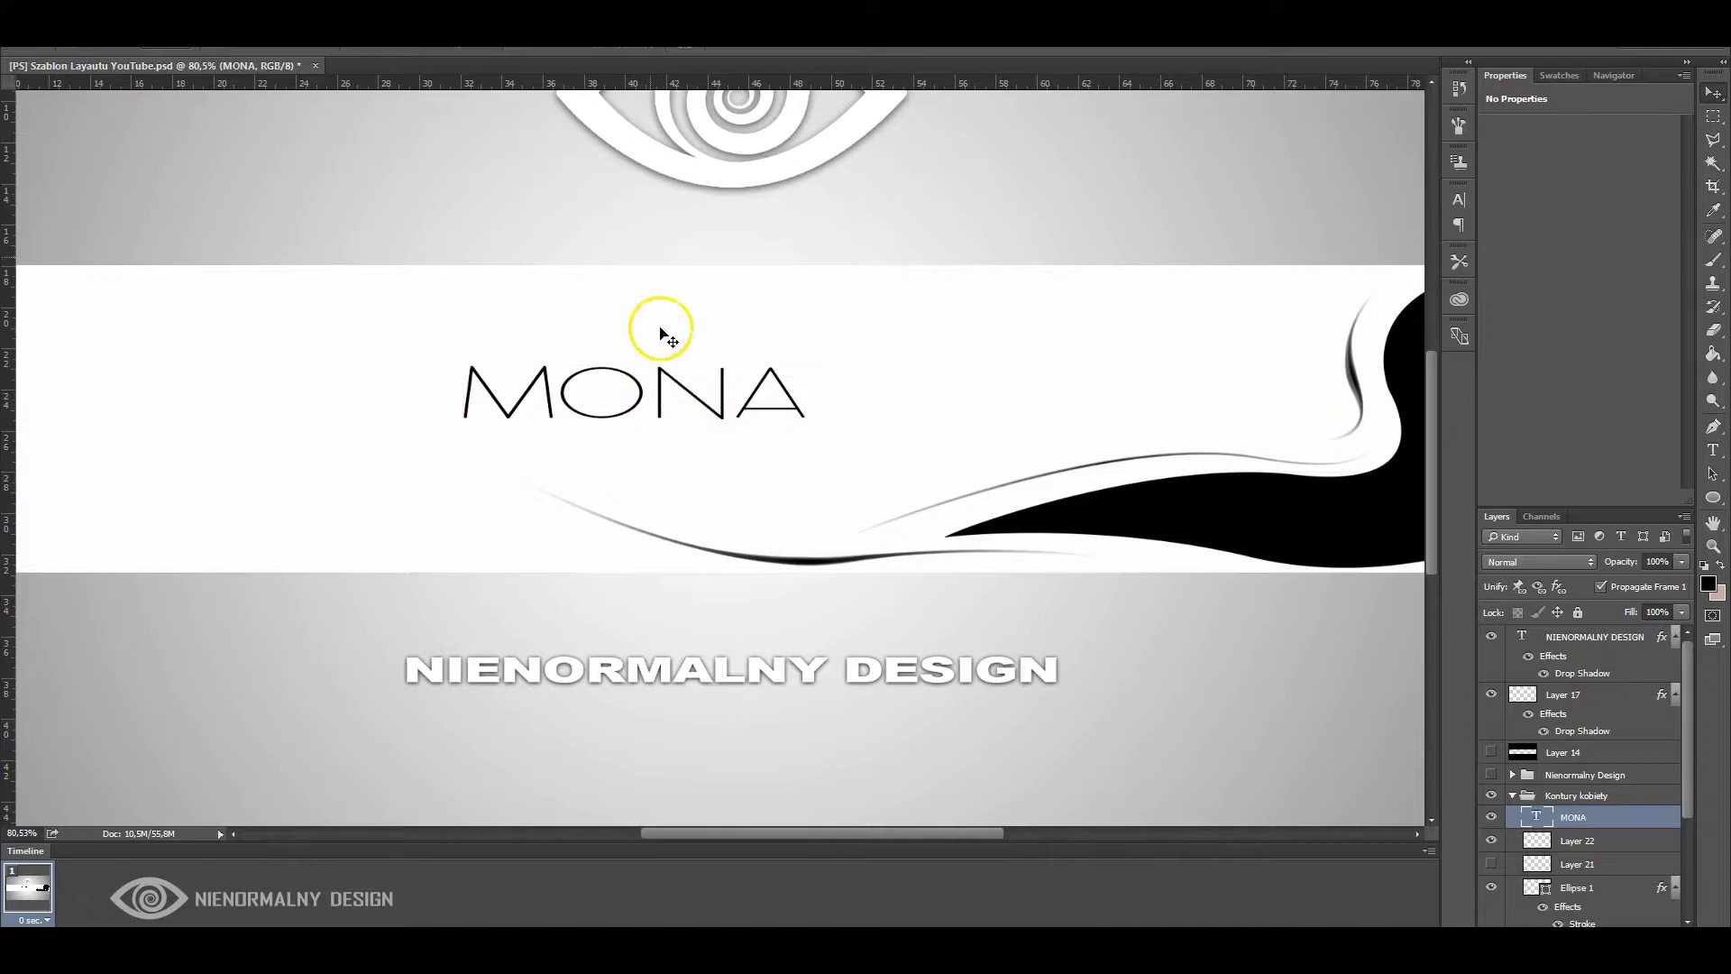
{"action": "left_click", "coordinate": [381, 47]}
{"action": "left_click", "coordinate": [1713, 425]}
On a new layer, draw a path under MONA and stroke it with the brush
{"action": "key", "text": "ctrl+shift+alt+n"}
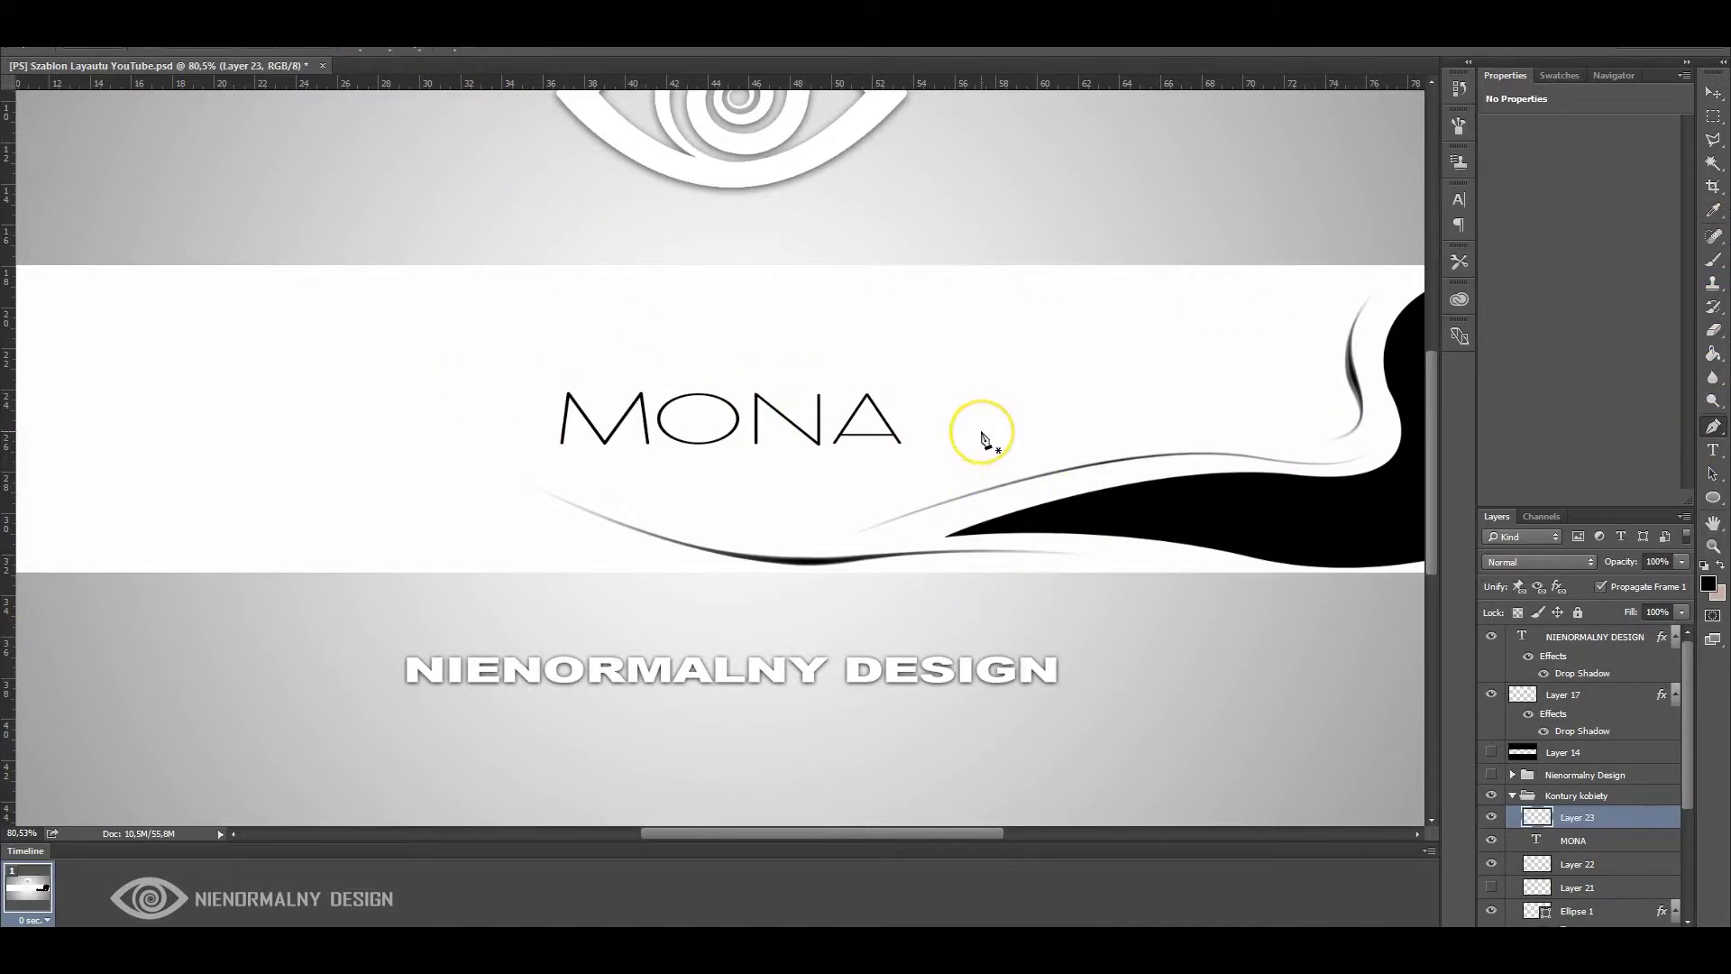
{"action": "left_click", "coordinate": [948, 454], "text": "shift"}
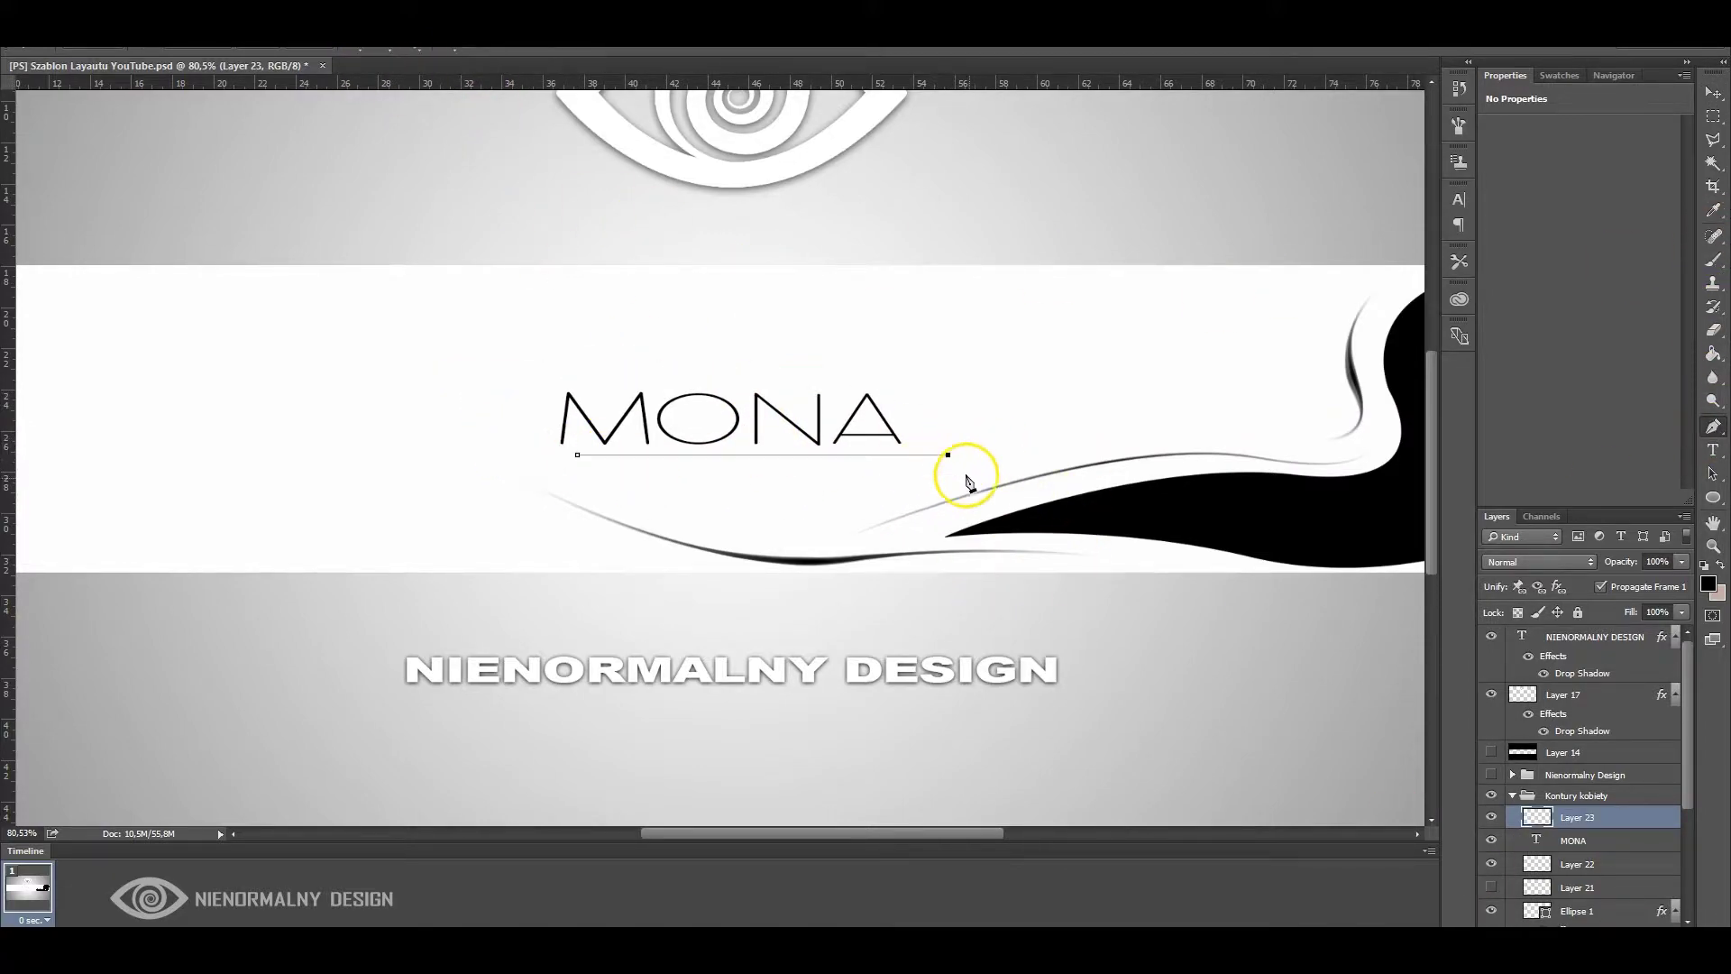
{"action": "right_click", "coordinate": [855, 455]}
{"action": "left_click", "coordinate": [920, 622]}
{"action": "key", "text": "Return"}
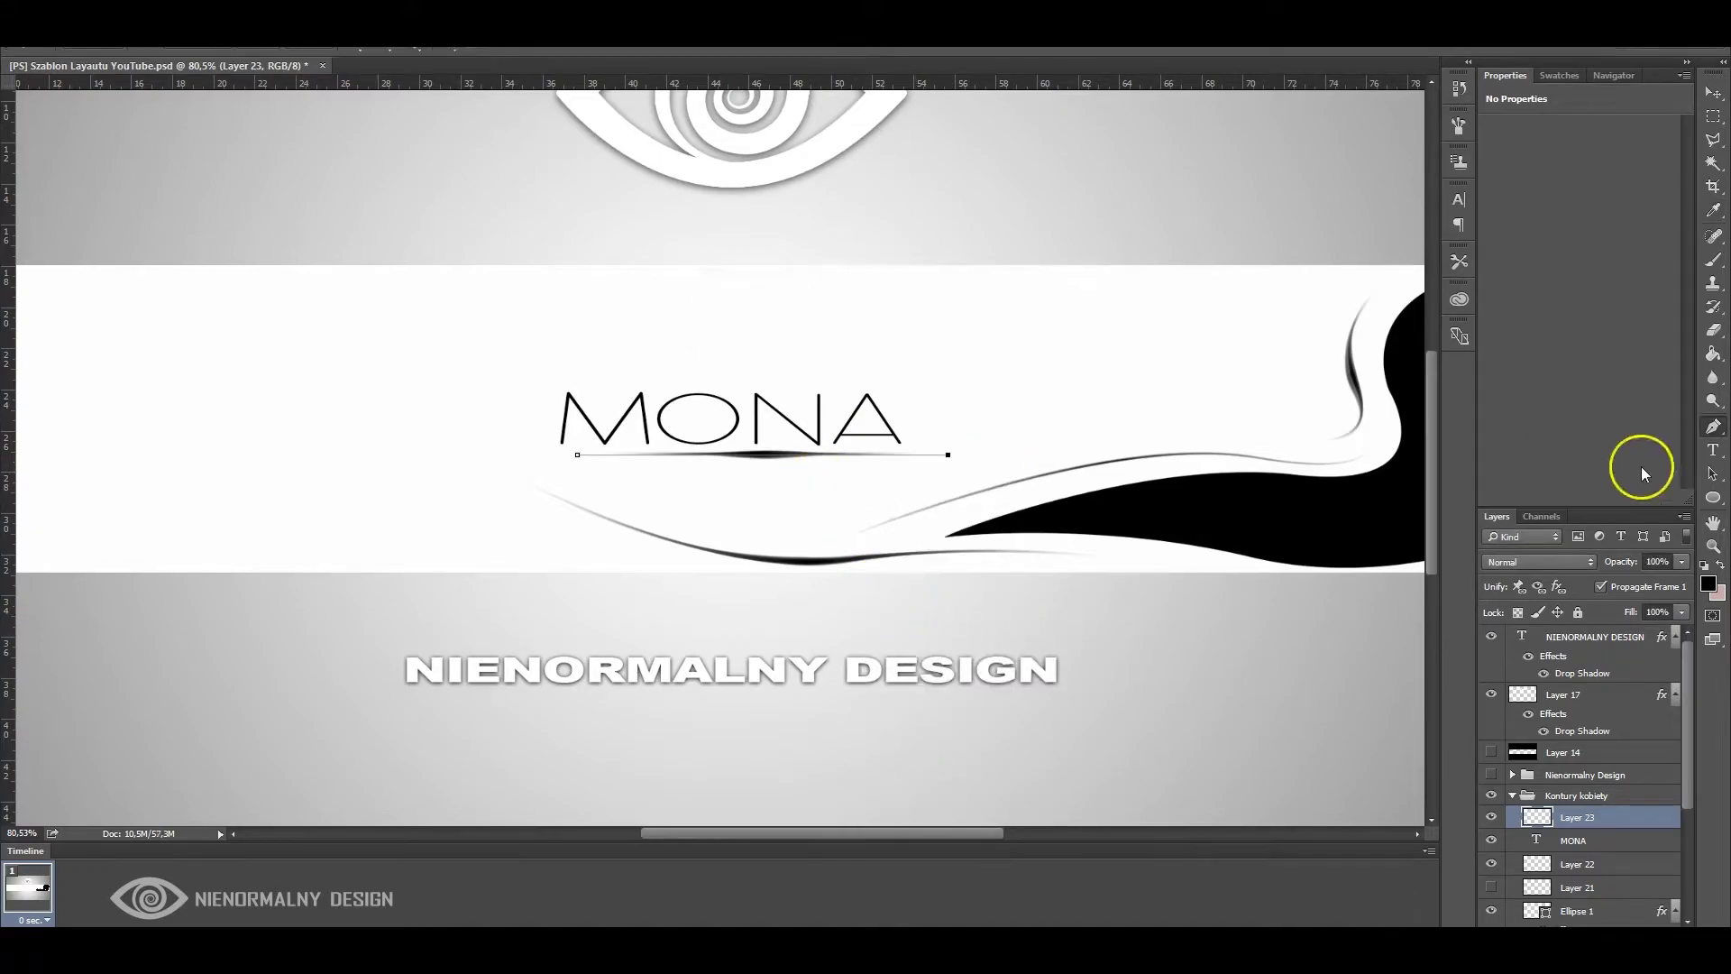
{"action": "scroll", "coordinate": [892, 533], "scroll_direction": "up", "scroll_amount": 3}
Adjust the brush settings and draw a straight path across under MONA
{"action": "left_click", "coordinate": [1713, 259]}
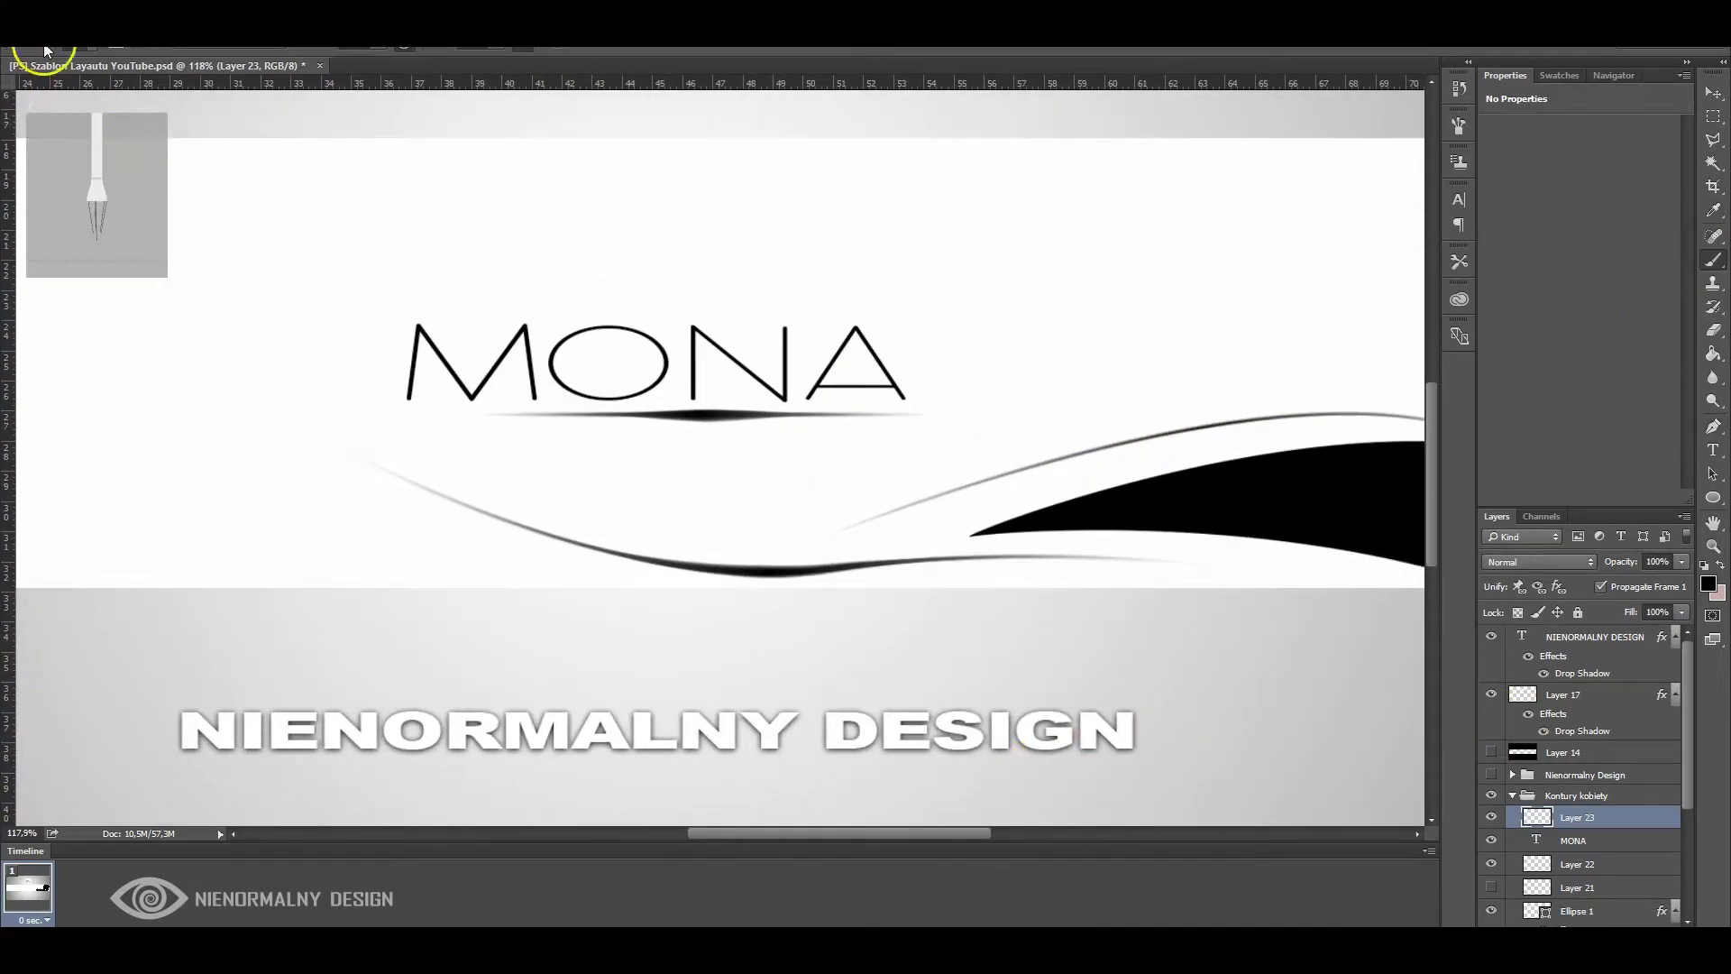
{"action": "key", "text": "F5"}
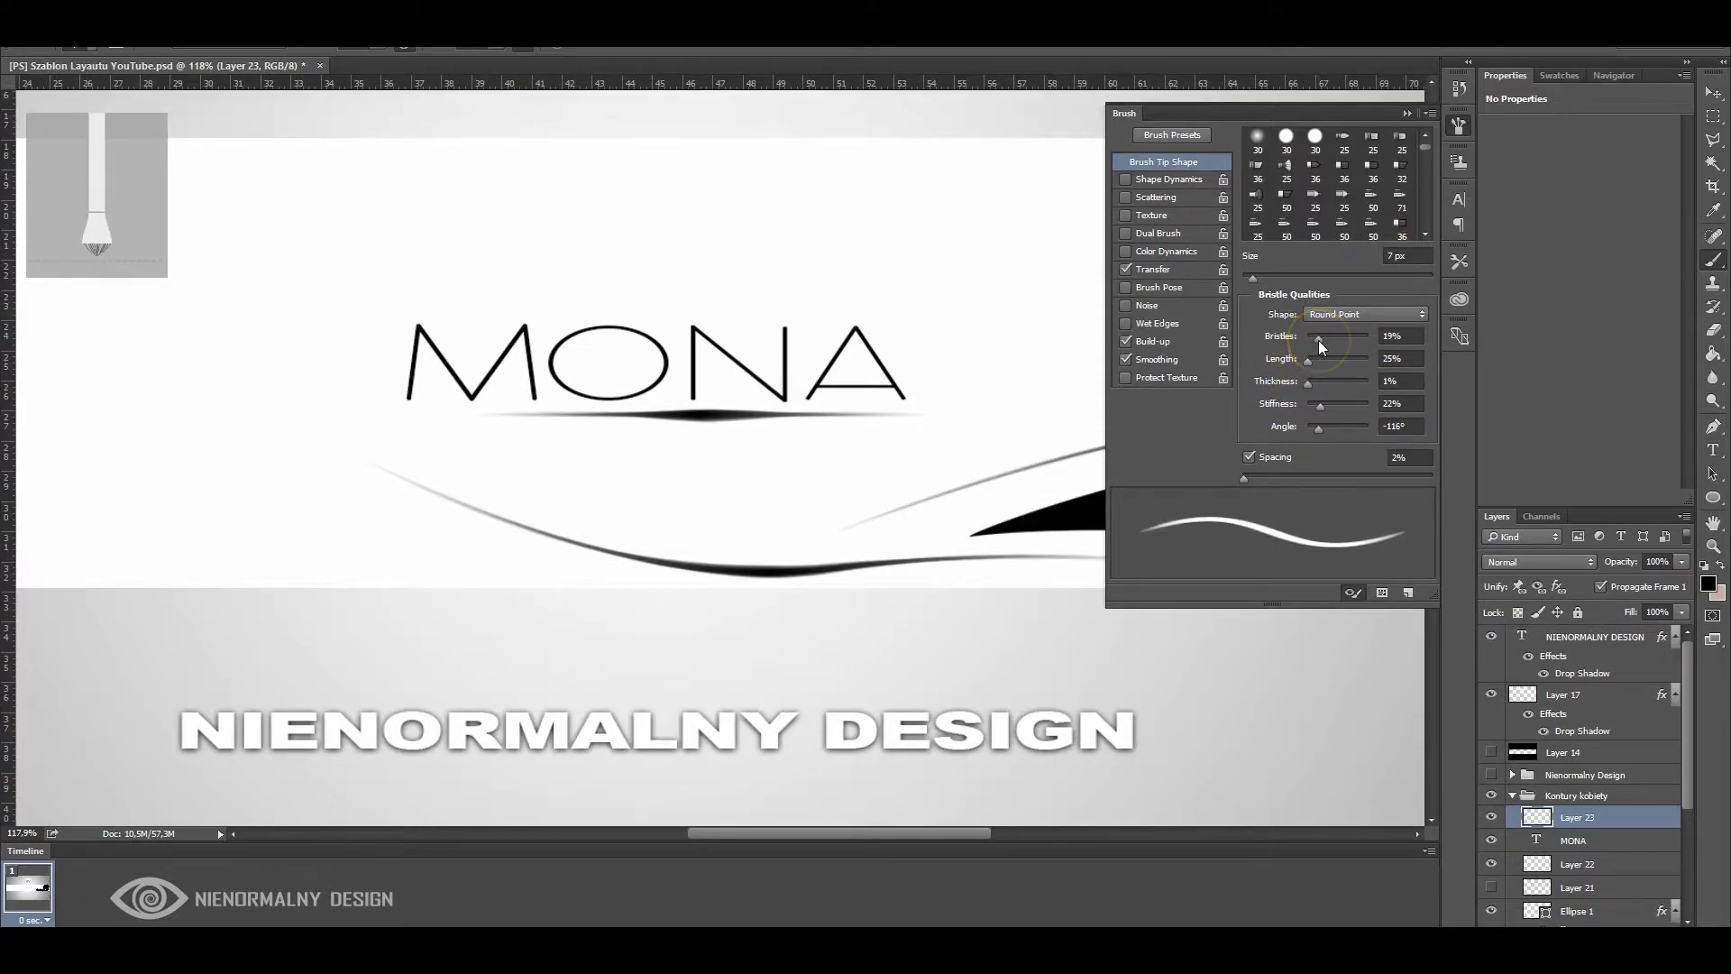
{"action": "key", "text": "F5"}
{"action": "left_click", "coordinate": [1713, 425]}
{"action": "left_click", "coordinate": [318, 411]}
{"action": "left_click", "coordinate": [964, 411]}
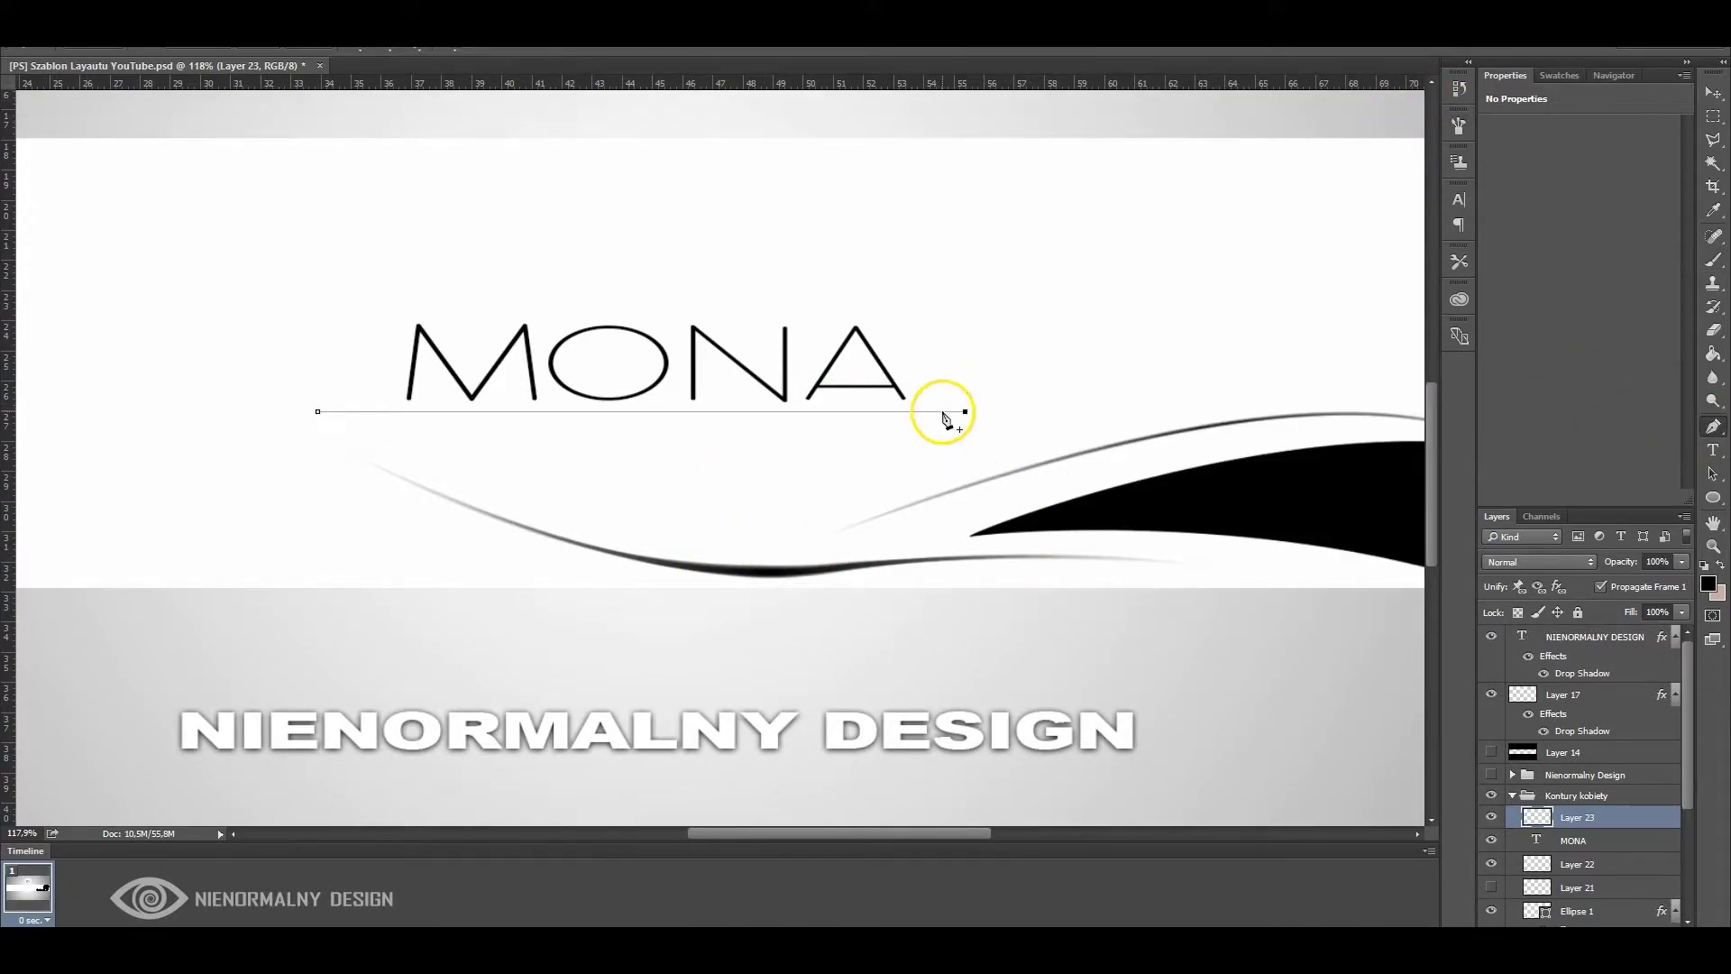
{"action": "left_click", "coordinate": [1011, 502], "text": "ctrl"}
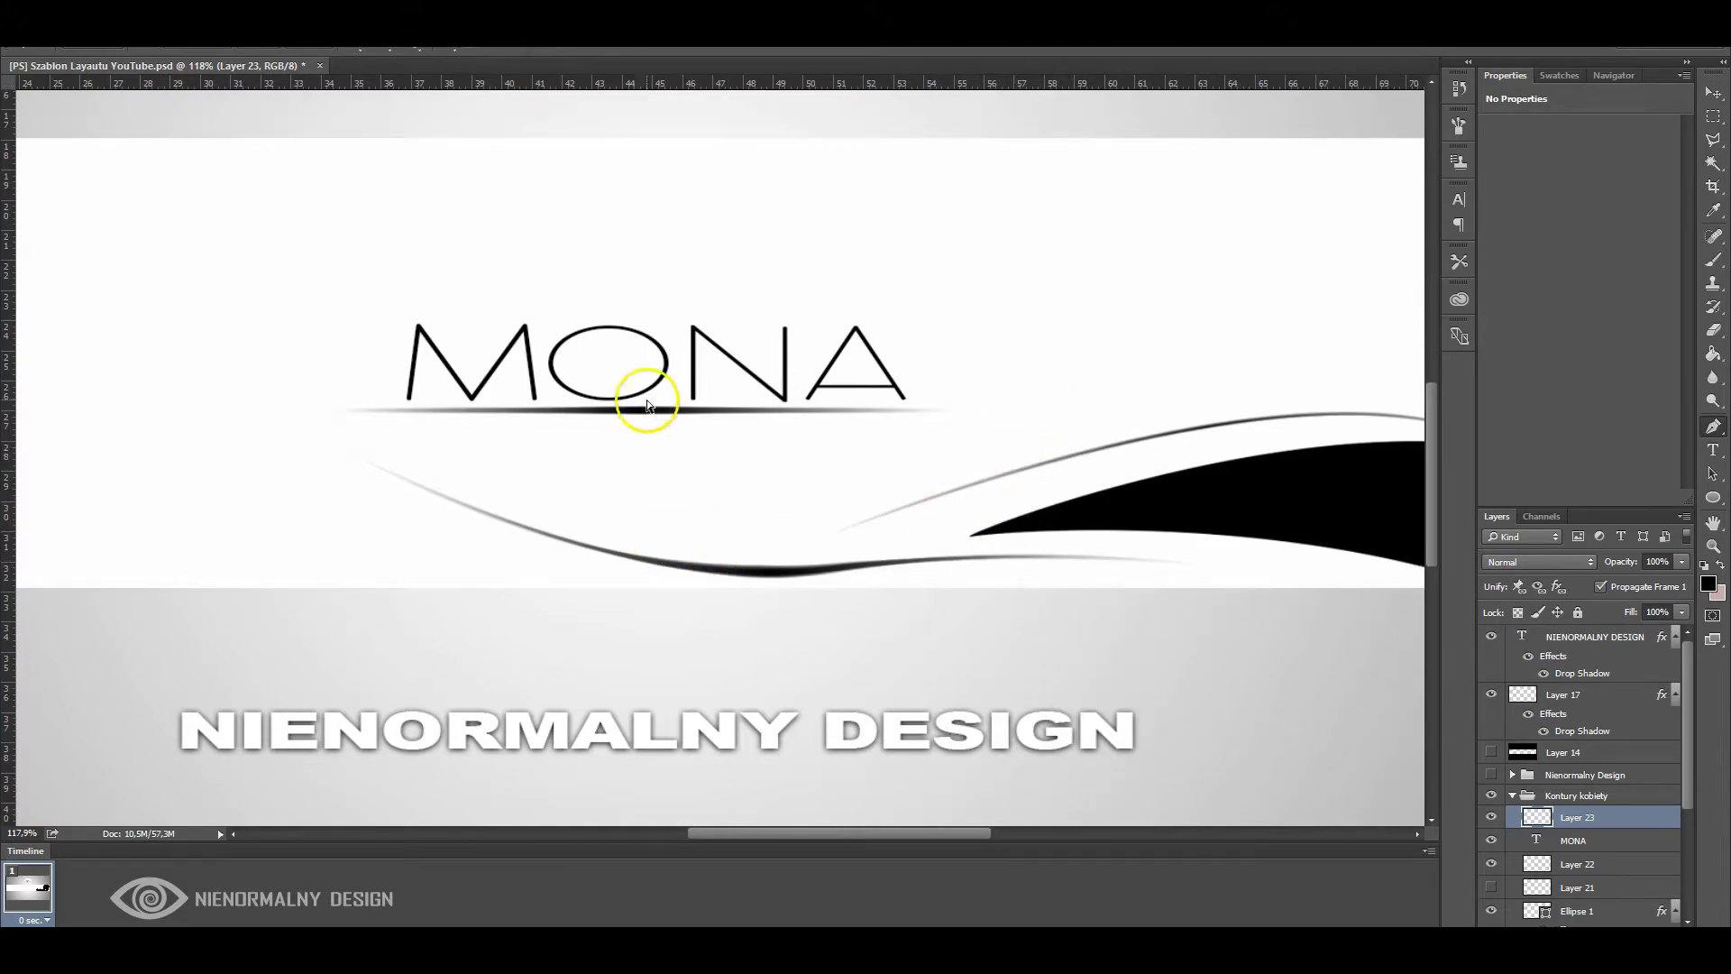
Undo the stroke, retune the brush, and restroke the path as a thin tapered divider
{"action": "key", "text": "ctrl+z"}
{"action": "key", "text": "ctrl+alt+z"}
{"action": "left_click", "coordinate": [1713, 260]}
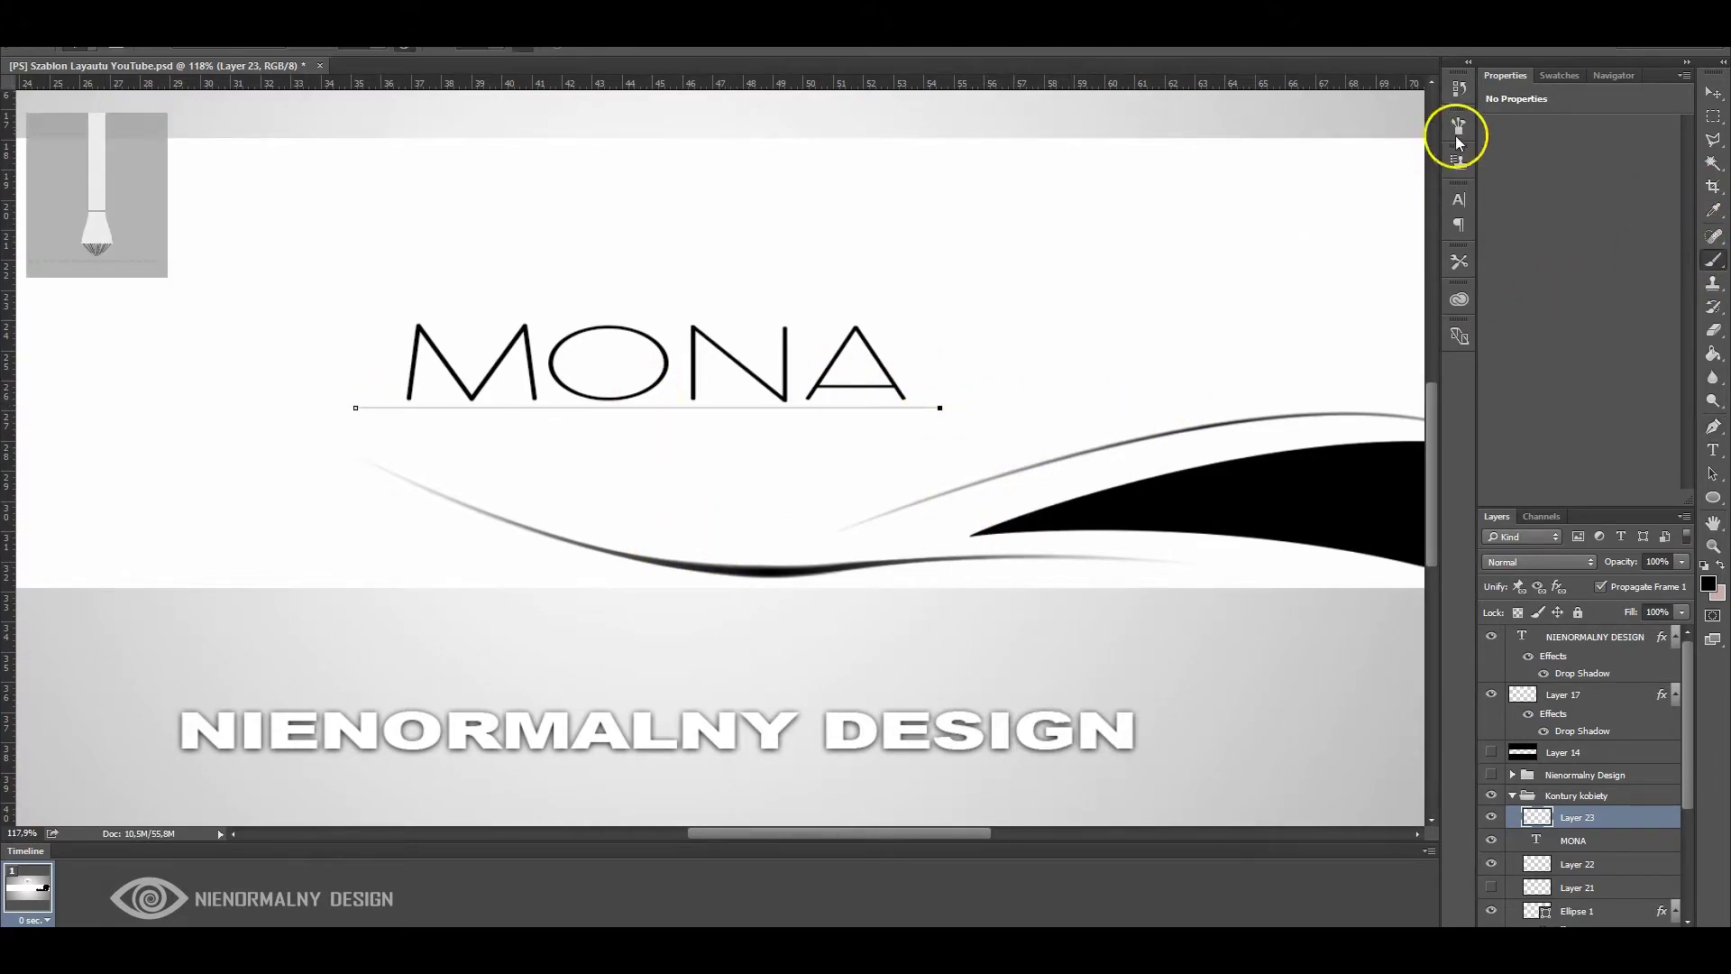
{"action": "left_click", "coordinate": [1458, 126]}
{"action": "left_click", "coordinate": [1713, 425]}
{"action": "right_click", "coordinate": [807, 347]}
{"action": "left_click", "coordinate": [893, 529]}
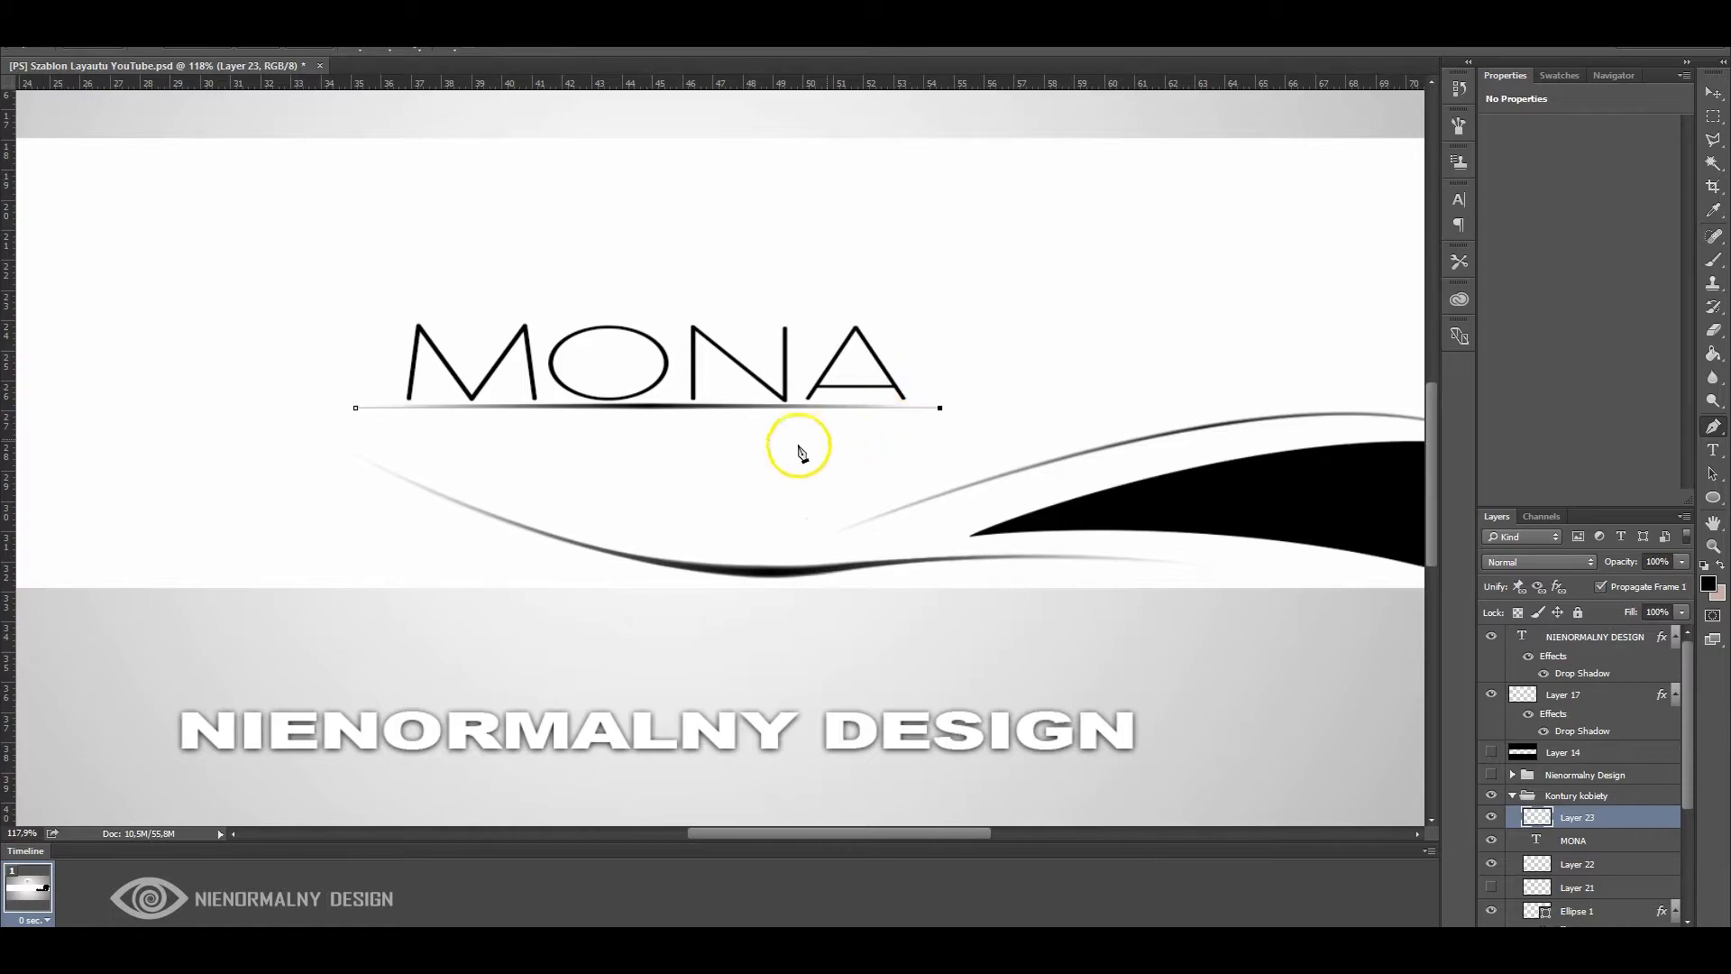
{"action": "left_click", "coordinate": [834, 496], "text": "ctrl"}
{"action": "left_click", "coordinate": [1713, 449]}
Add the small subtitle GAMES/VLOGS/MORE and centre it beneath MONA's divider
{"action": "left_click", "coordinate": [414, 446]}
{"action": "left_click", "coordinate": [419, 44]}
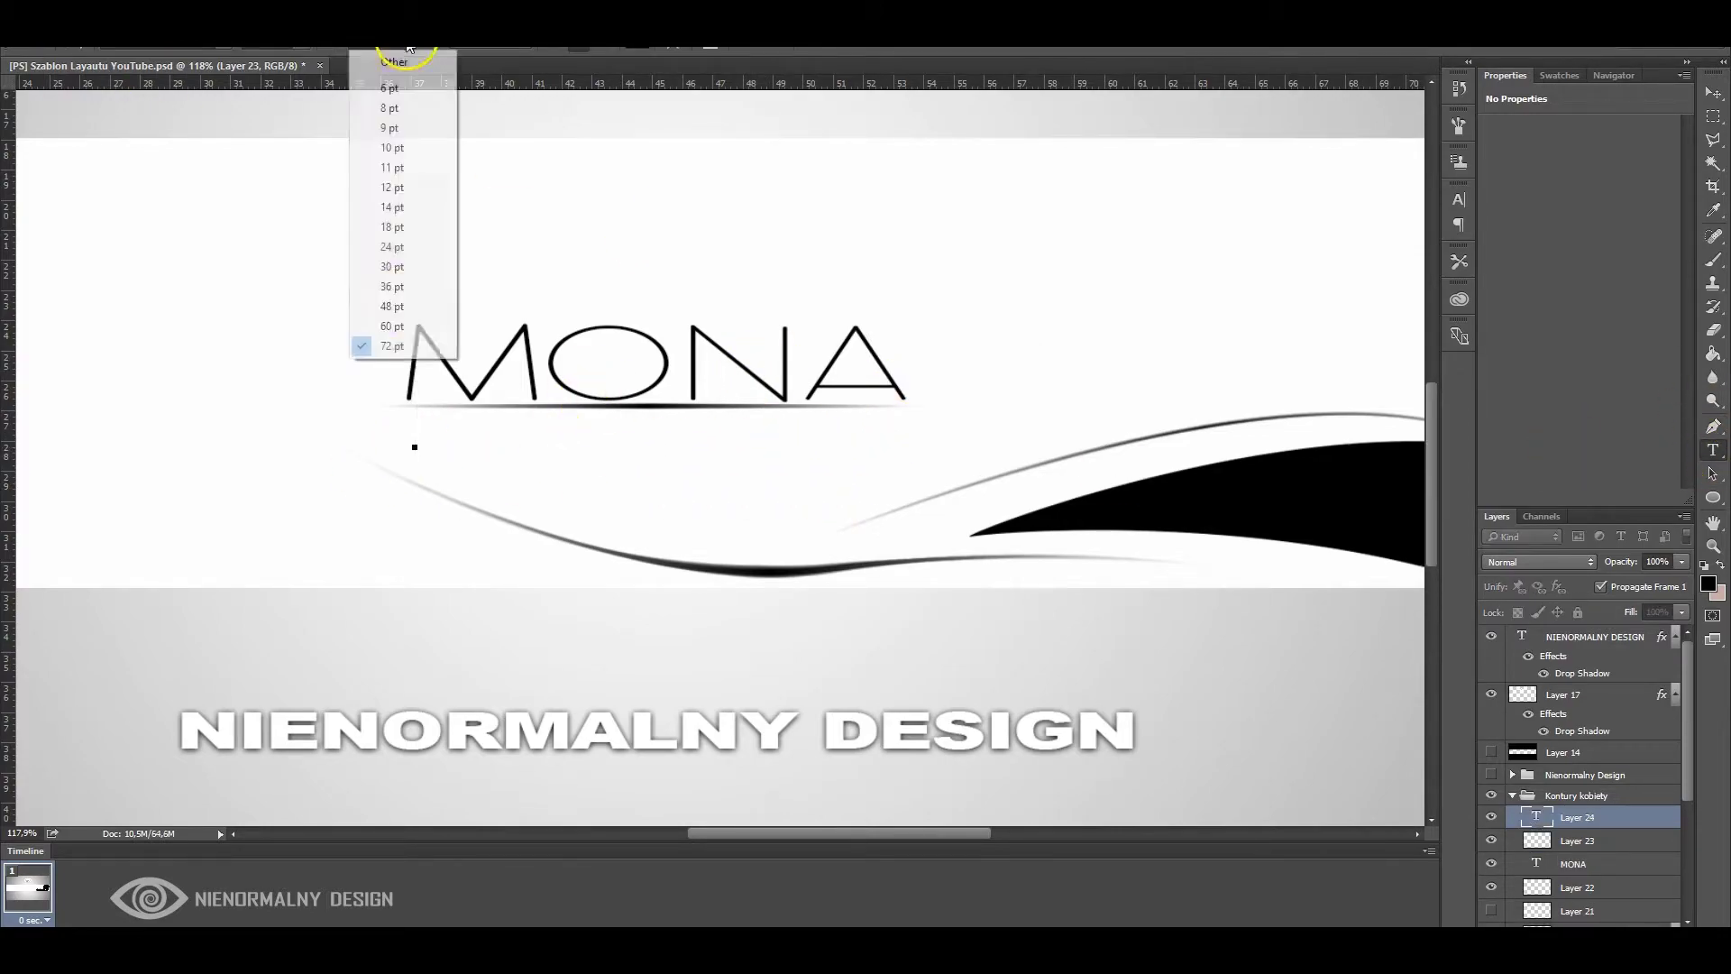
{"action": "left_click", "coordinate": [424, 184]}
{"action": "type", "text": "/VLOGS"}
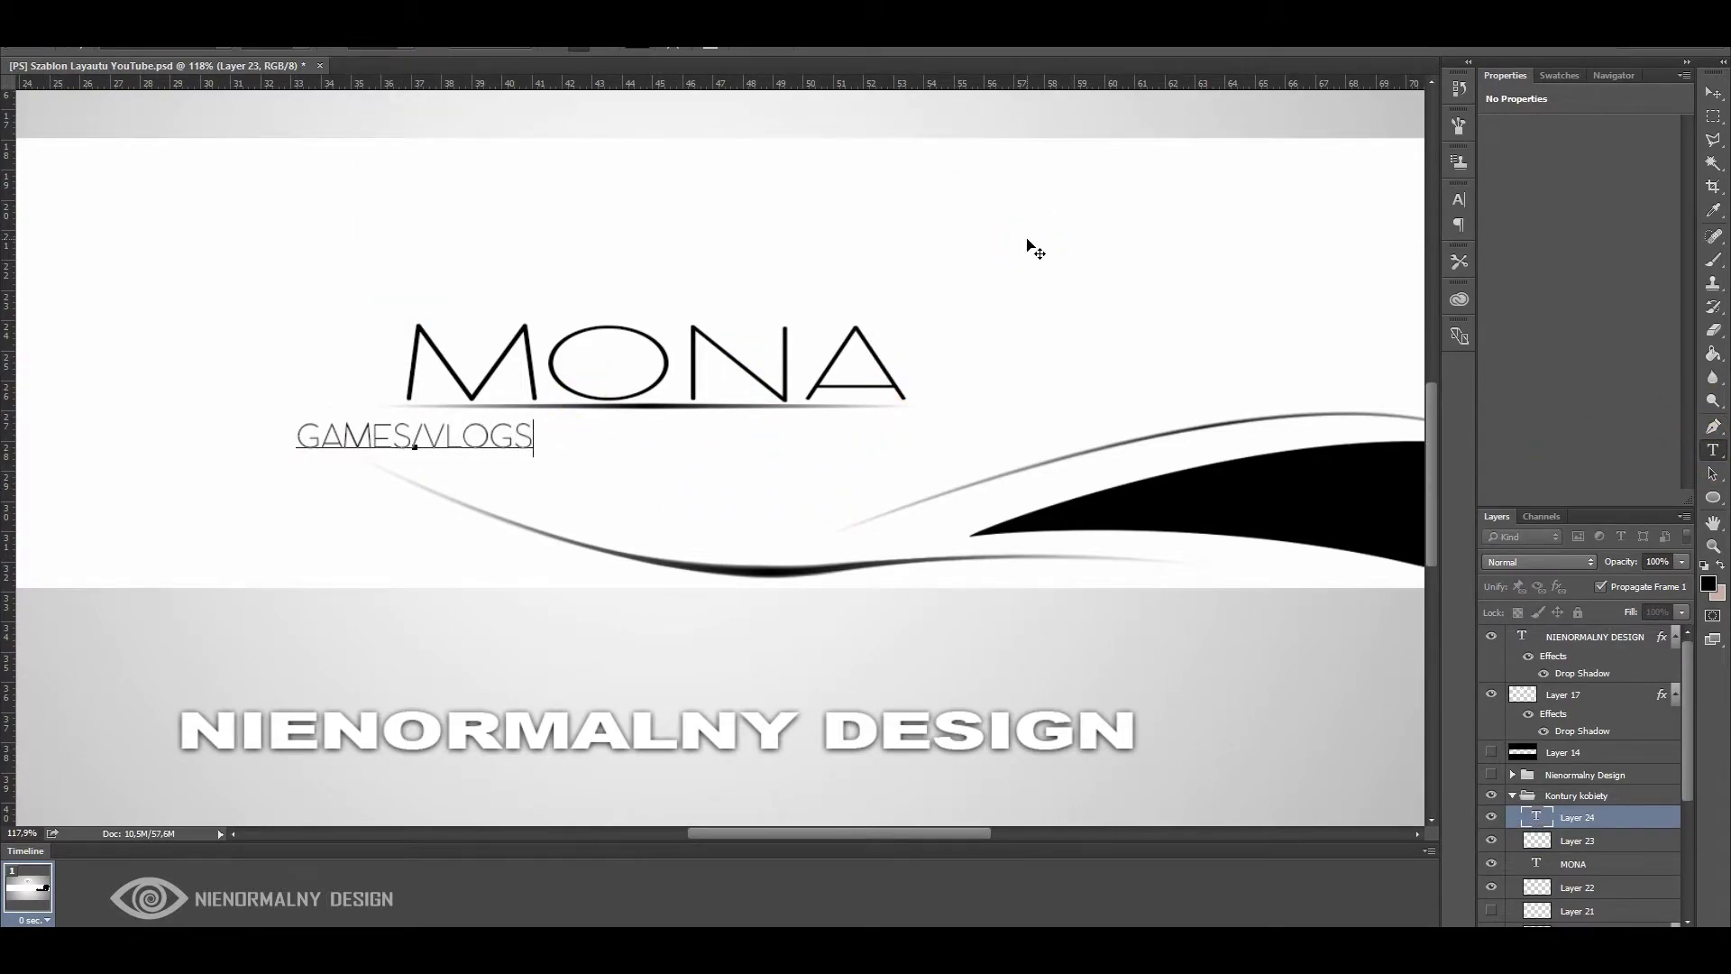
{"action": "type", "text": "/MORE"}
{"action": "left_click", "coordinate": [951, 378]}
{"action": "key", "text": "v"}
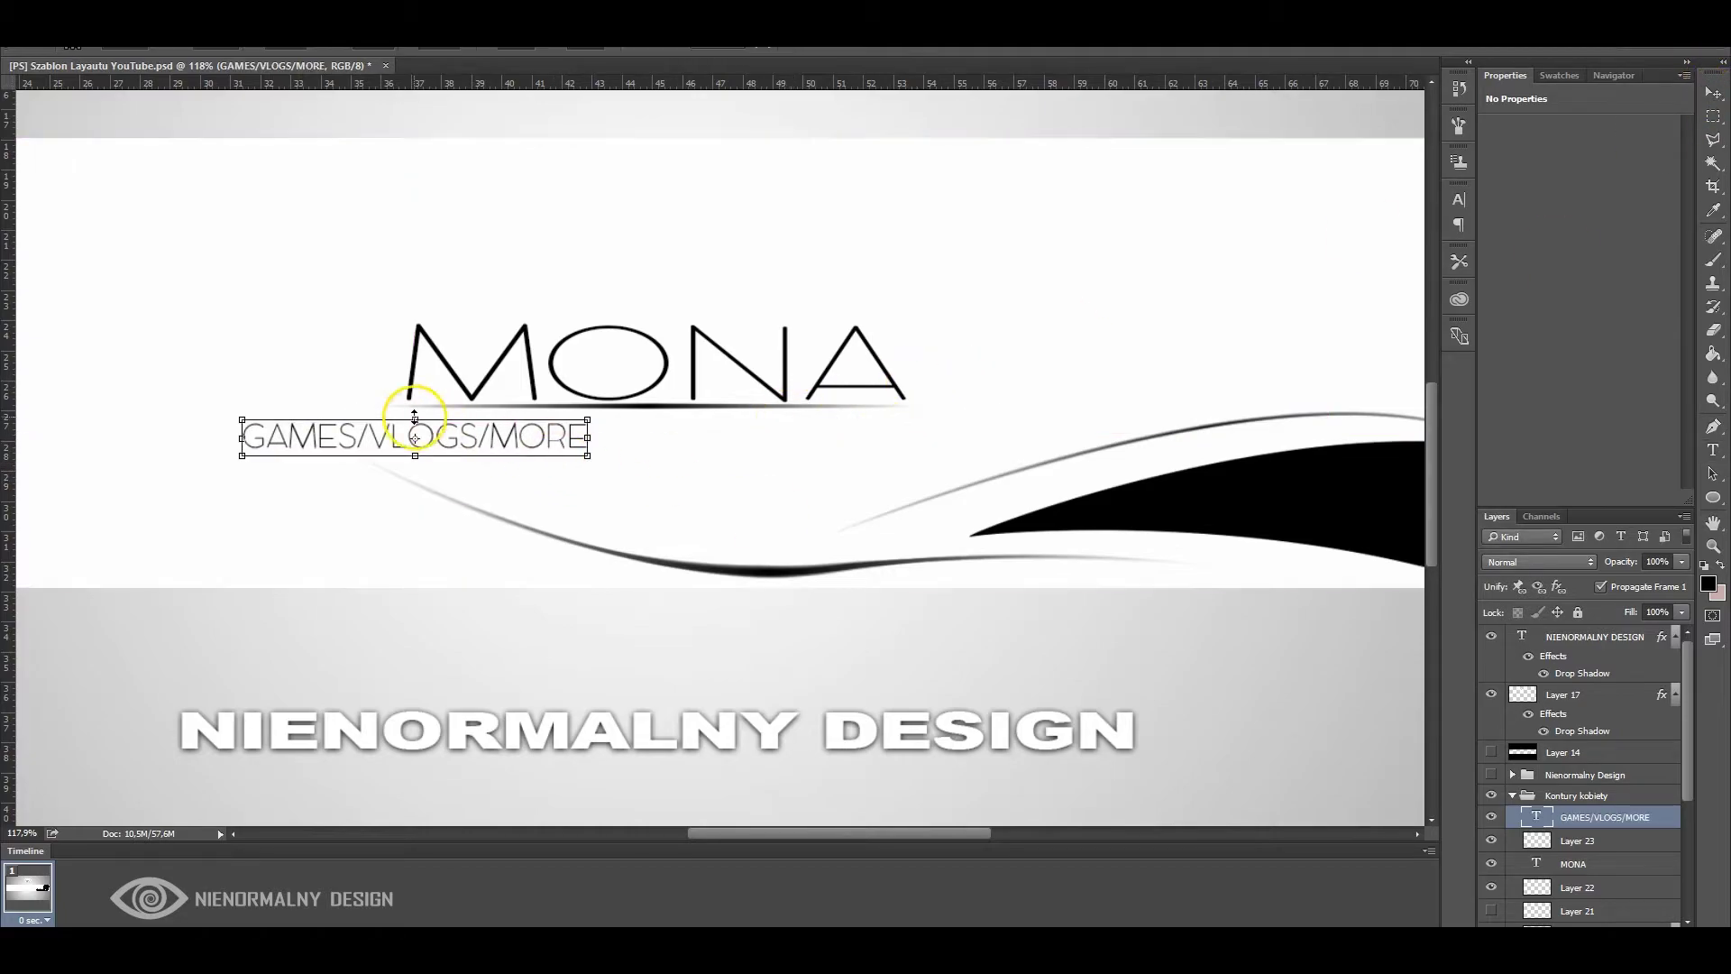
{"action": "mouse_move", "coordinate": [417, 424]}
{"action": "left_mouse_down"}
{"action": "mouse_move", "coordinate": [672, 437]}
{"action": "mouse_move", "coordinate": [695, 455]}
{"action": "left_mouse_up"}
Select the divider line's layer and begin a curved path at the band's lower left
{"action": "scroll", "coordinate": [870, 463], "scroll_direction": "down", "scroll_amount": 3}
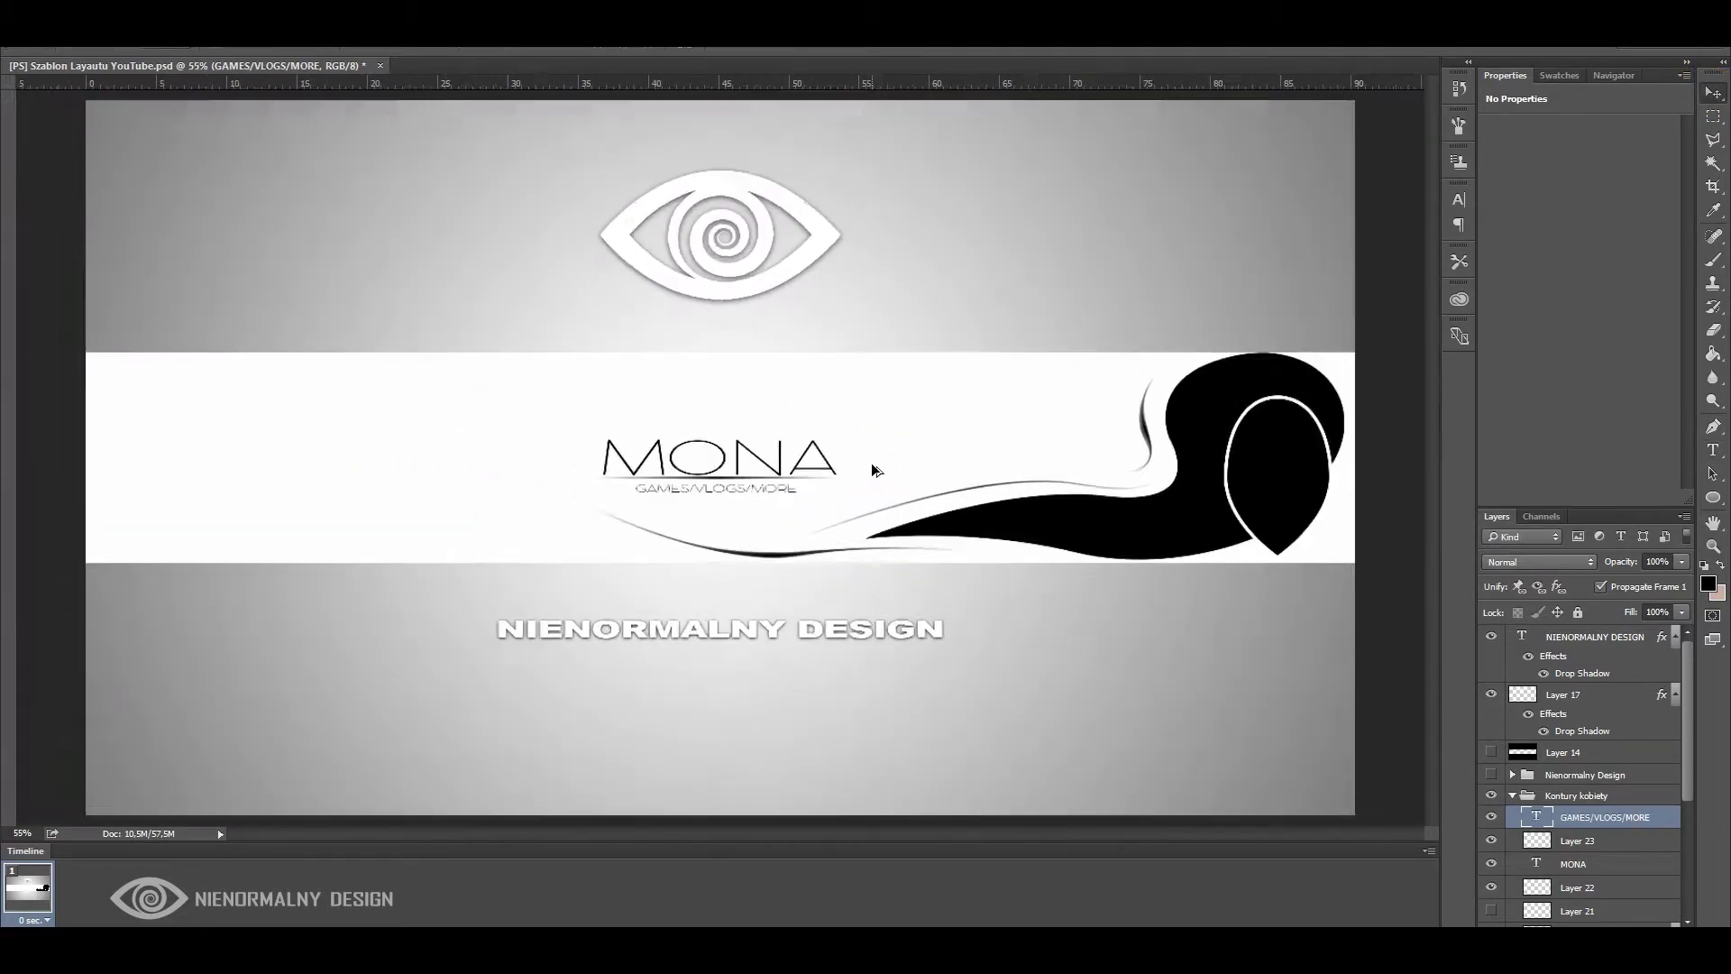
{"action": "scroll", "coordinate": [871, 463], "scroll_direction": "up", "scroll_amount": 2}
{"action": "scroll", "coordinate": [697, 521], "scroll_direction": "down", "scroll_amount": 1}
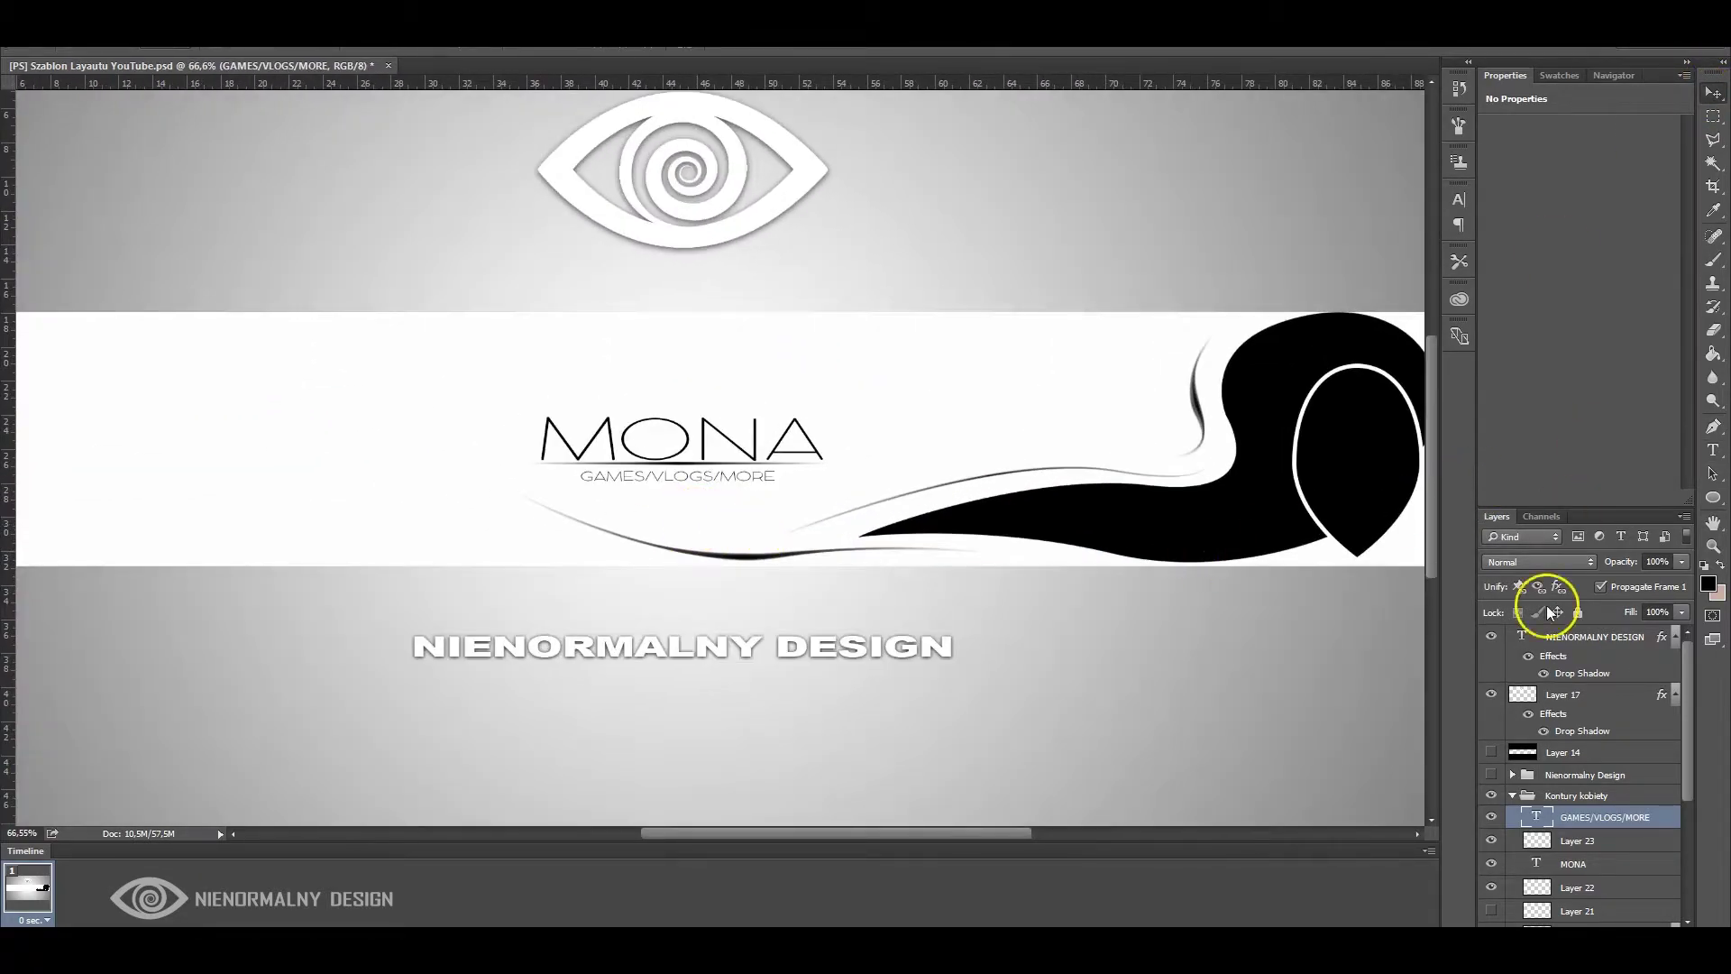
{"action": "key", "text": "alt+bracketleft"}
{"action": "left_click", "coordinate": [1713, 427]}
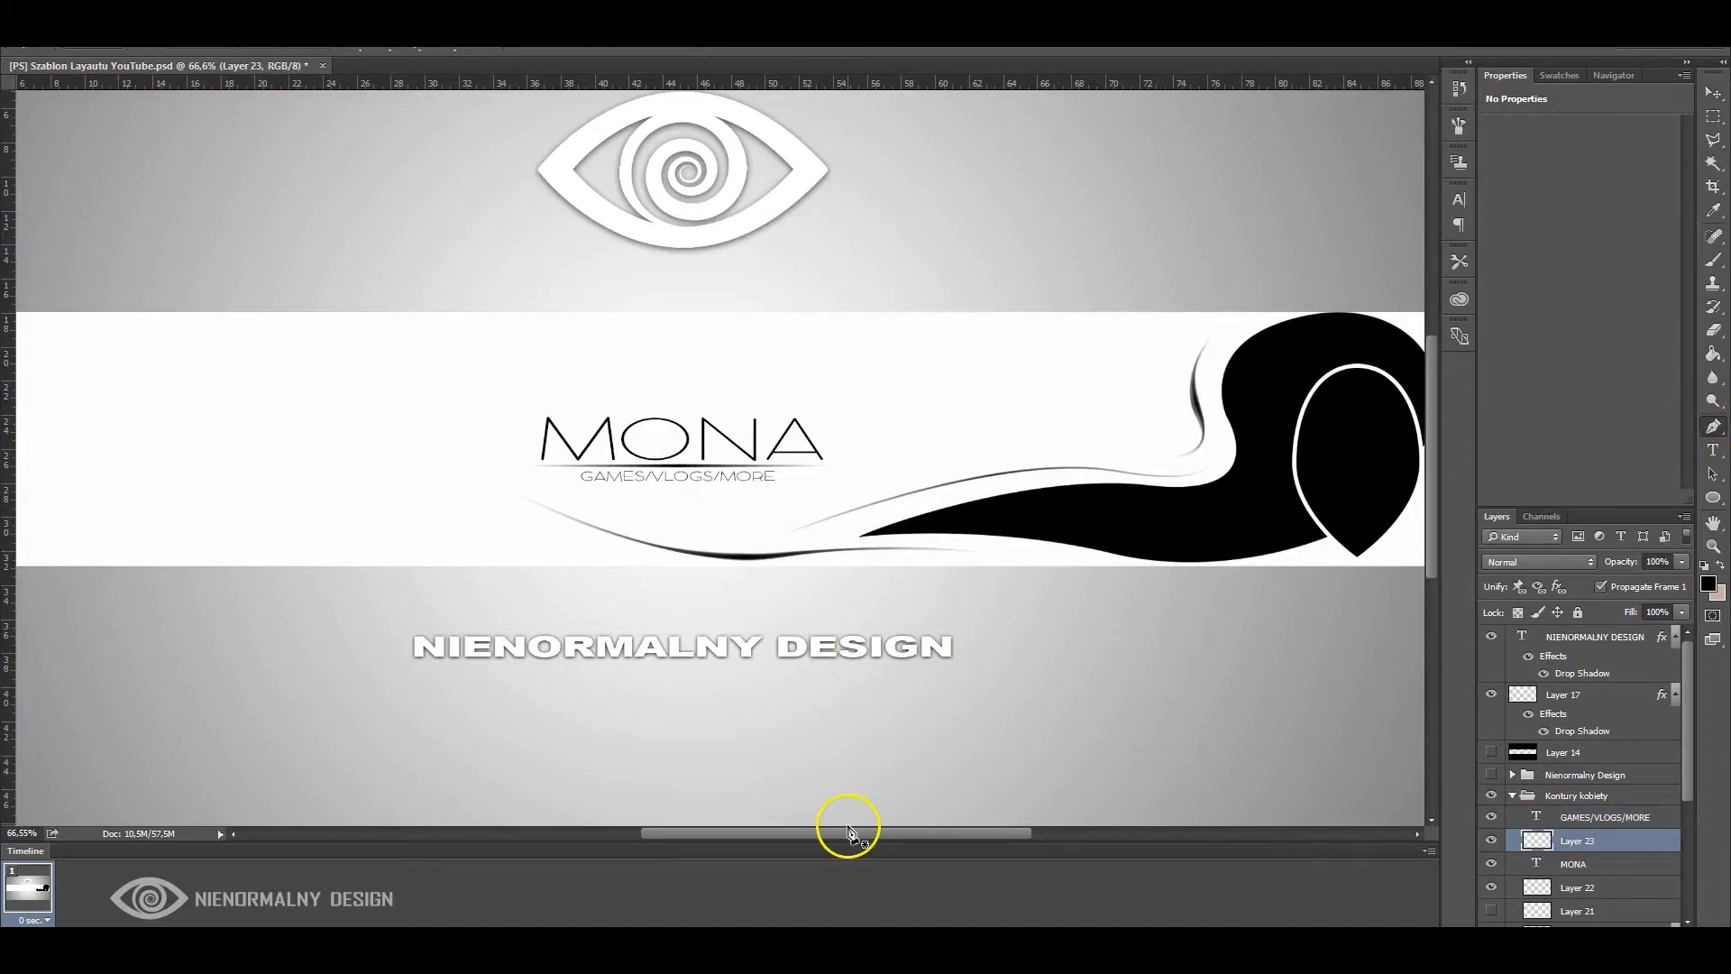
{"action": "left_click_drag", "start_coordinate": [791, 821], "coordinate": [648, 822]}
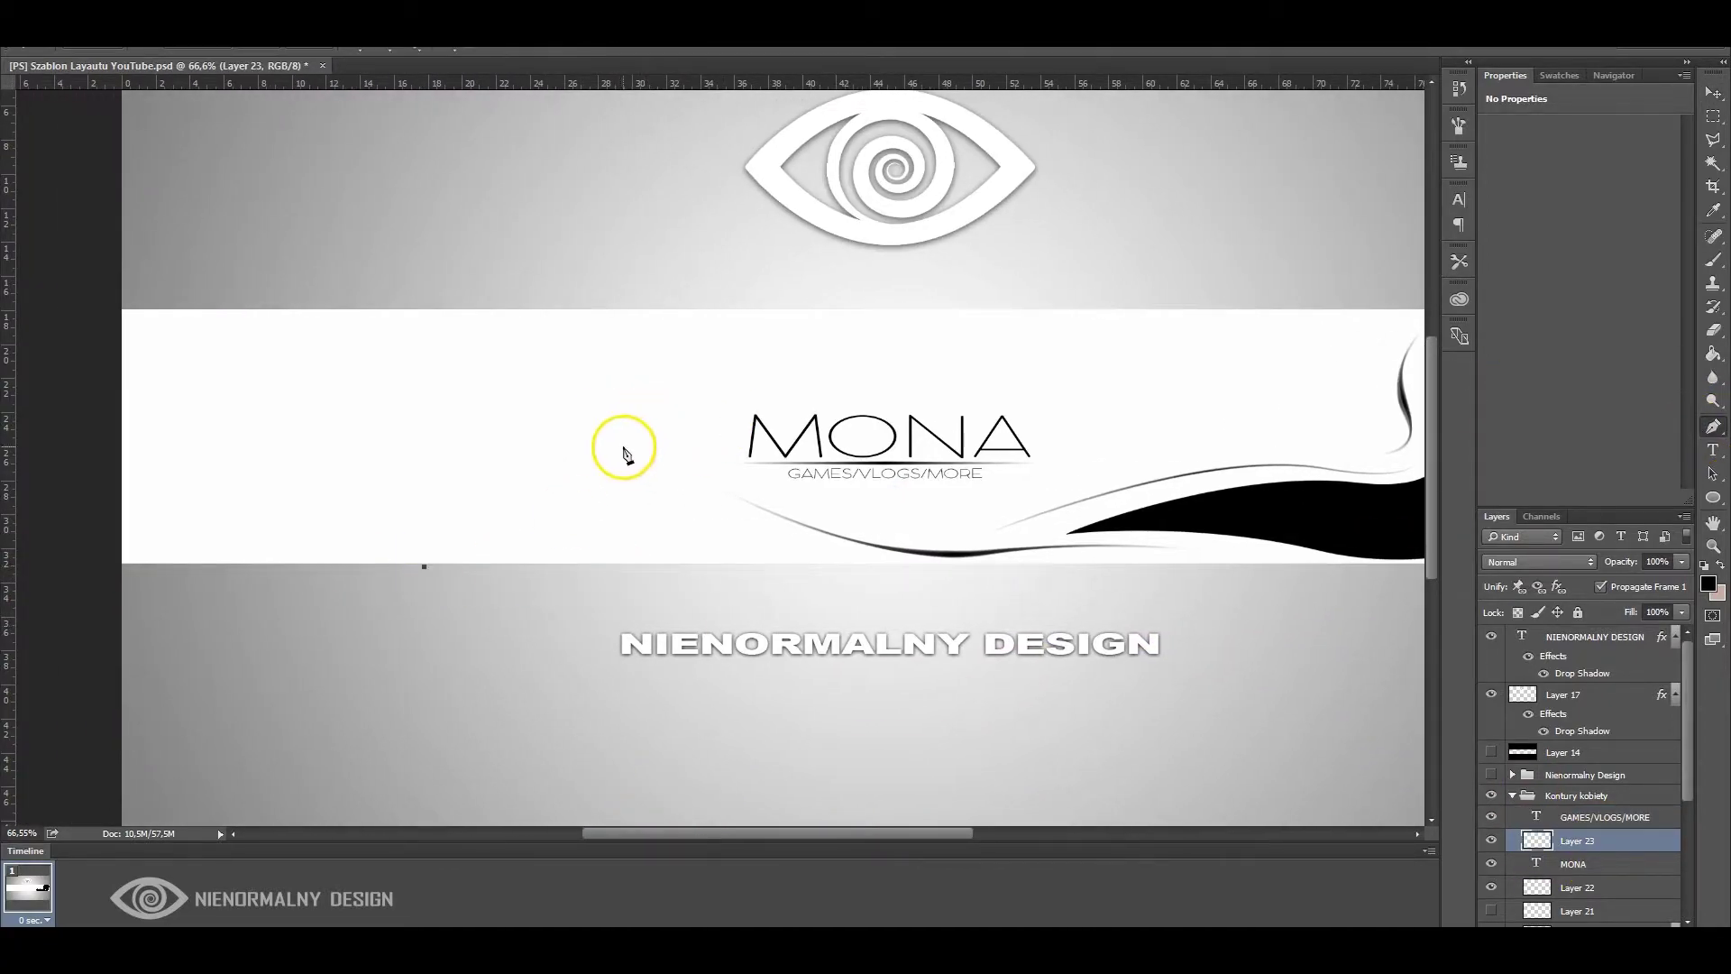
{"action": "left_click_drag", "start_coordinate": [592, 451], "coordinate": [635, 385]}
Draw a closed hair outline across the band's left side and fill it with Black
{"action": "left_click_drag", "start_coordinate": [1029, 311], "coordinate": [1272, 367]}
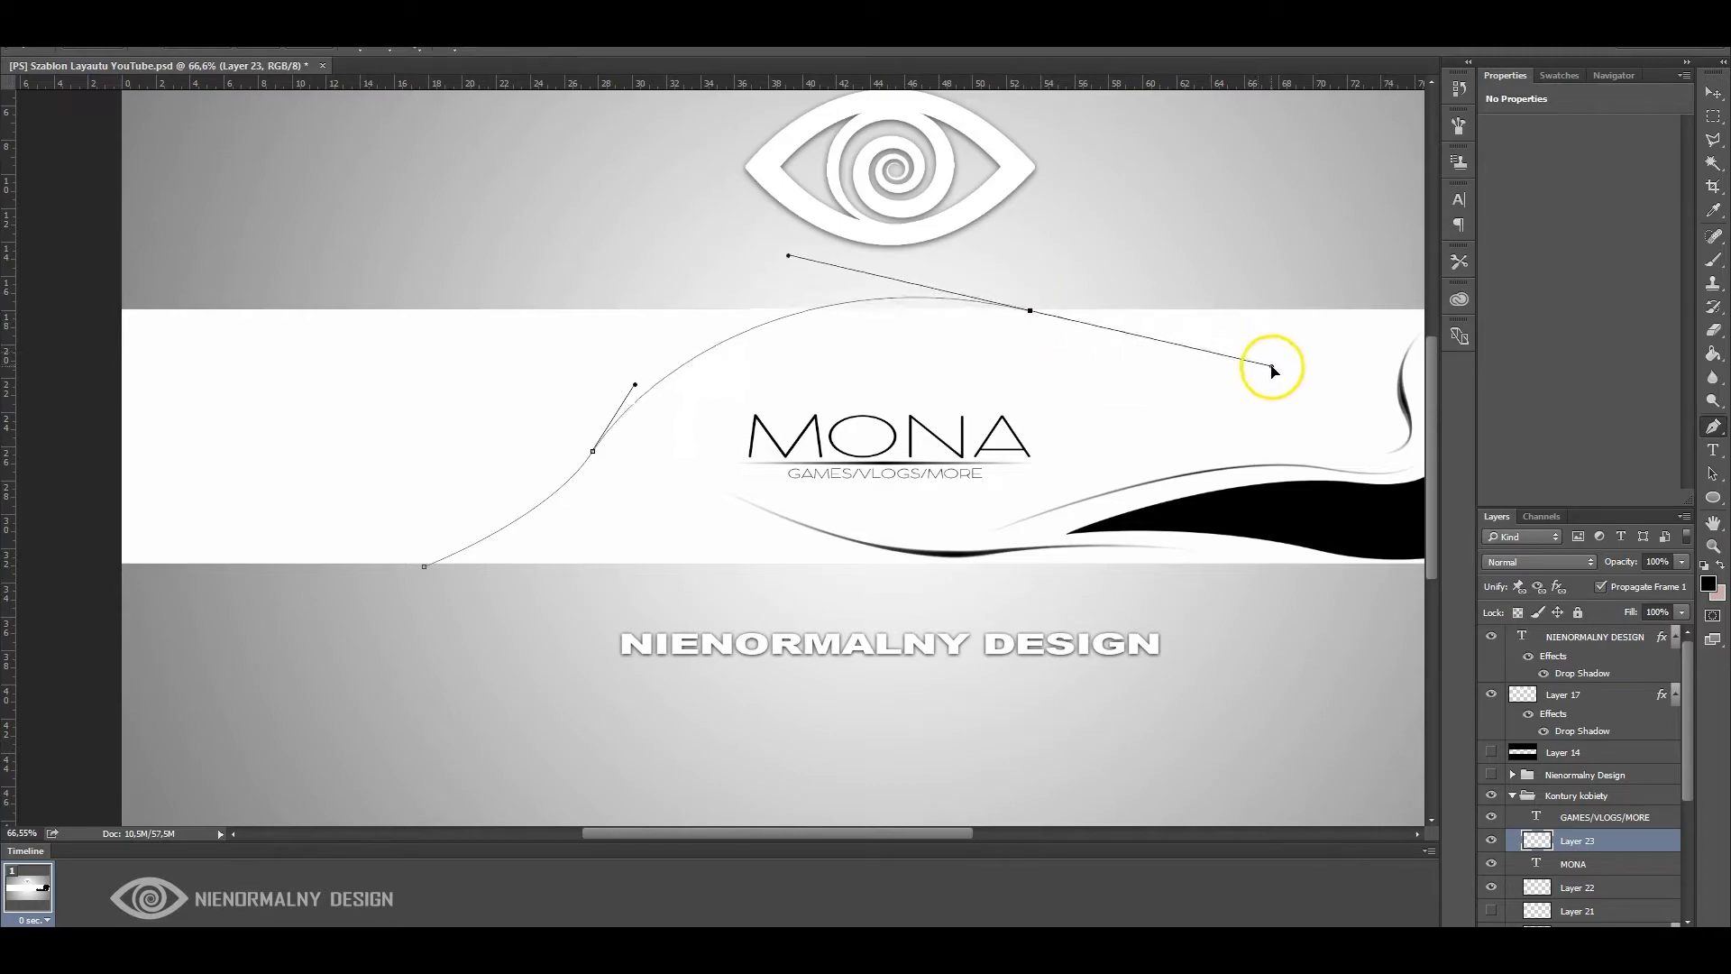
{"action": "left_click_drag", "start_coordinate": [1032, 313], "coordinate": [1271, 366]}
{"action": "left_click_drag", "start_coordinate": [652, 276], "coordinate": [449, 380]}
{"action": "left_click_drag", "start_coordinate": [102, 294], "coordinate": [120, 514]}
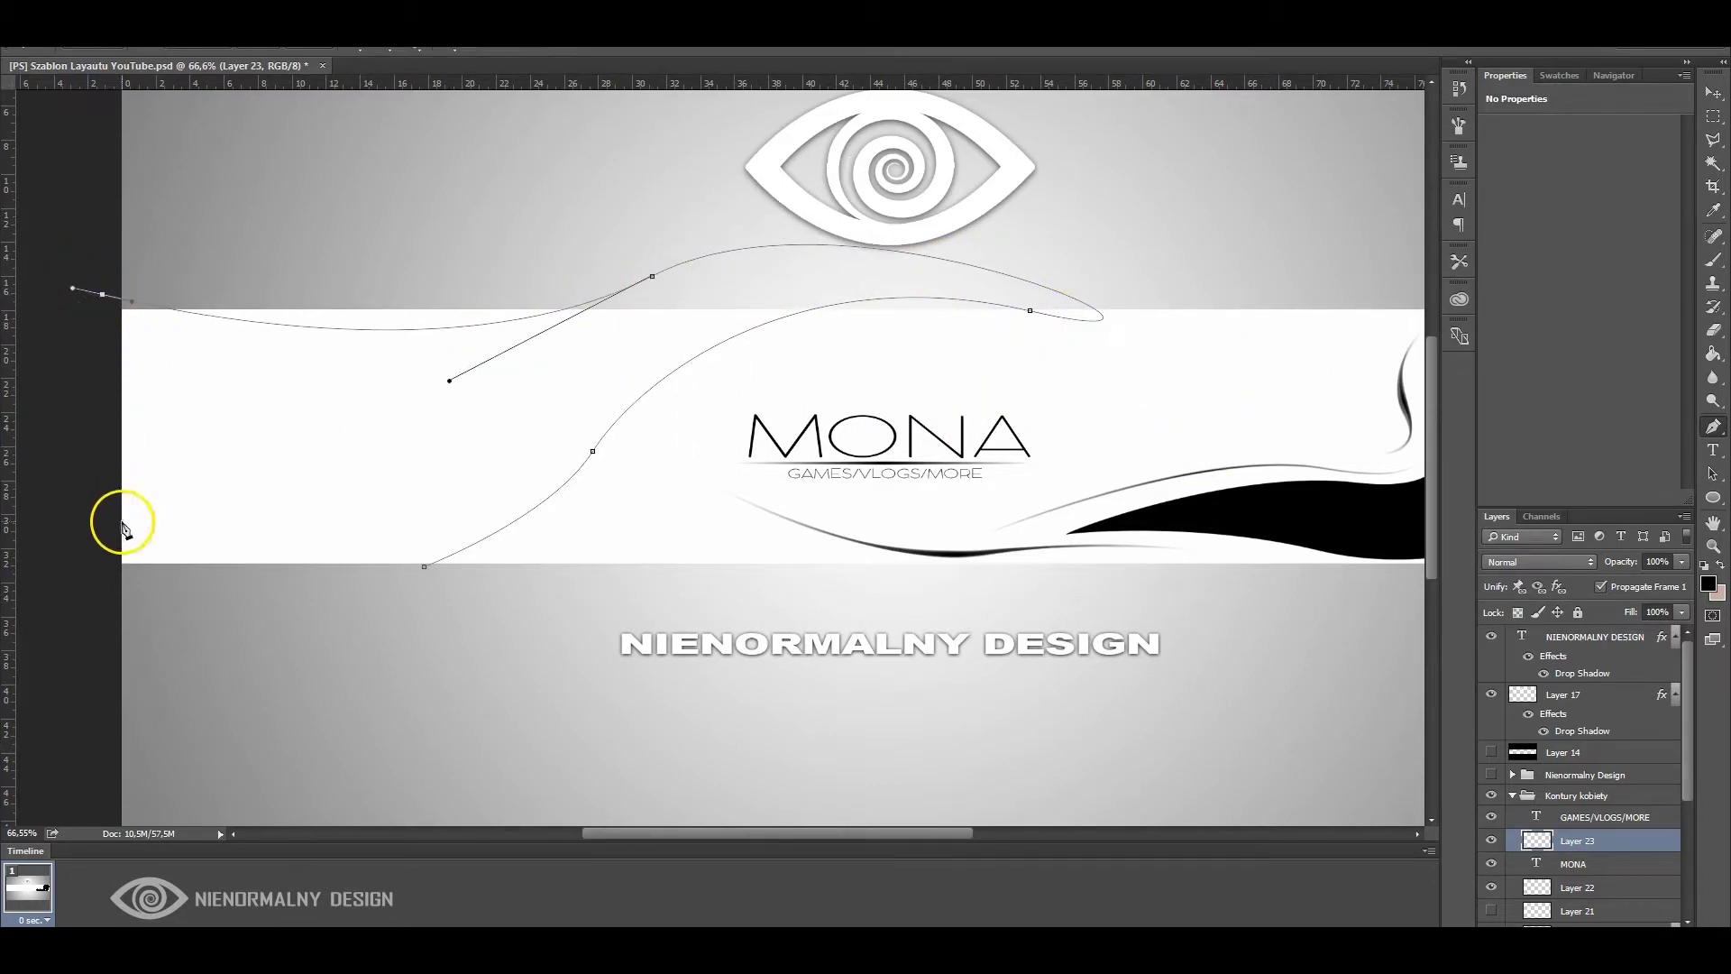
{"action": "left_click_drag", "start_coordinate": [146, 634], "coordinate": [270, 664]}
{"action": "left_click", "coordinate": [424, 566]}
{"action": "right_click", "coordinate": [582, 354]}
{"action": "left_click", "coordinate": [631, 461]}
{"action": "left_click", "coordinate": [1172, 279]}
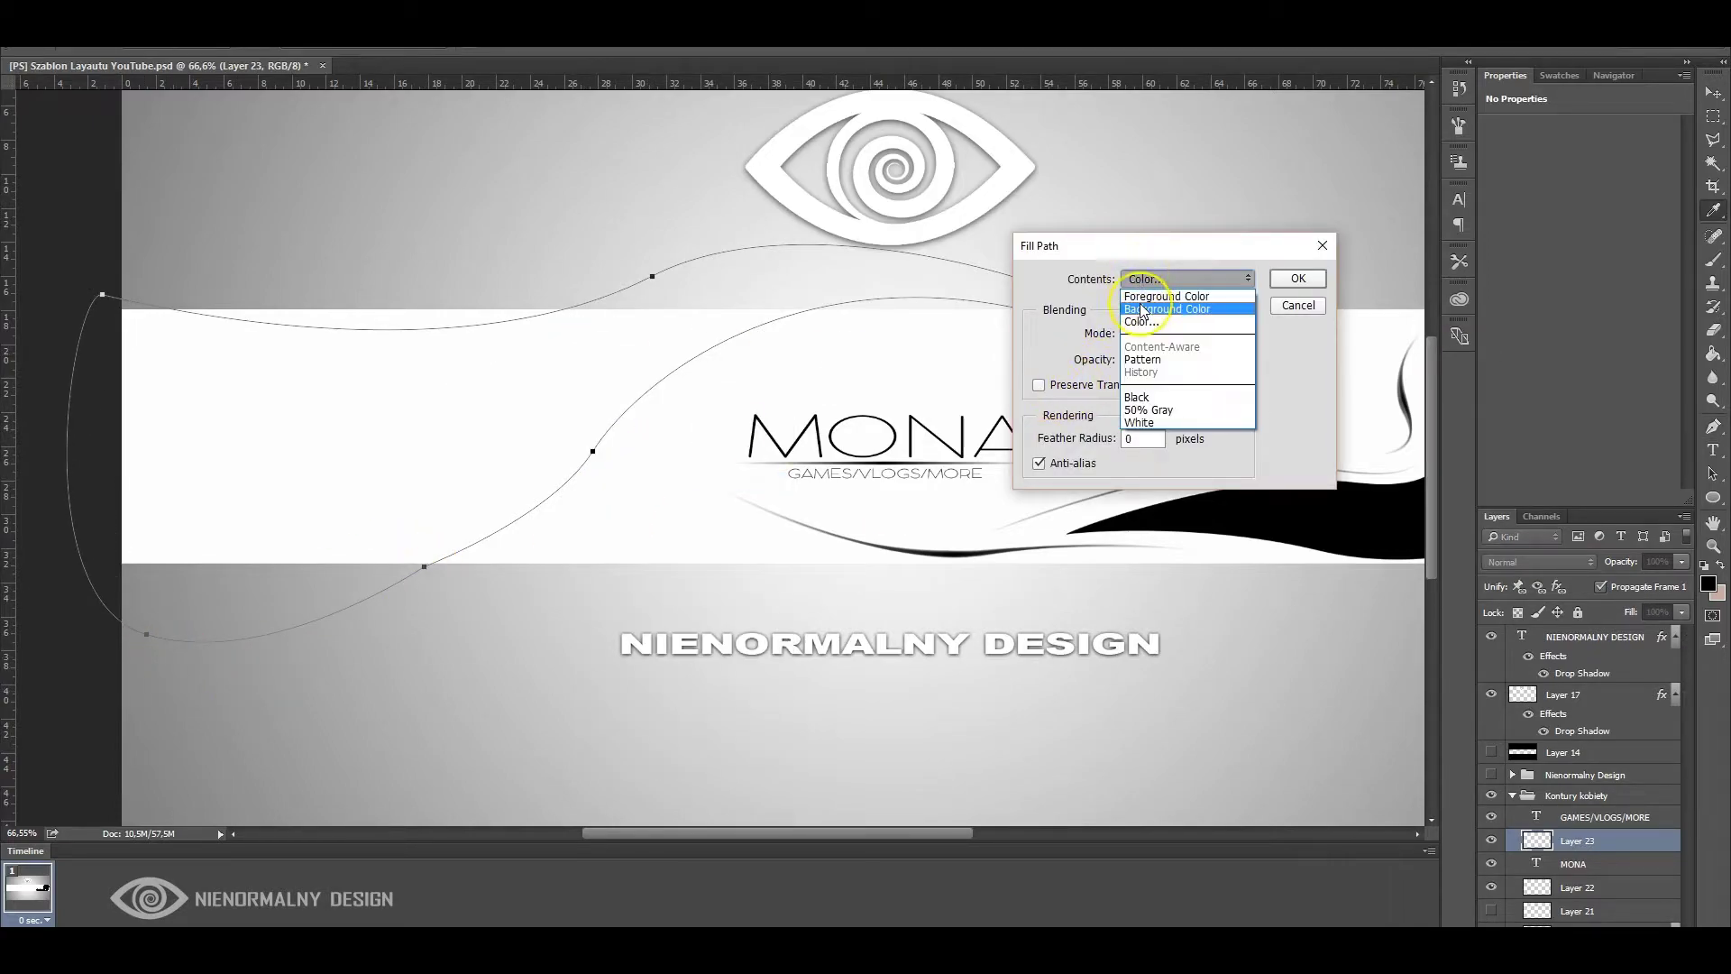
{"action": "left_click", "coordinate": [1163, 278]}
{"action": "left_click", "coordinate": [1163, 388]}
{"action": "left_click", "coordinate": [1303, 281]}
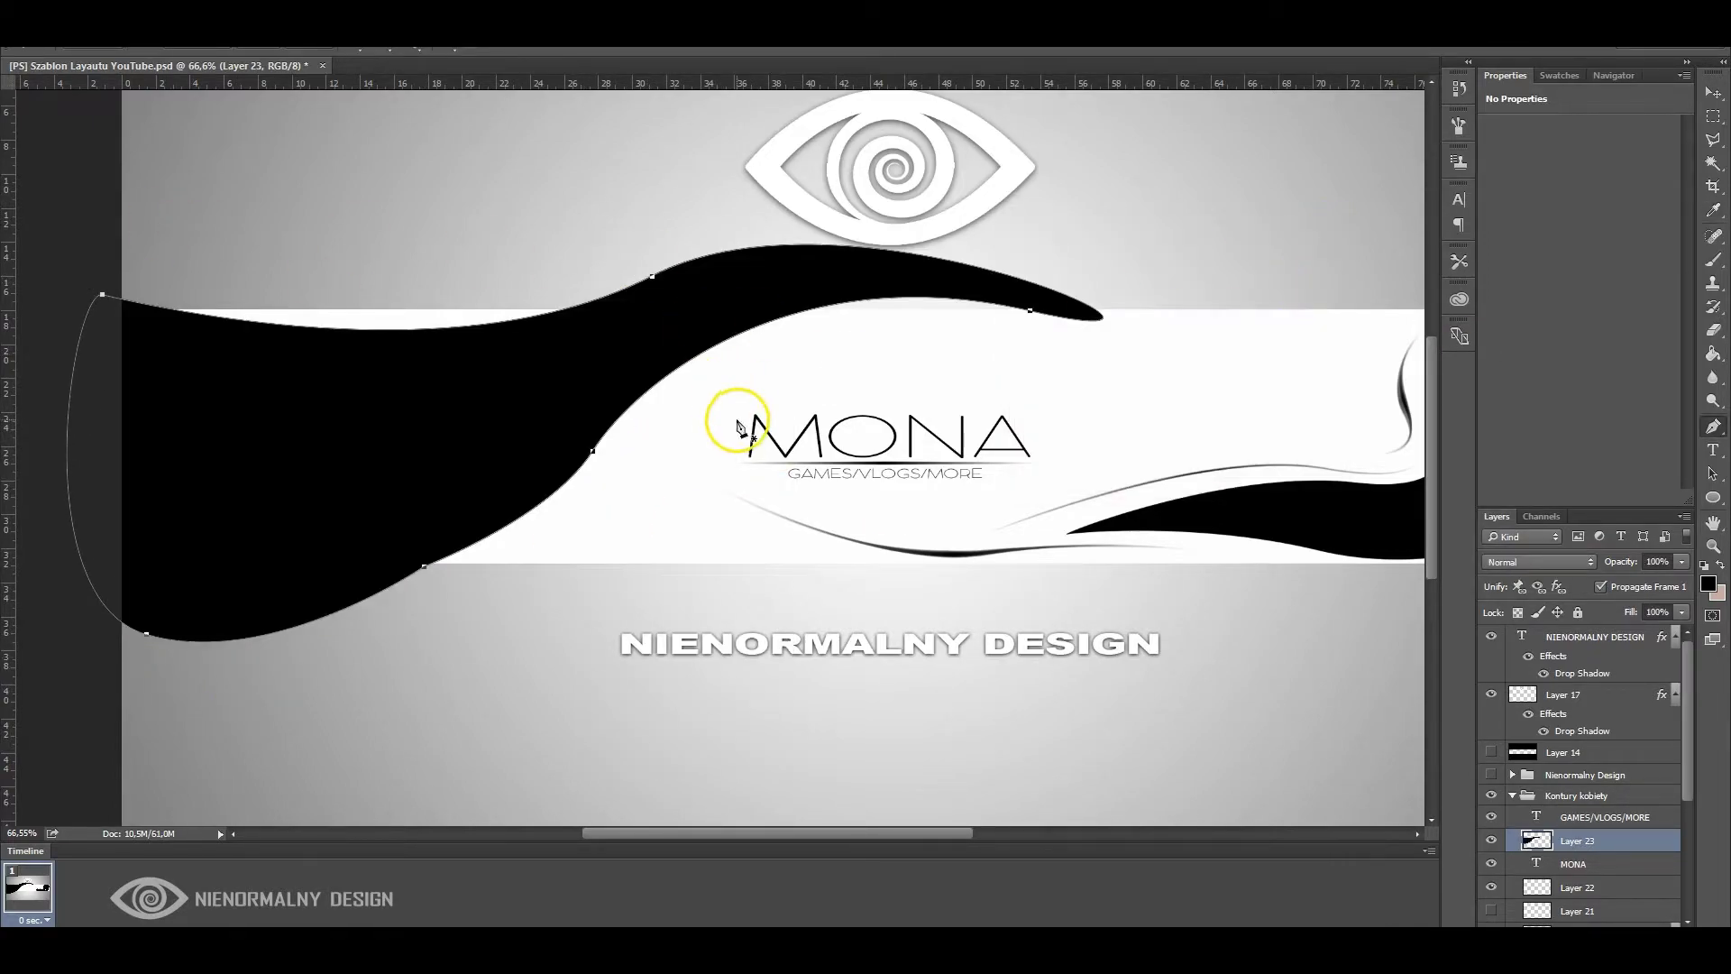
Clip the black shape to the white band, then clear it from the layer
{"action": "scroll", "coordinate": [1558, 772], "scroll_direction": "down", "scroll_amount": 3}
{"action": "right_click", "coordinate": [1587, 848]}
{"action": "left_click", "coordinate": [1587, 420]}
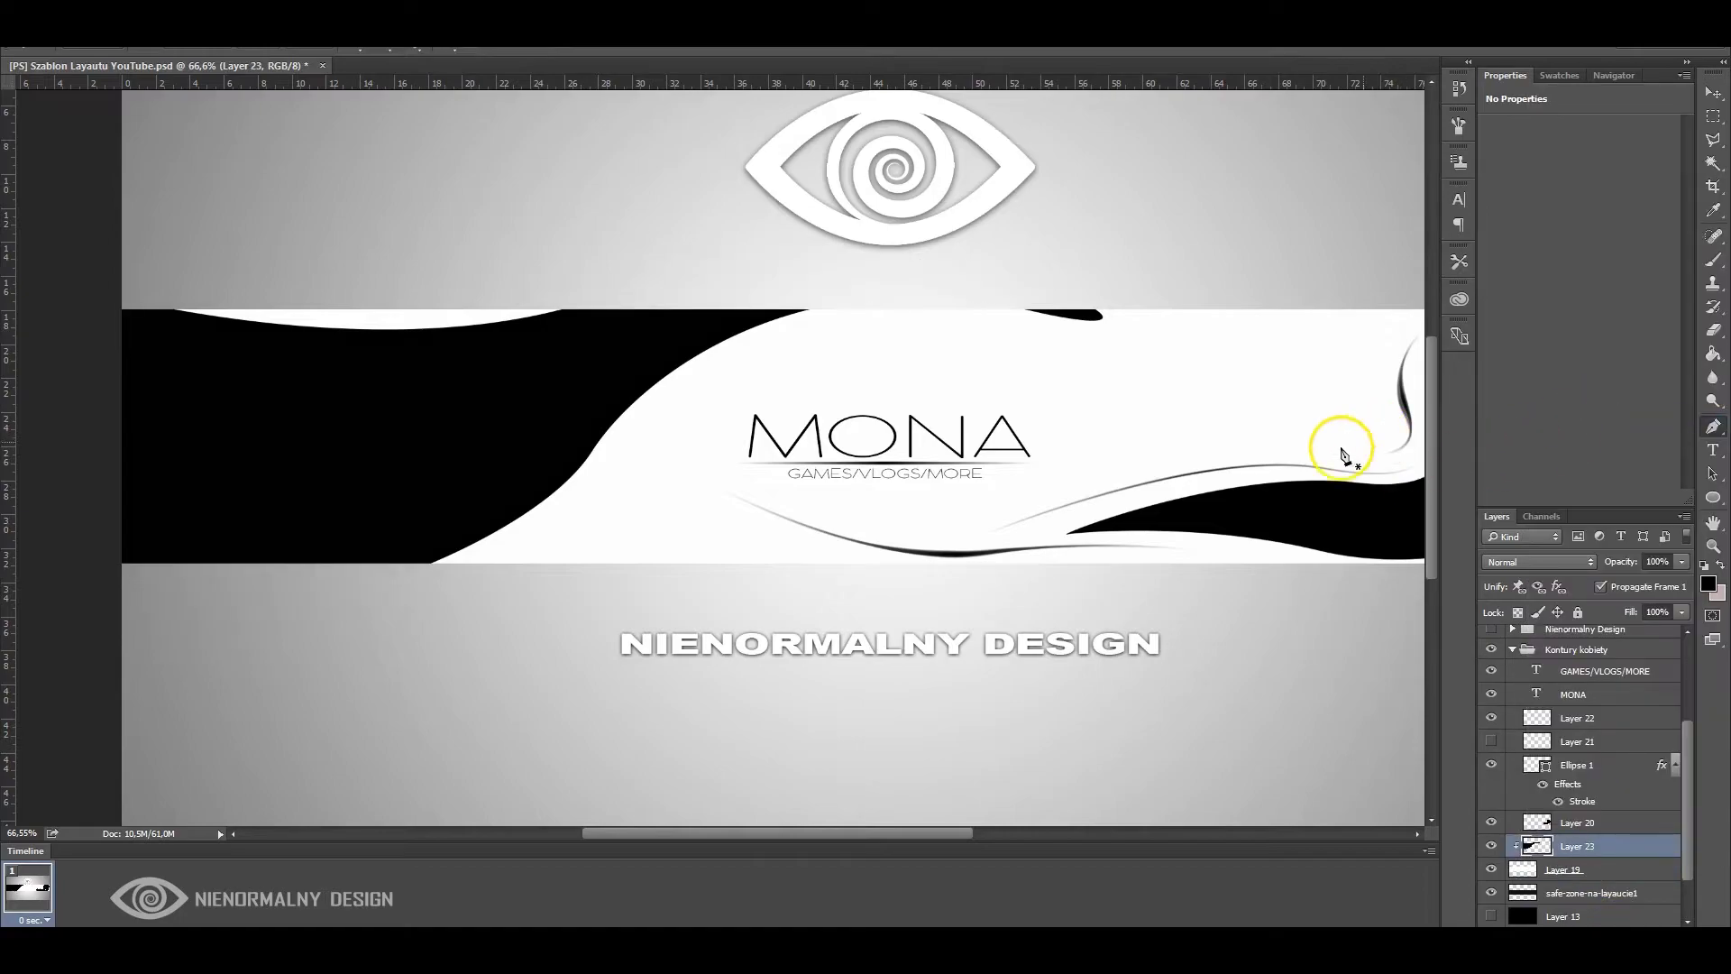
{"action": "left_click", "coordinate": [1535, 846], "text": "ctrl"}
{"action": "key", "text": "Delete"}
{"action": "key", "text": "m"}
{"action": "left_click", "coordinate": [904, 606]}
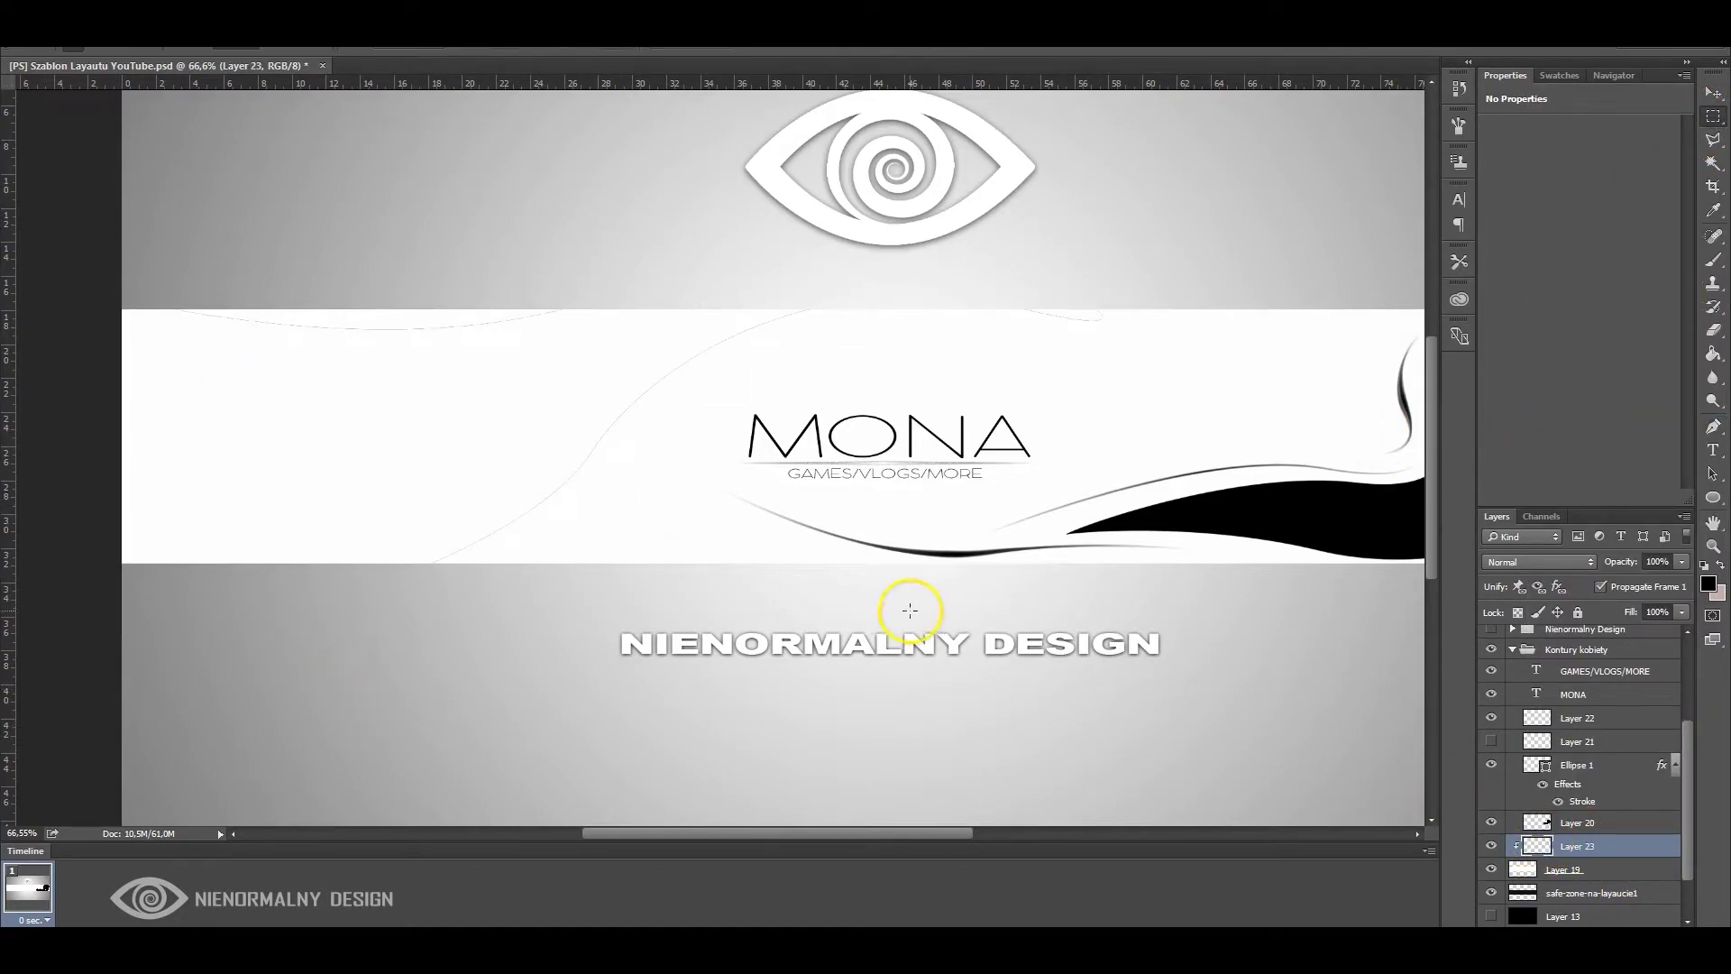
{"action": "key", "text": "Delete"}
{"action": "key", "text": "Escape"}
{"action": "key", "text": "p"}
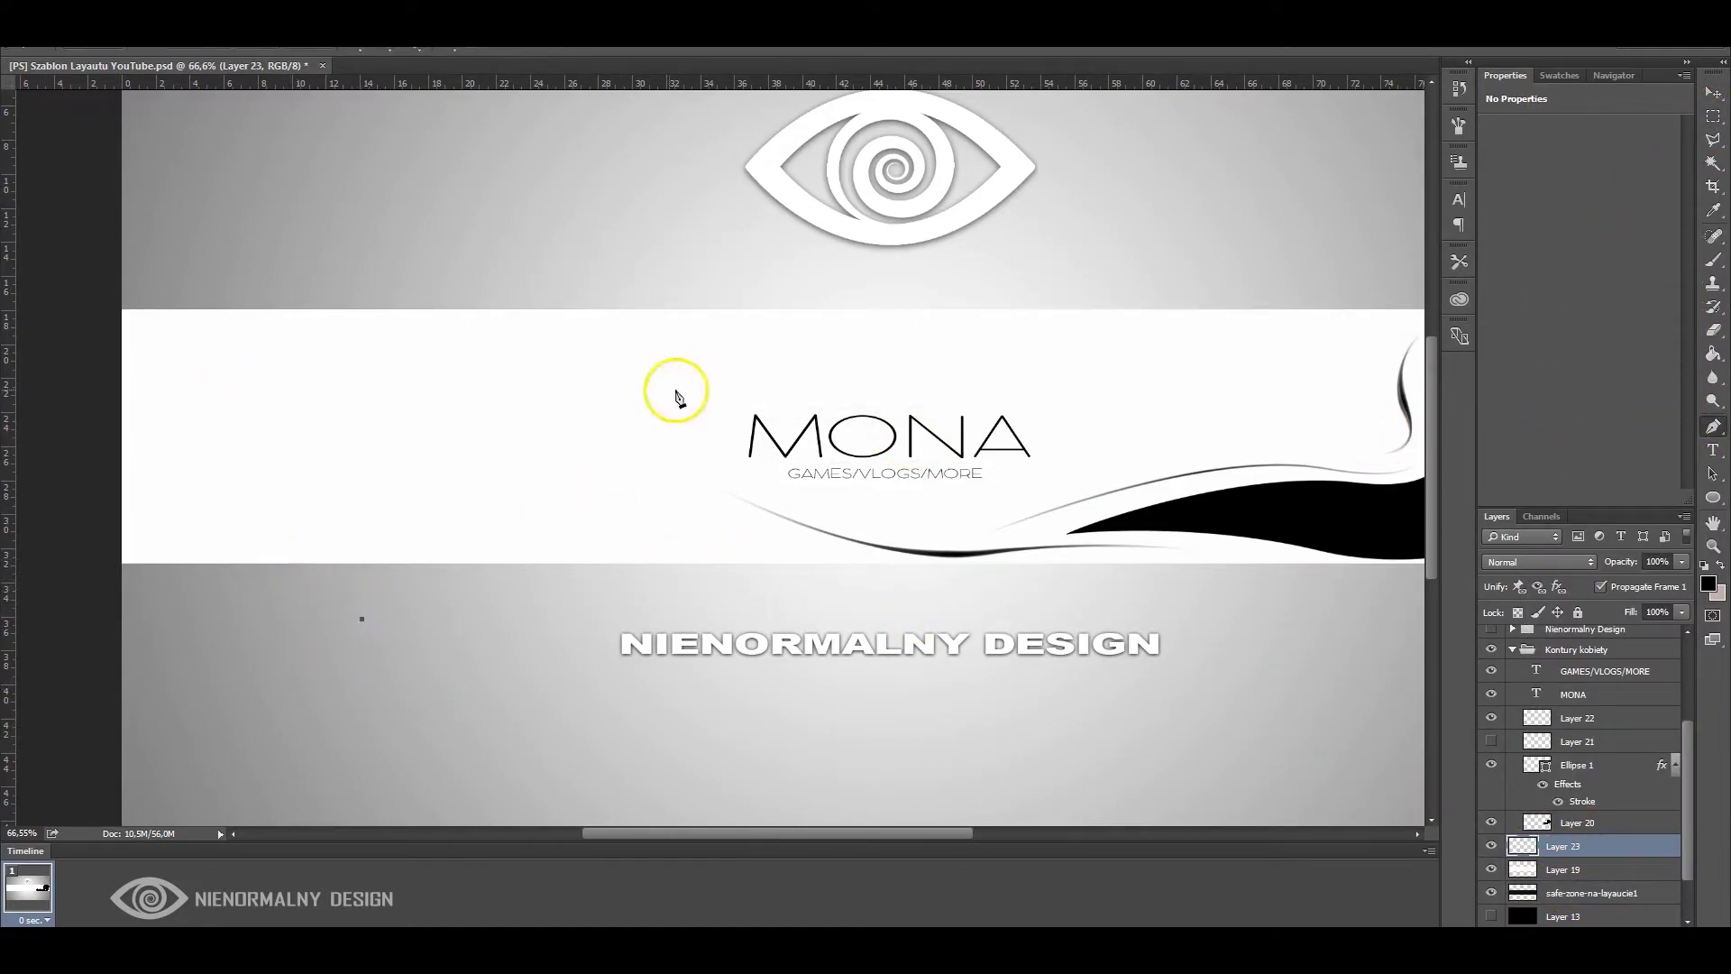
Draw a new hair outline over the band's left end, fill it black, and clip it
{"action": "left_click_drag", "start_coordinate": [586, 473], "coordinate": [675, 460]}
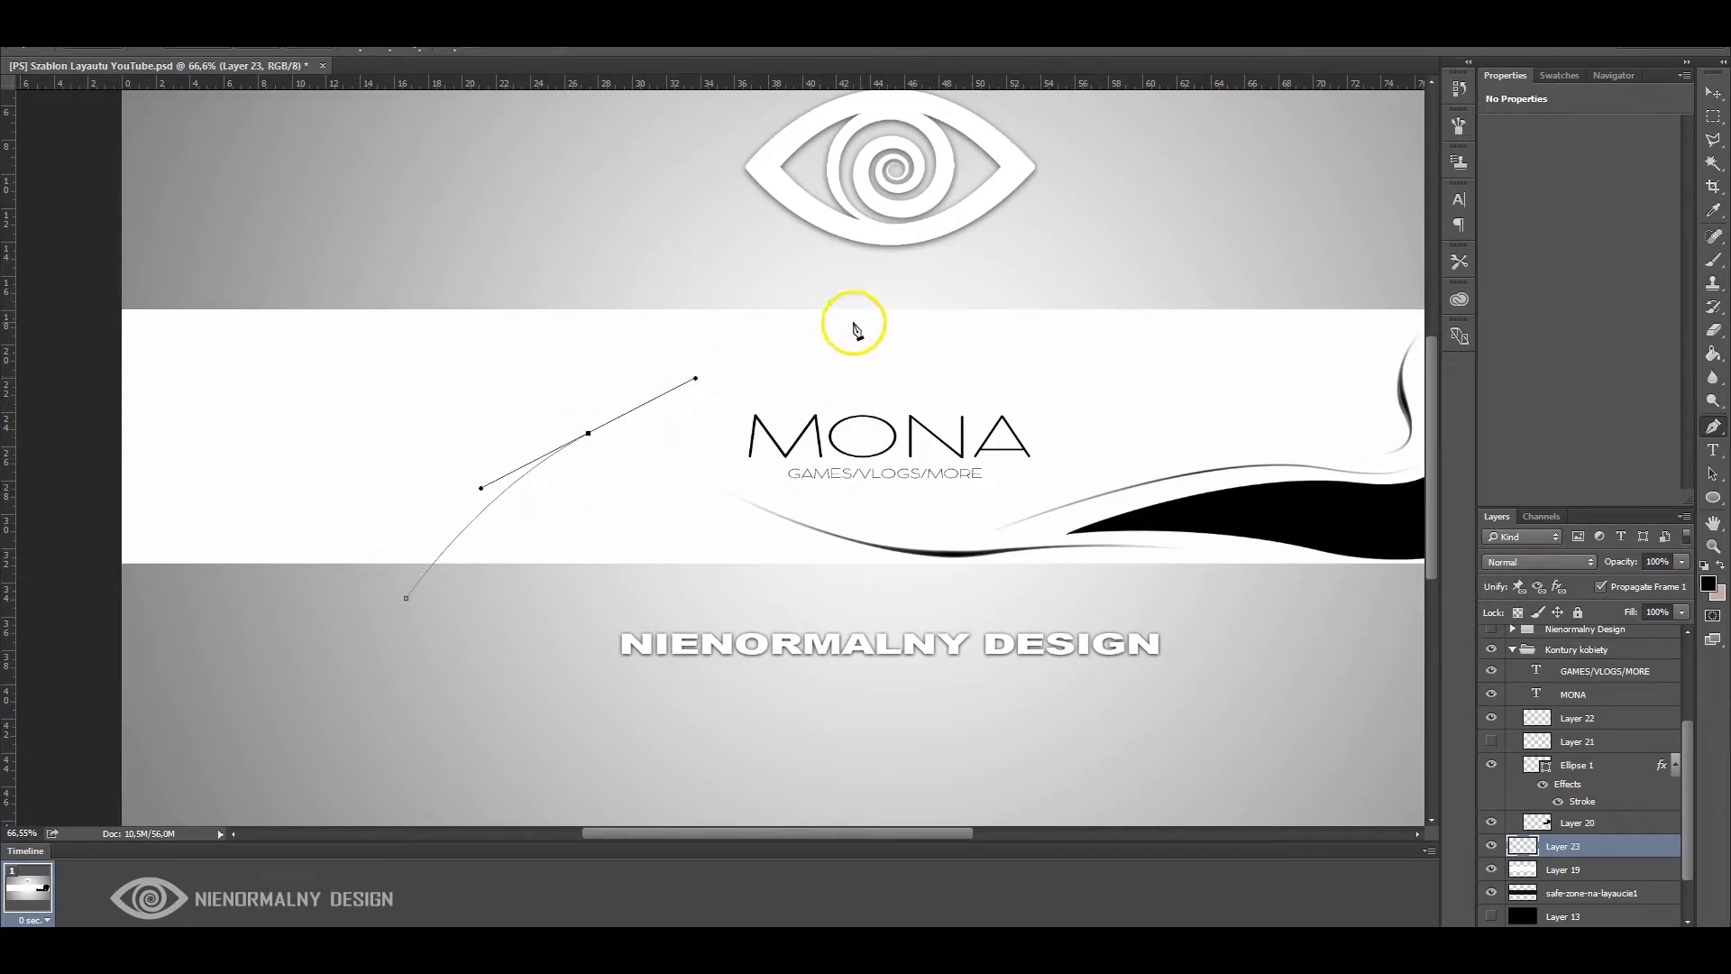
{"action": "left_click_drag", "start_coordinate": [868, 299], "coordinate": [900, 266]}
{"action": "left_click_drag", "start_coordinate": [236, 255], "coordinate": [18, 353]}
{"action": "left_click", "coordinate": [80, 270]}
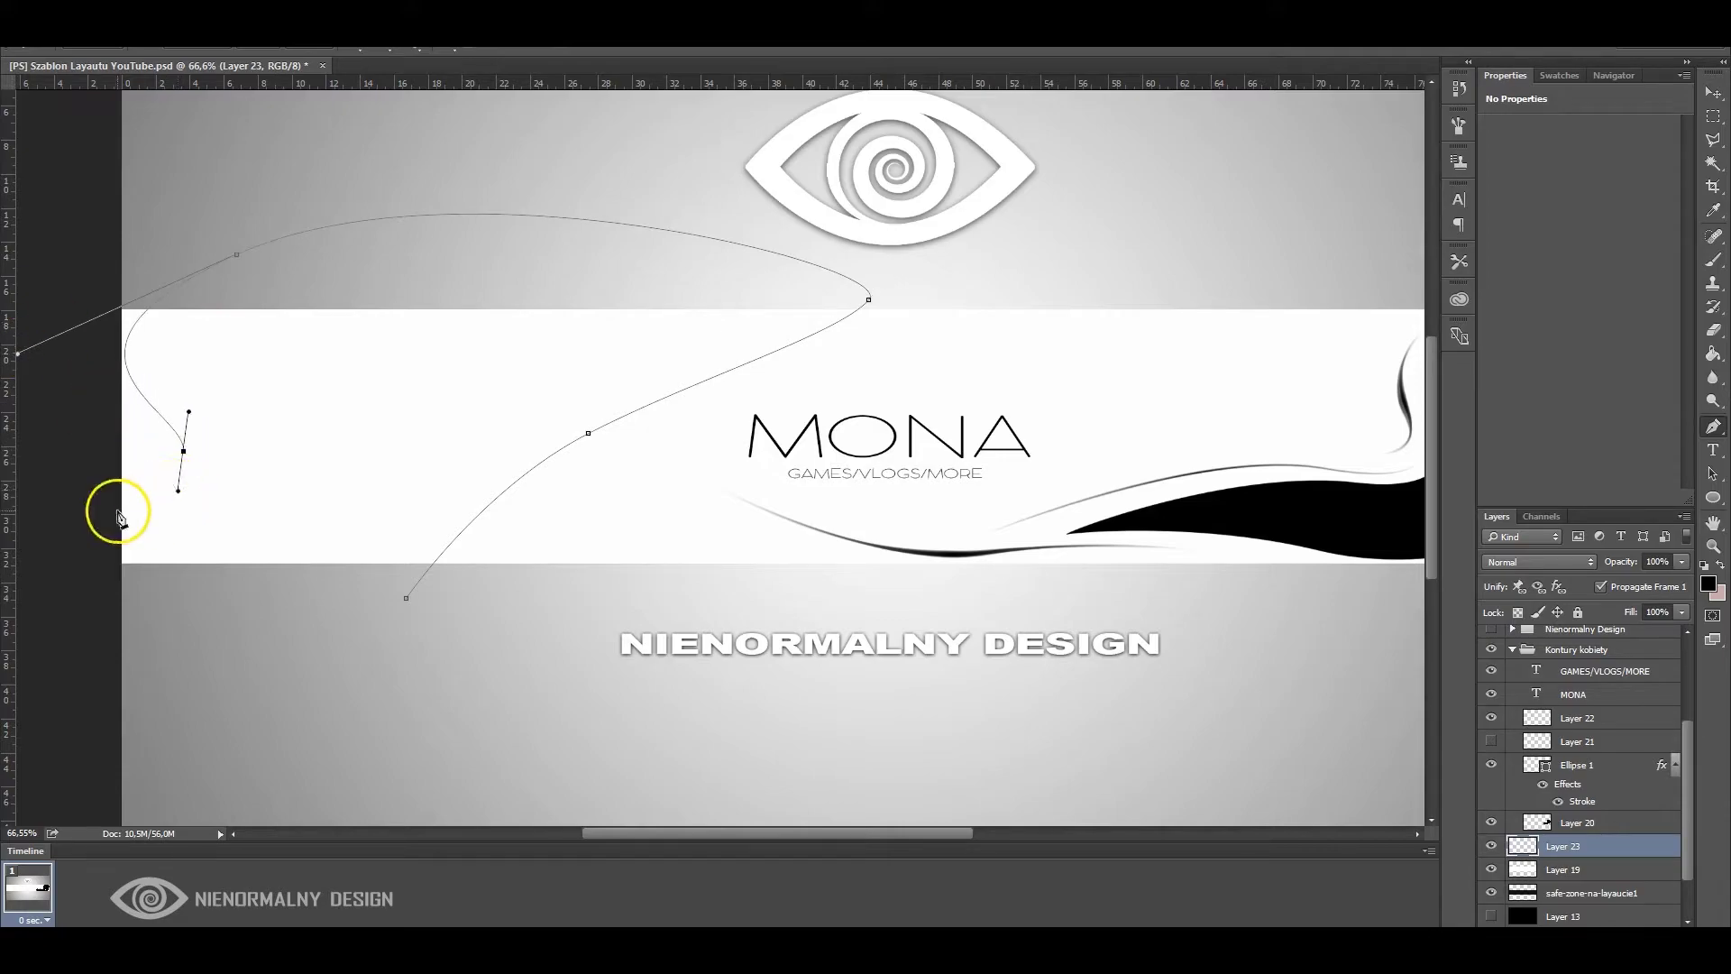
{"action": "right_click", "coordinate": [488, 559]}
{"action": "left_click", "coordinate": [424, 546]}
{"action": "left_click", "coordinate": [1308, 259]}
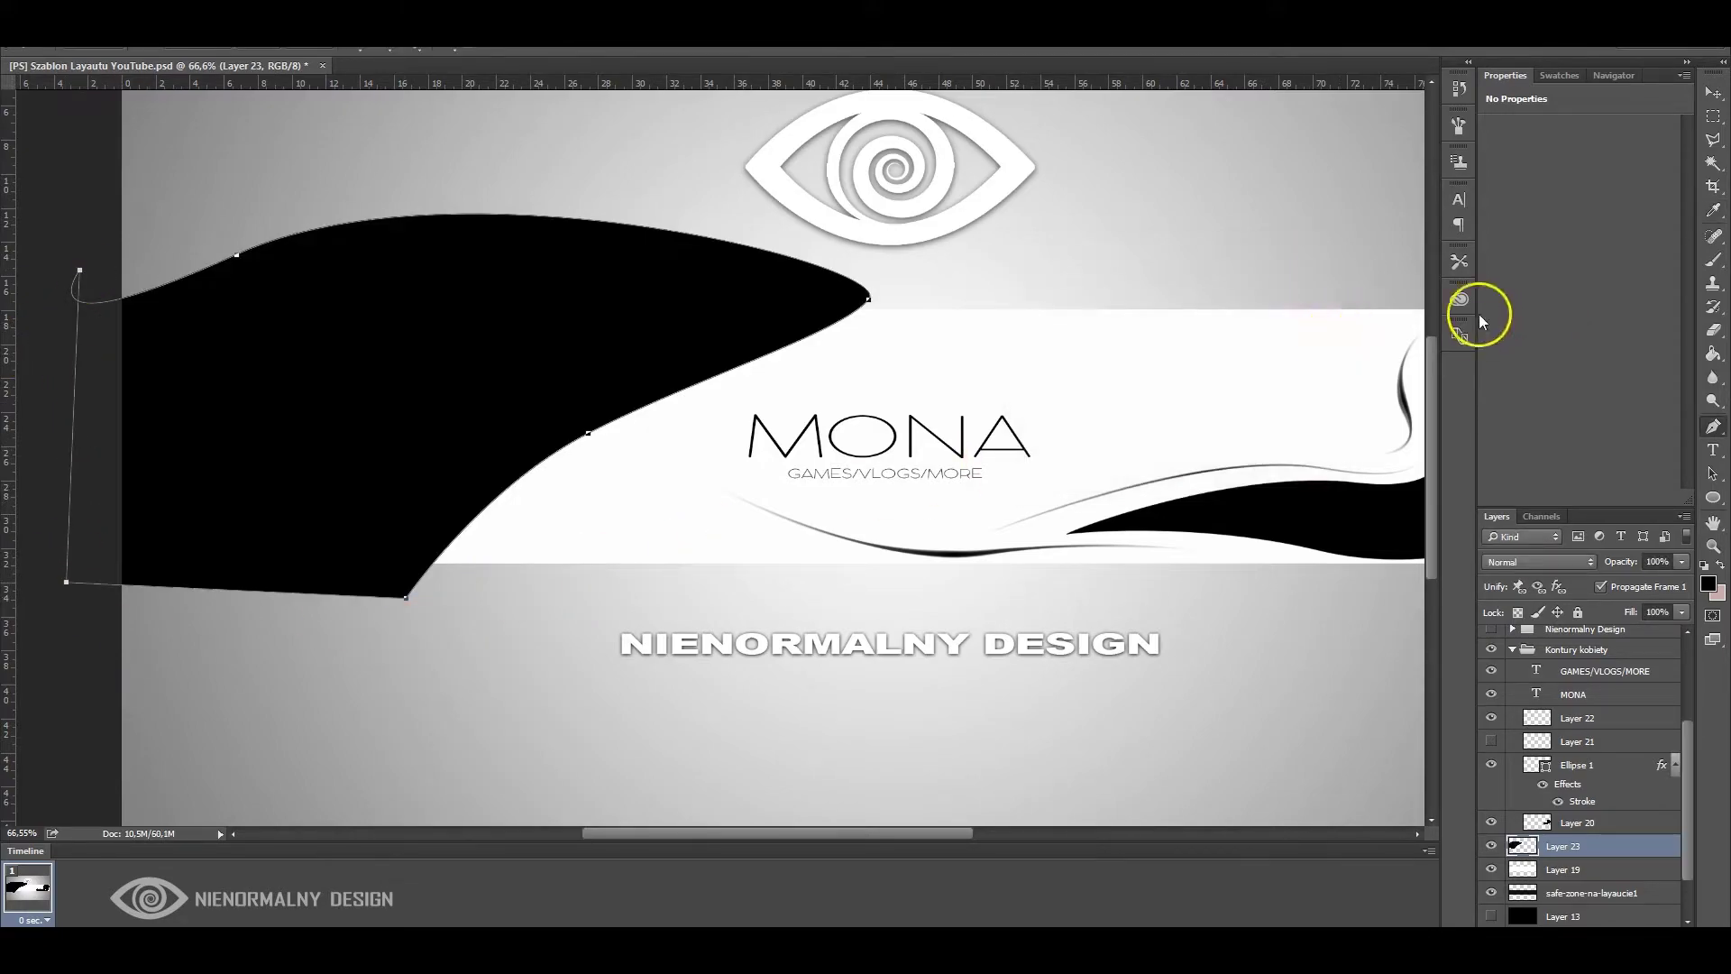
{"action": "right_click", "coordinate": [1526, 846]}
{"action": "left_click", "coordinate": [1596, 420]}
{"action": "left_click_drag", "start_coordinate": [754, 833], "coordinate": [847, 833]}
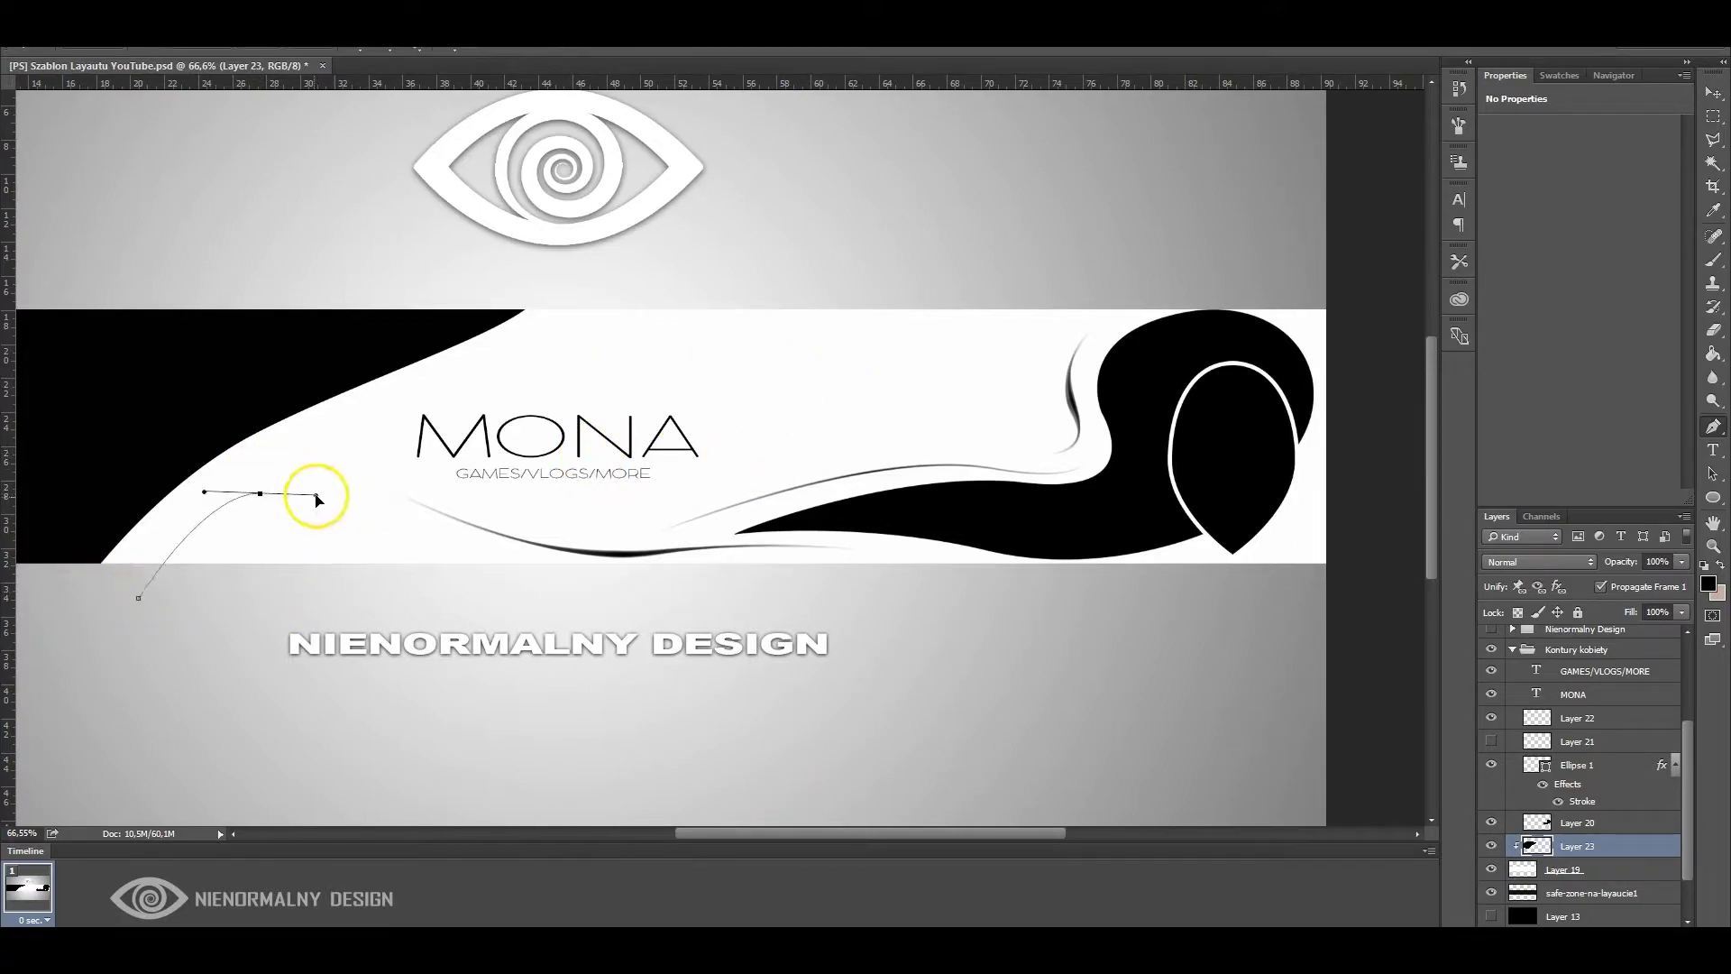
Fill a small black hair piece at lower left and hide the thin grey swoosh lines
{"action": "left_click_drag", "start_coordinate": [495, 582], "coordinate": [564, 541]}
{"action": "left_click", "coordinate": [138, 598]}
{"action": "right_click", "coordinate": [144, 586]}
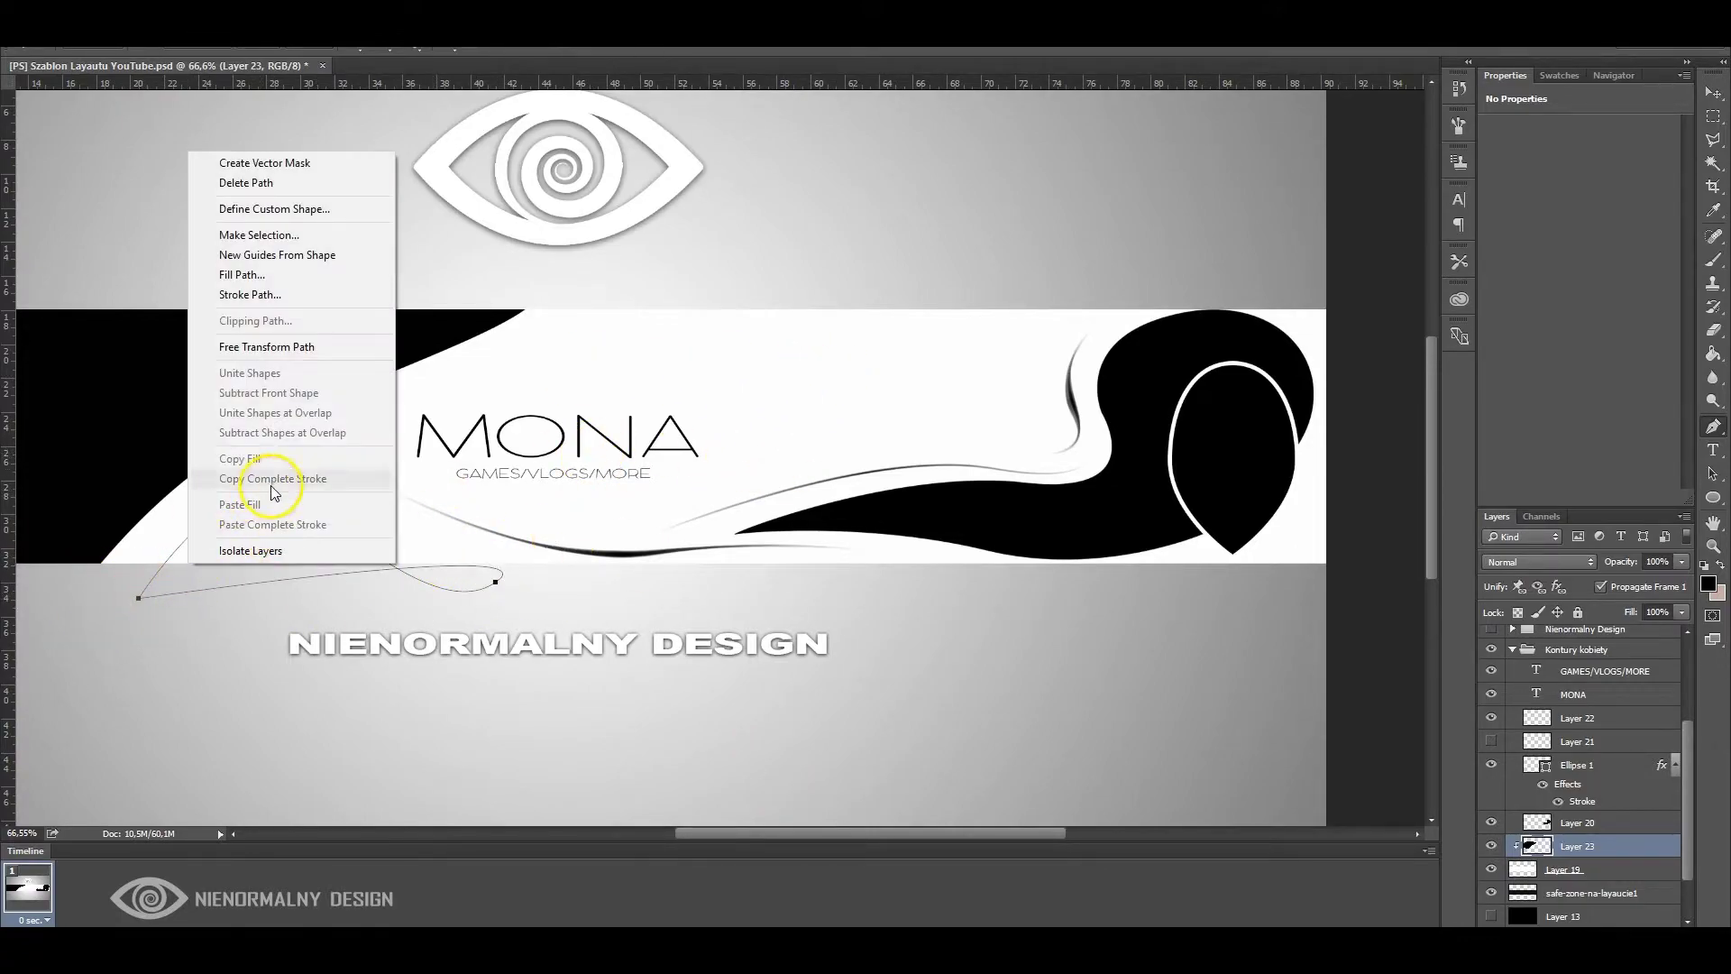
{"action": "left_click", "coordinate": [277, 495]}
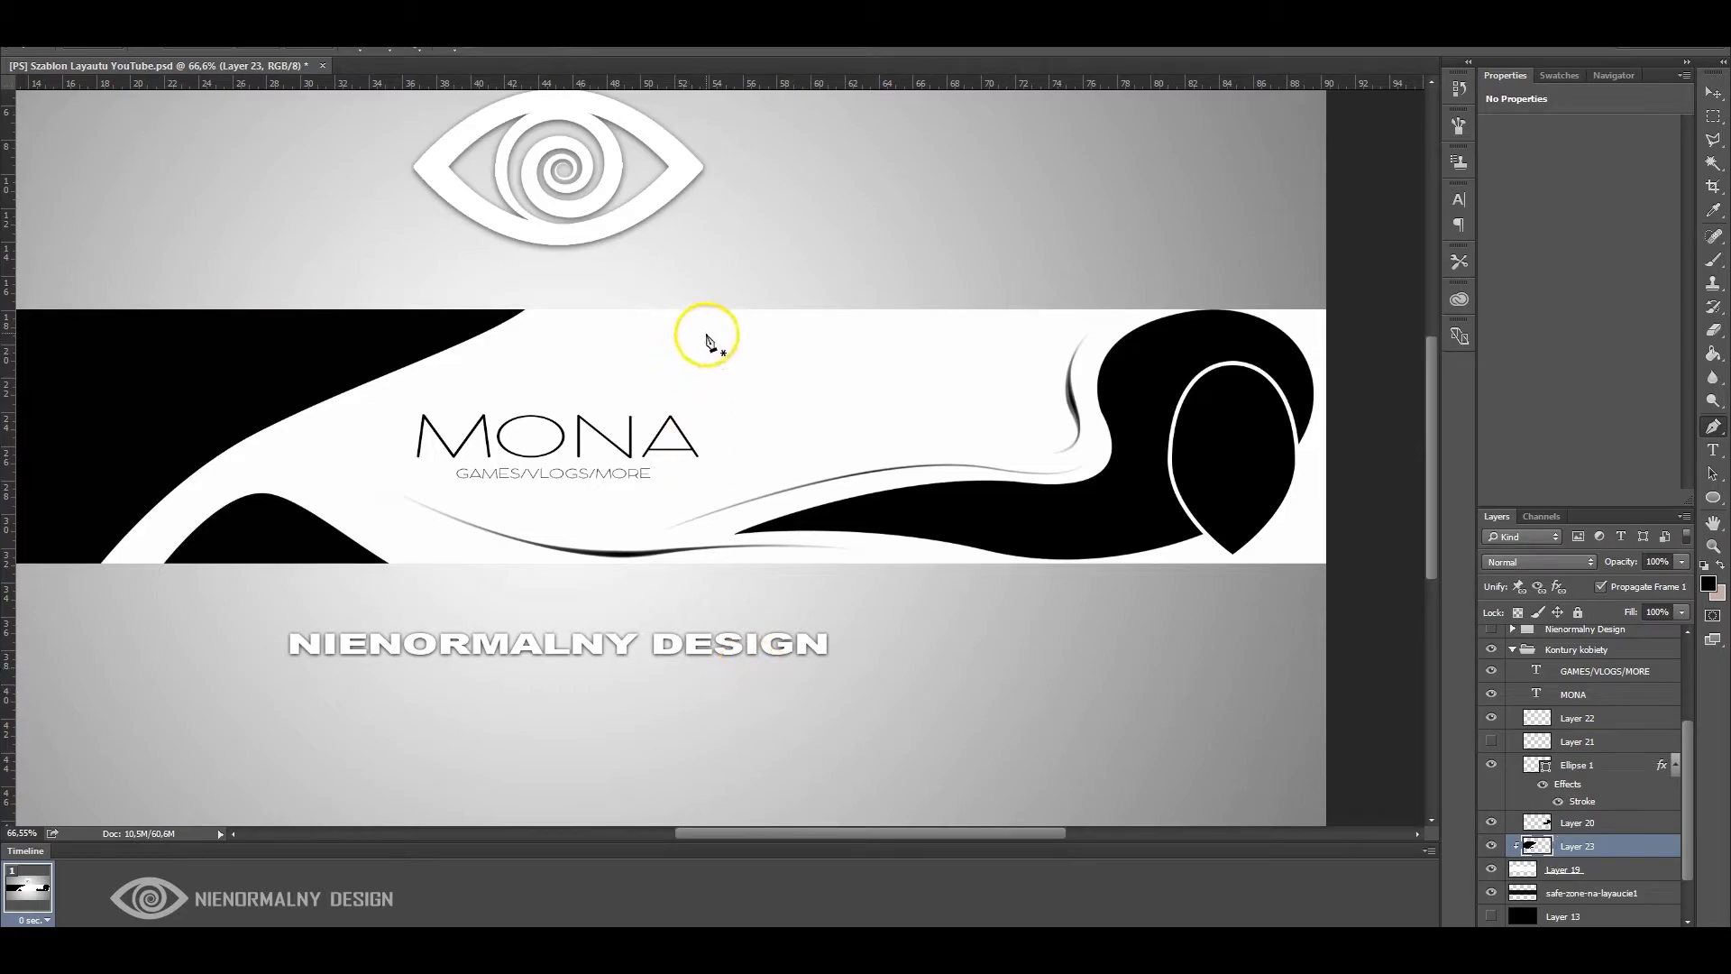
{"action": "left_click", "coordinate": [1491, 718]}
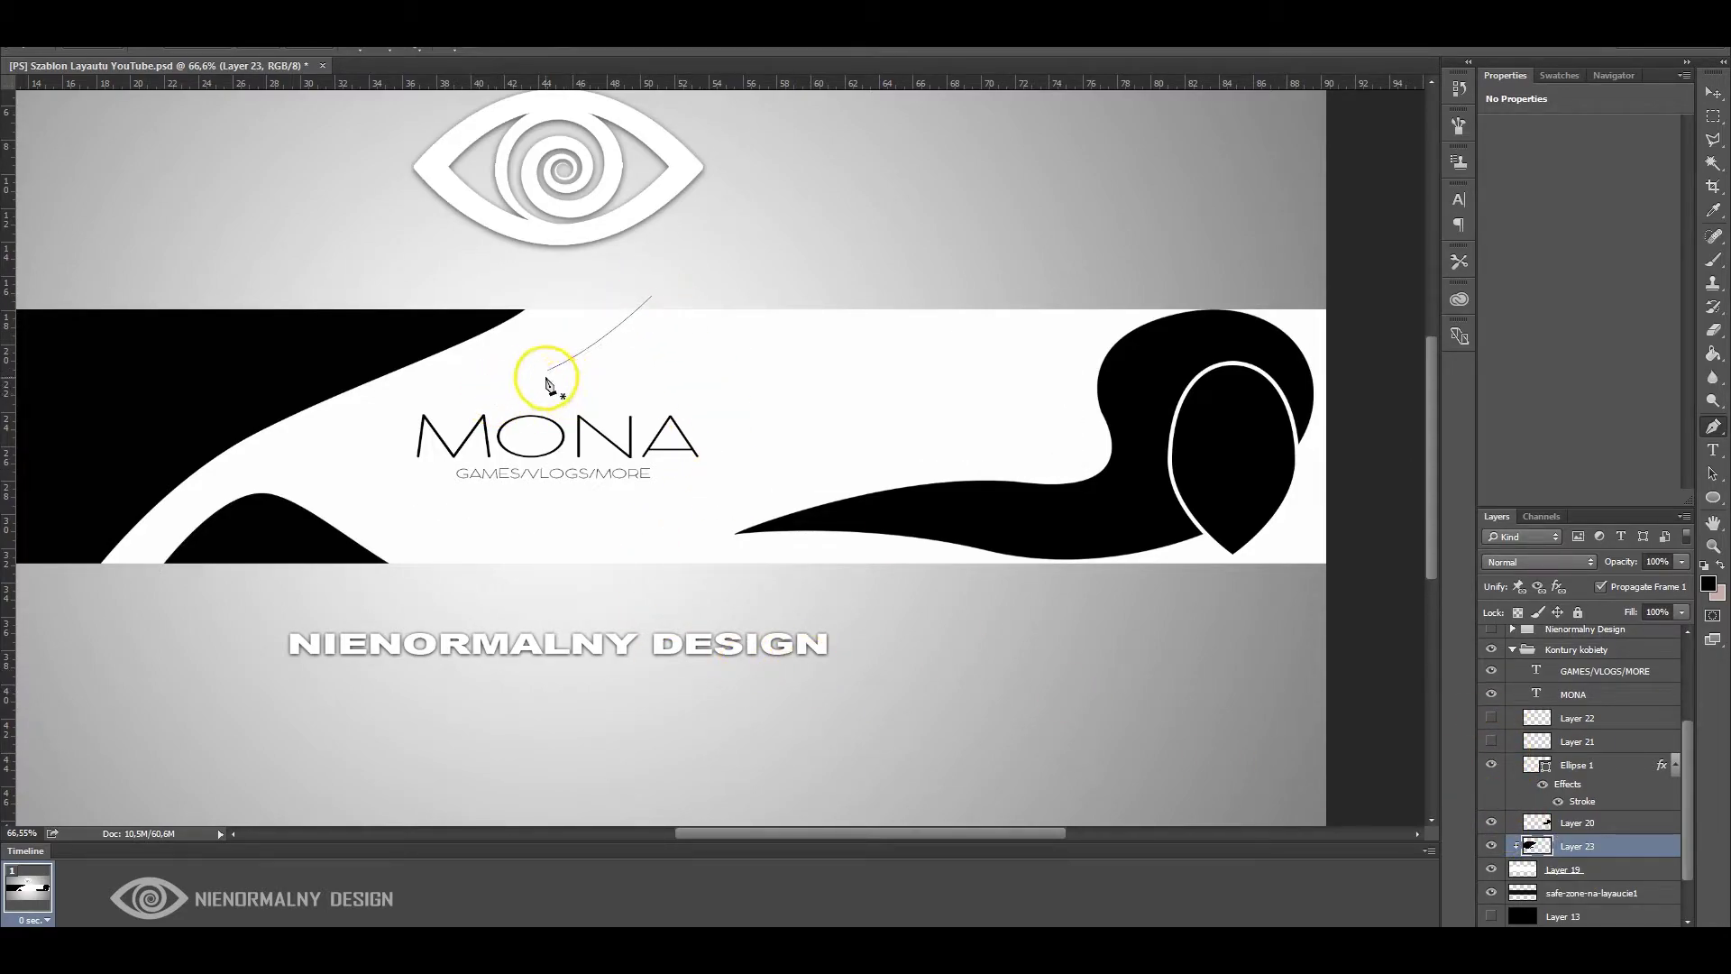
Outline a hair shape over MONA toward the head, then undo the fill back to the path
{"action": "left_click_drag", "start_coordinate": [818, 311], "coordinate": [704, 423]}
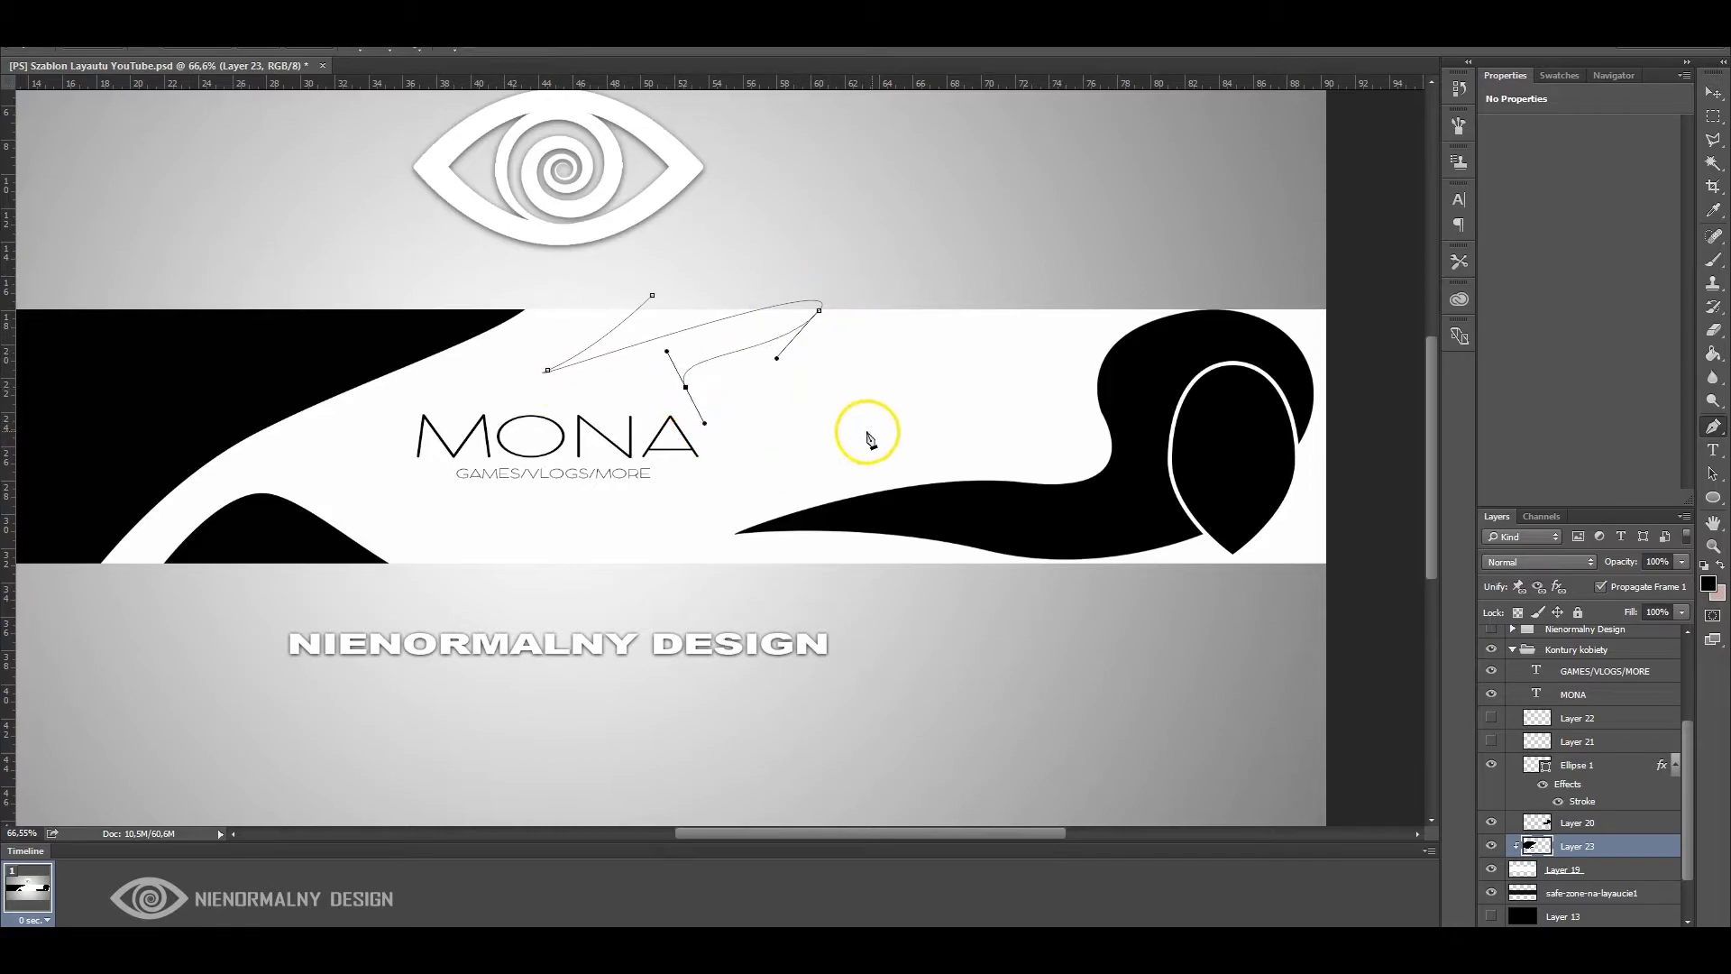
{"action": "left_click_drag", "start_coordinate": [1033, 447], "coordinate": [1108, 415]}
{"action": "left_click", "coordinate": [652, 294]}
{"action": "right_click", "coordinate": [651, 295]}
{"action": "left_click", "coordinate": [761, 417]}
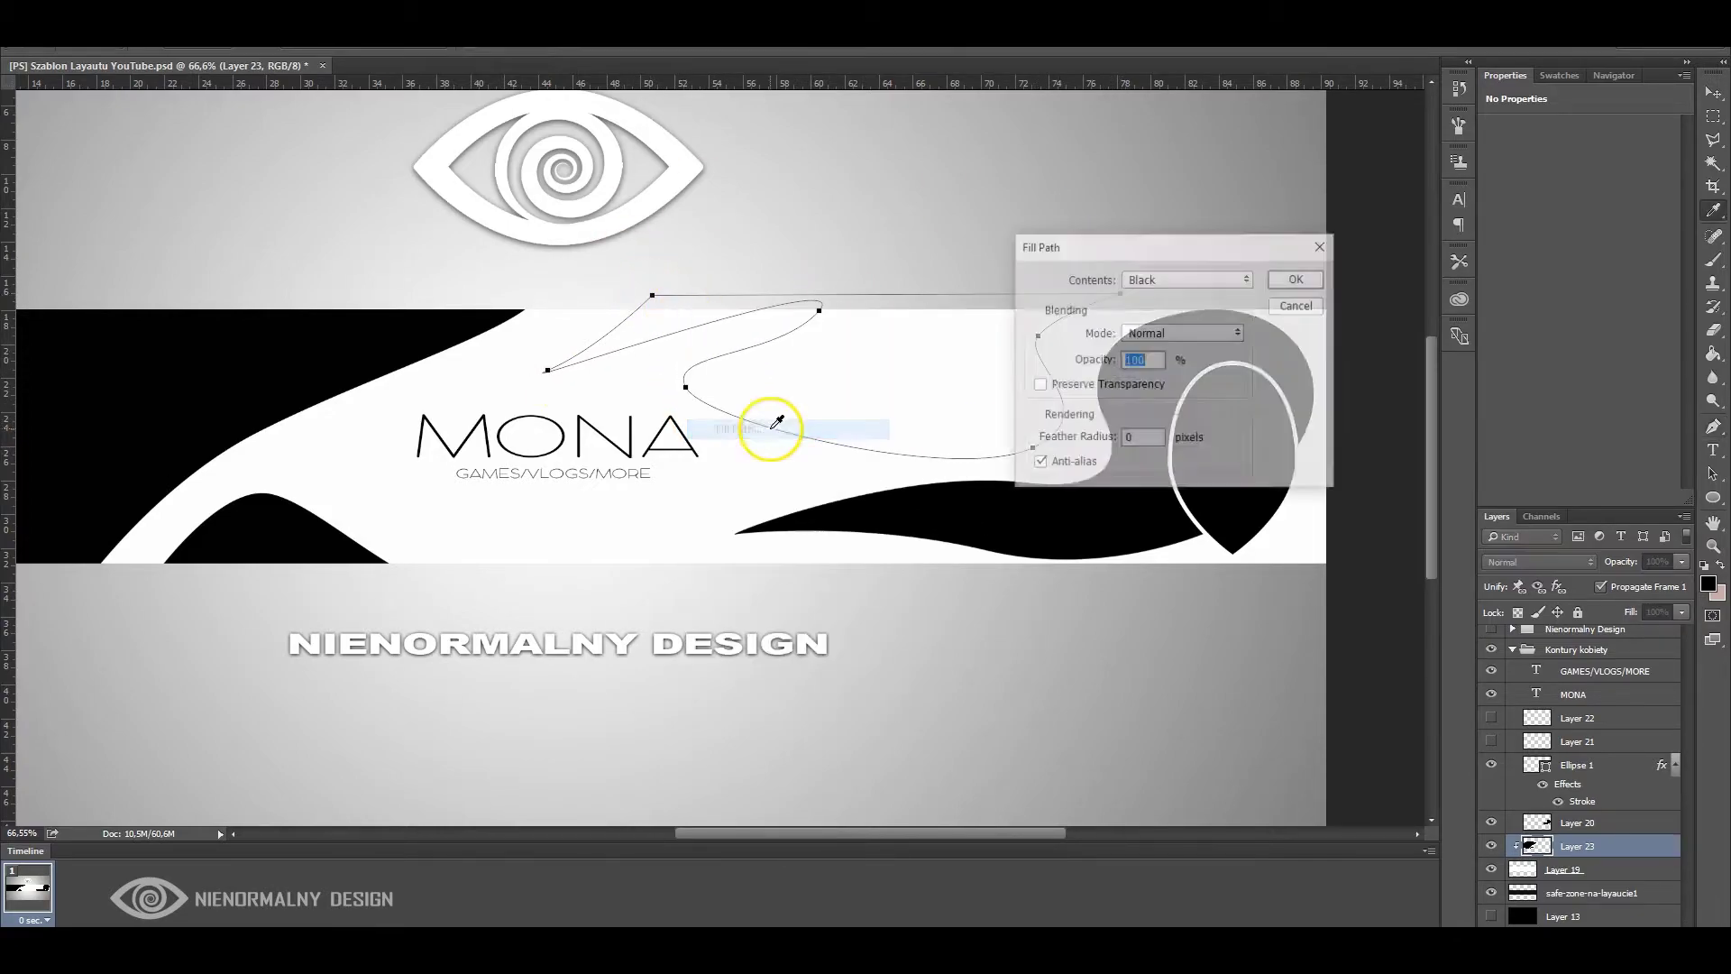
{"action": "key", "text": "Return"}
{"action": "key", "text": "ctrl+z"}
{"action": "key", "text": "ctrl+z"}
{"action": "key", "text": "ctrl+z"}
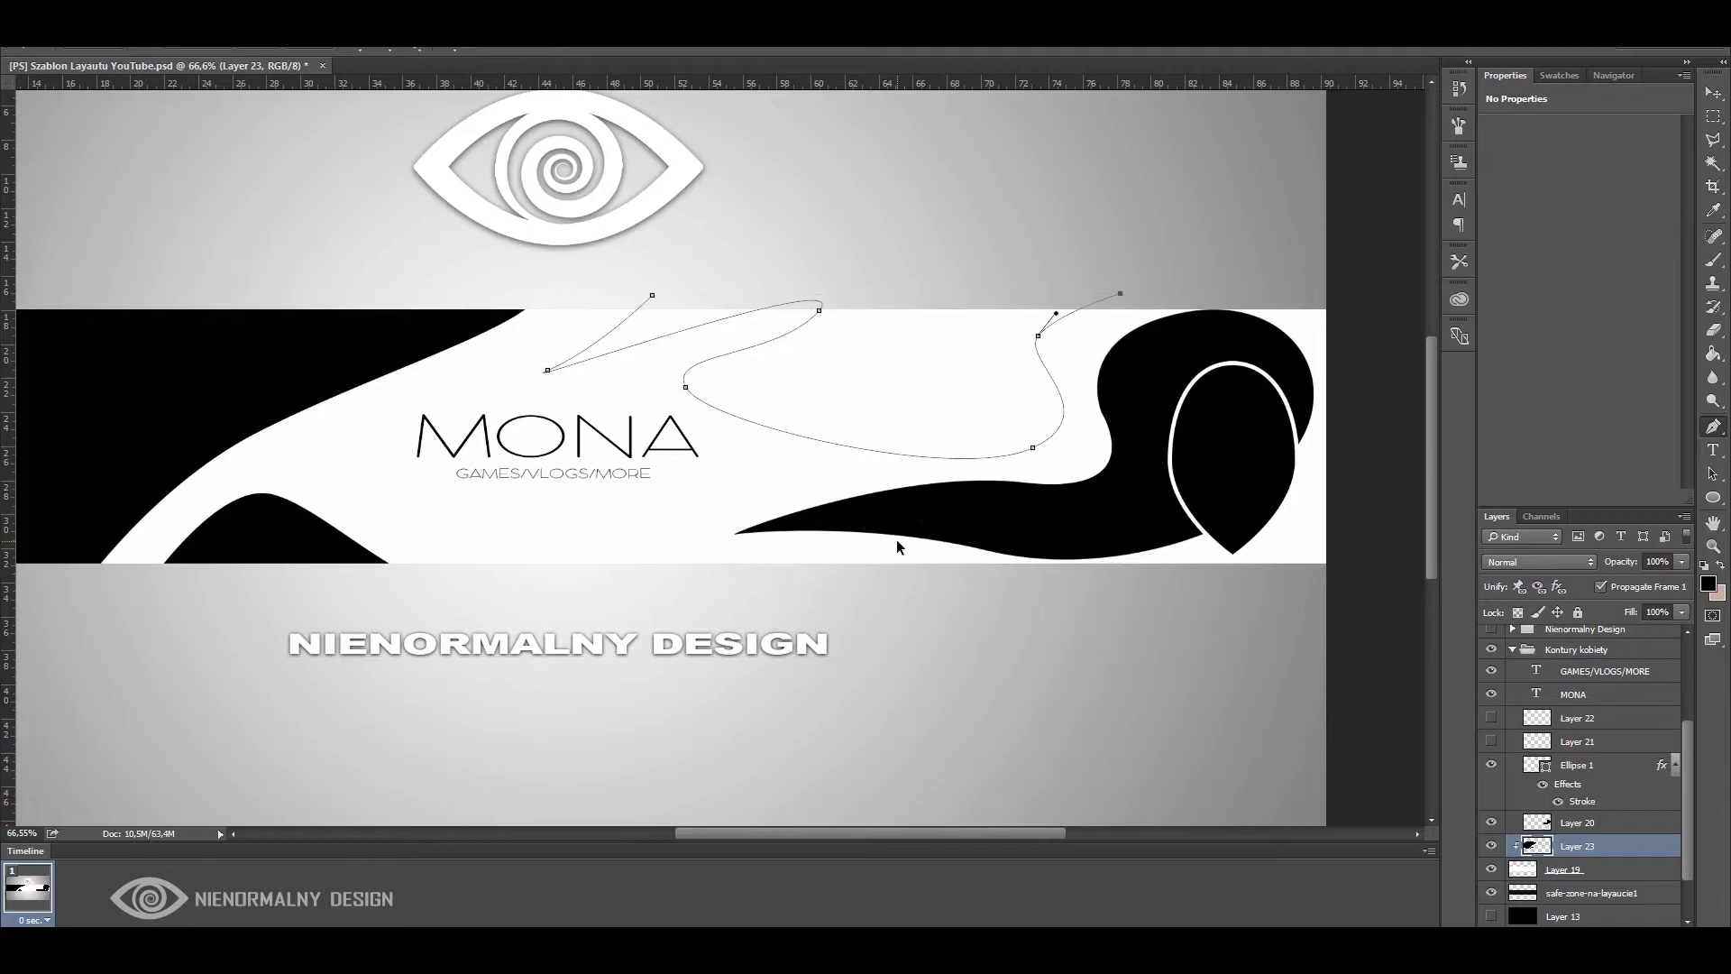
{"action": "key", "text": "ctrl+alt+z"}
Reshape the path around MONA into the right hair, fixing misplaced points, and fill it black
{"action": "left_click_drag", "start_coordinate": [444, 394], "coordinate": [423, 409]}
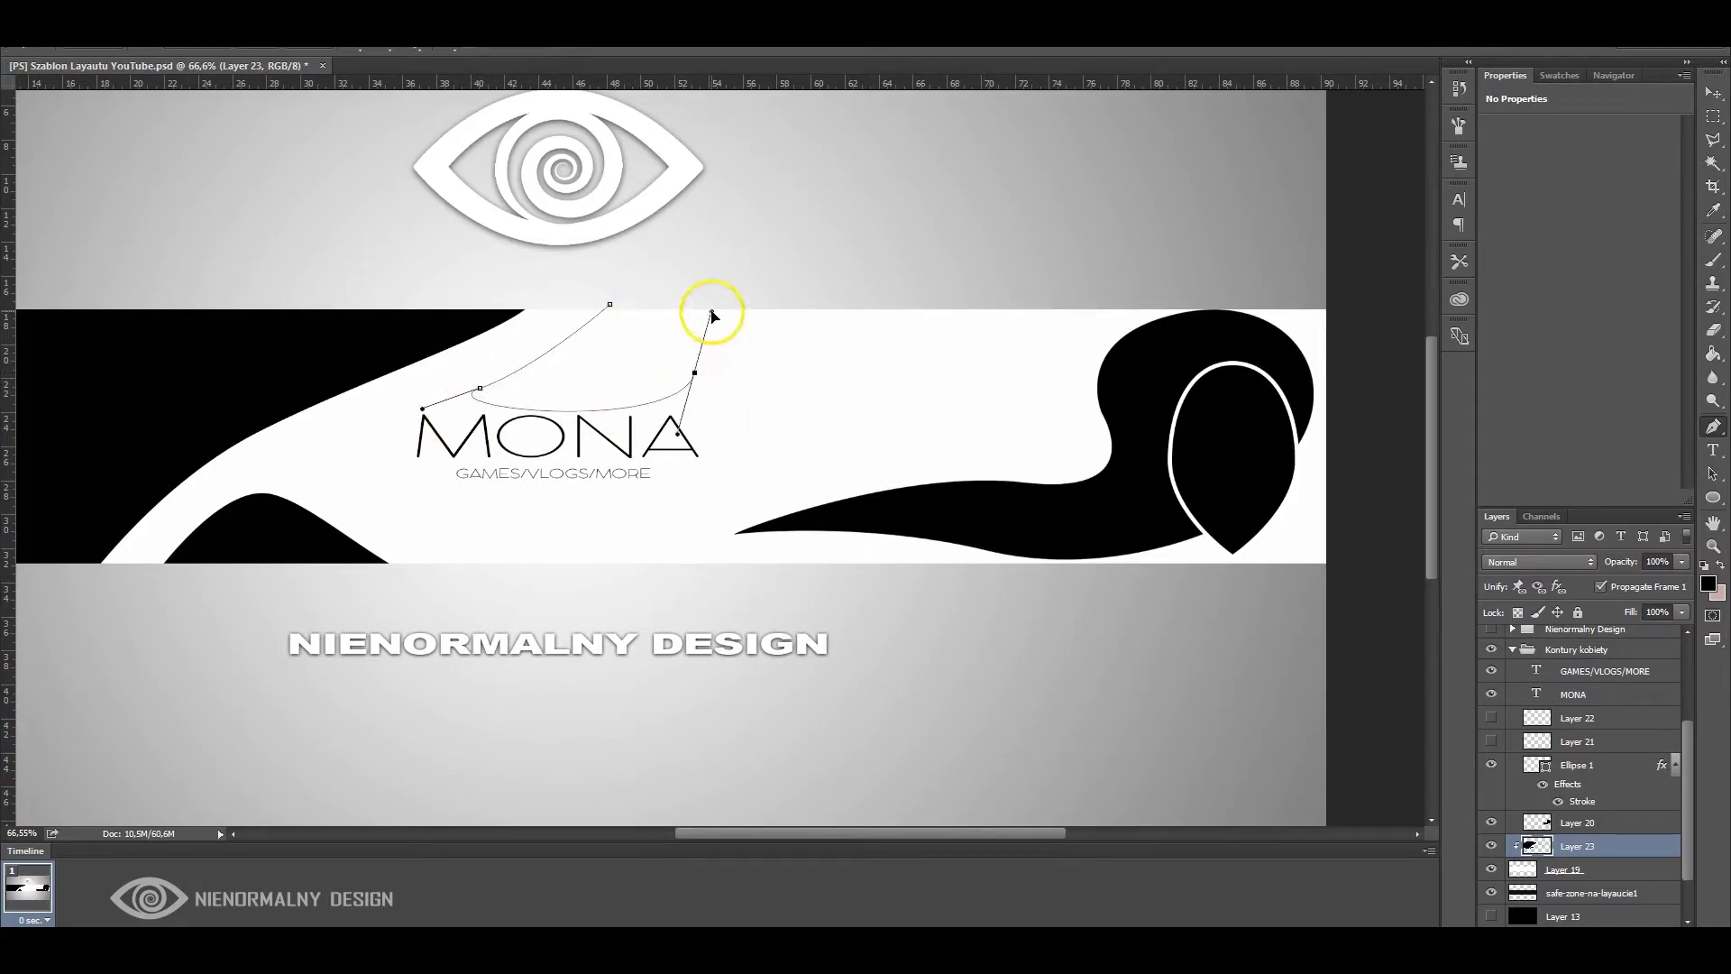
{"action": "mouse_move", "coordinate": [711, 313]}
{"action": "left_mouse_down"}
{"action": "mouse_move", "coordinate": [706, 411]}
{"action": "mouse_move", "coordinate": [746, 546]}
{"action": "left_mouse_up"}
{"action": "key", "text": "ctrl+alt+z"}
{"action": "key", "text": "ctrl+alt+z"}
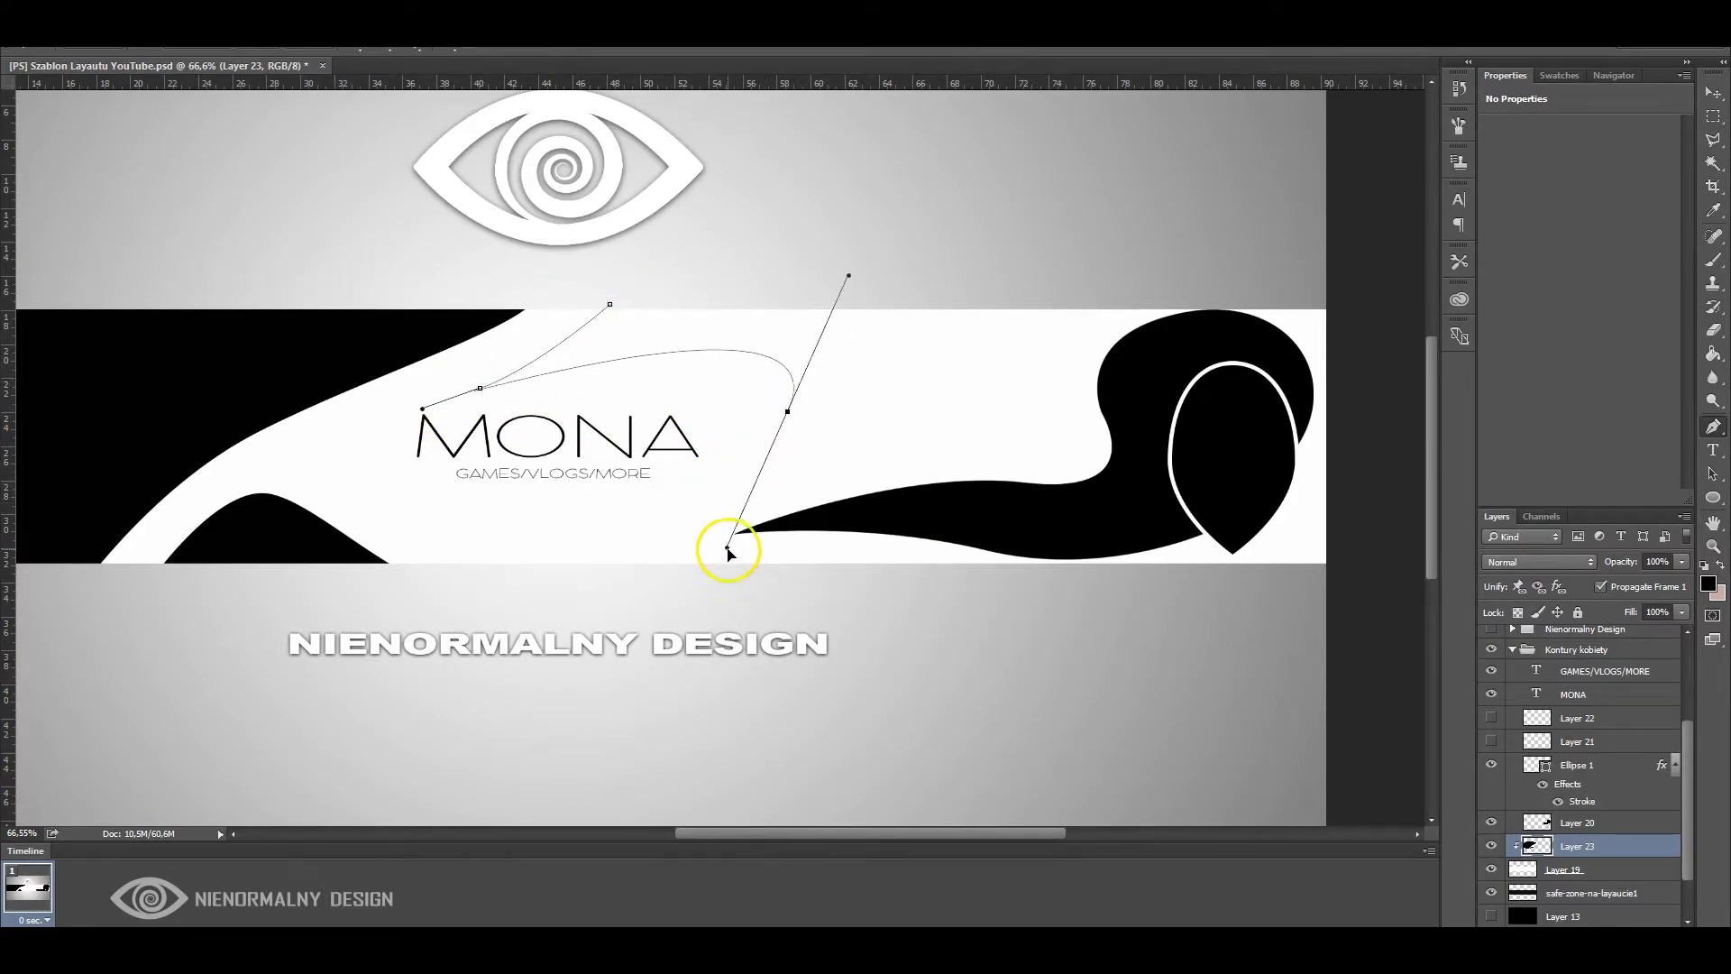
{"action": "left_click_drag", "start_coordinate": [560, 562], "coordinate": [573, 574]}
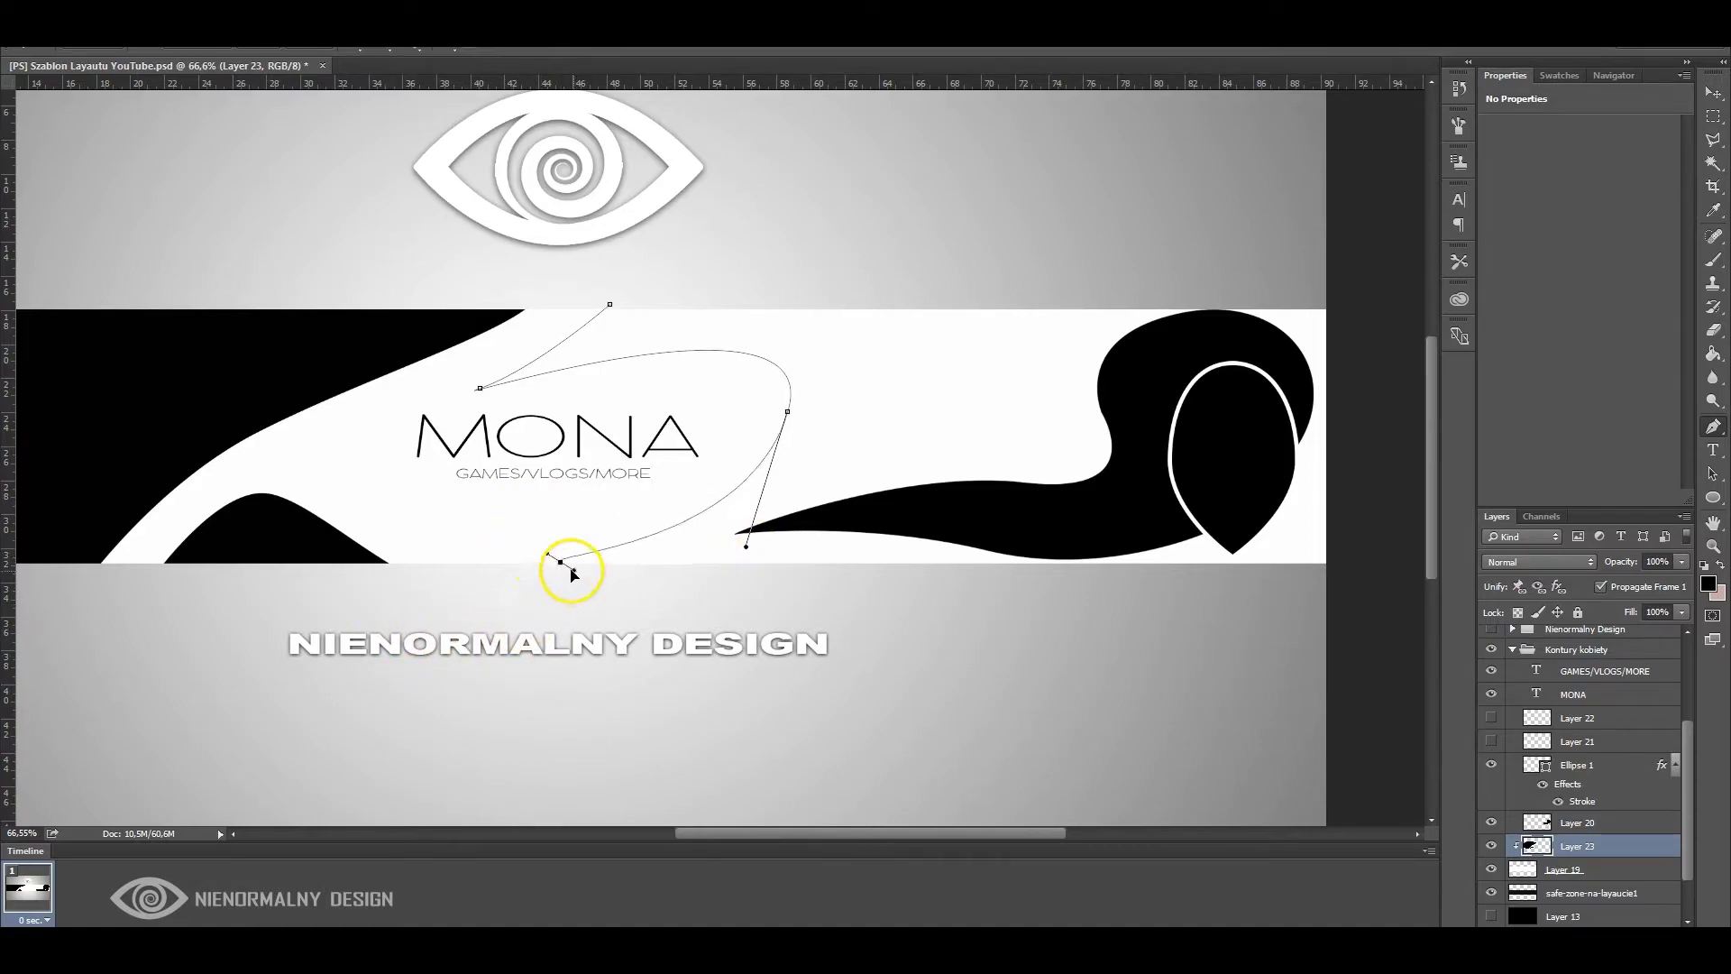
{"action": "key", "text": "ctrl+alt+z"}
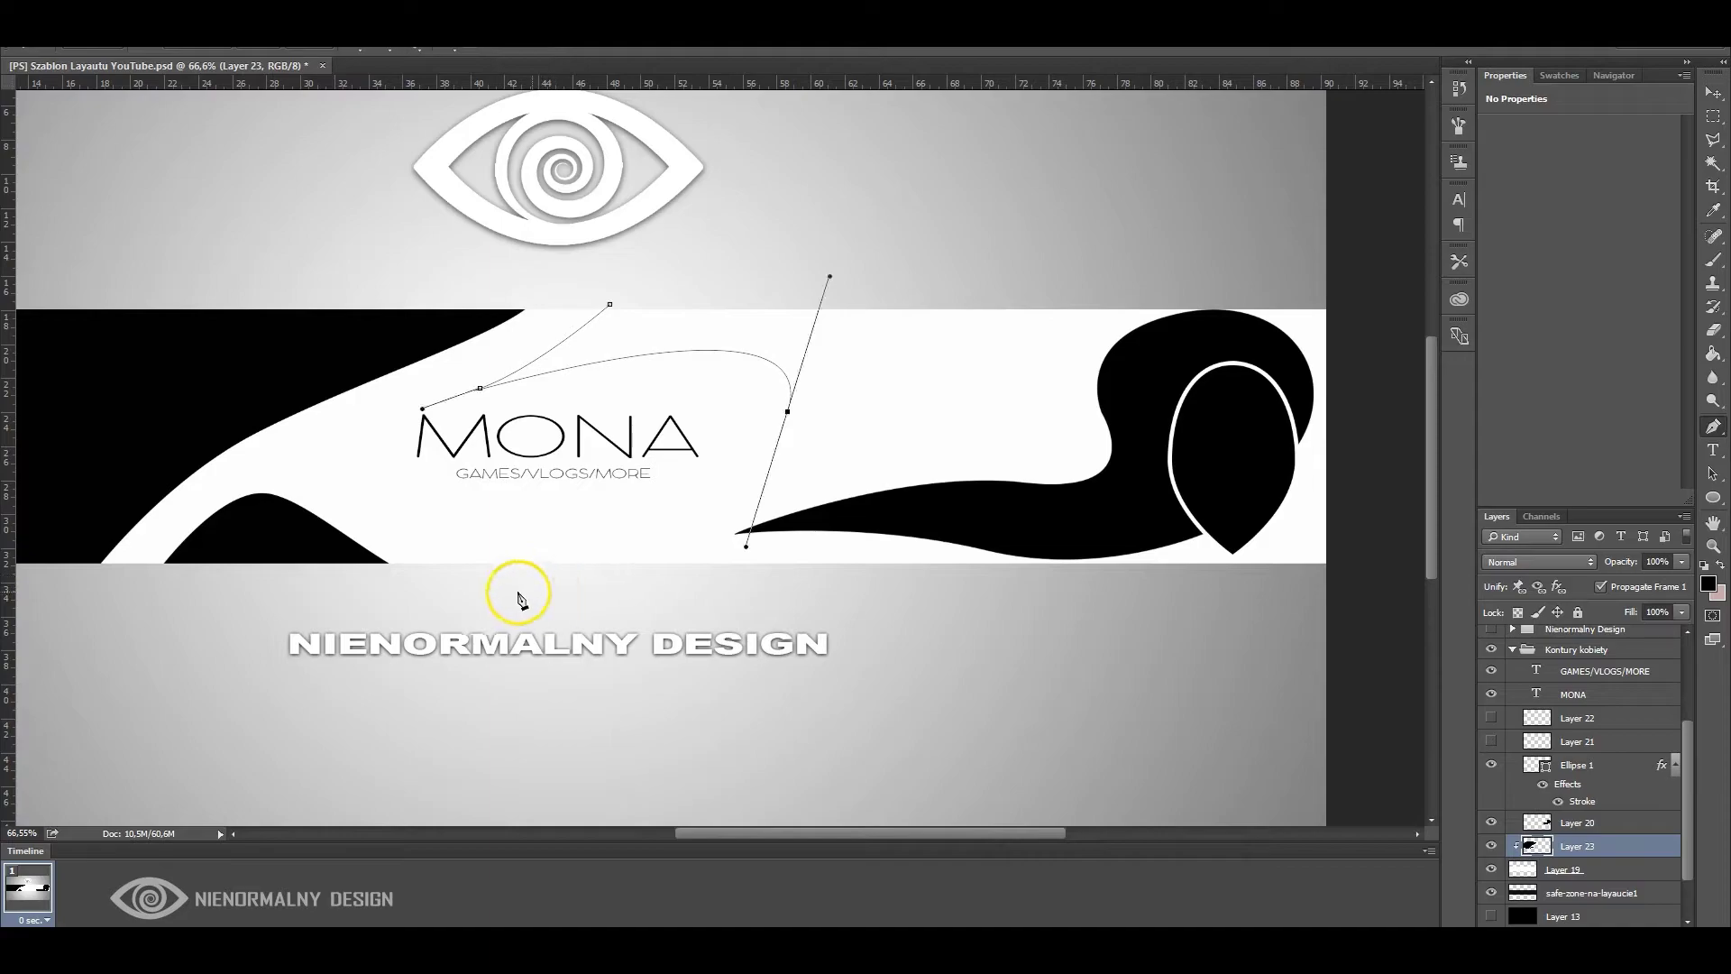
{"action": "left_click_drag", "start_coordinate": [387, 563], "coordinate": [306, 501]}
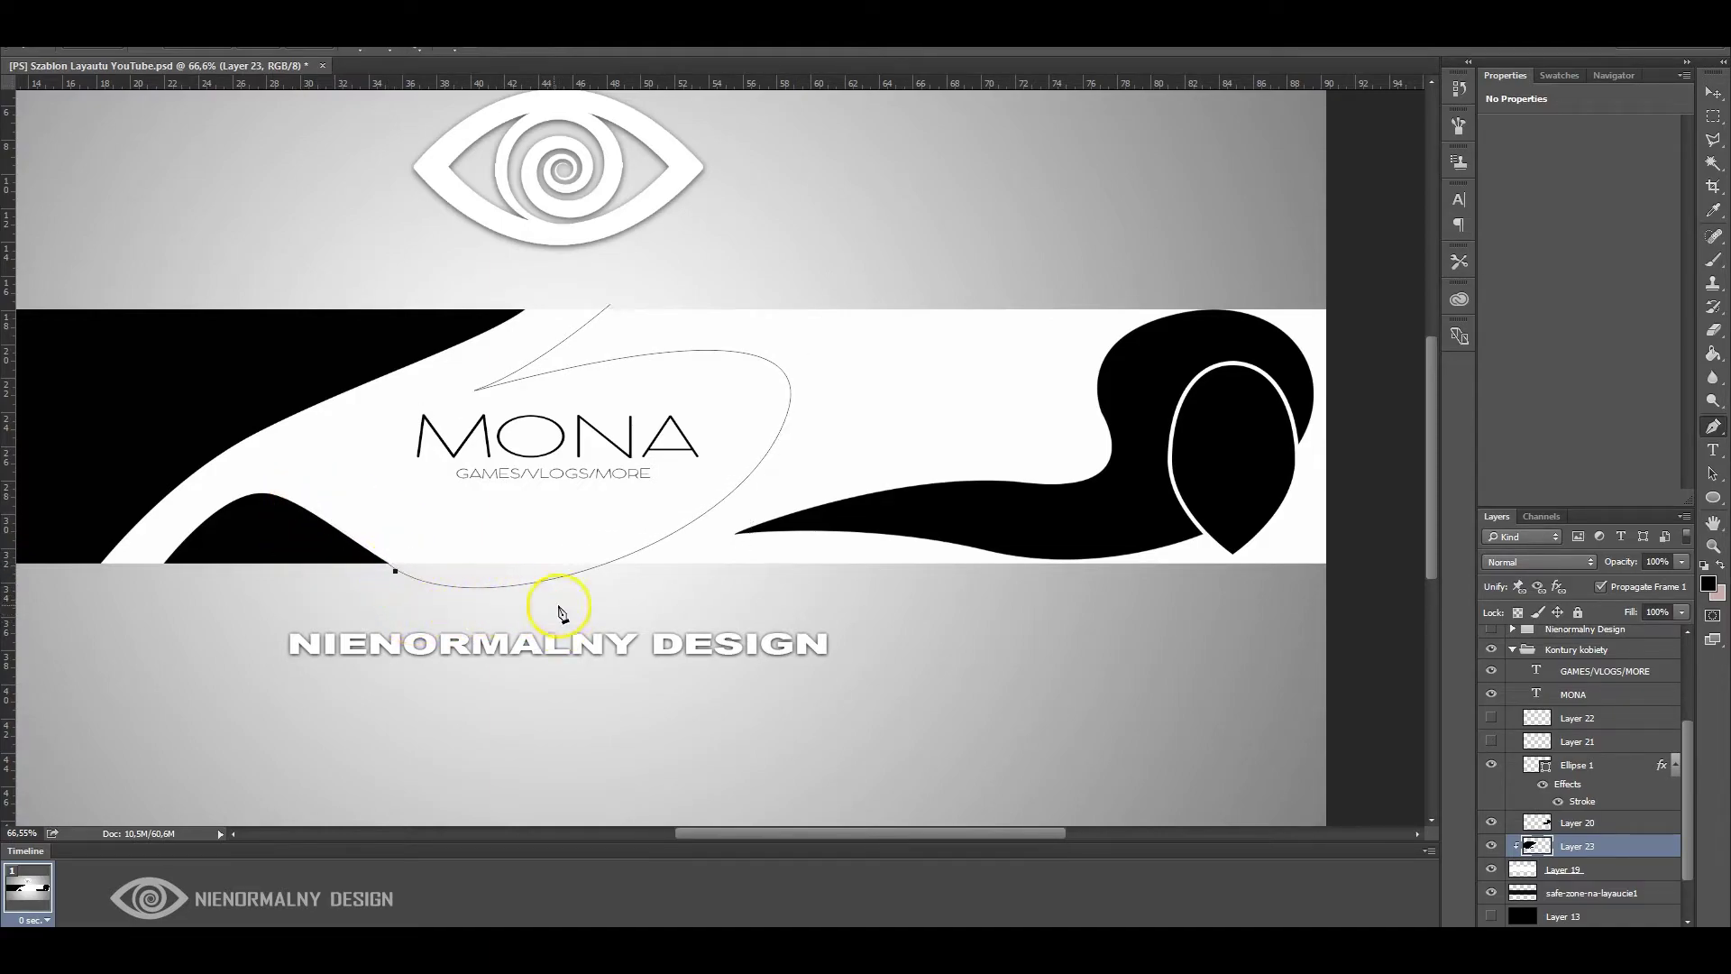
{"action": "mouse_move", "coordinate": [689, 570]}
{"action": "left_mouse_down"}
{"action": "mouse_move", "coordinate": [791, 464]}
{"action": "mouse_move", "coordinate": [865, 468]}
{"action": "left_mouse_up"}
{"action": "left_click", "coordinate": [636, 568]}
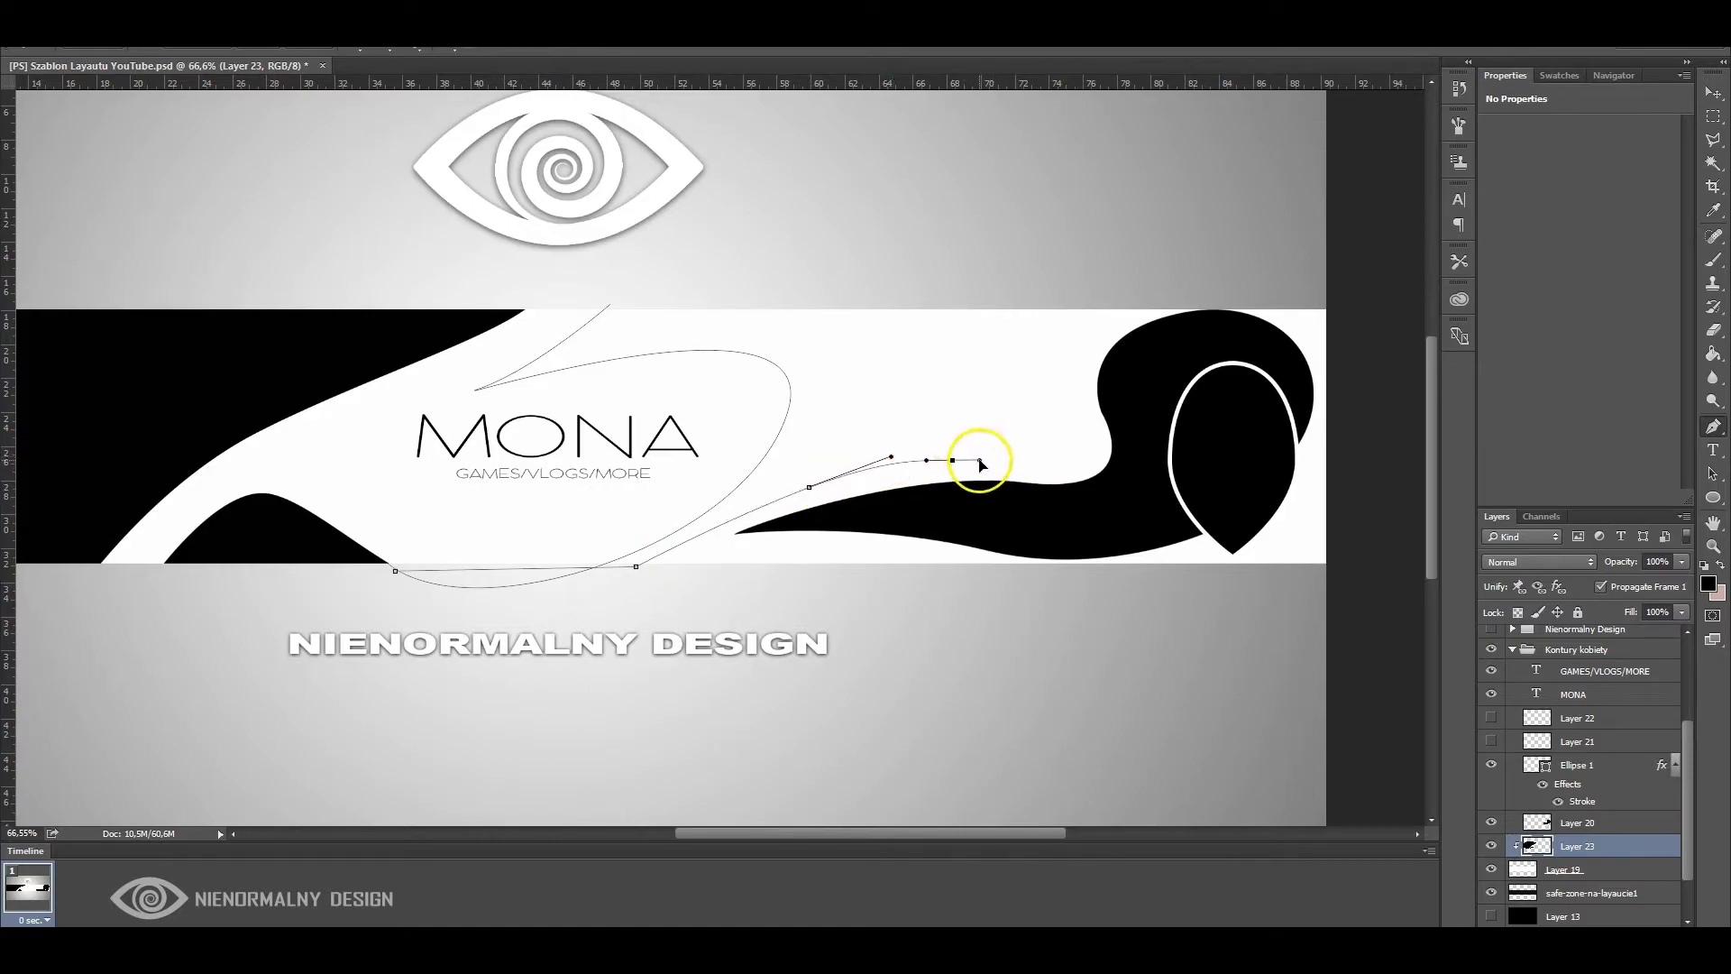
{"action": "key", "text": "ctrl+z"}
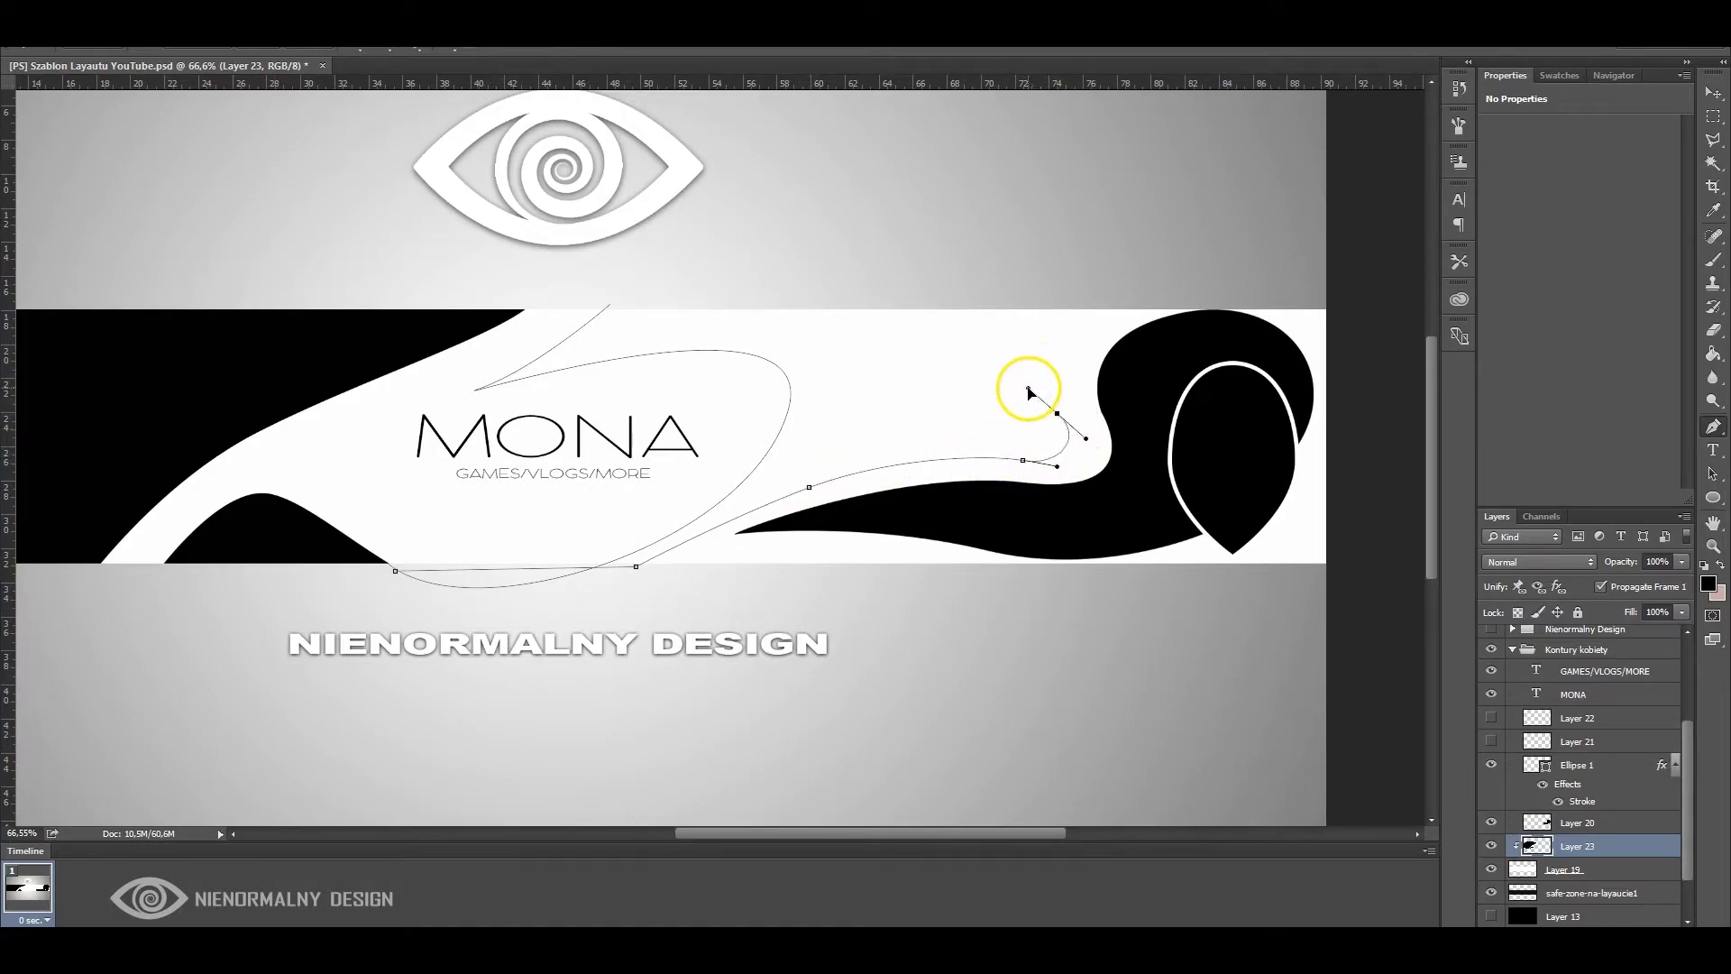
{"action": "right_click", "coordinate": [803, 341]}
{"action": "left_click", "coordinate": [838, 456]}
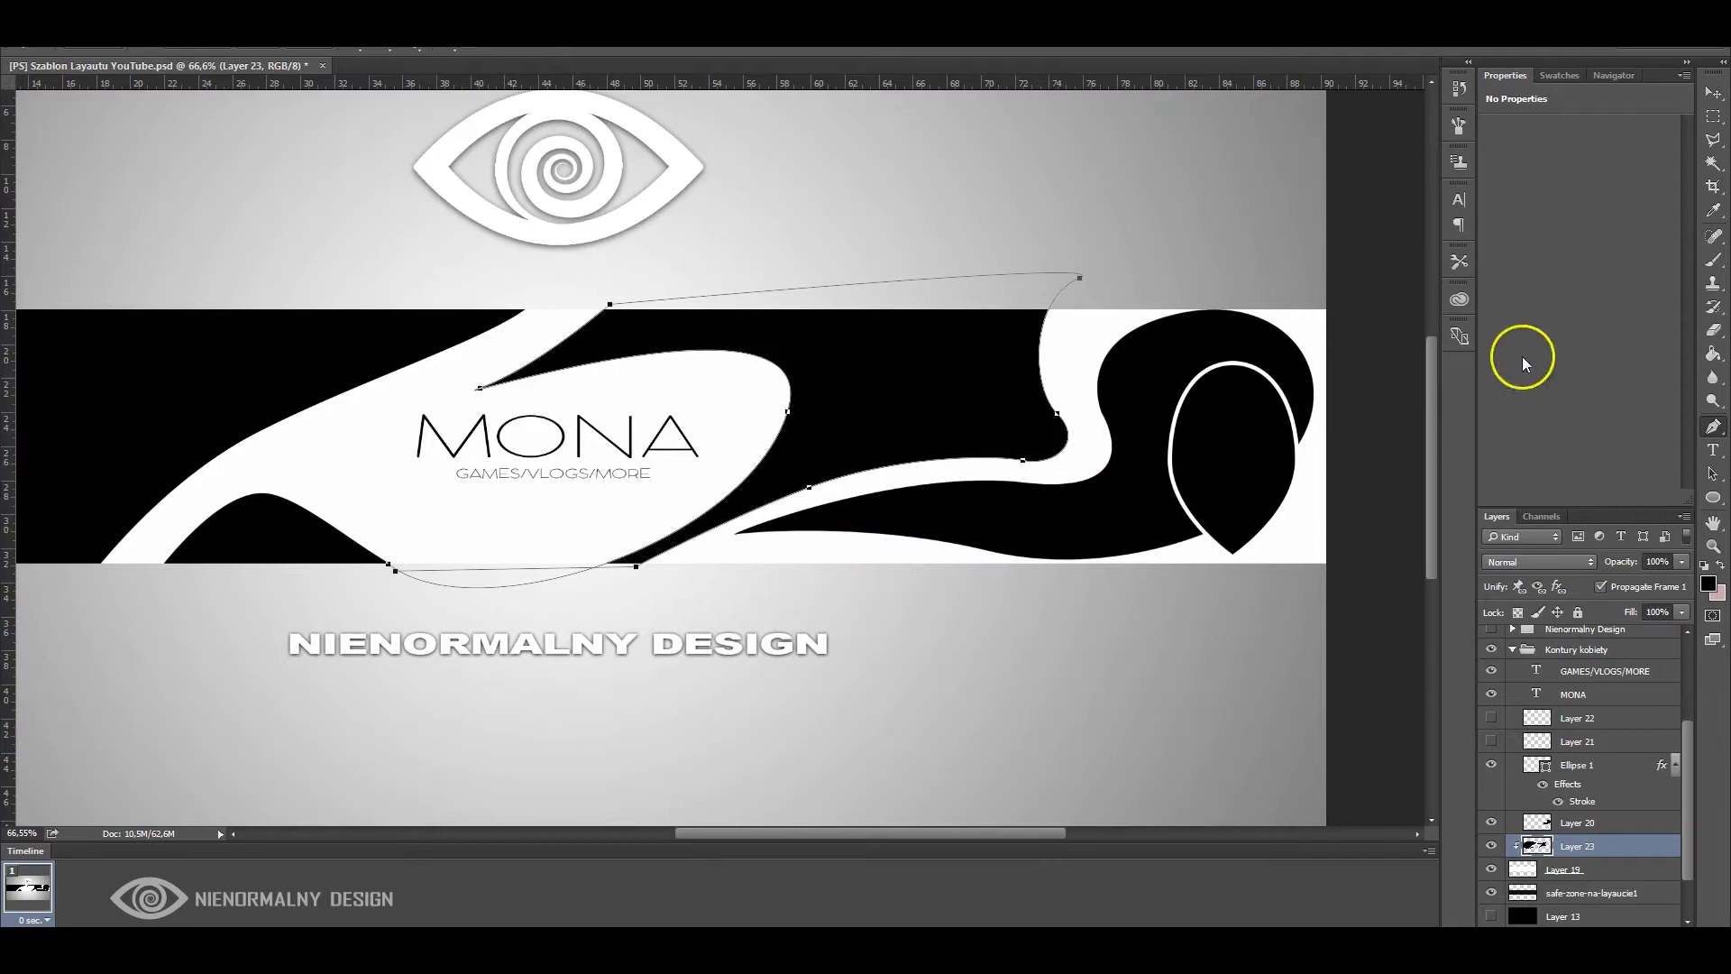
Draw a curved shape at the band's right edge and fill it with white
{"action": "mouse_move", "coordinate": [697, 834]}
{"action": "left_mouse_down"}
{"action": "mouse_move", "coordinate": [621, 834]}
{"action": "mouse_move", "coordinate": [769, 833]}
{"action": "left_mouse_up"}
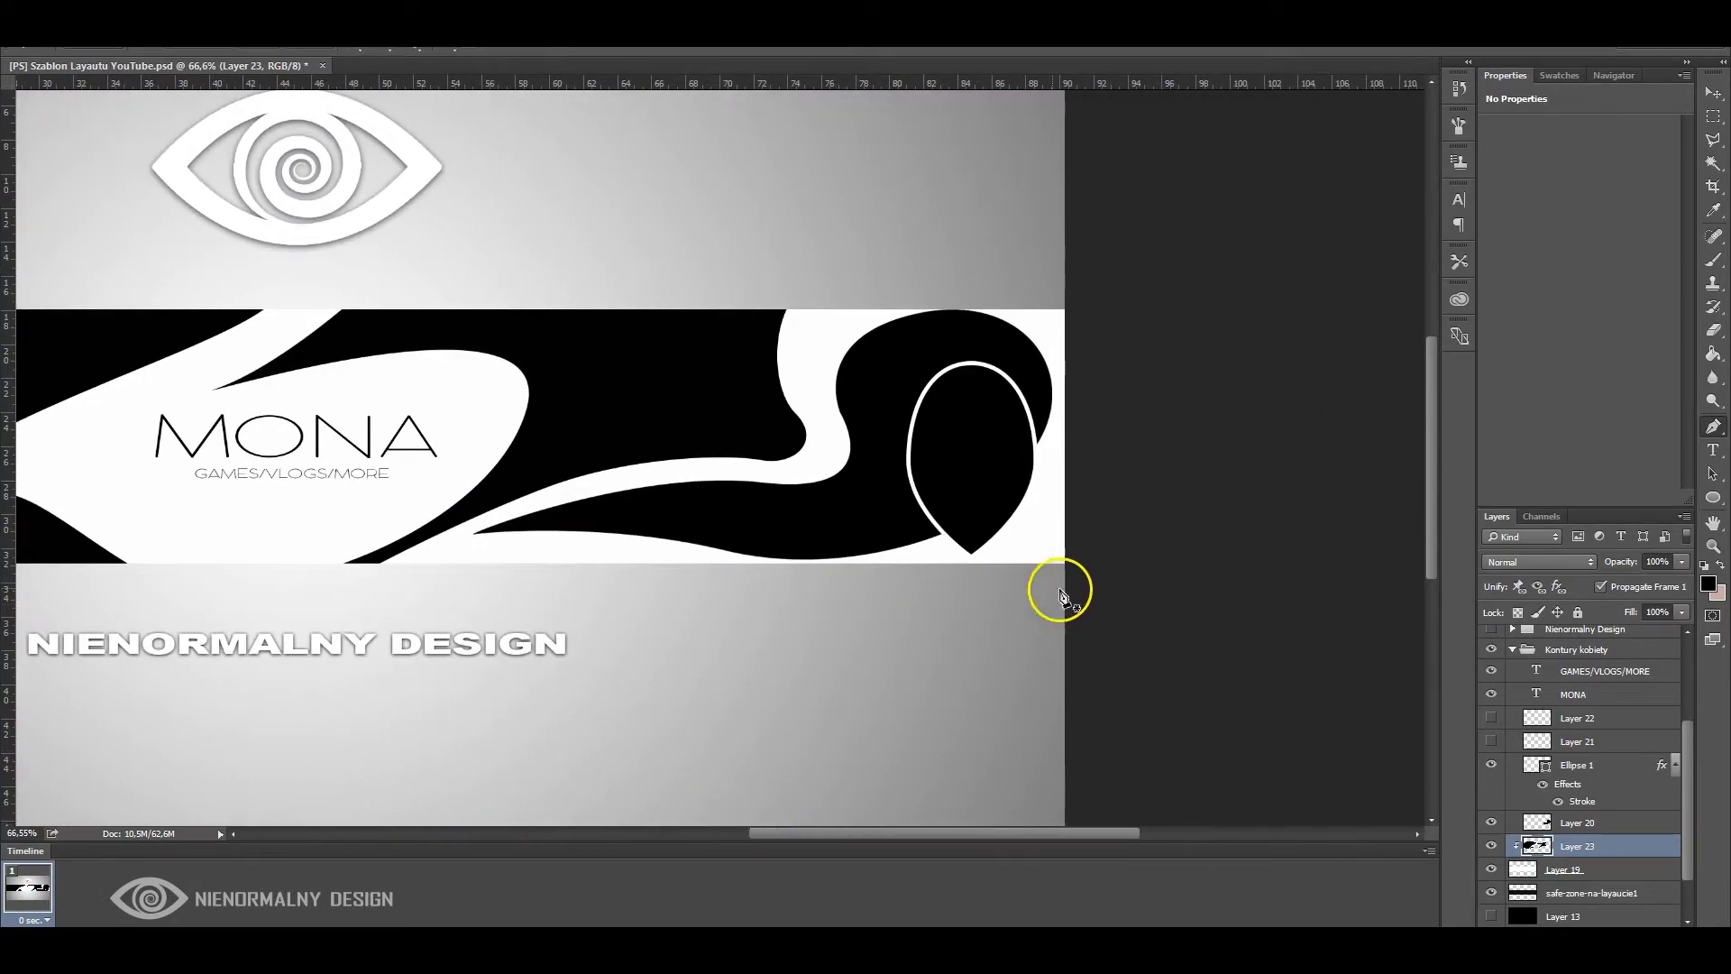
{"action": "left_click_drag", "start_coordinate": [1079, 456], "coordinate": [1085, 370]}
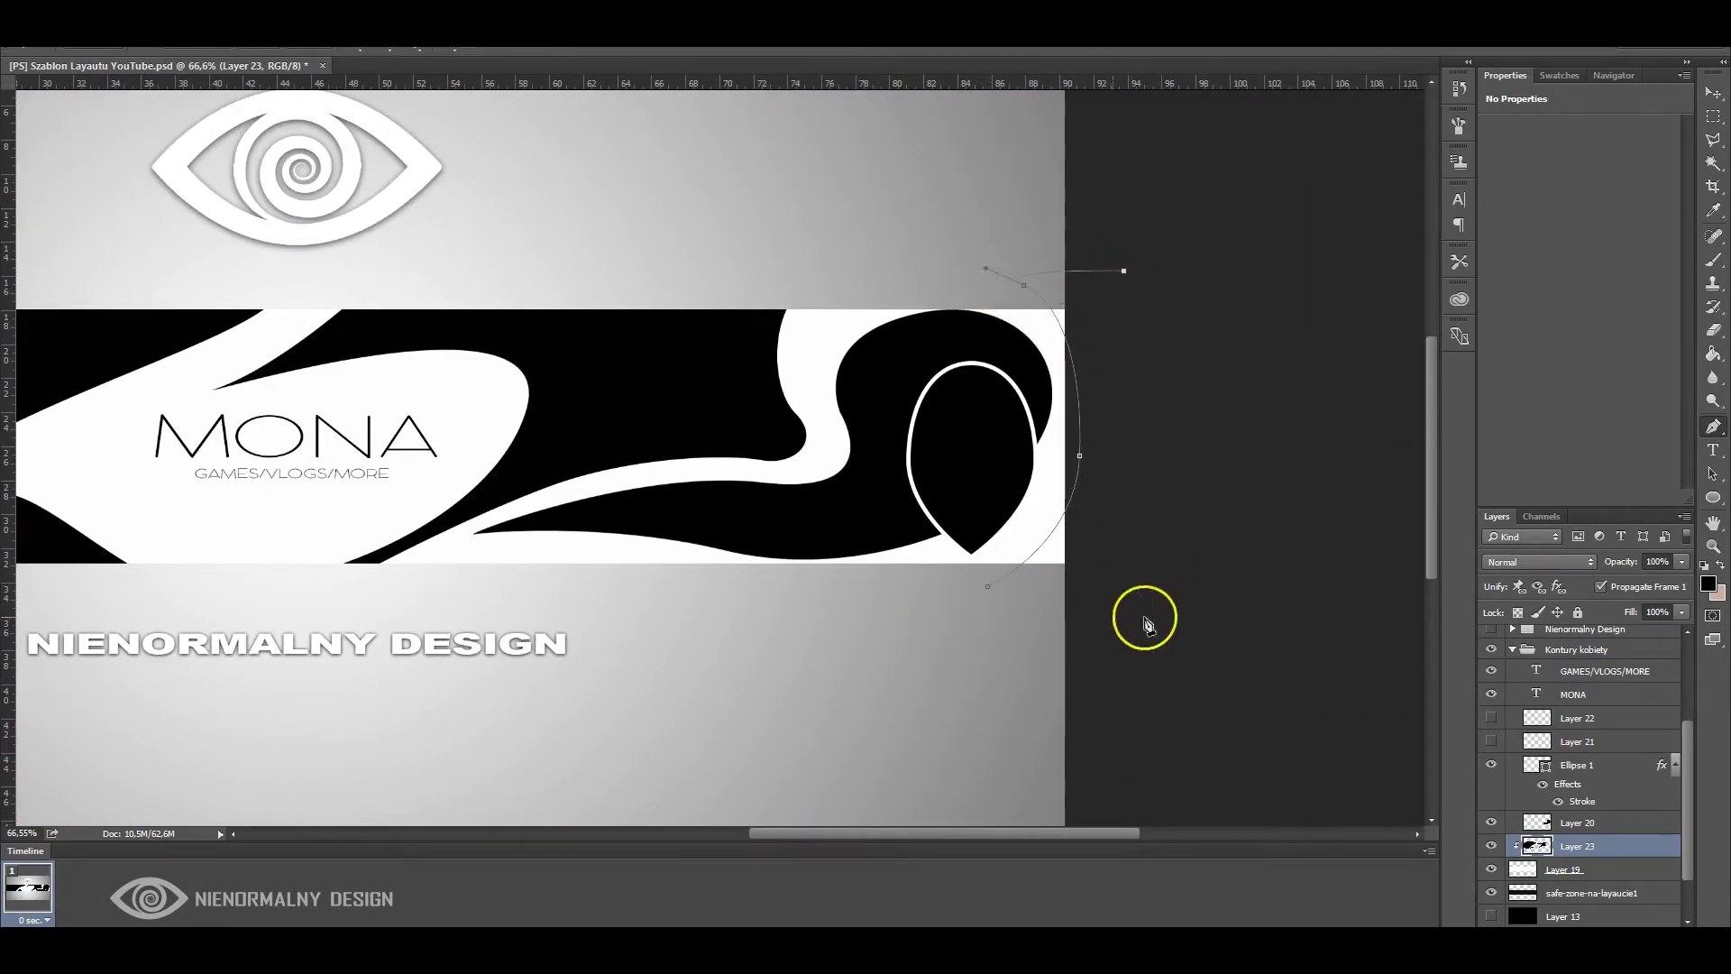
{"action": "right_click", "coordinate": [1073, 559]}
{"action": "left_click", "coordinate": [1096, 242]}
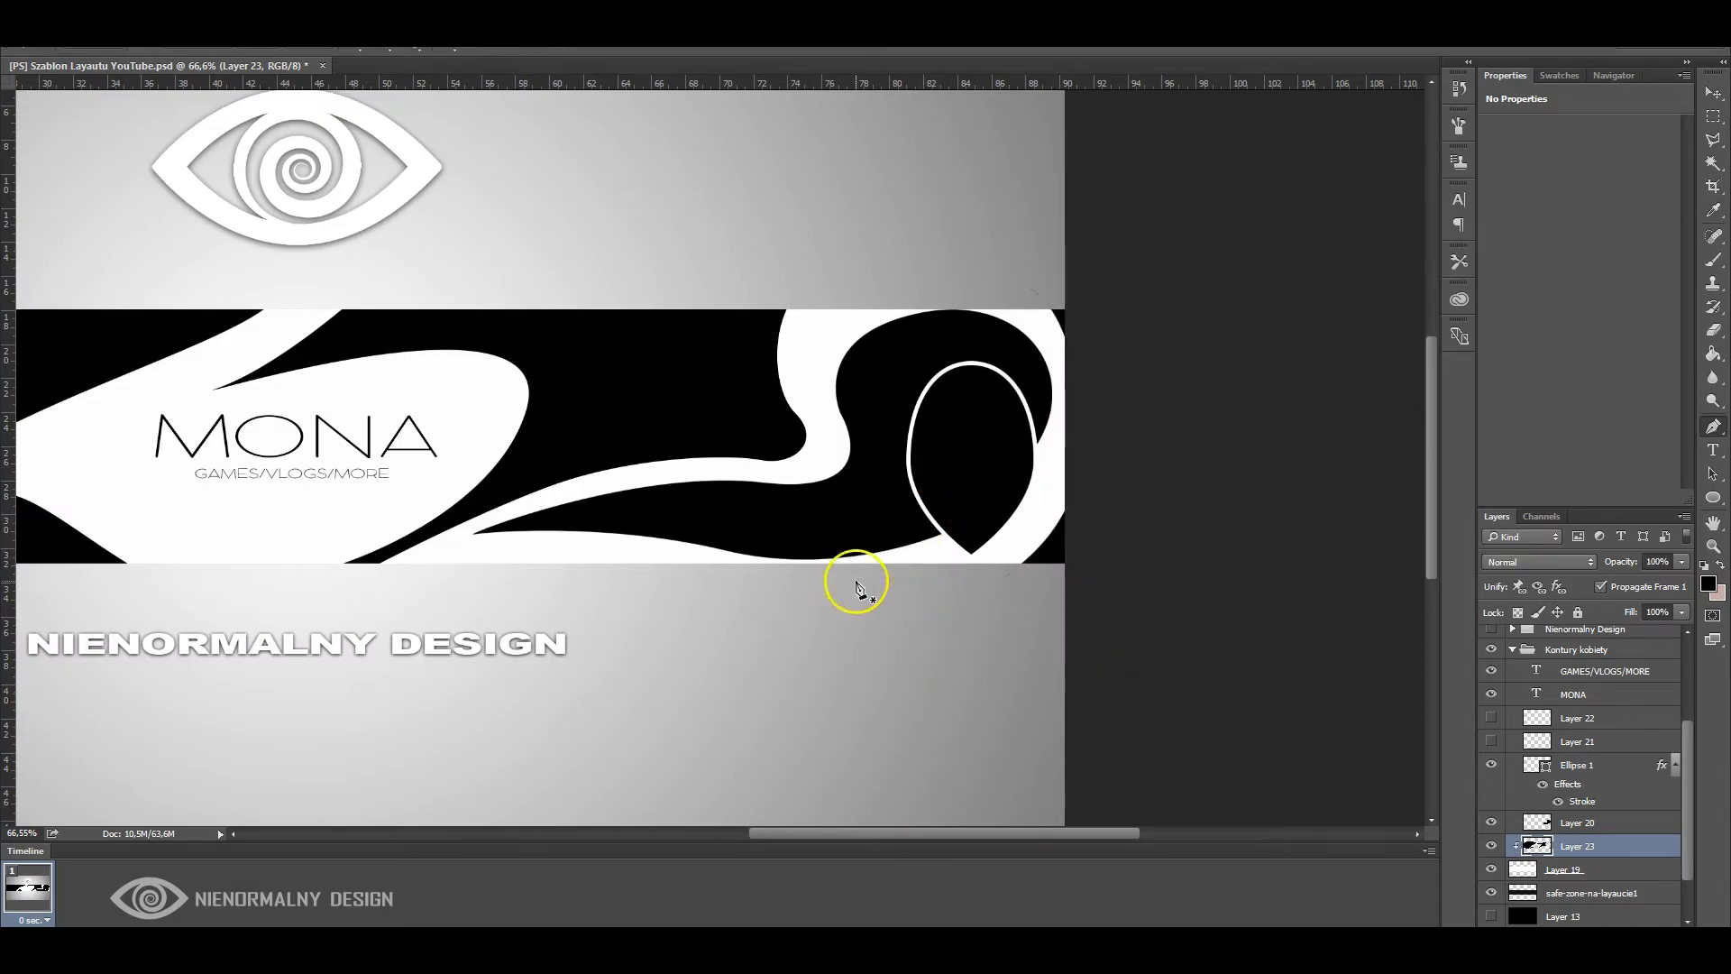
{"action": "mouse_move", "coordinate": [936, 833]}
{"action": "left_mouse_down"}
{"action": "mouse_move", "coordinate": [843, 833]}
{"action": "mouse_move", "coordinate": [881, 833]}
{"action": "left_mouse_up"}
Draw a Pen path along the lower hair strand and set the foreground to white
{"action": "scroll", "coordinate": [861, 541], "scroll_direction": "up", "scroll_amount": 1}
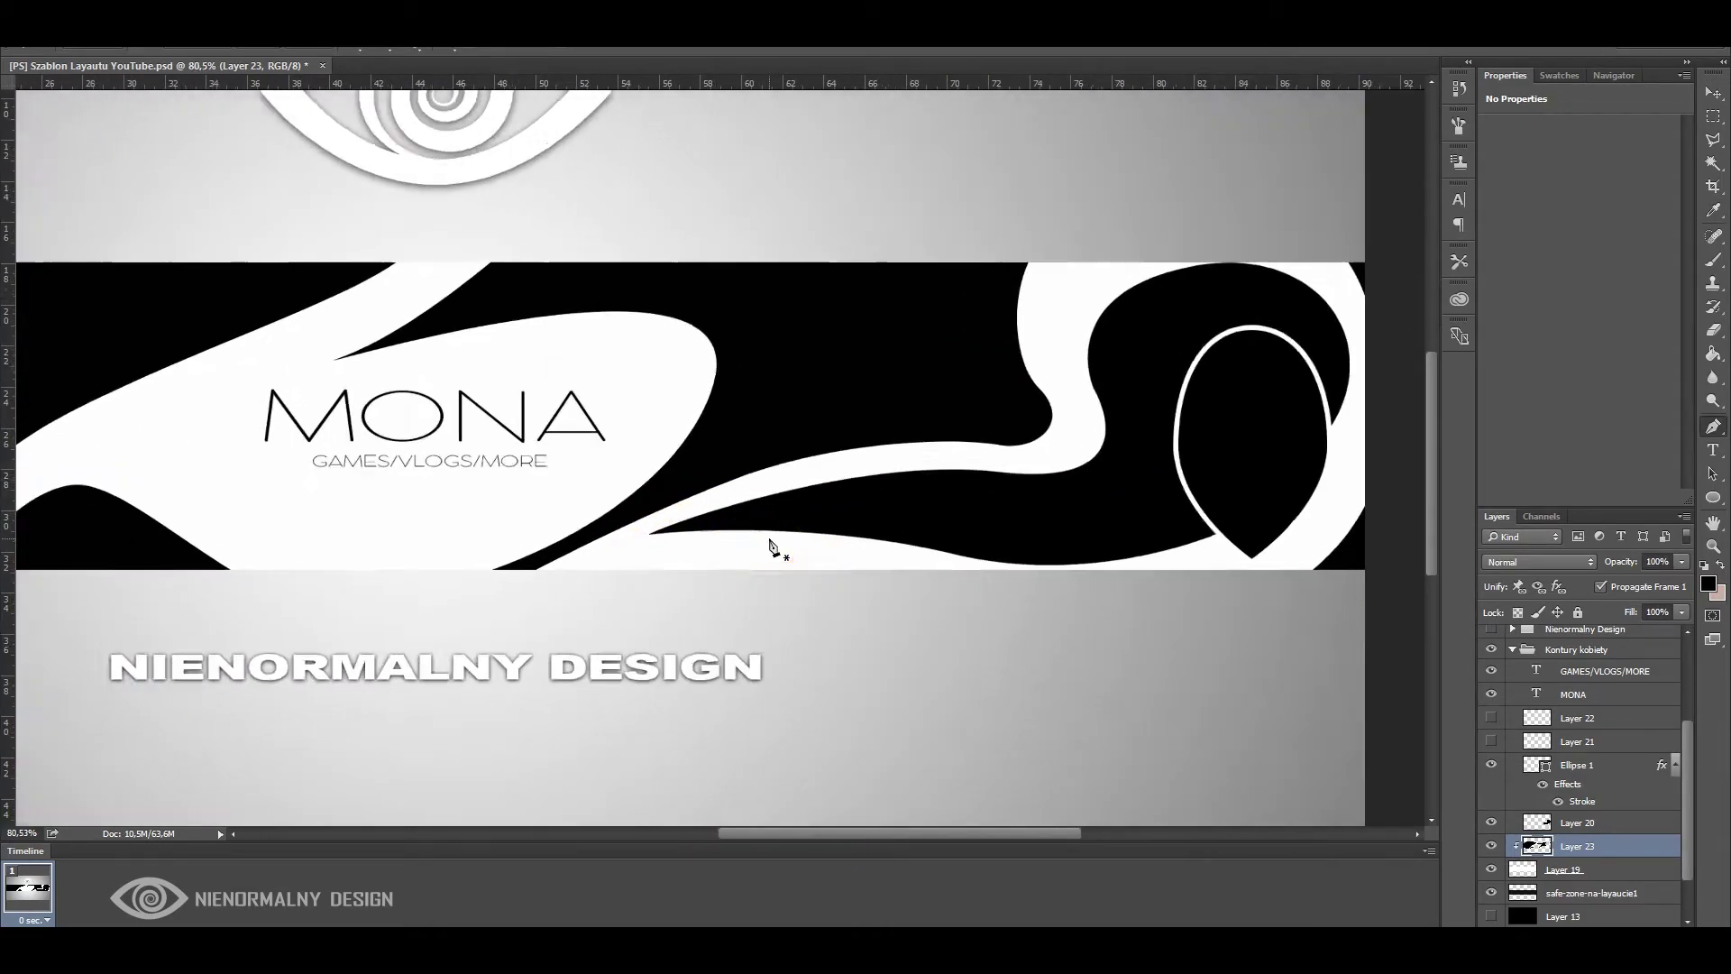
{"action": "scroll", "coordinate": [847, 568], "scroll_direction": "up", "scroll_amount": 2}
{"action": "left_click_drag", "start_coordinate": [827, 534], "coordinate": [933, 561]}
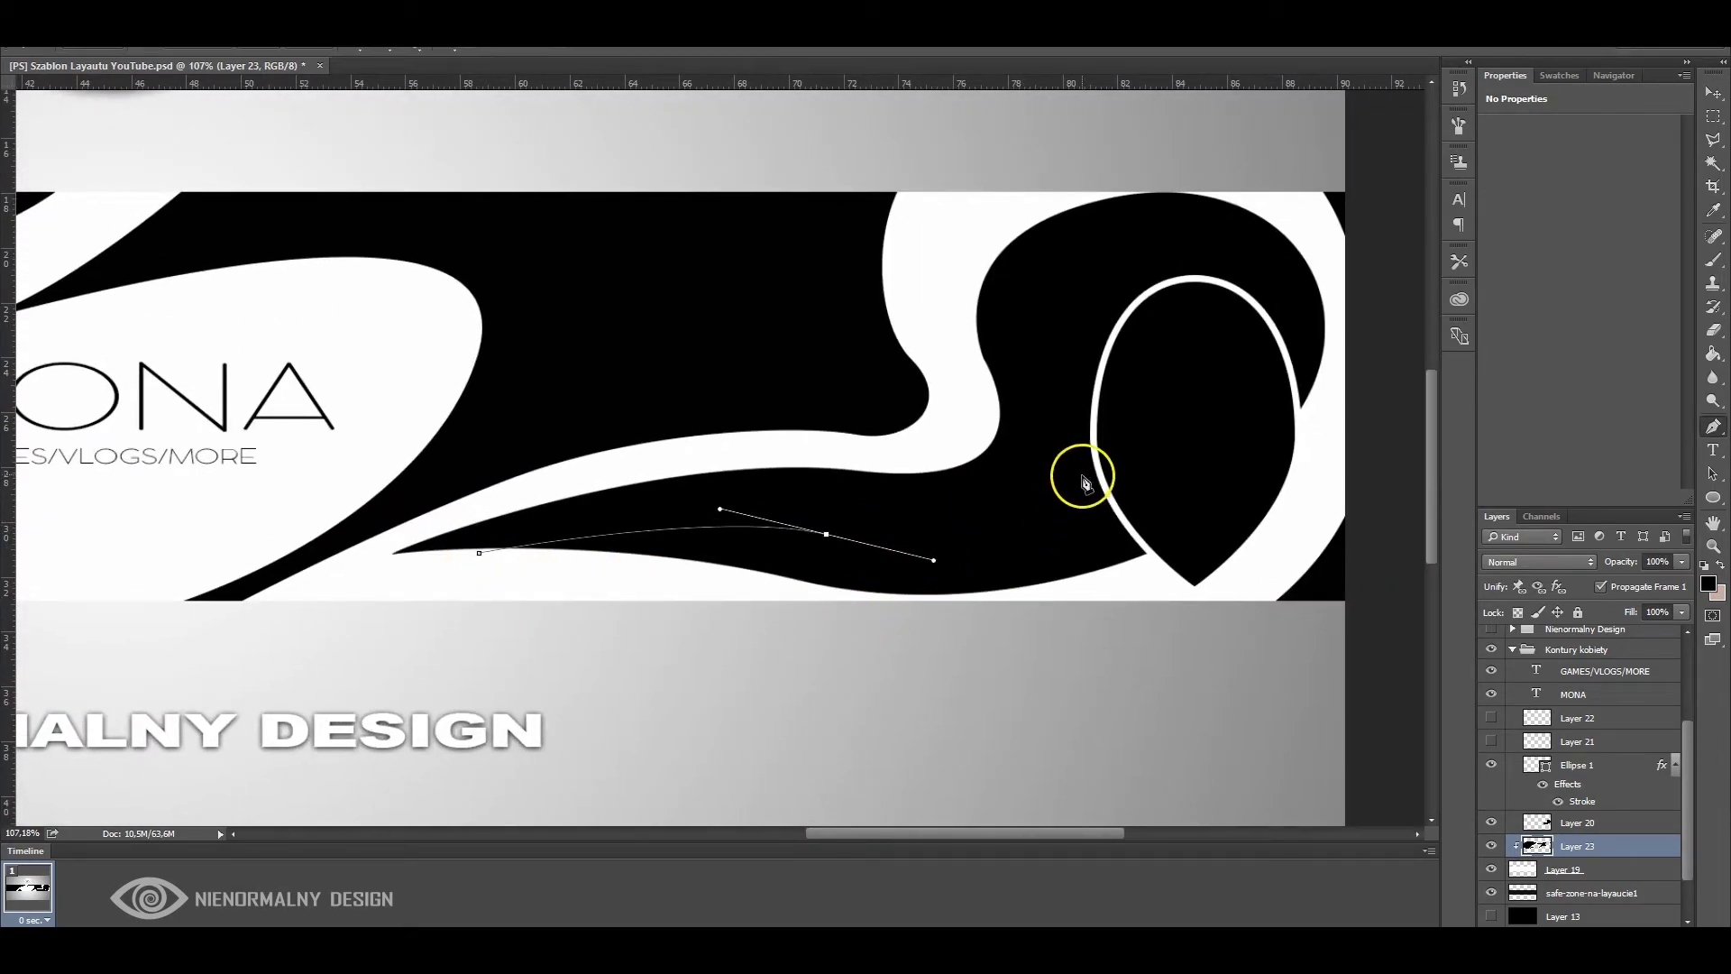
{"action": "left_click_drag", "start_coordinate": [1098, 482], "coordinate": [1108, 445]}
{"action": "left_click", "coordinate": [1707, 583]}
{"action": "left_click", "coordinate": [1110, 505]}
{"action": "left_click", "coordinate": [1429, 512]}
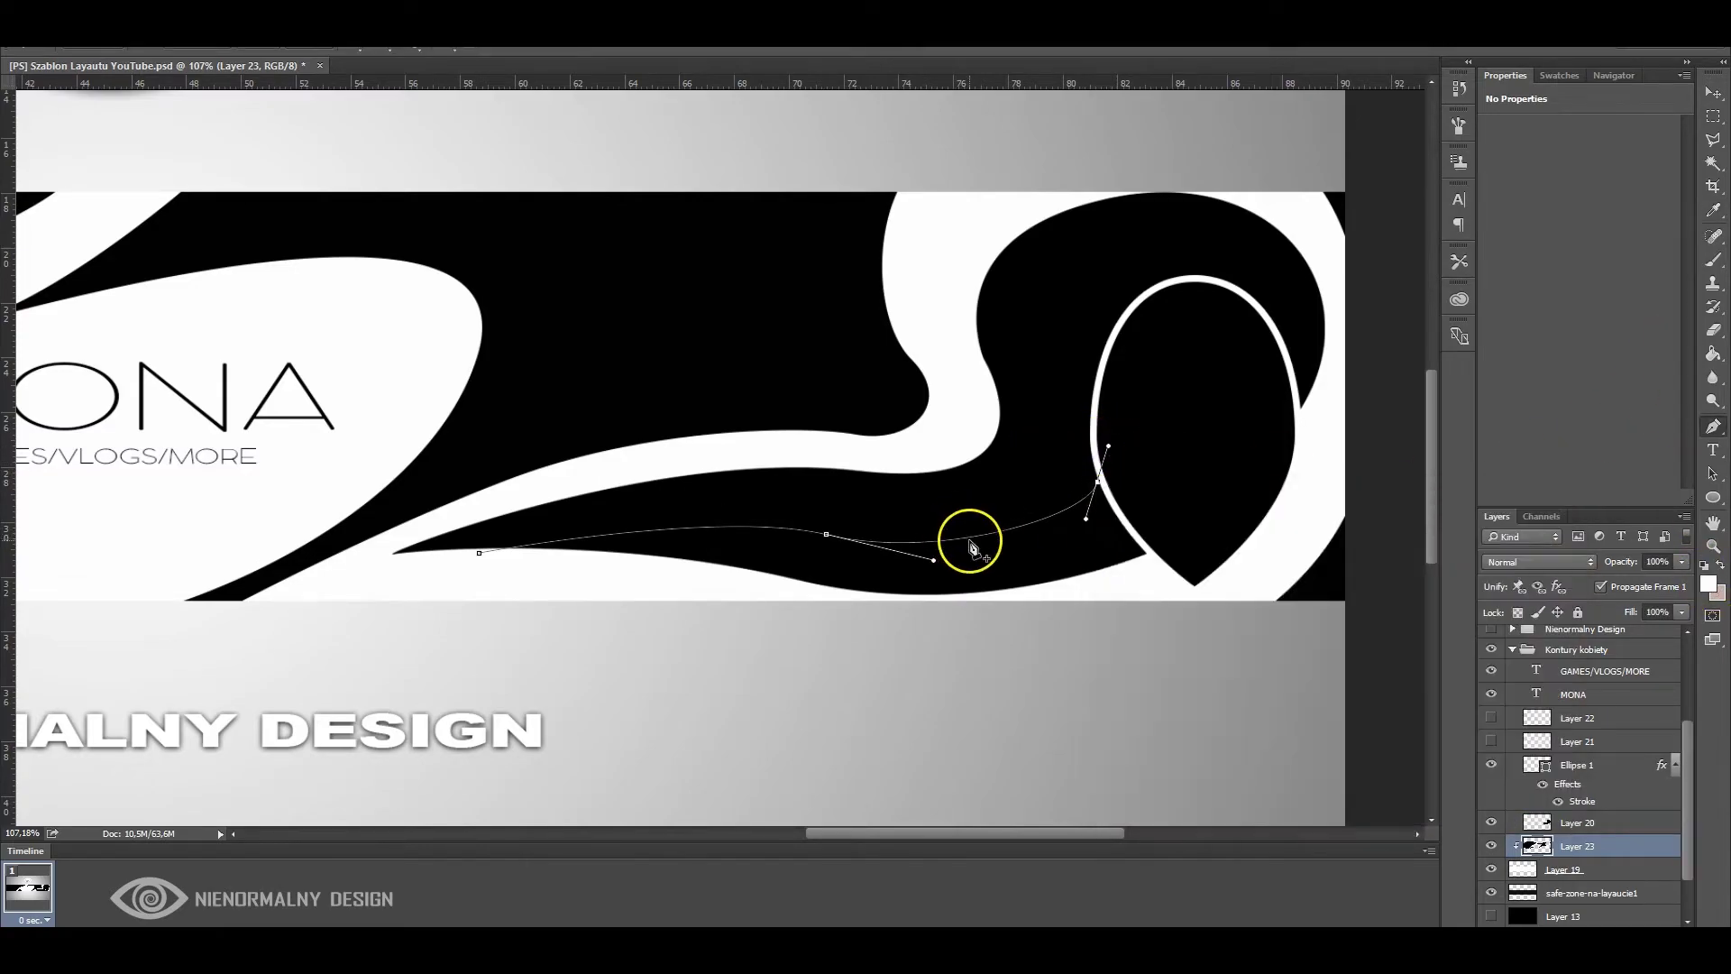
Stroke the lower-strand path in white with the brush
{"action": "right_click", "coordinate": [965, 541]}
{"action": "left_click", "coordinate": [1004, 355]}
{"action": "right_click", "coordinate": [999, 541]}
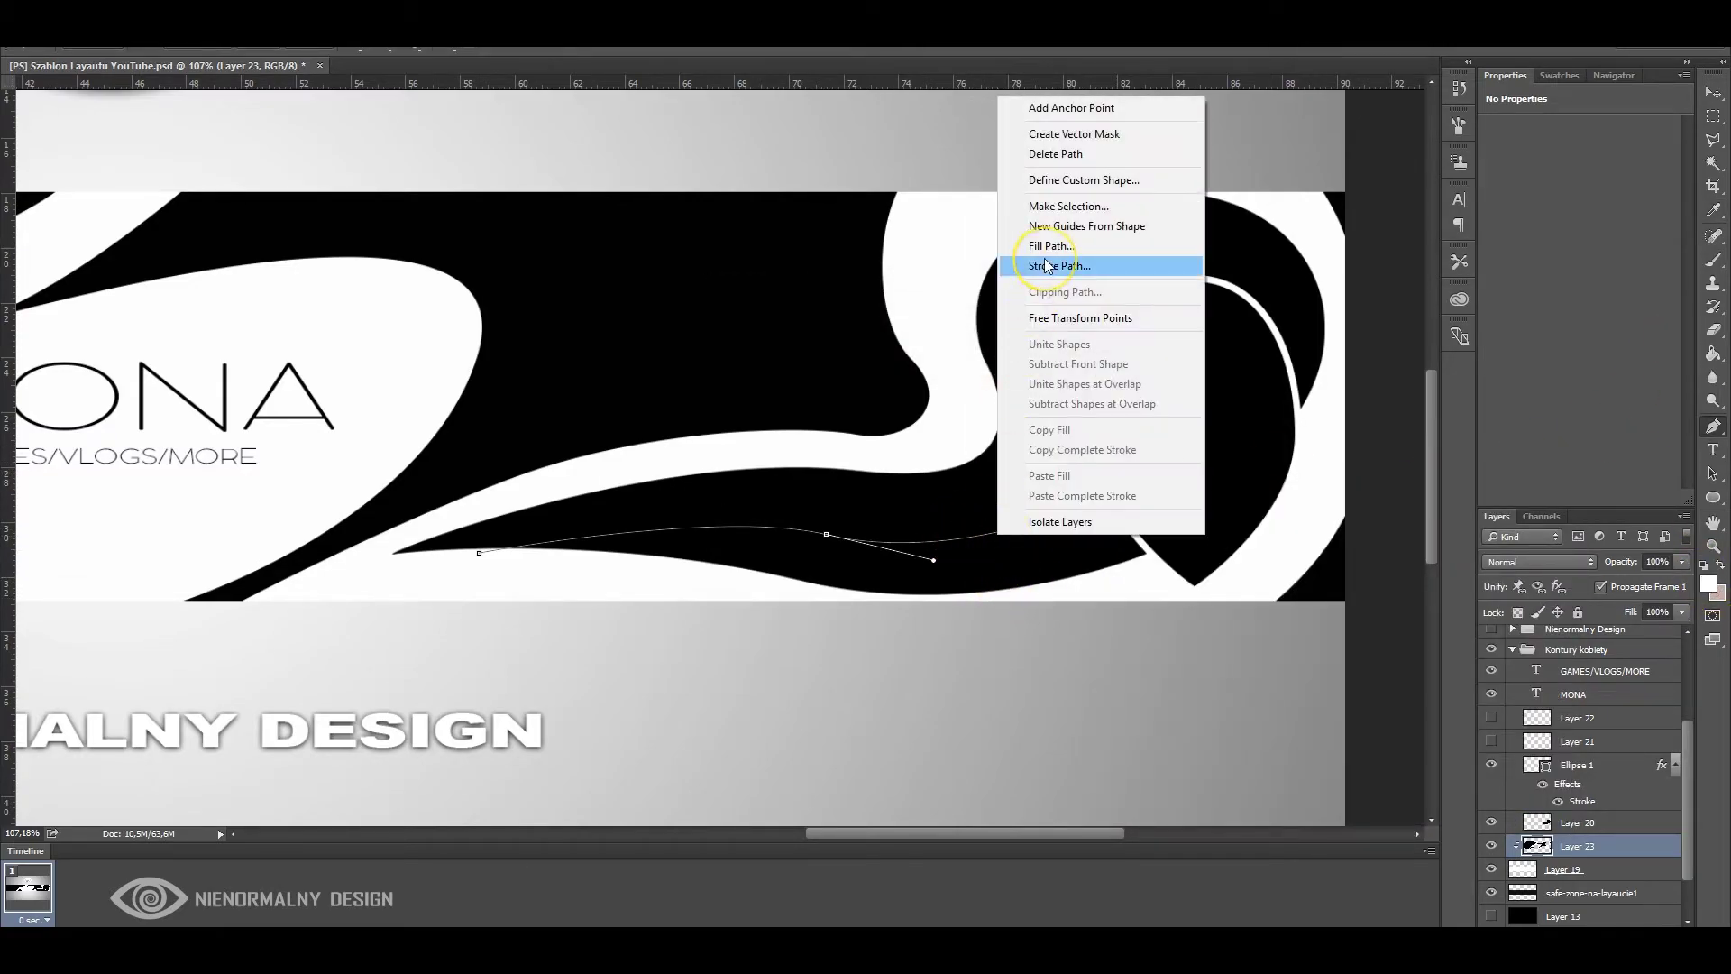
{"action": "left_click", "coordinate": [1051, 262]}
{"action": "left_click", "coordinate": [992, 298]}
{"action": "key", "text": "Escape"}
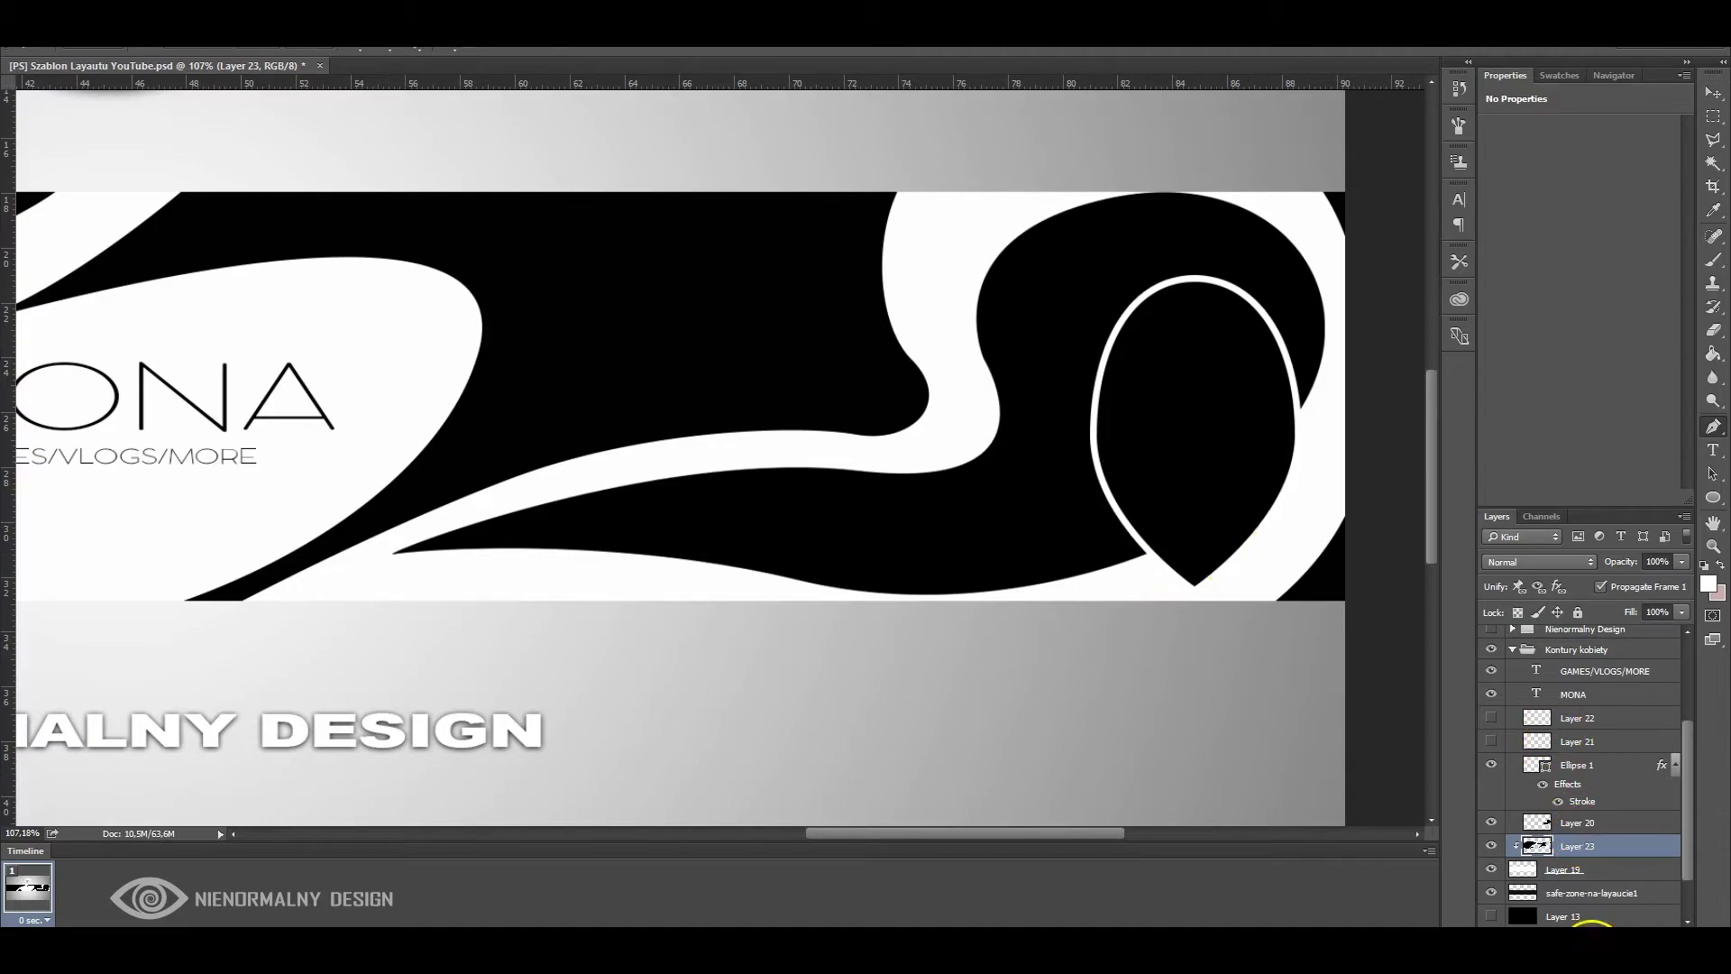
Add a new stroke layer above Ellipse 1 and stroke the strand path onto it in white
{"action": "left_click", "coordinate": [1592, 926]}
{"action": "right_click", "coordinate": [1049, 528]}
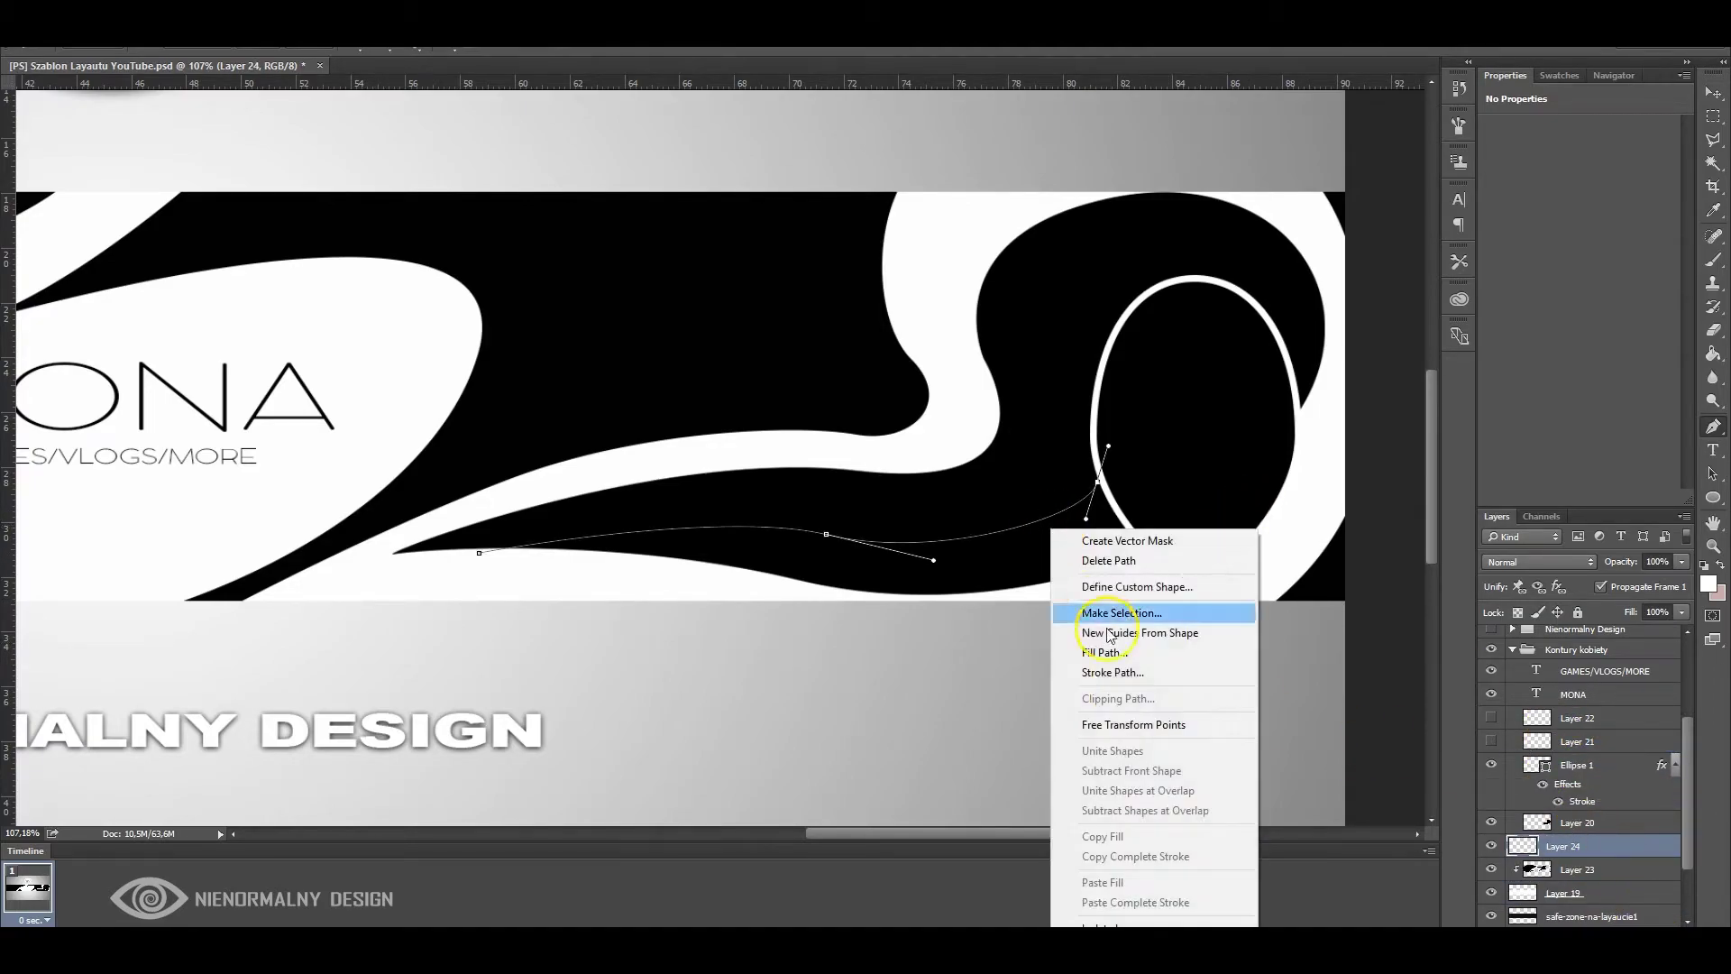
{"action": "left_click", "coordinate": [1472, 882]}
{"action": "left_click_drag", "start_coordinate": [1537, 846], "coordinate": [1546, 762]}
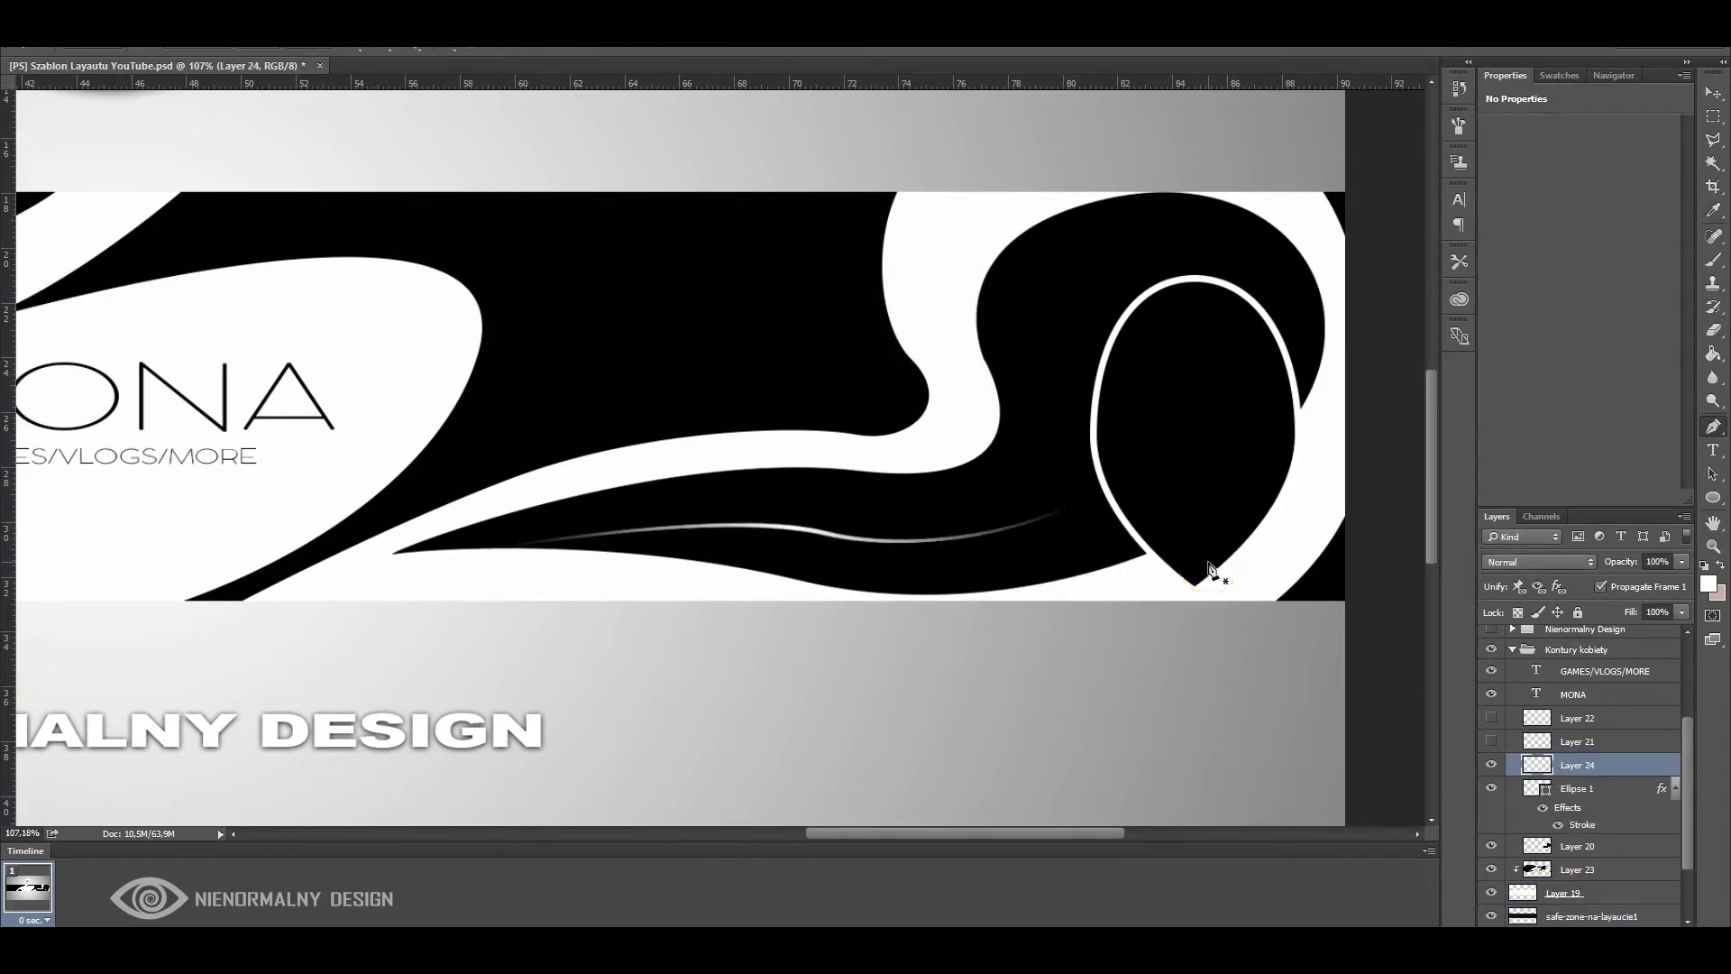
{"action": "key", "text": "ctrl+z"}
{"action": "right_click", "coordinate": [1073, 512]}
{"action": "left_click", "coordinate": [1149, 711]}
{"action": "left_click", "coordinate": [996, 306]}
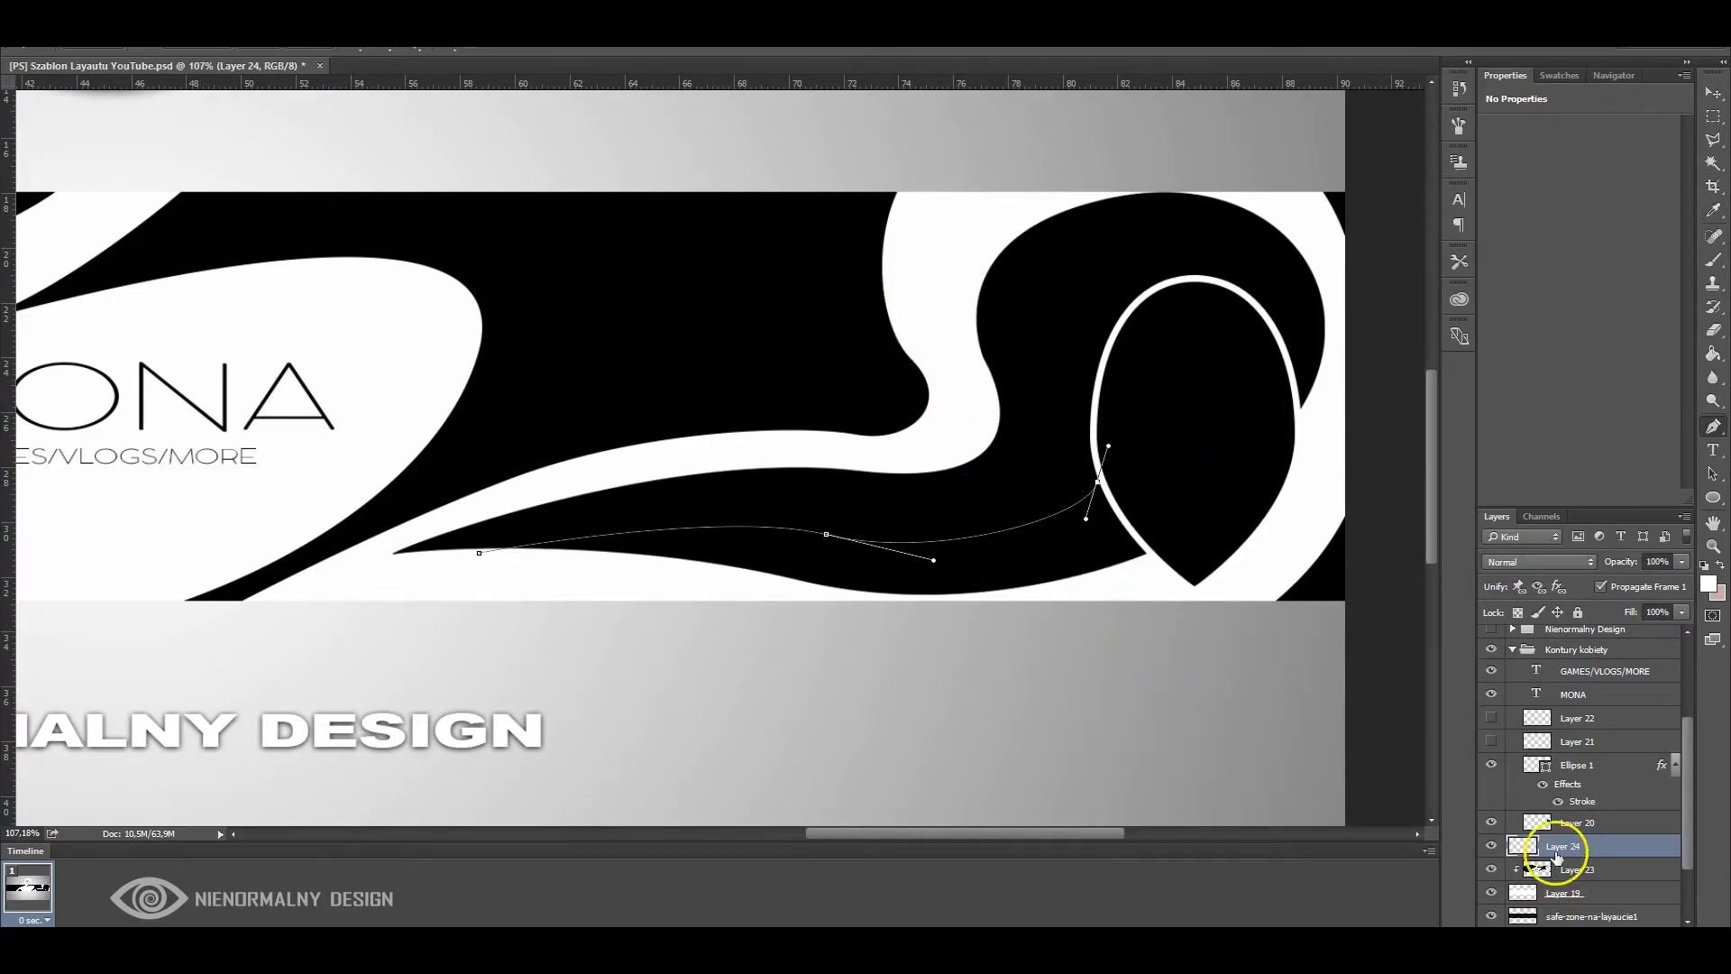
{"action": "left_click_drag", "start_coordinate": [1557, 857], "coordinate": [1546, 762]}
{"action": "left_click", "coordinate": [305, 331]}
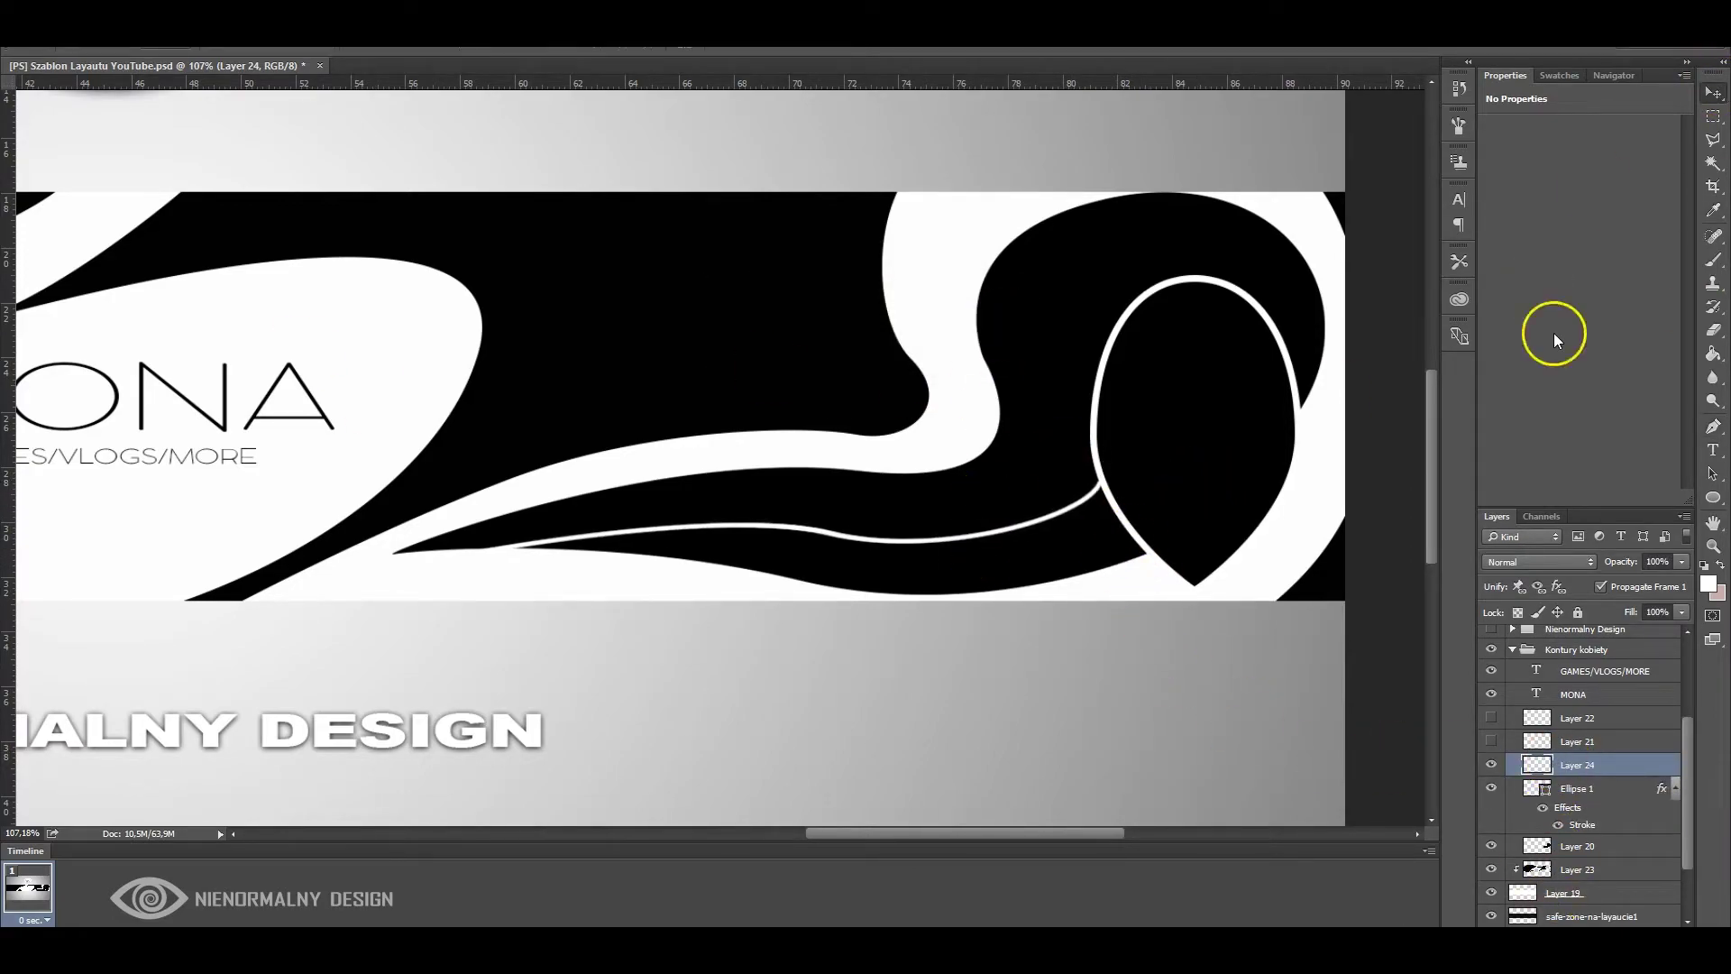
Draw a curved strand path over the top of the head and stroke it white
{"action": "left_click", "coordinate": [1713, 426]}
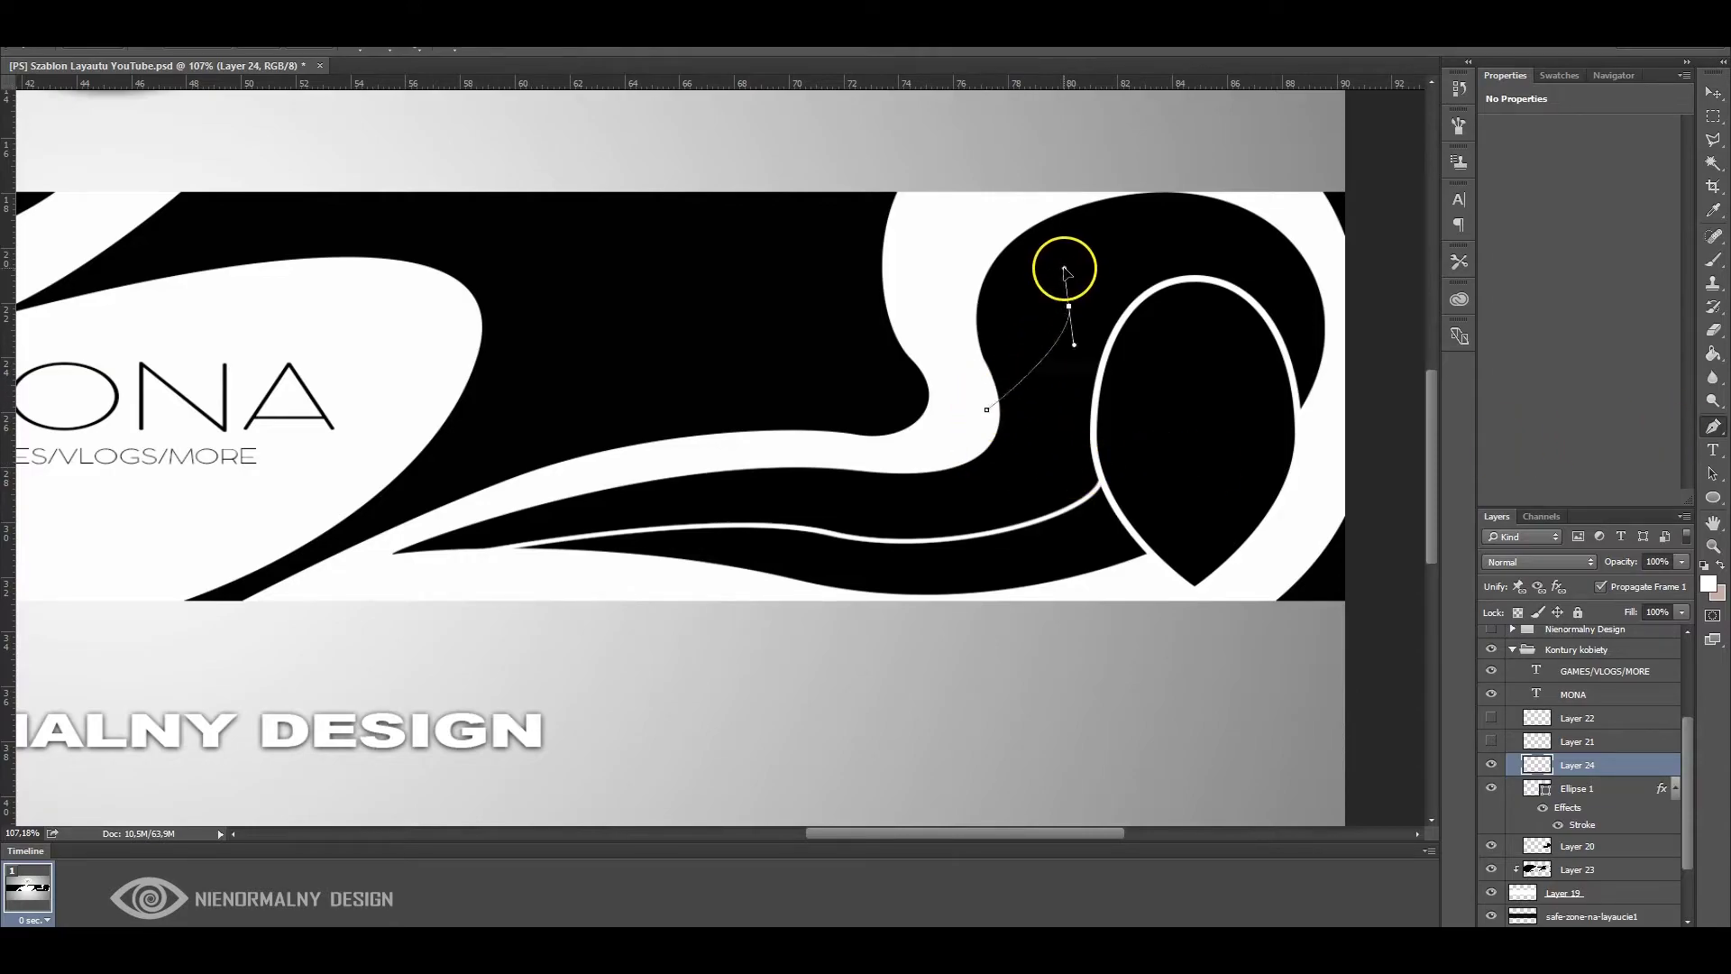
{"action": "left_click_drag", "start_coordinate": [1065, 270], "coordinate": [1075, 240]}
{"action": "left_click_drag", "start_coordinate": [1335, 304], "coordinate": [1386, 448]}
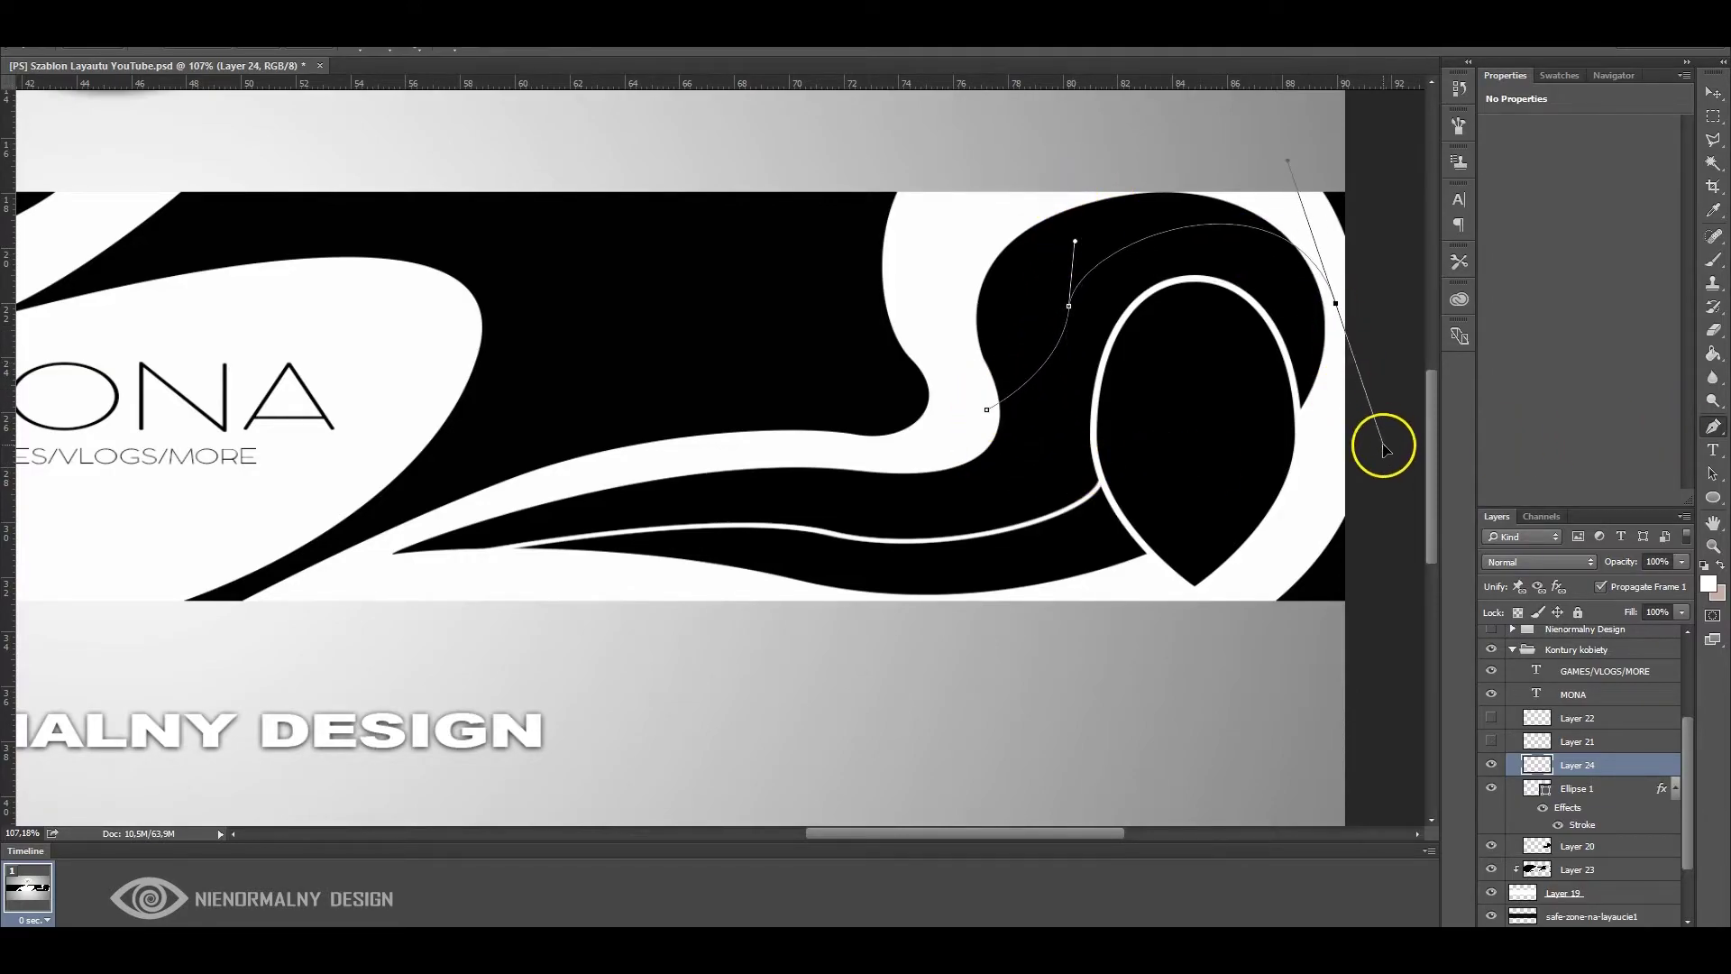
{"action": "right_click", "coordinate": [1145, 225]}
{"action": "left_click", "coordinate": [1209, 373]}
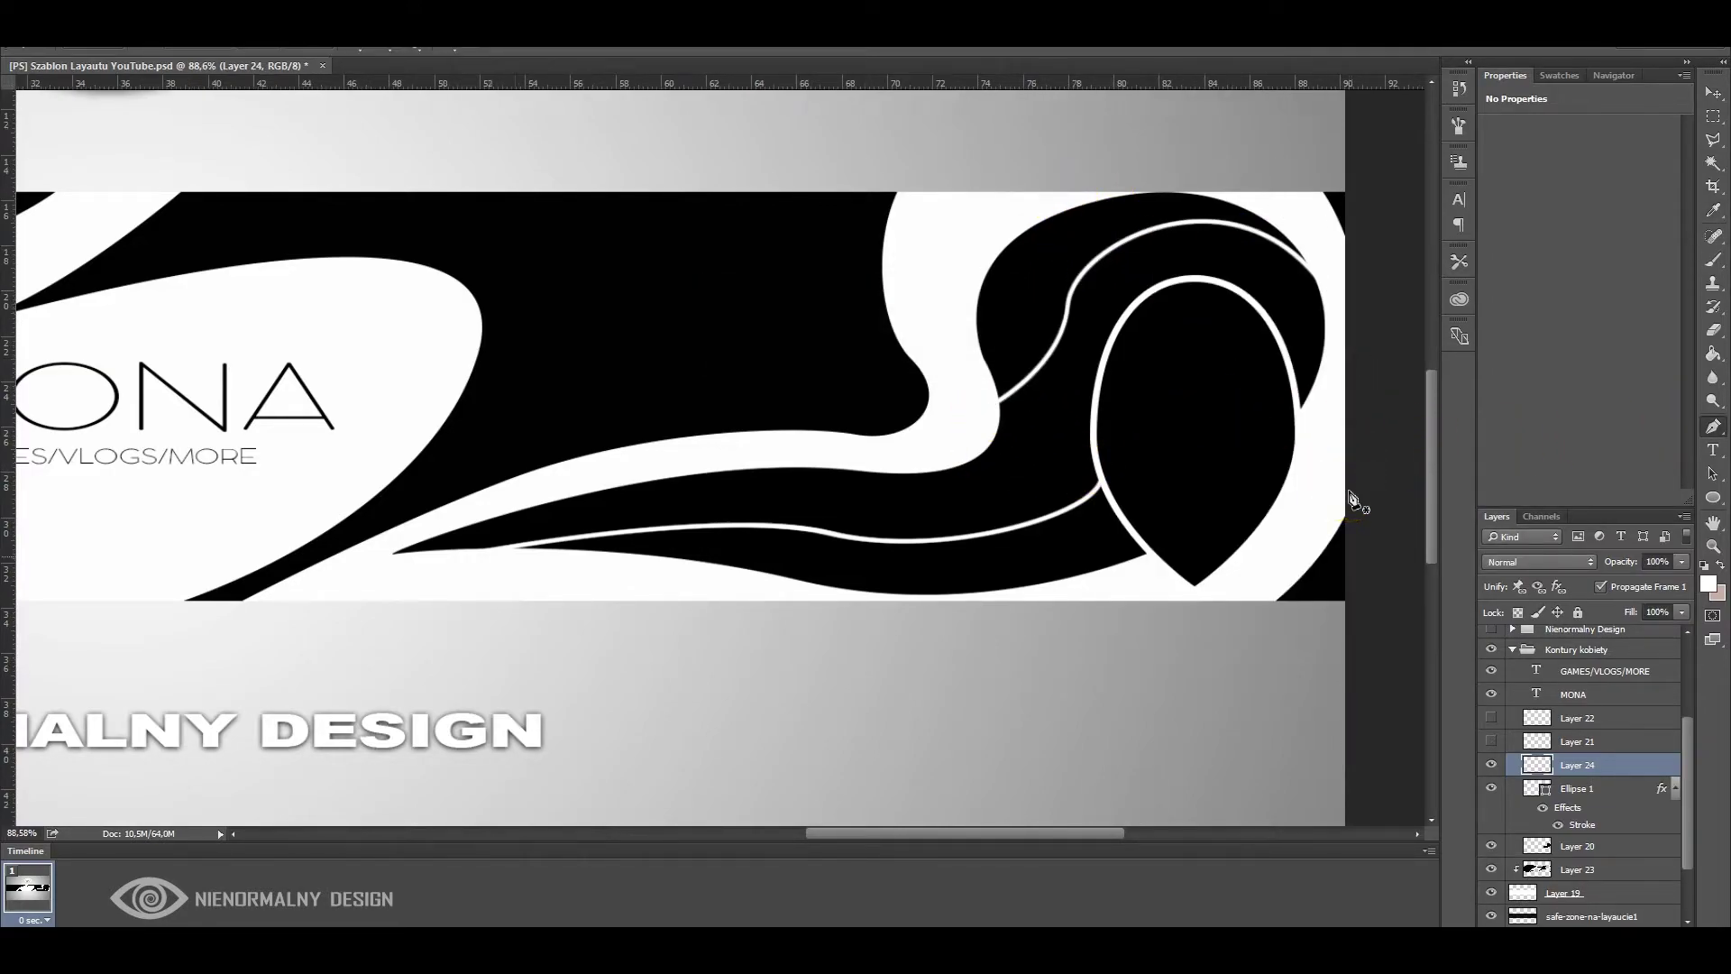
Draw a second curved strand over the head, stroke it, then undo to refine it
{"action": "left_click", "coordinate": [904, 449]}
{"action": "left_click_drag", "start_coordinate": [960, 344], "coordinate": [954, 292]}
{"action": "left_click_drag", "start_coordinate": [1198, 359], "coordinate": [1272, 512]}
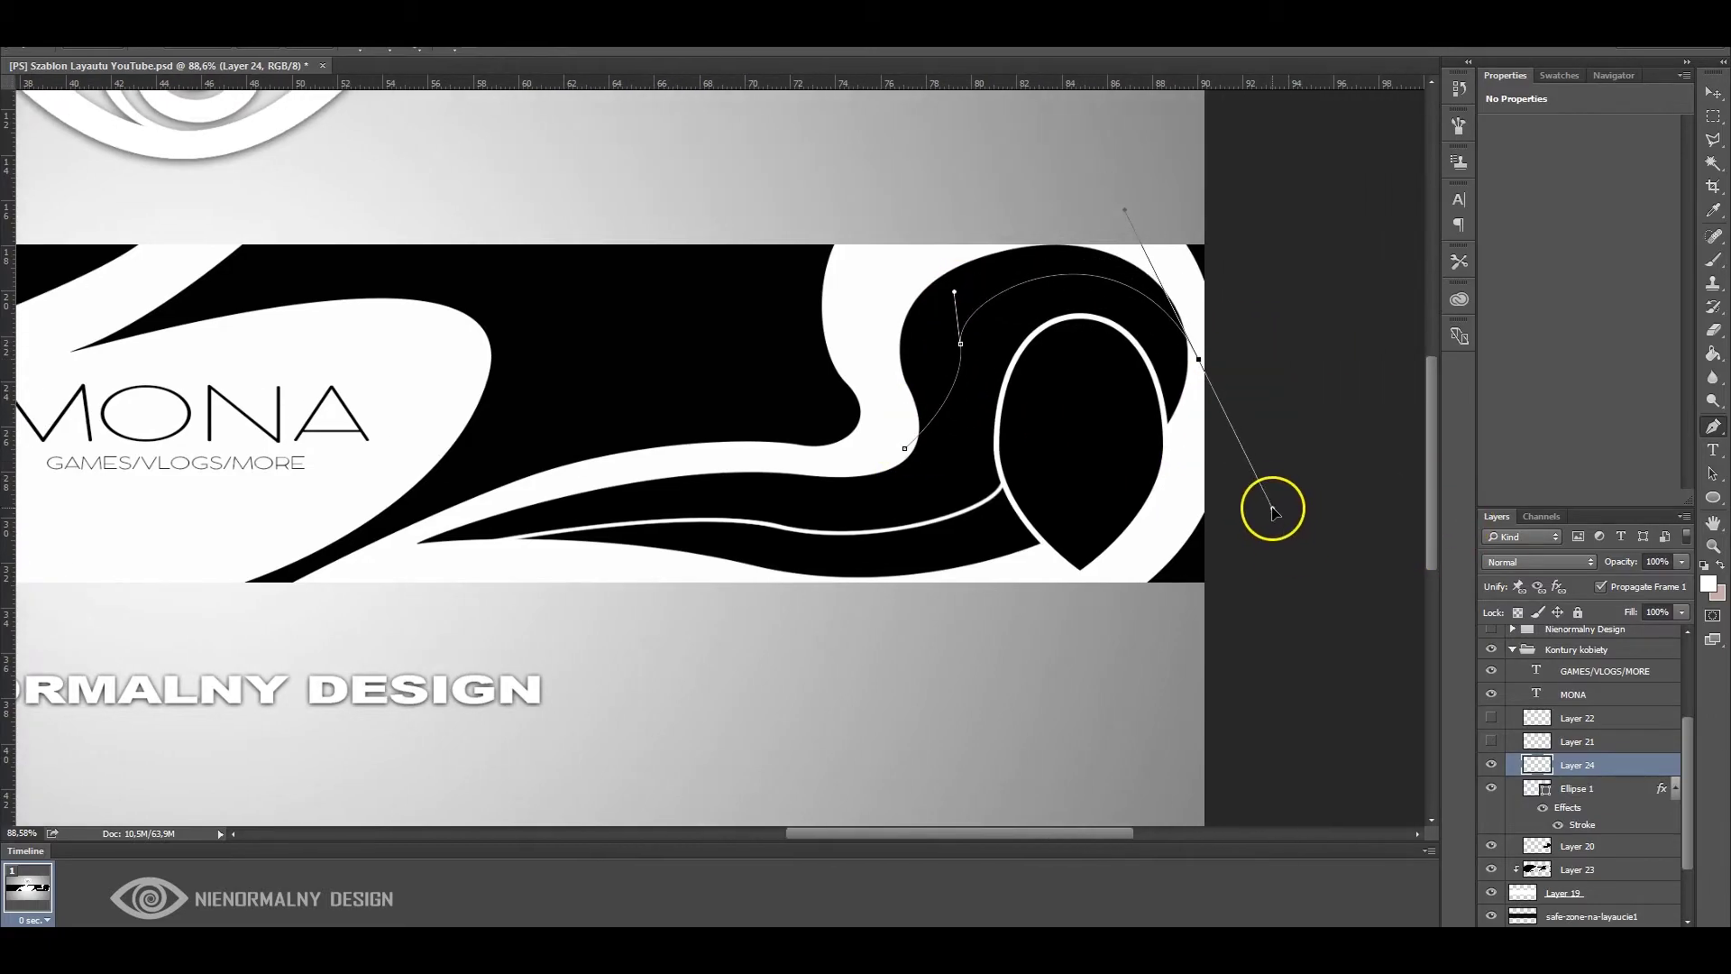
{"action": "left_click_drag", "start_coordinate": [959, 345], "coordinate": [958, 460]}
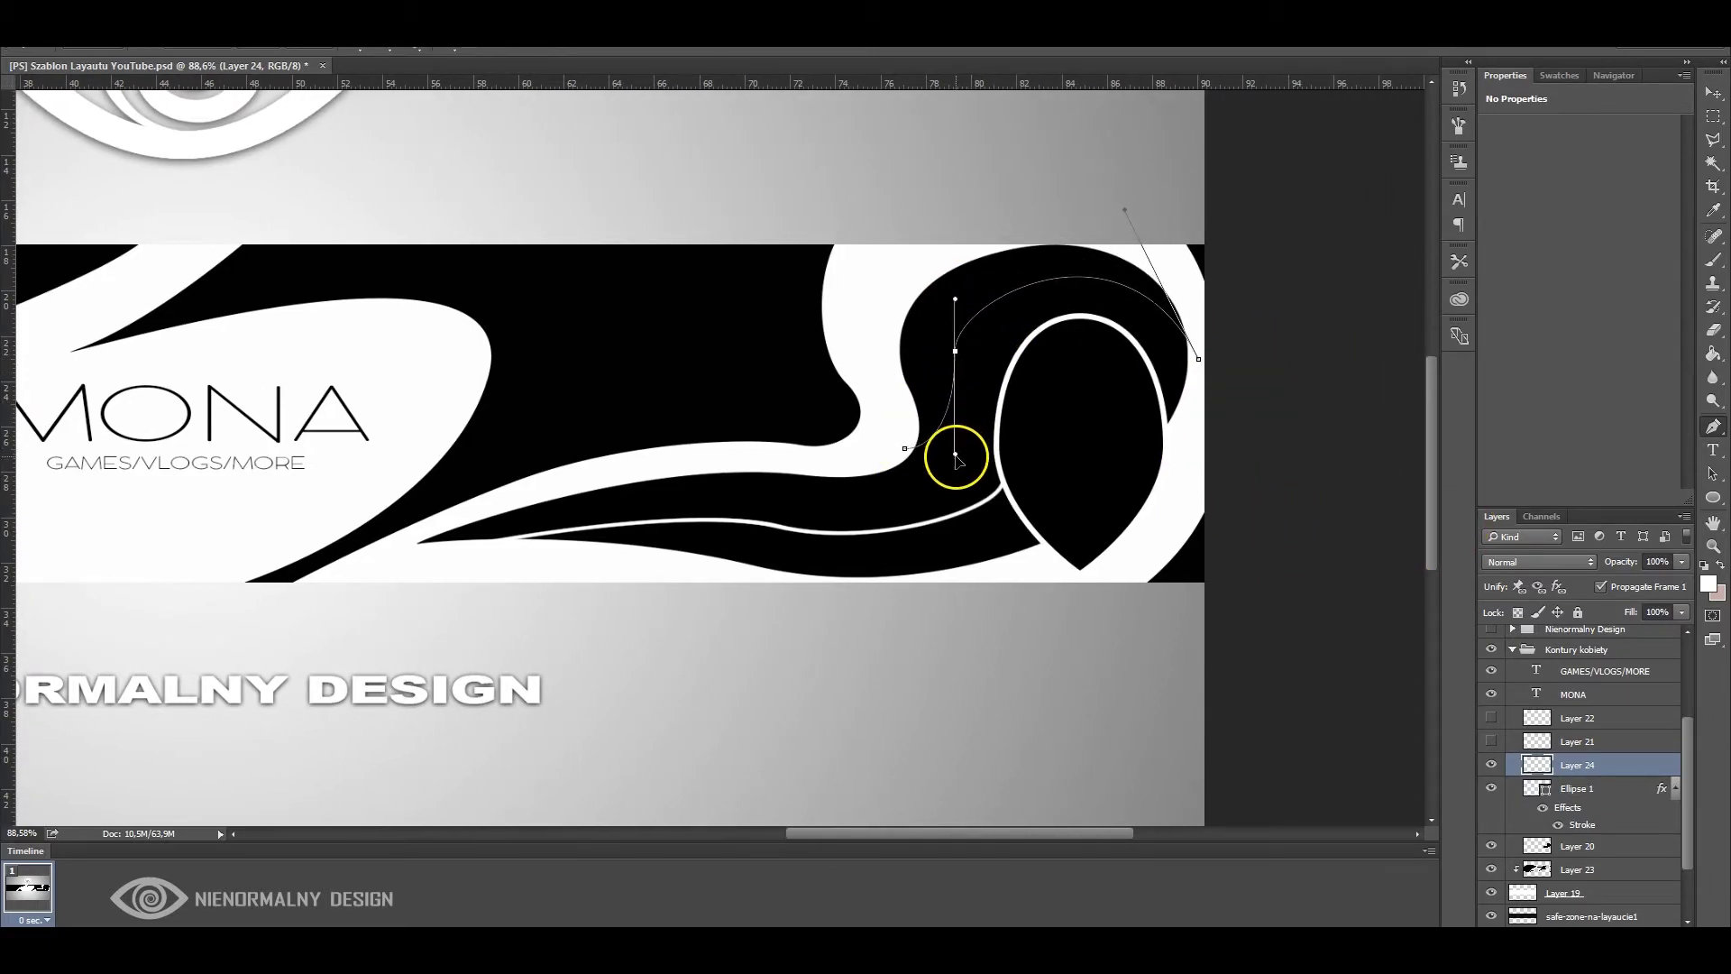
{"action": "right_click", "coordinate": [1050, 287]}
{"action": "left_click", "coordinate": [1094, 451]}
{"action": "key", "text": "Return"}
{"action": "key", "text": "ctrl+z"}
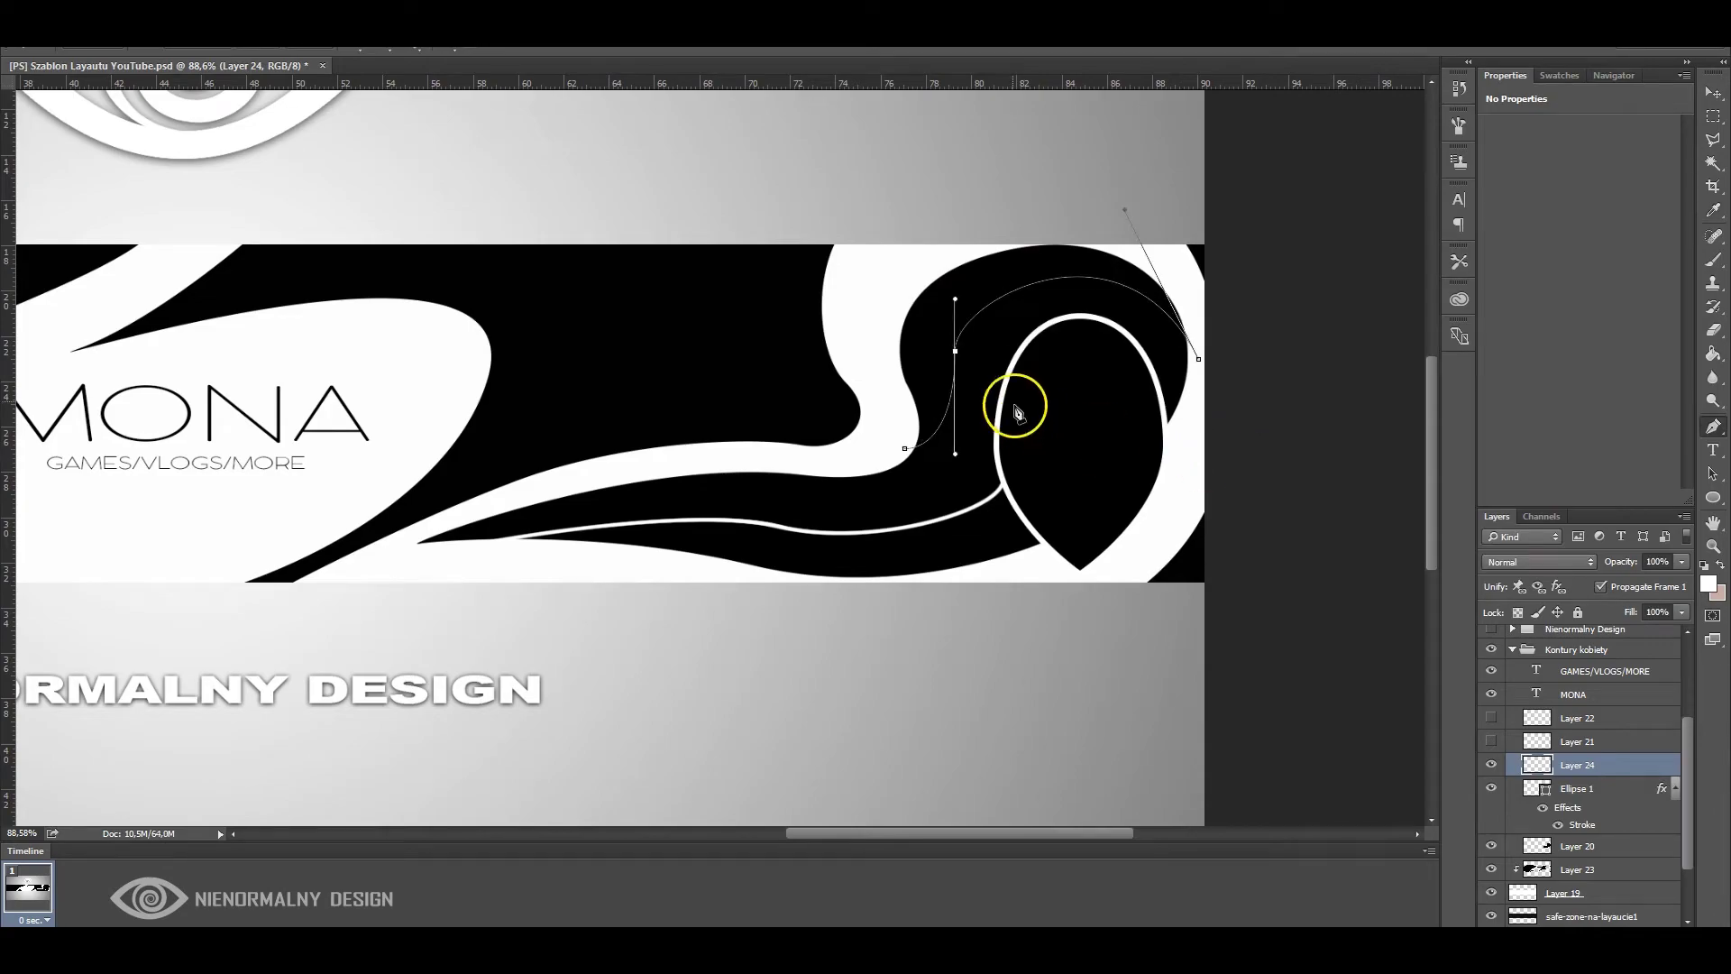
Reshape the second strand's curve handle and restroke it in white
{"action": "scroll", "coordinate": [1015, 410], "scroll_direction": "up", "scroll_amount": 5}
{"action": "left_click_drag", "start_coordinate": [946, 239], "coordinate": [997, 213]}
{"action": "right_click", "coordinate": [1001, 262]}
{"action": "left_click", "coordinate": [1050, 434]}
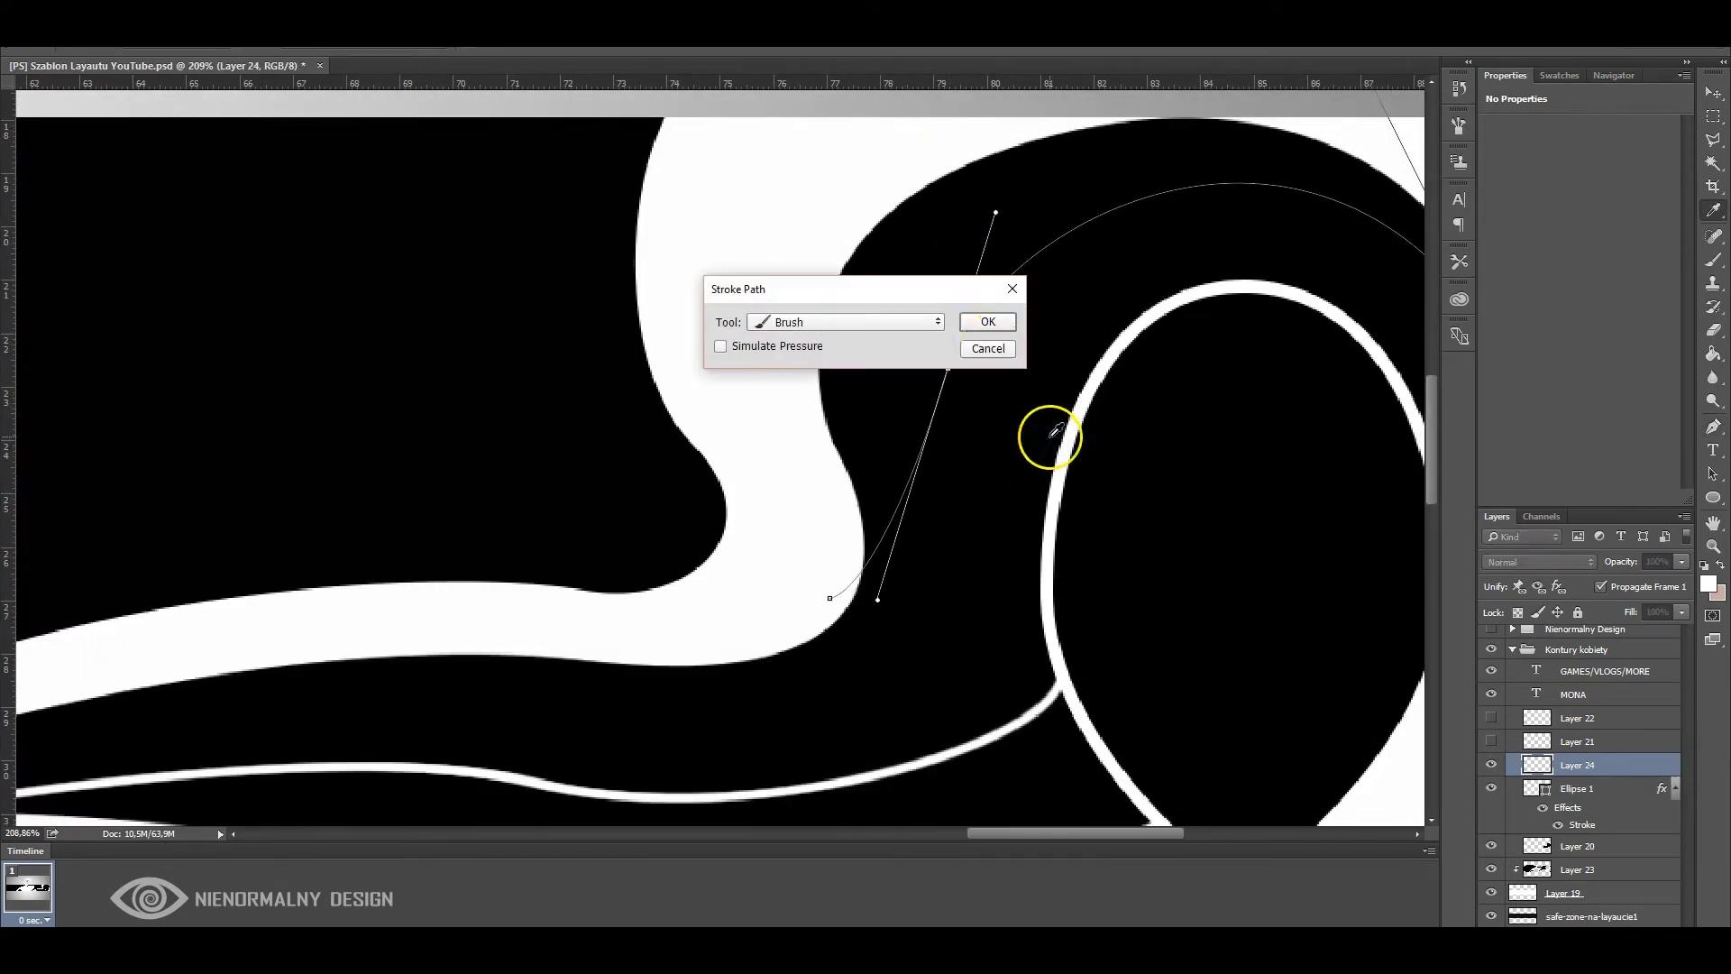
{"action": "key", "text": "Return"}
{"action": "scroll", "coordinate": [1036, 442], "scroll_direction": "down", "scroll_amount": 2}
{"action": "scroll", "coordinate": [1037, 442], "scroll_direction": "down", "scroll_amount": 2}
Draw another white strand over the head that ends beside the face
{"action": "left_click_drag", "start_coordinate": [1255, 406], "coordinate": [1275, 502]}
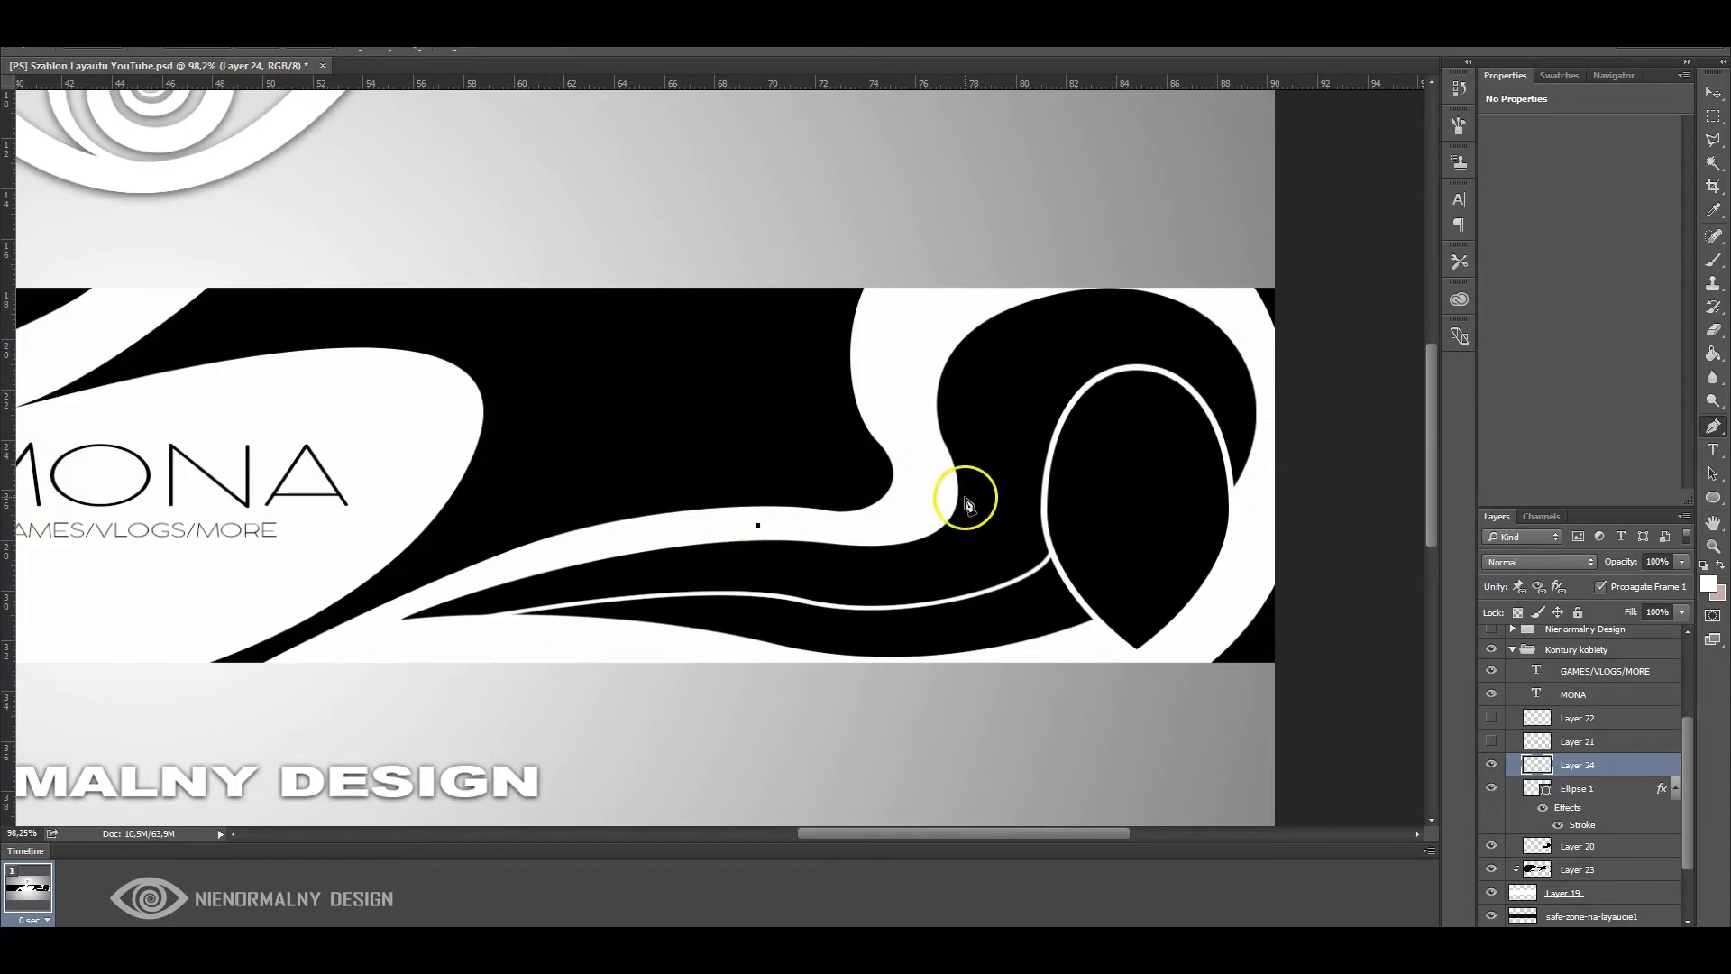
{"action": "left_click", "coordinate": [938, 491], "text": "alt"}
{"action": "left_click_drag", "start_coordinate": [1120, 328], "coordinate": [1258, 347]}
{"action": "left_click_drag", "start_coordinate": [1261, 474], "coordinate": [1265, 503]}
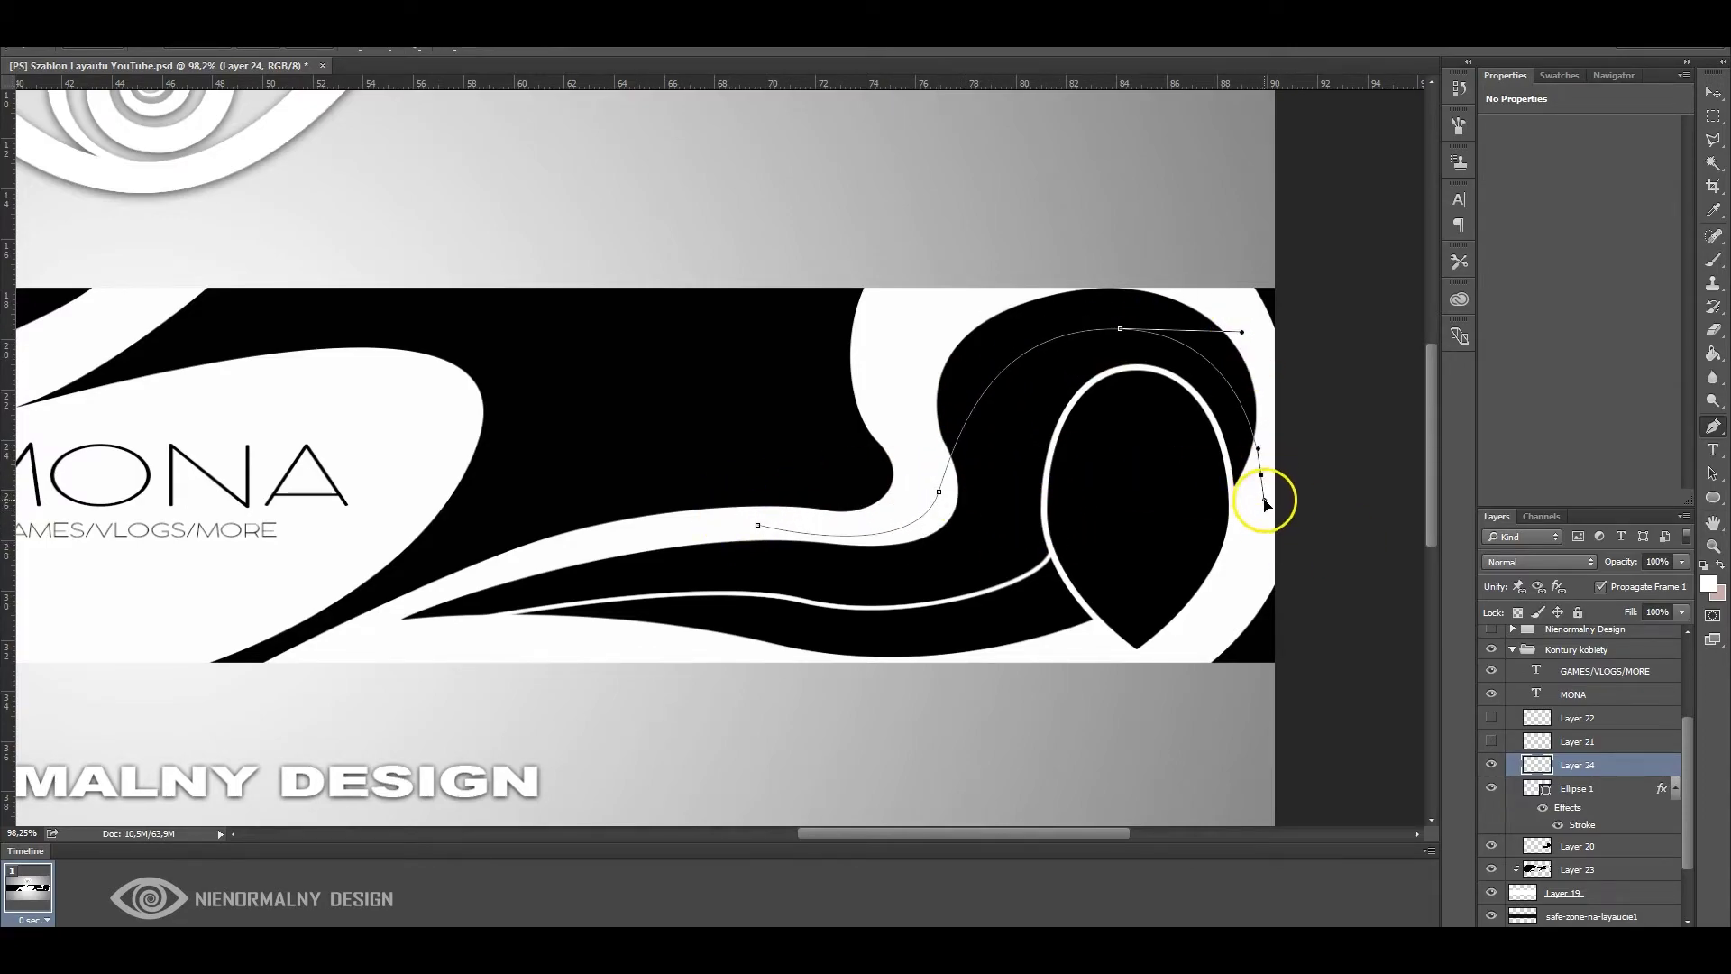
{"action": "right_click", "coordinate": [1086, 439]}
{"action": "left_click", "coordinate": [1095, 507]}
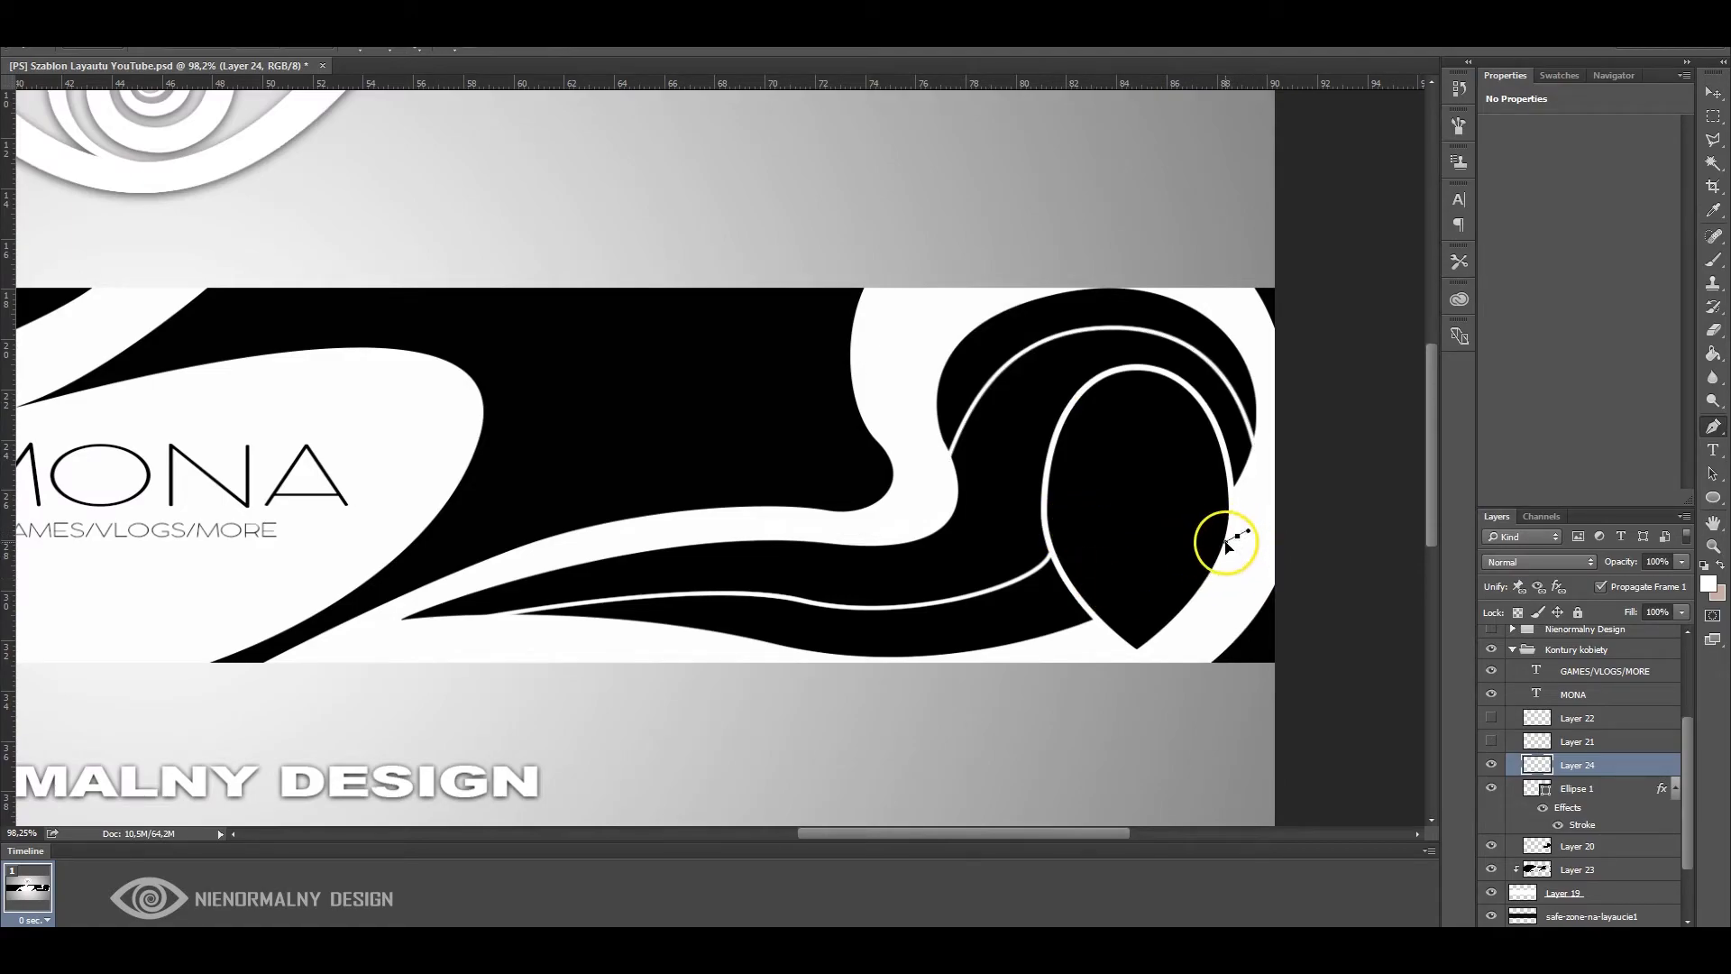
Stroke the small chin paths in white with the brush
{"action": "scroll", "coordinate": [1226, 544], "scroll_direction": "up", "scroll_amount": 2}
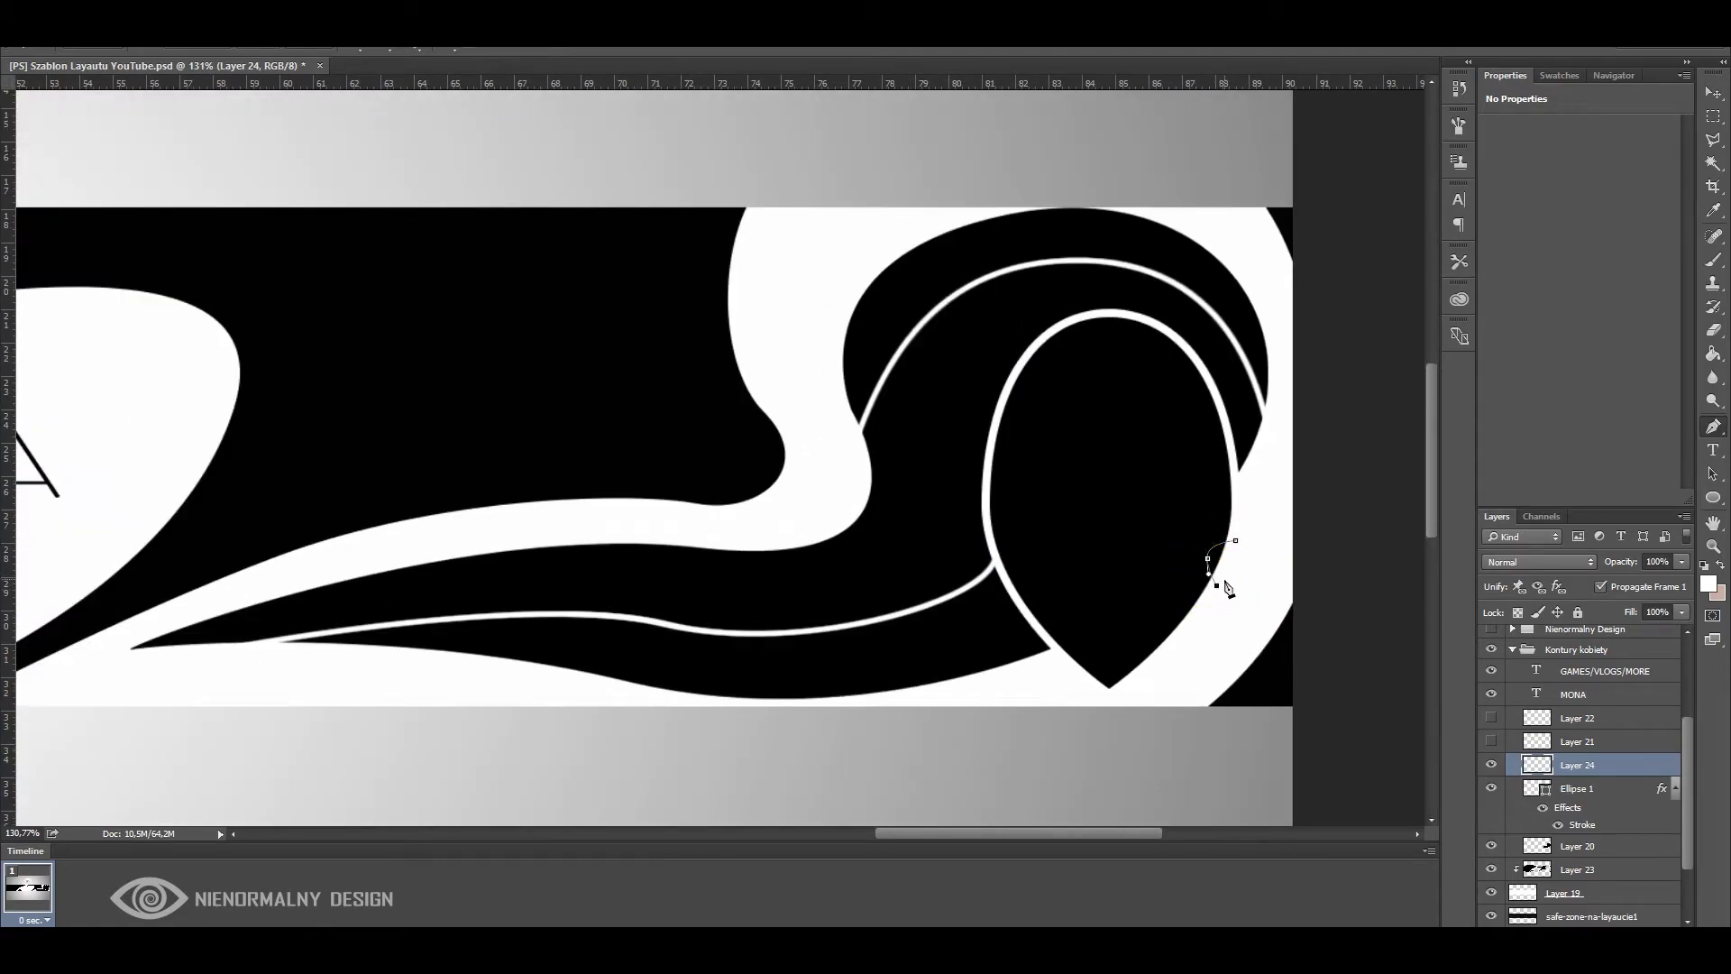
{"action": "right_click", "coordinate": [1233, 556]}
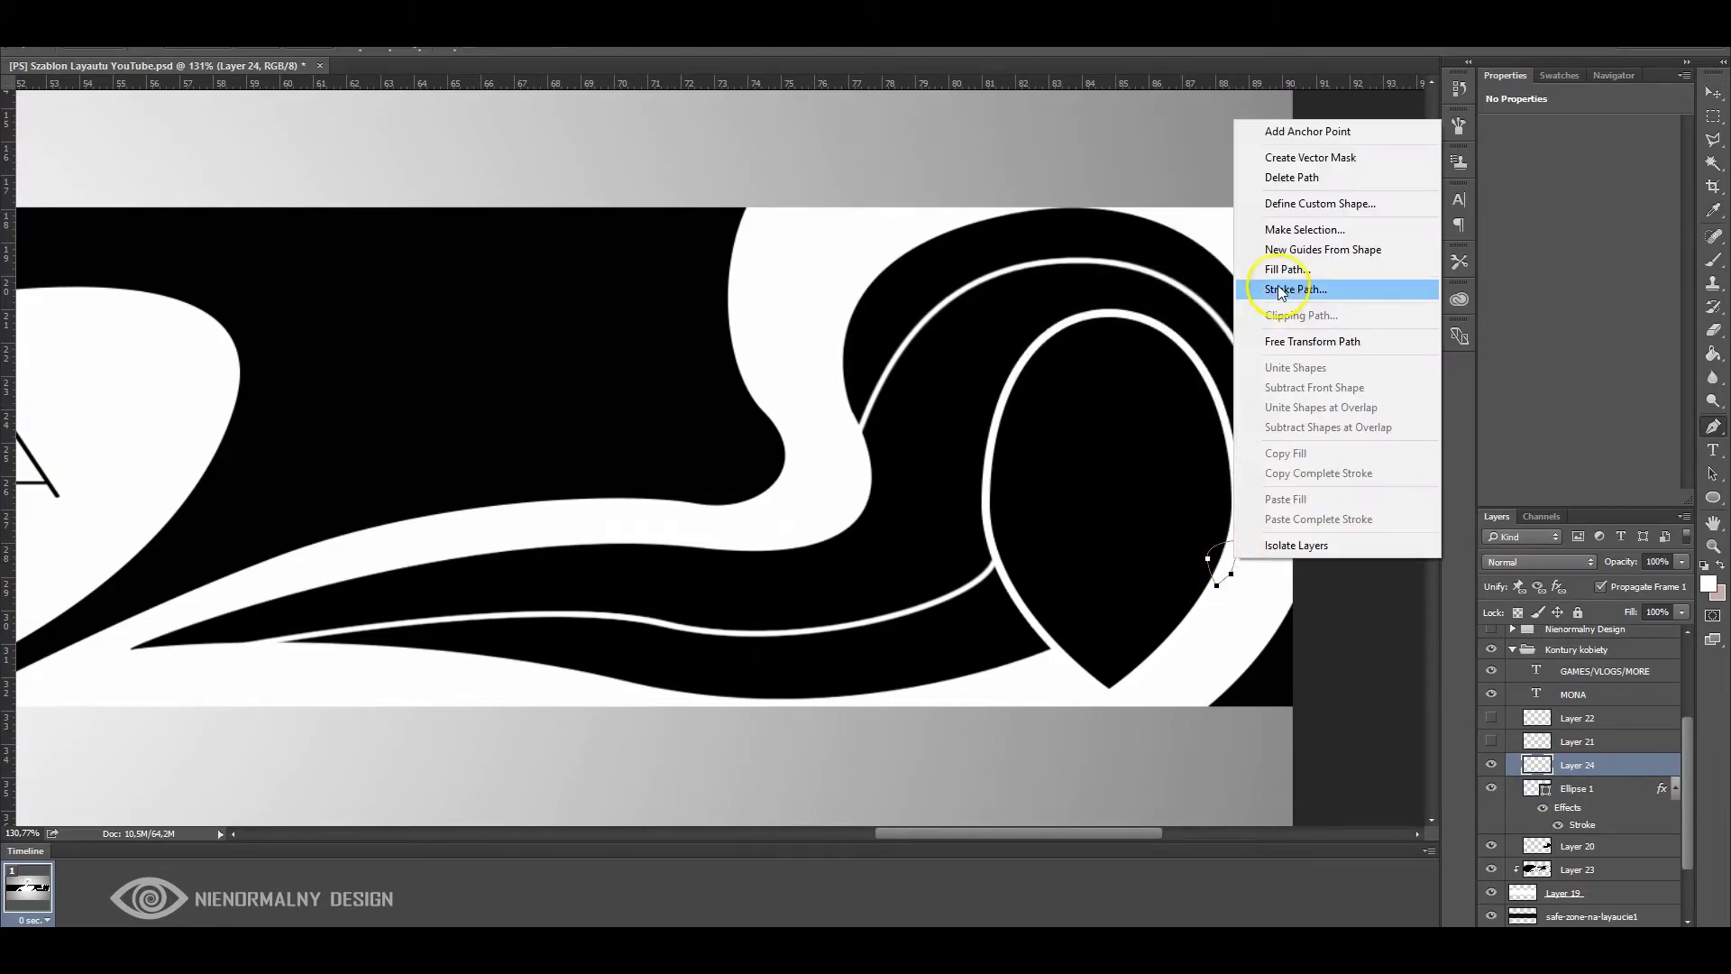
{"action": "left_click", "coordinate": [1280, 289]}
{"action": "left_click", "coordinate": [1198, 278]}
{"action": "left_click", "coordinate": [1229, 402]}
{"action": "key", "text": "Return"}
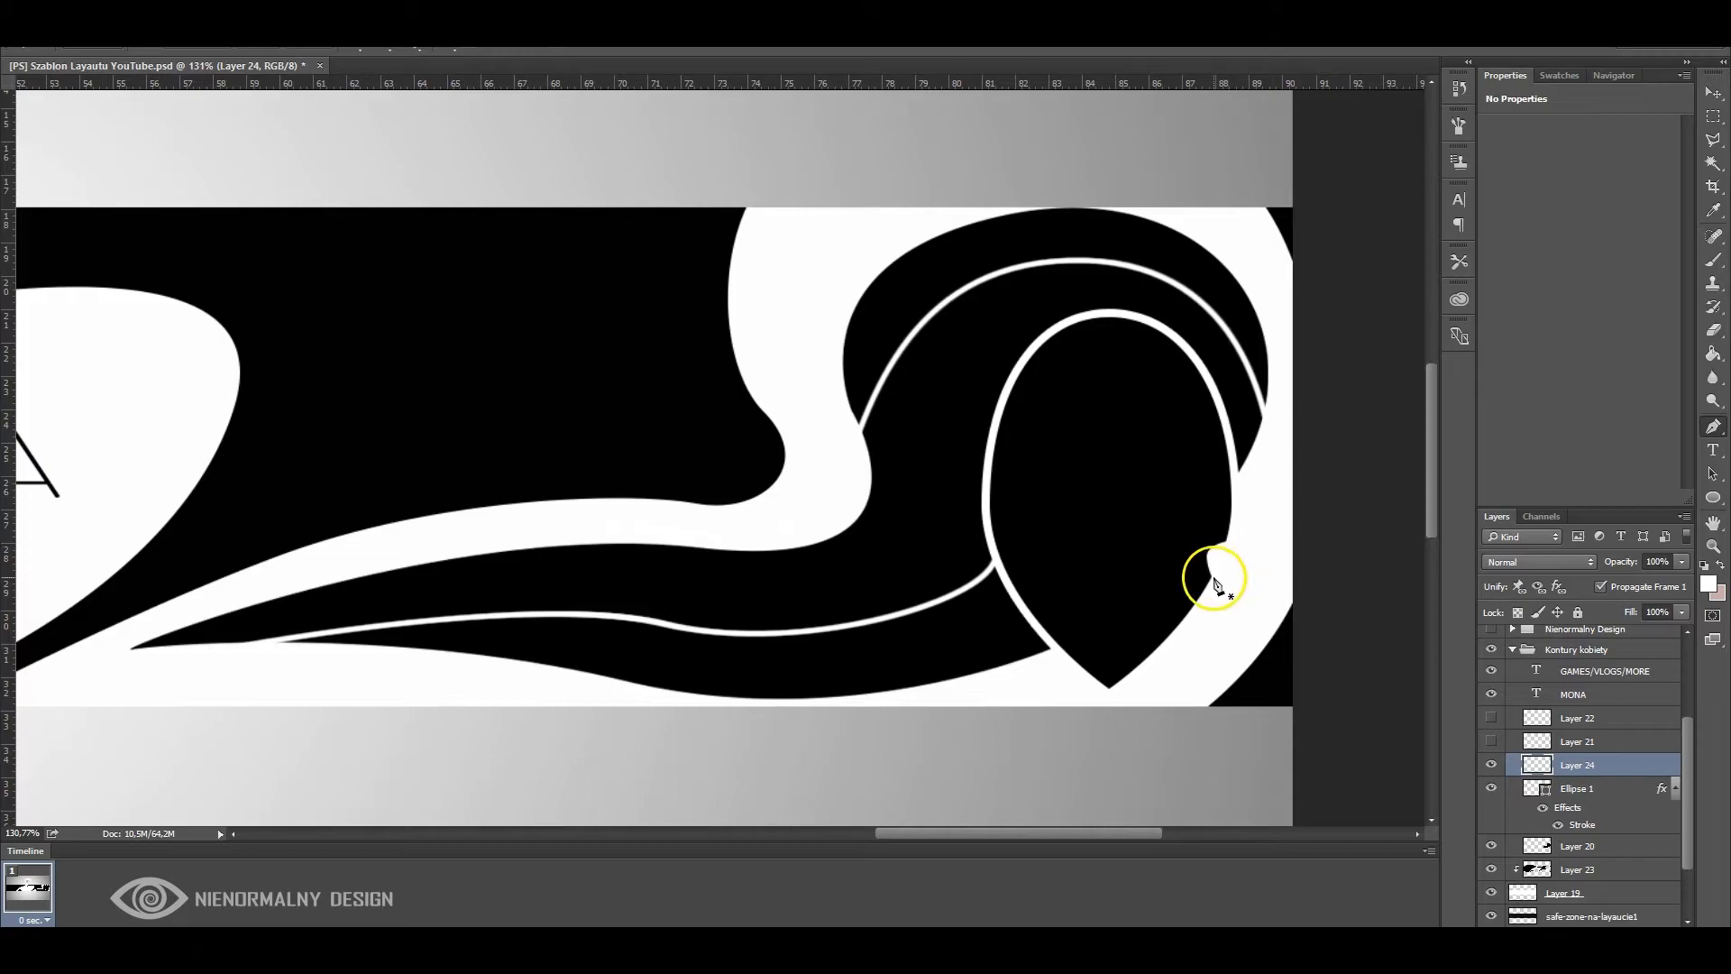
{"action": "scroll", "coordinate": [1209, 604], "scroll_direction": "up", "scroll_amount": 3}
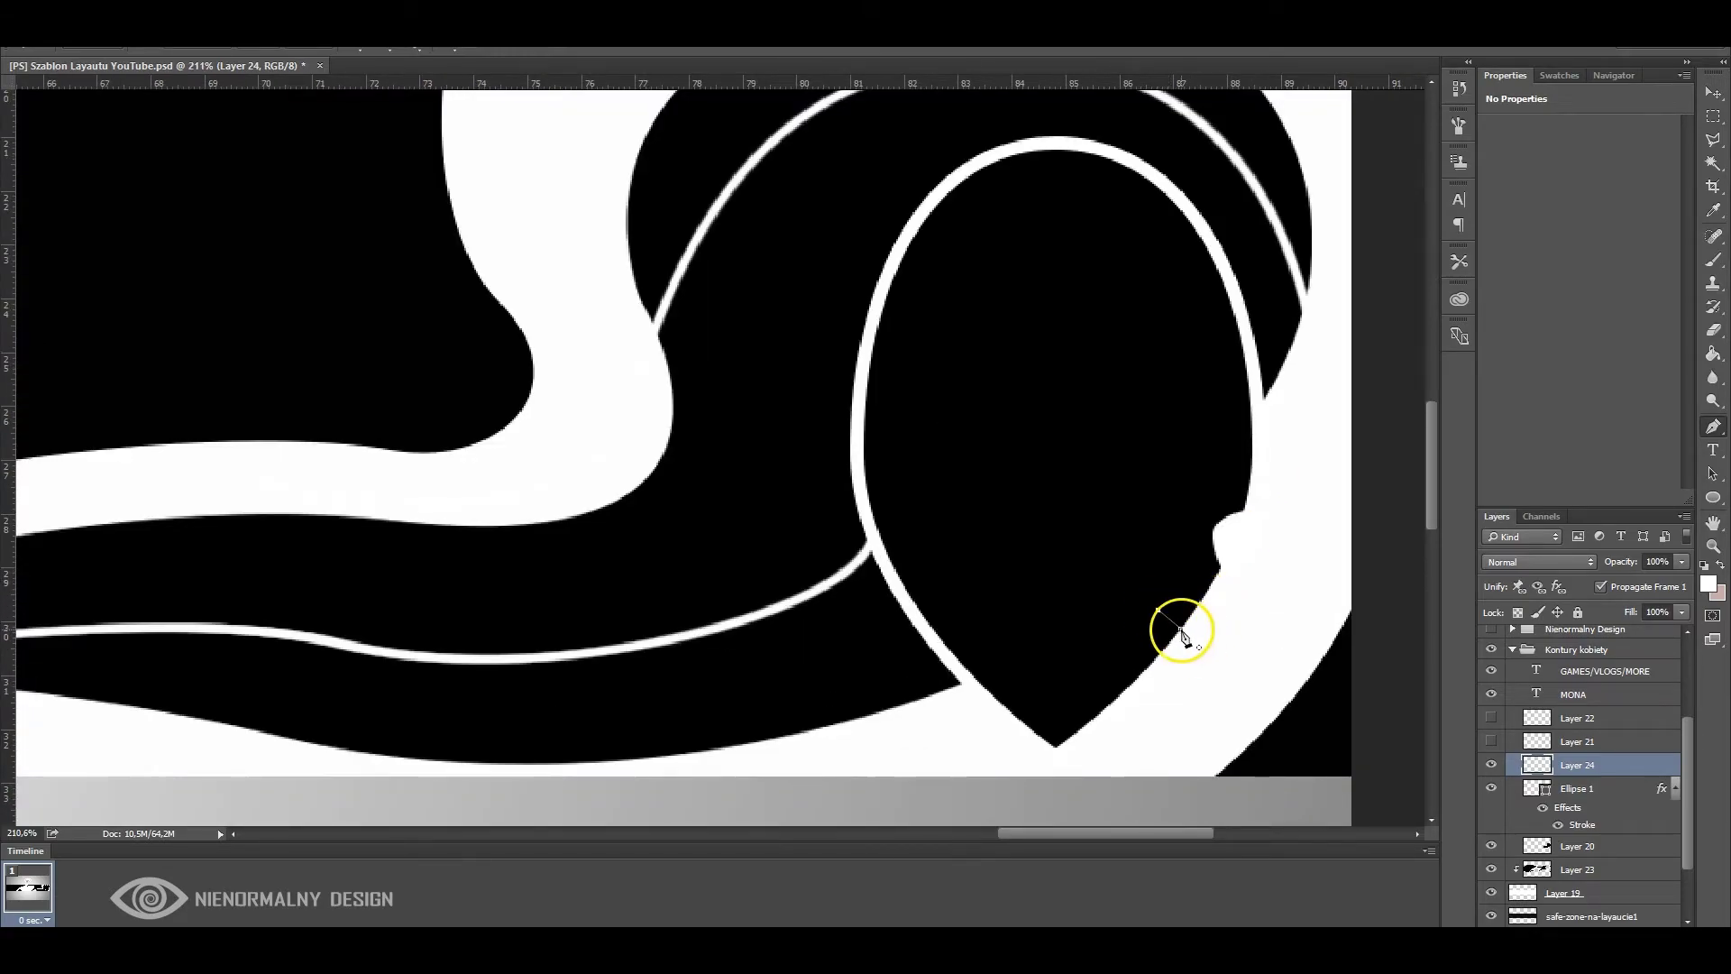
{"action": "right_click", "coordinate": [1184, 635]}
{"action": "left_click", "coordinate": [1229, 452]}
{"action": "key", "text": "Return"}
Switch to the Brush, back to the Pen tool, and scroll the Layers panel
{"action": "left_click", "coordinate": [1713, 259]}
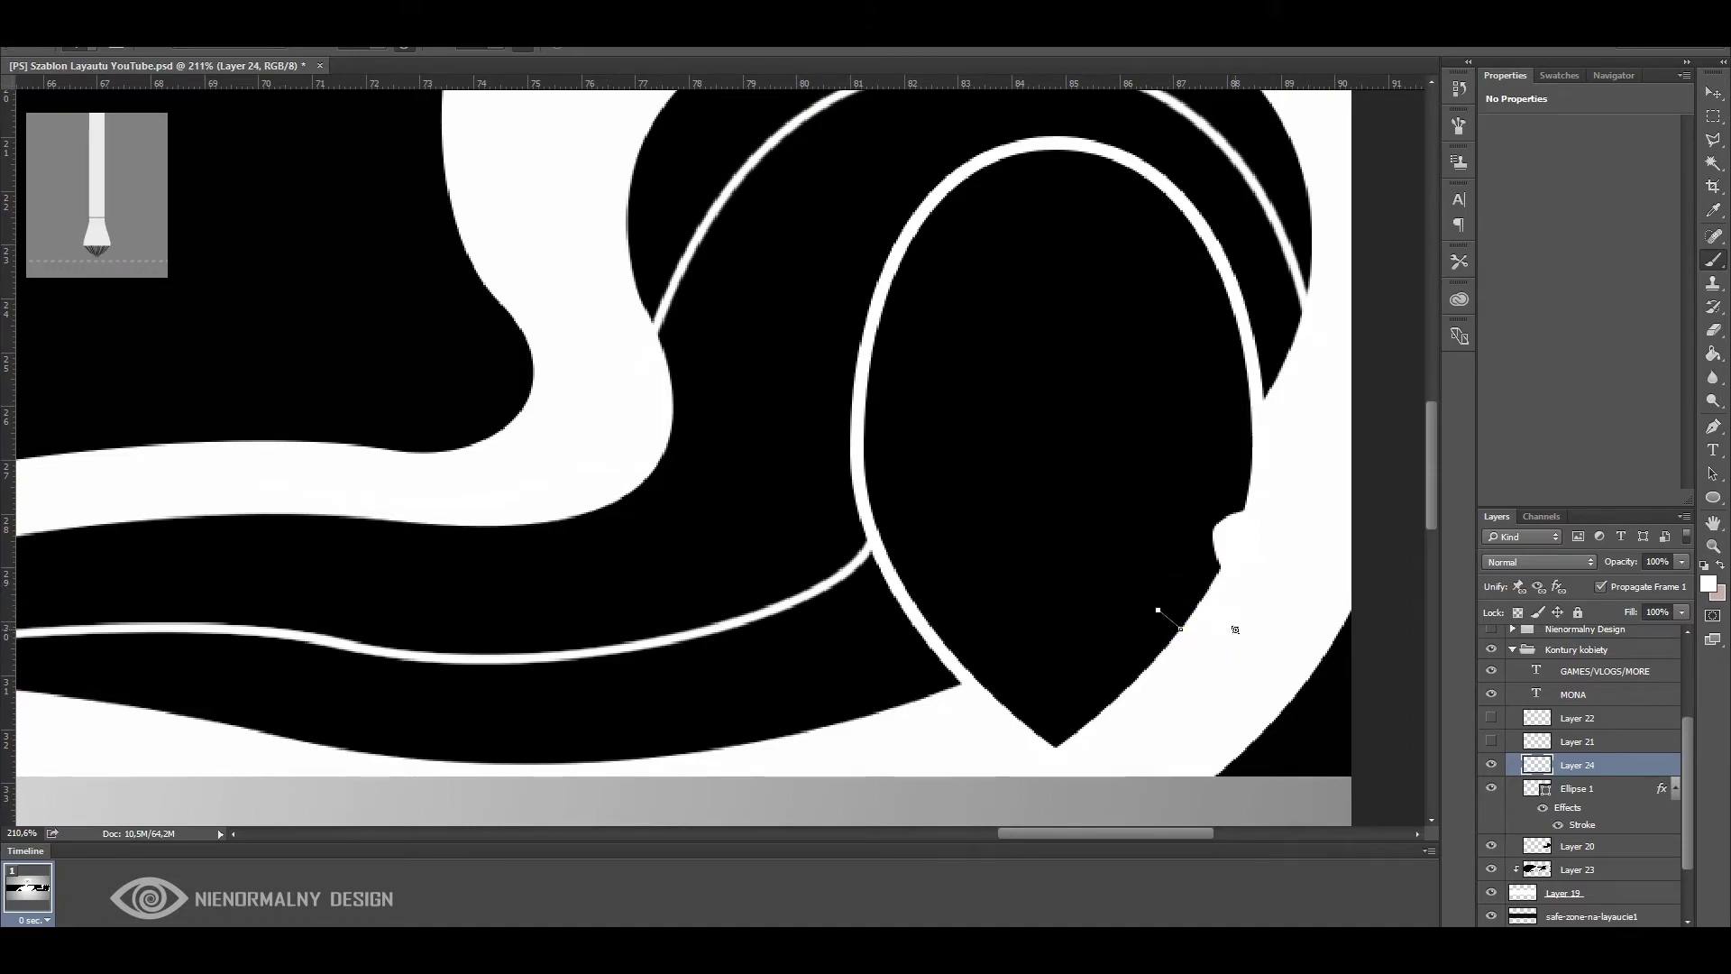
{"action": "key", "text": "p"}
{"action": "scroll", "coordinate": [1279, 620], "scroll_direction": "down", "scroll_amount": 3}
{"action": "left_click", "coordinate": [1483, 767]}
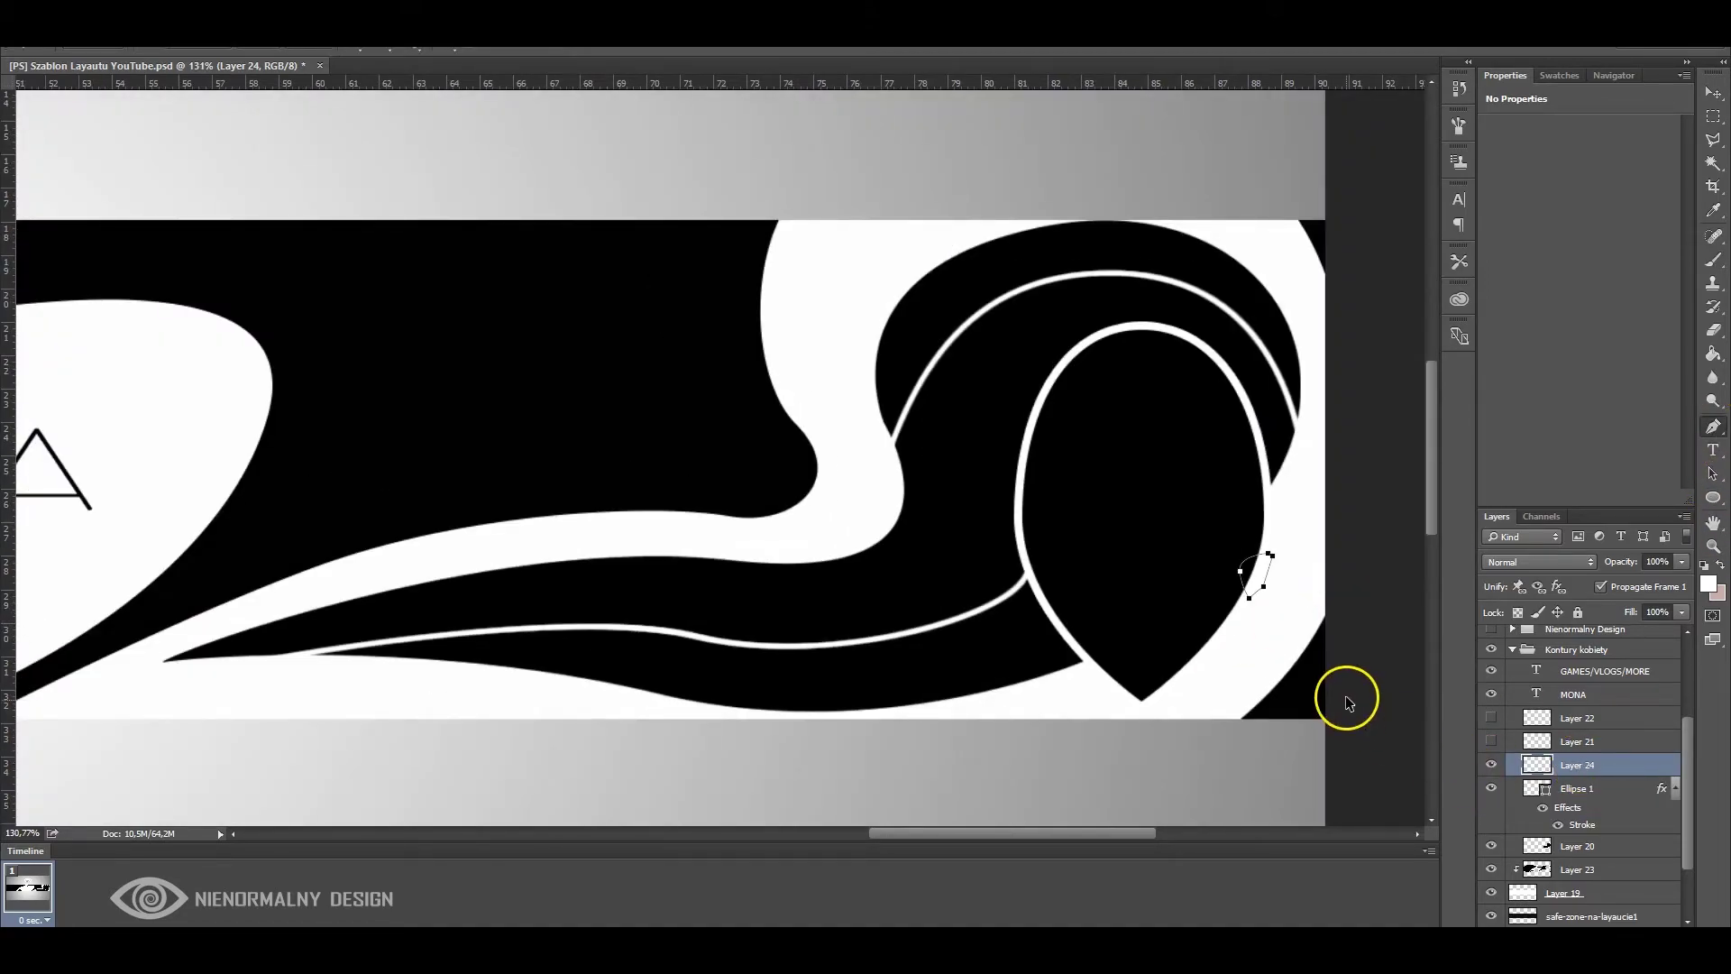
{"action": "scroll", "coordinate": [1347, 702], "scroll_direction": "down", "scroll_amount": 2}
{"action": "scroll", "coordinate": [1325, 695], "scroll_direction": "down", "scroll_amount": 1}
{"action": "scroll", "coordinate": [865, 402], "scroll_direction": "up", "scroll_amount": 1}
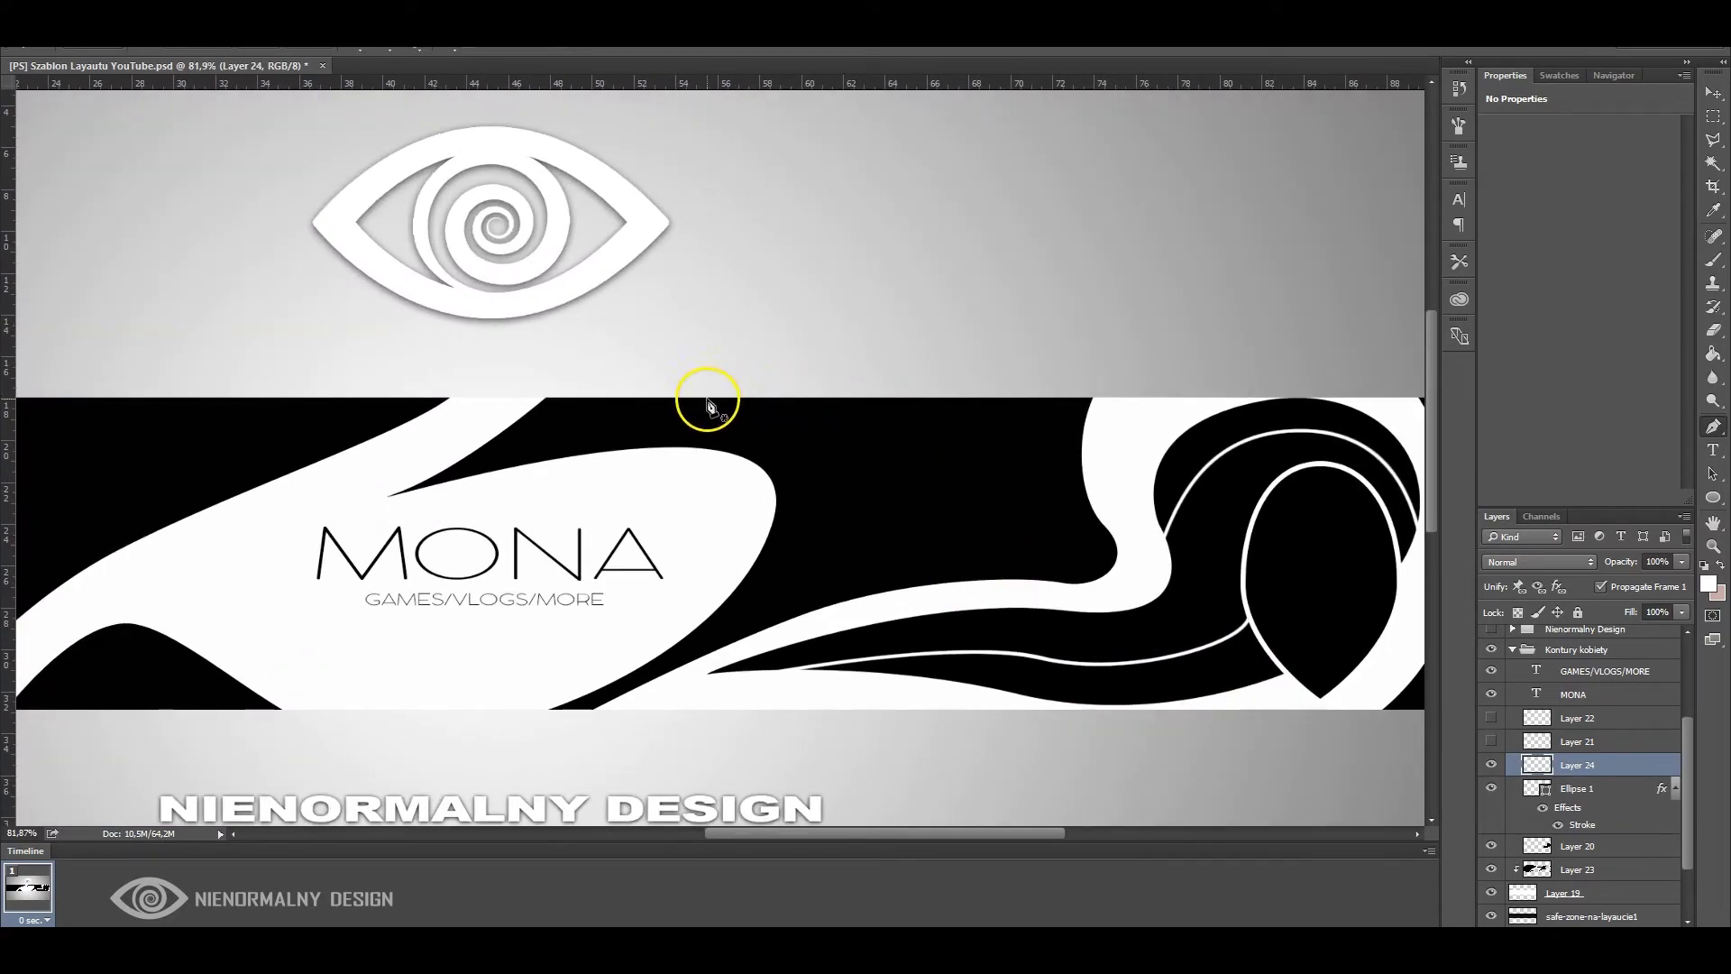
Start a new curving Pen path for a hair strand across the band's right end
{"action": "left_click_drag", "start_coordinate": [805, 622], "coordinate": [955, 494]}
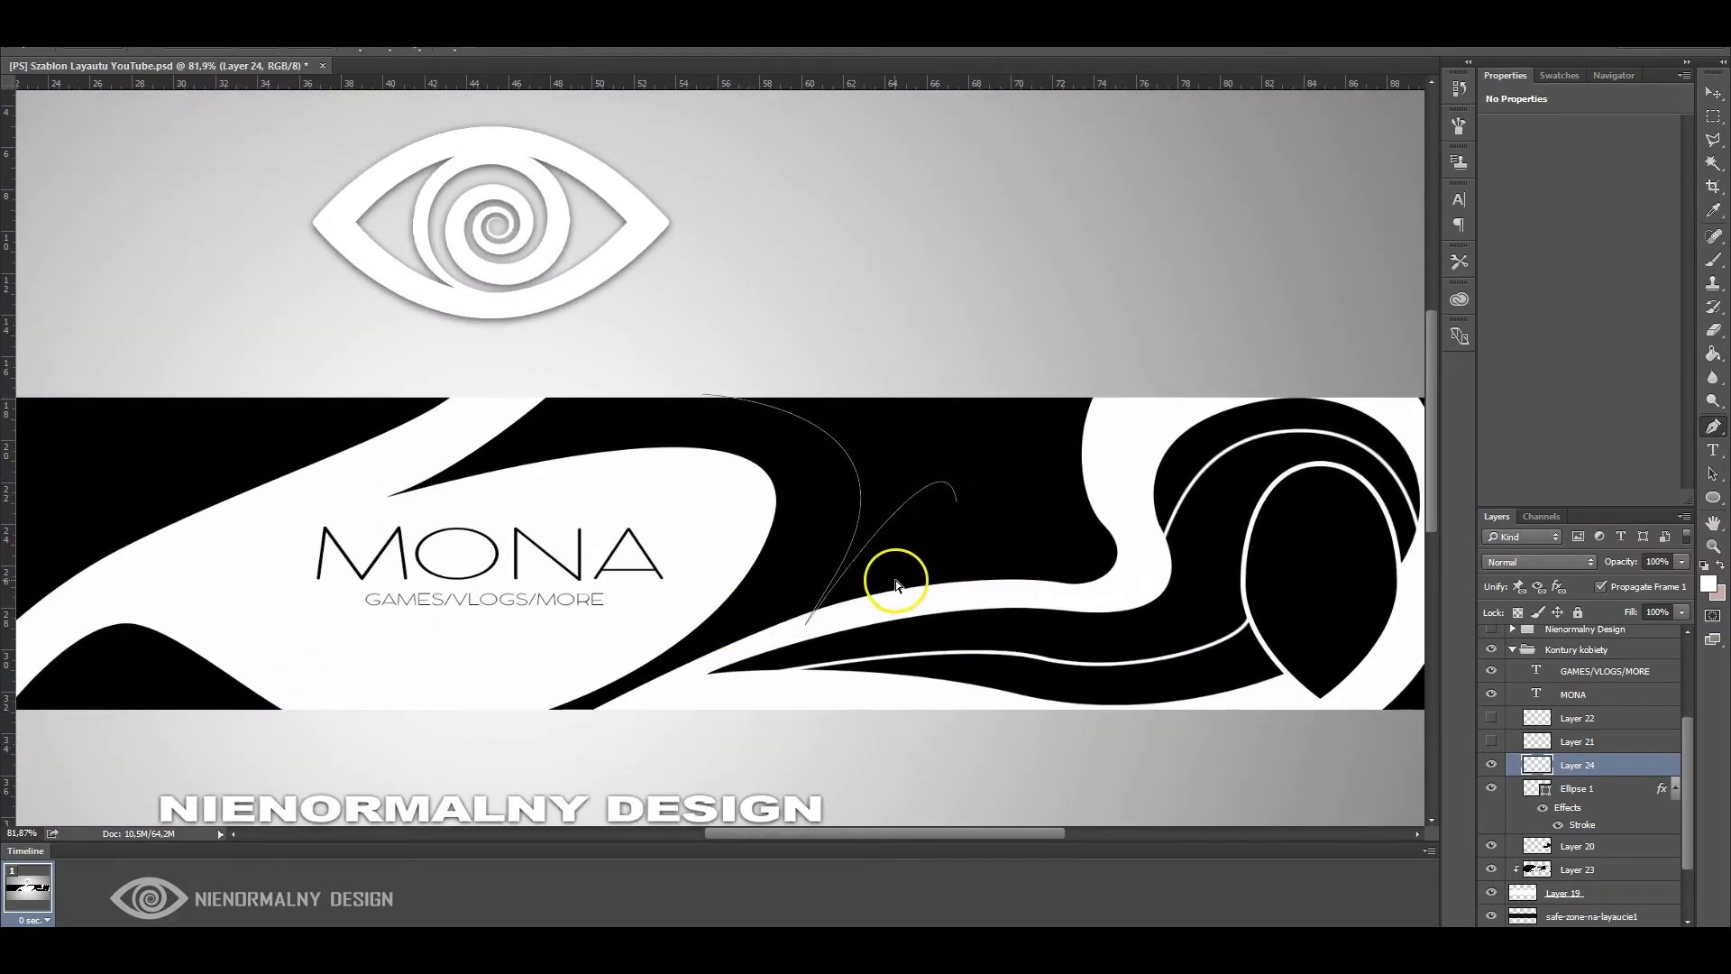
{"action": "left_click_drag", "start_coordinate": [834, 578], "coordinate": [938, 406]}
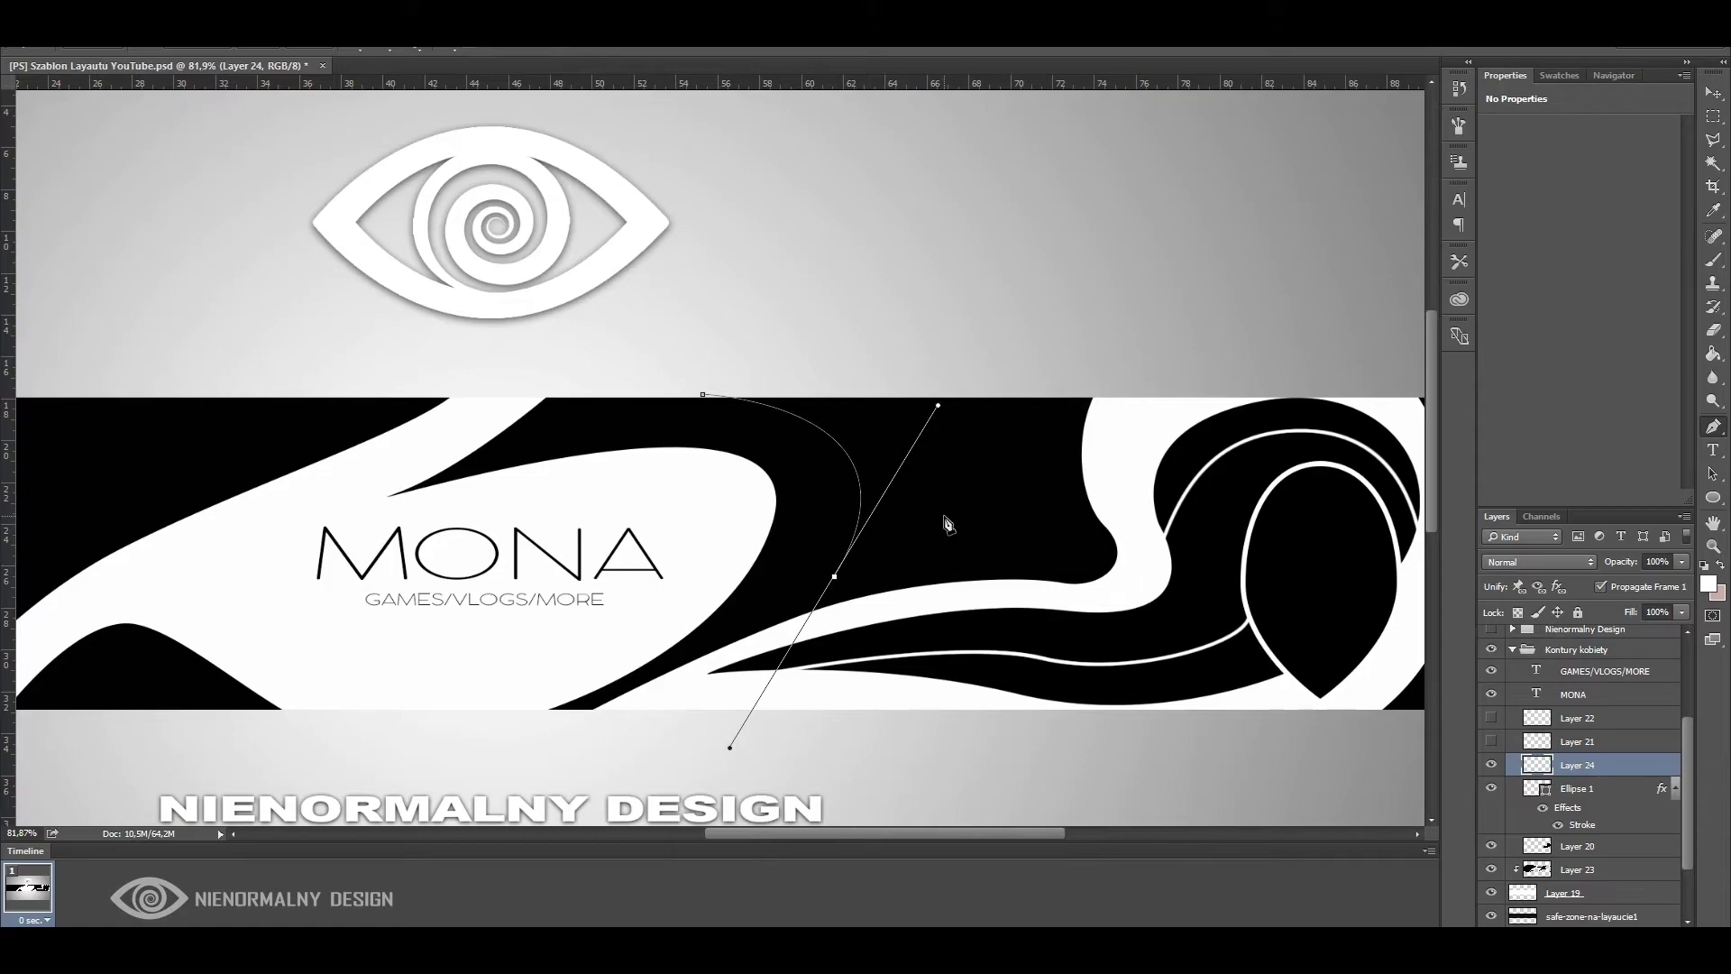
{"action": "key", "text": "Escape"}
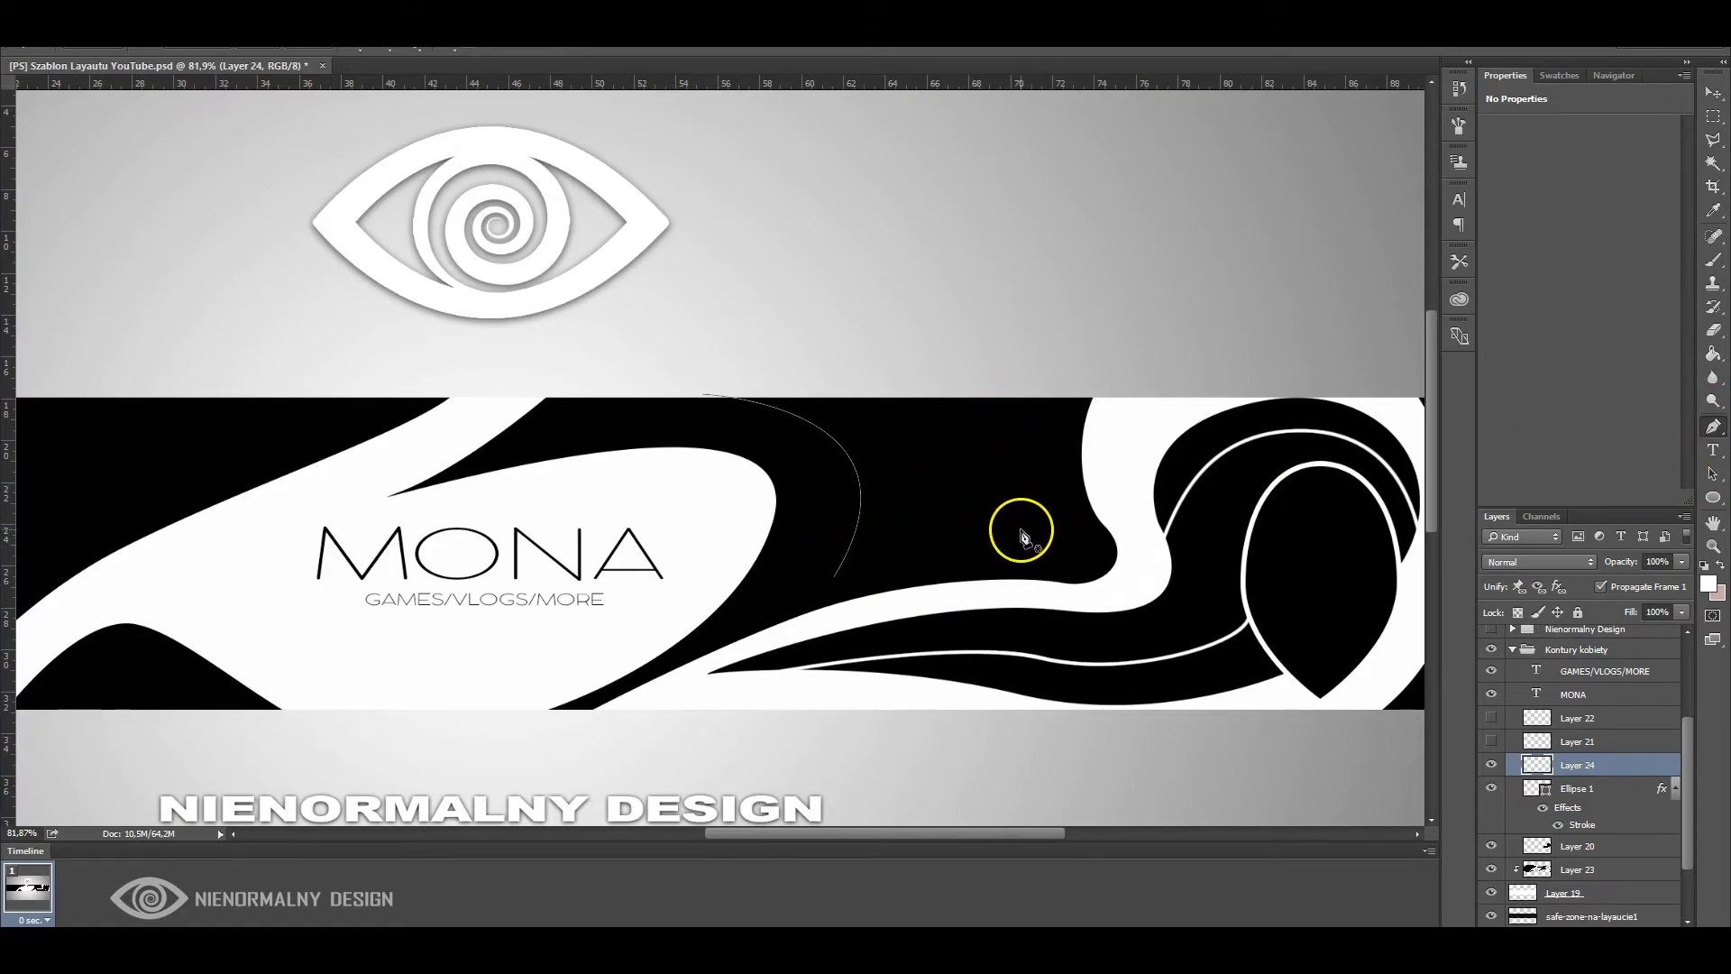
{"action": "left_click", "coordinate": [834, 575]}
{"action": "left_click", "coordinate": [1028, 537]}
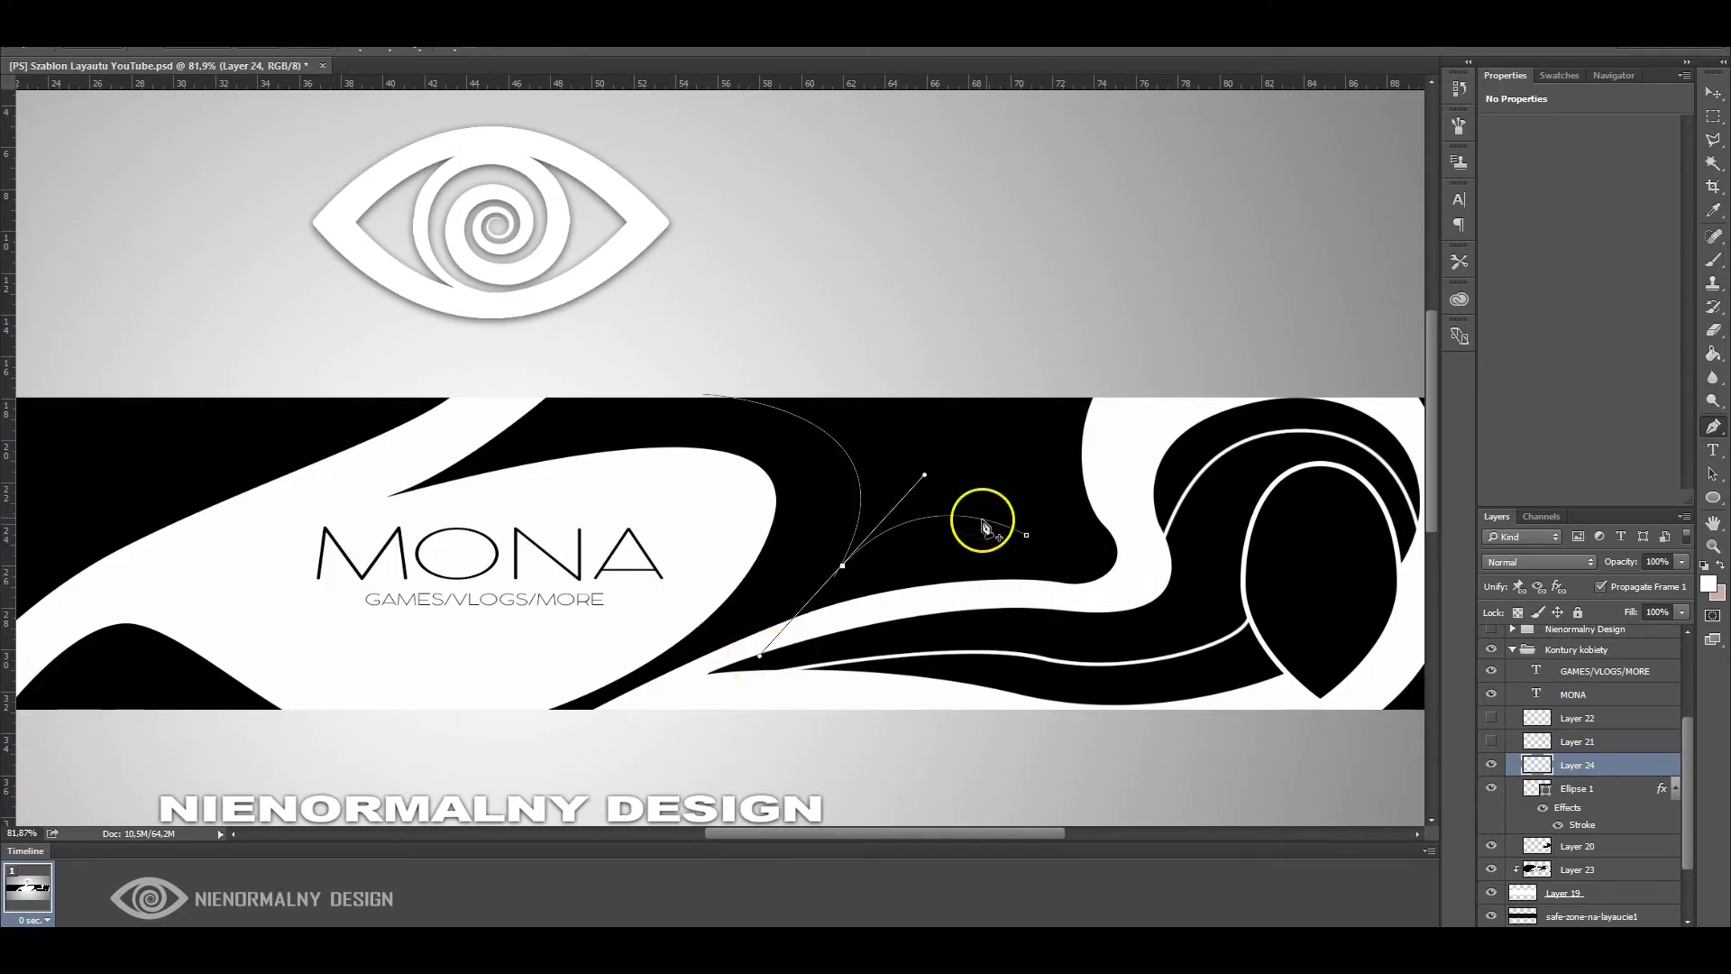
{"action": "scroll", "coordinate": [847, 584], "scroll_direction": "up", "scroll_amount": 5}
{"action": "left_click", "coordinate": [843, 574], "text": "ctrl"}
{"action": "scroll", "coordinate": [794, 631], "scroll_direction": "down", "scroll_amount": 3}
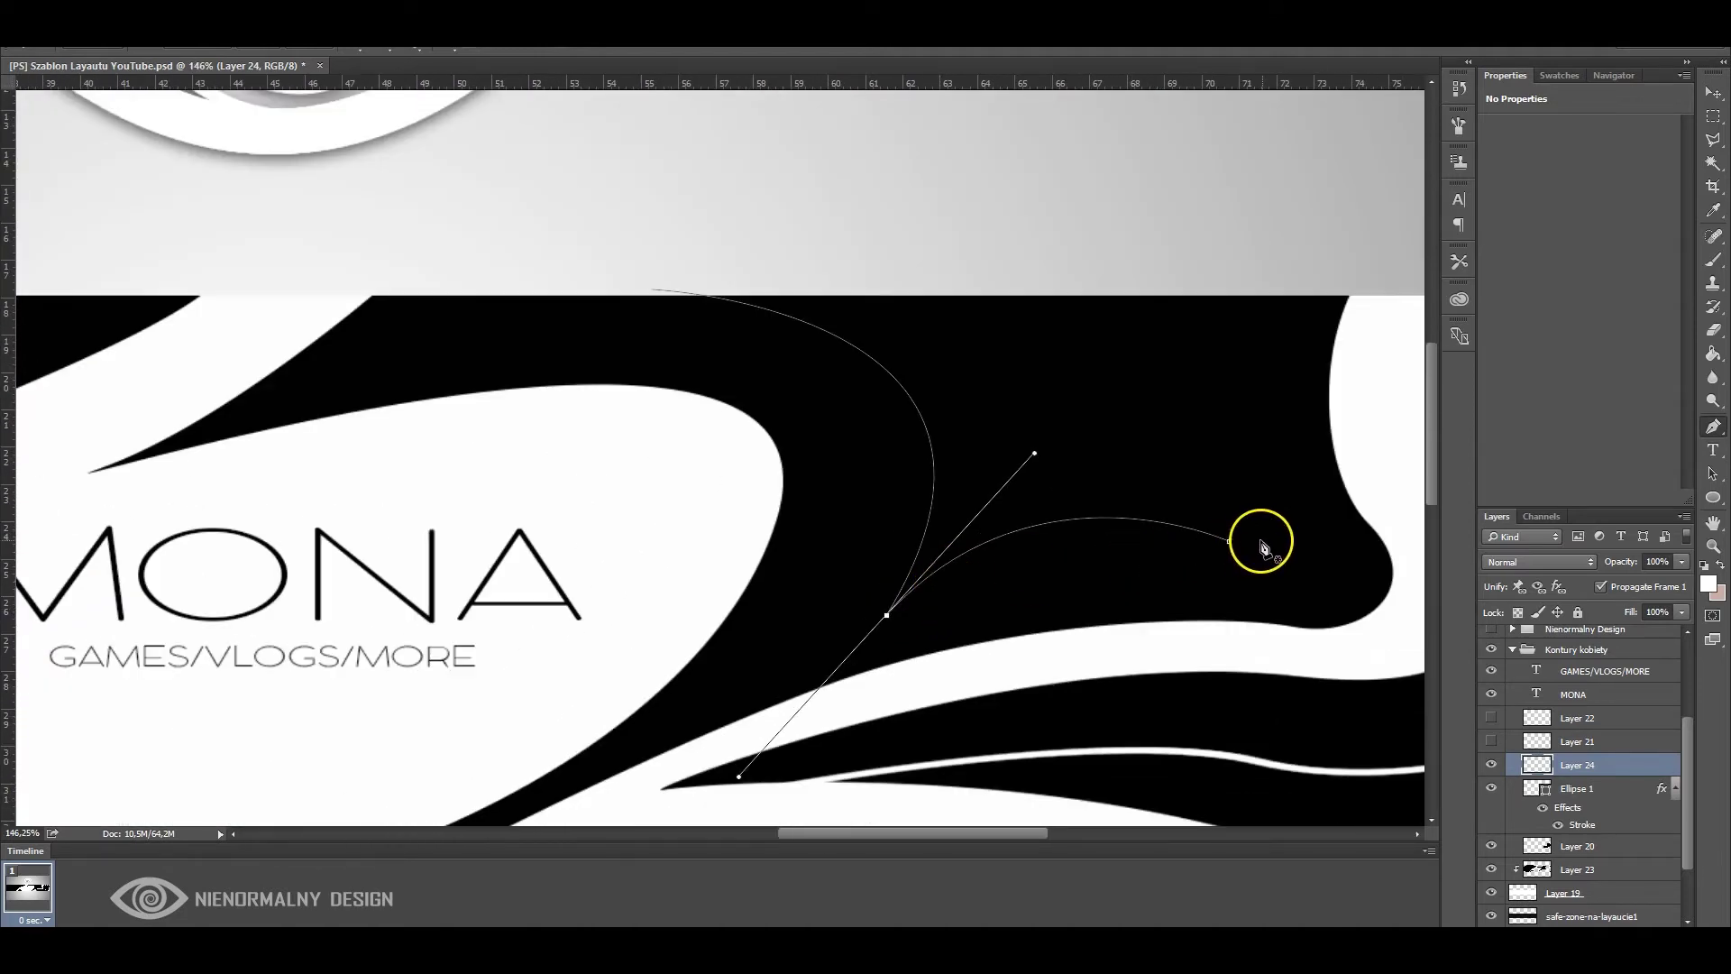
Curve the strand's upper corner near the hair edge and close the hair shape
{"action": "mouse_move", "coordinate": [1299, 276]}
{"action": "left_mouse_down"}
{"action": "mouse_move", "coordinate": [1379, 277]}
{"action": "mouse_move", "coordinate": [1357, 281]}
{"action": "left_mouse_up"}
{"action": "left_click_drag", "start_coordinate": [1119, 544], "coordinate": [1167, 550]}
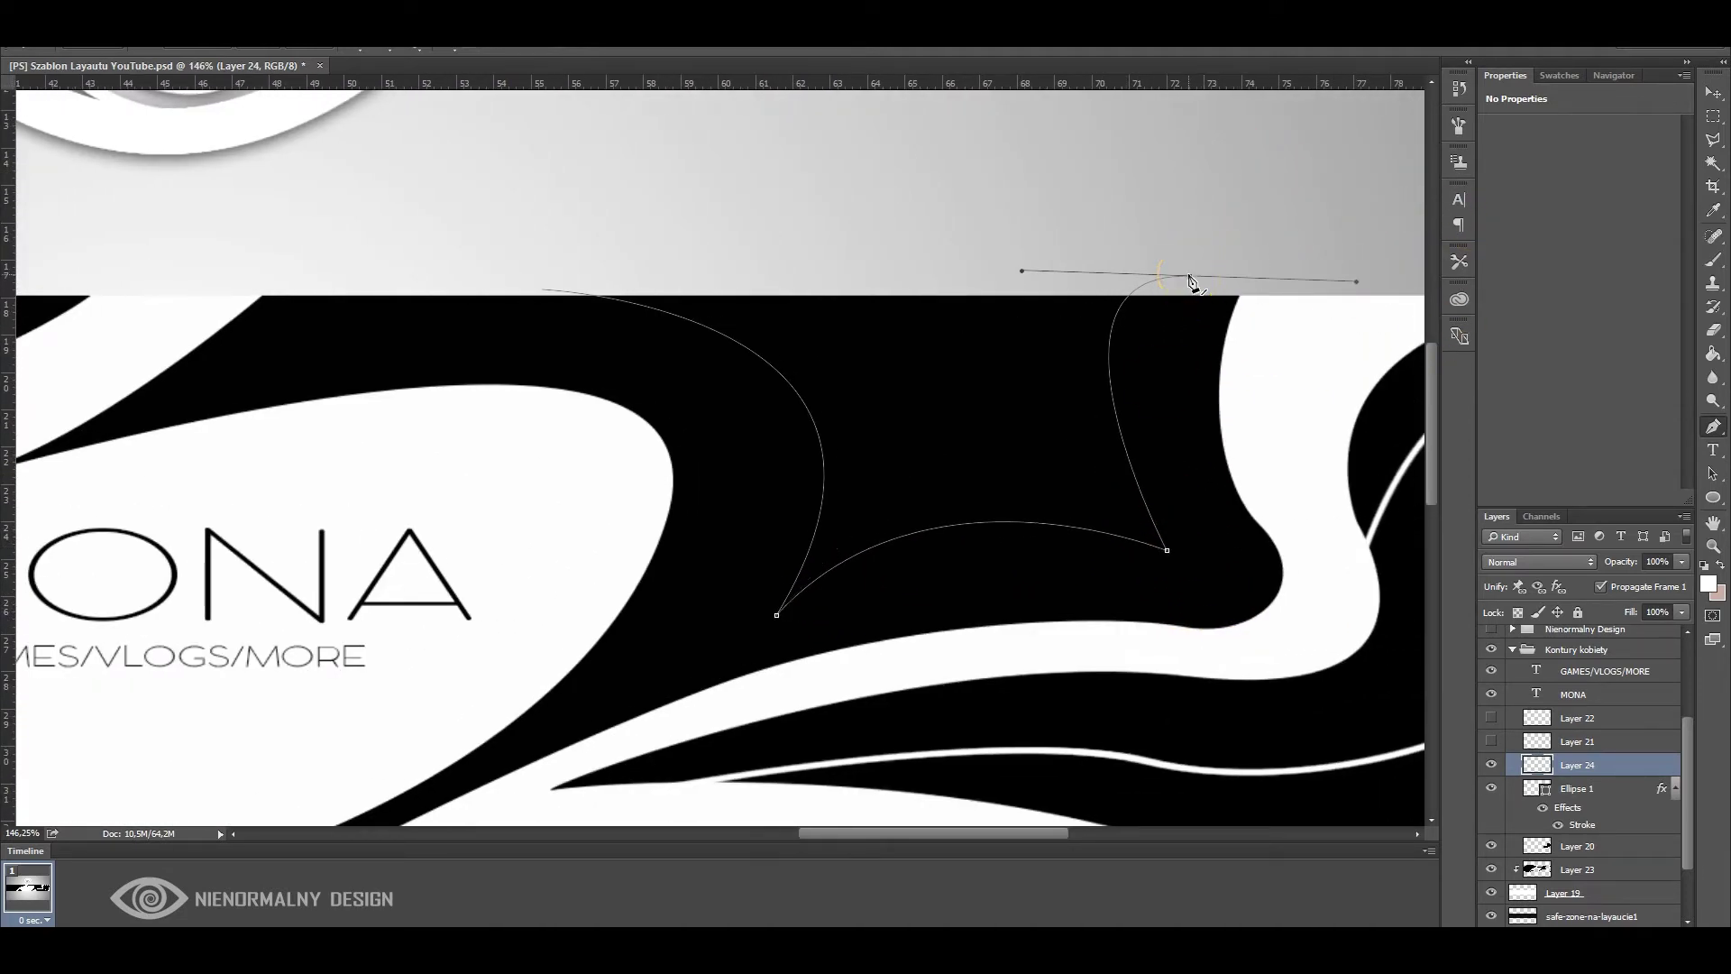
{"action": "left_click_drag", "start_coordinate": [1188, 278], "coordinate": [1062, 384]}
{"action": "left_click", "coordinate": [541, 289]}
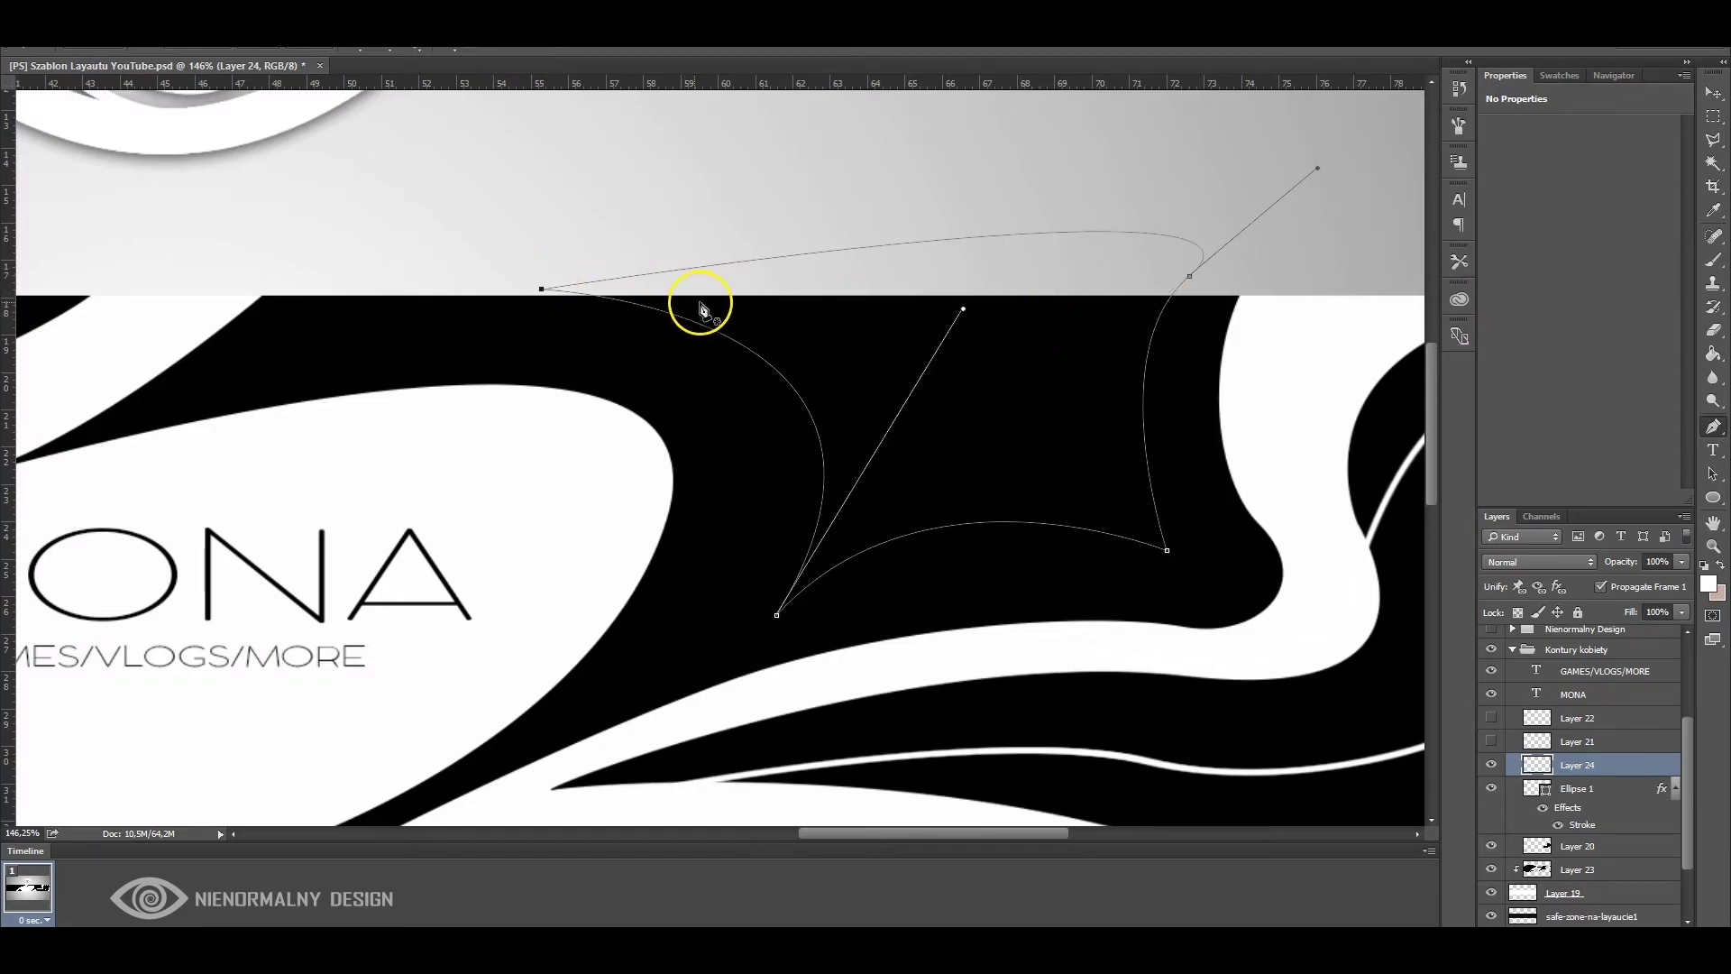
{"action": "scroll", "coordinate": [1209, 529], "scroll_direction": "down", "scroll_amount": 3}
{"action": "scroll", "coordinate": [1370, 710], "scroll_direction": "down", "scroll_amount": 2}
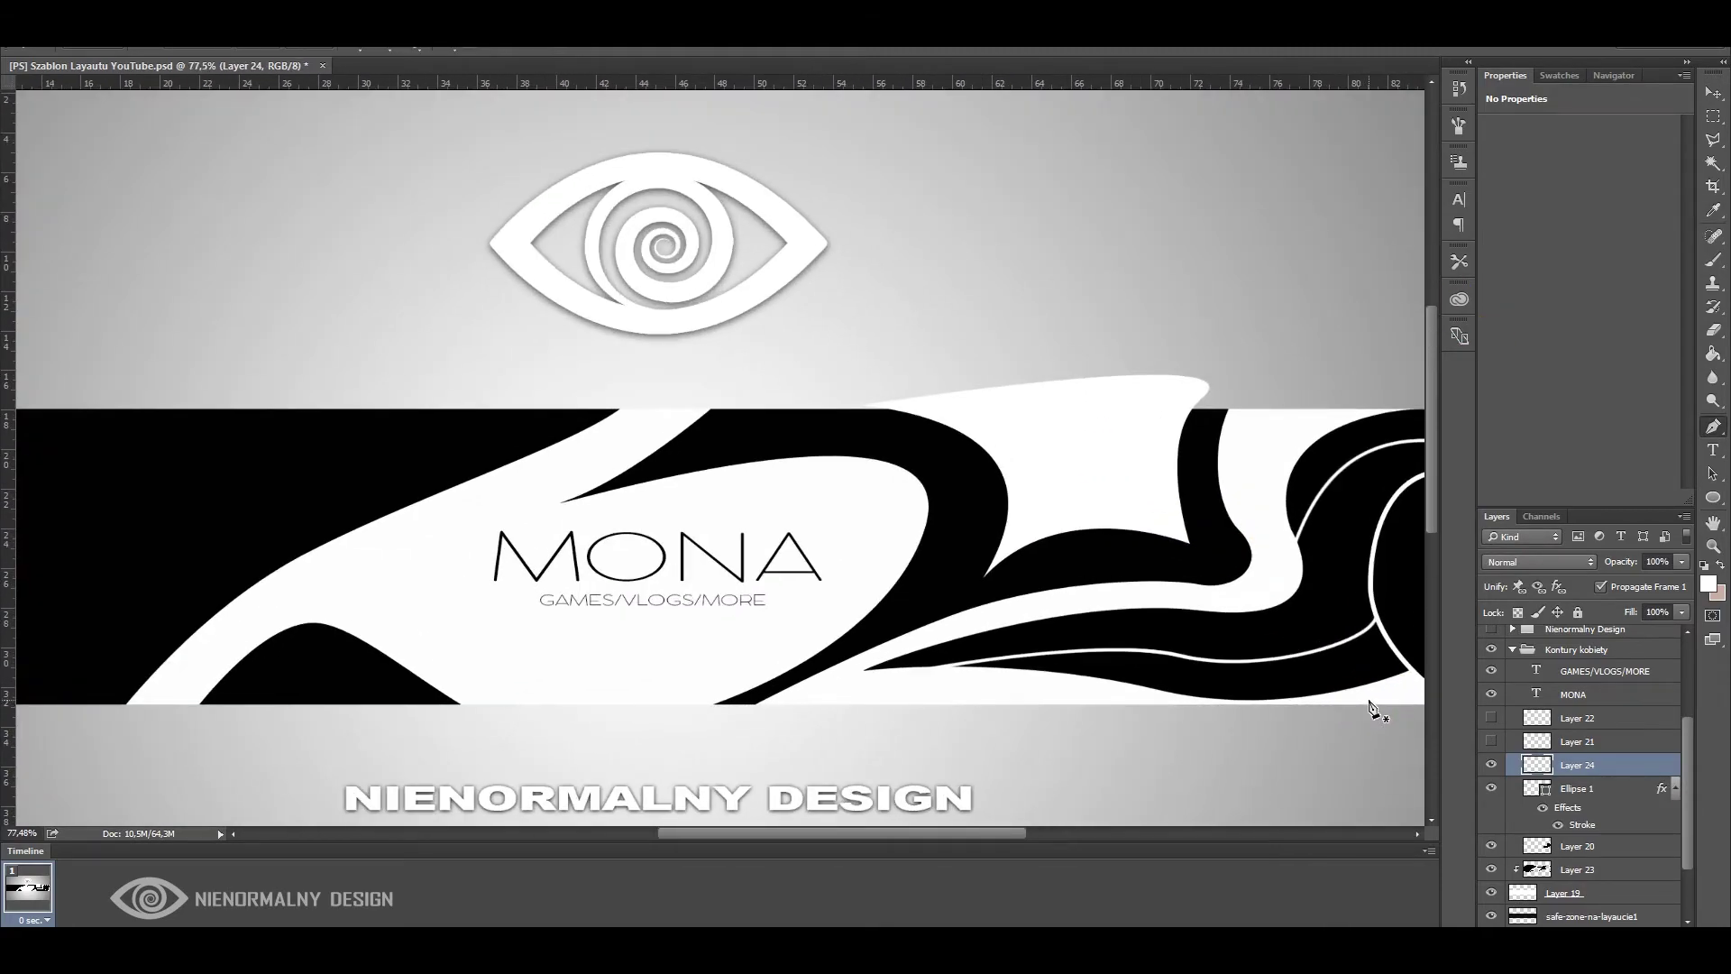
Clip the new hair layer to Layer 20 beneath it
{"action": "left_click_drag", "start_coordinate": [1577, 765], "coordinate": [1577, 858]}
{"action": "right_click", "coordinate": [1577, 847]}
{"action": "left_click", "coordinate": [1587, 421]}
{"action": "scroll", "coordinate": [997, 580], "scroll_direction": "down", "scroll_amount": 1}
{"action": "left_click", "coordinate": [1491, 845]}
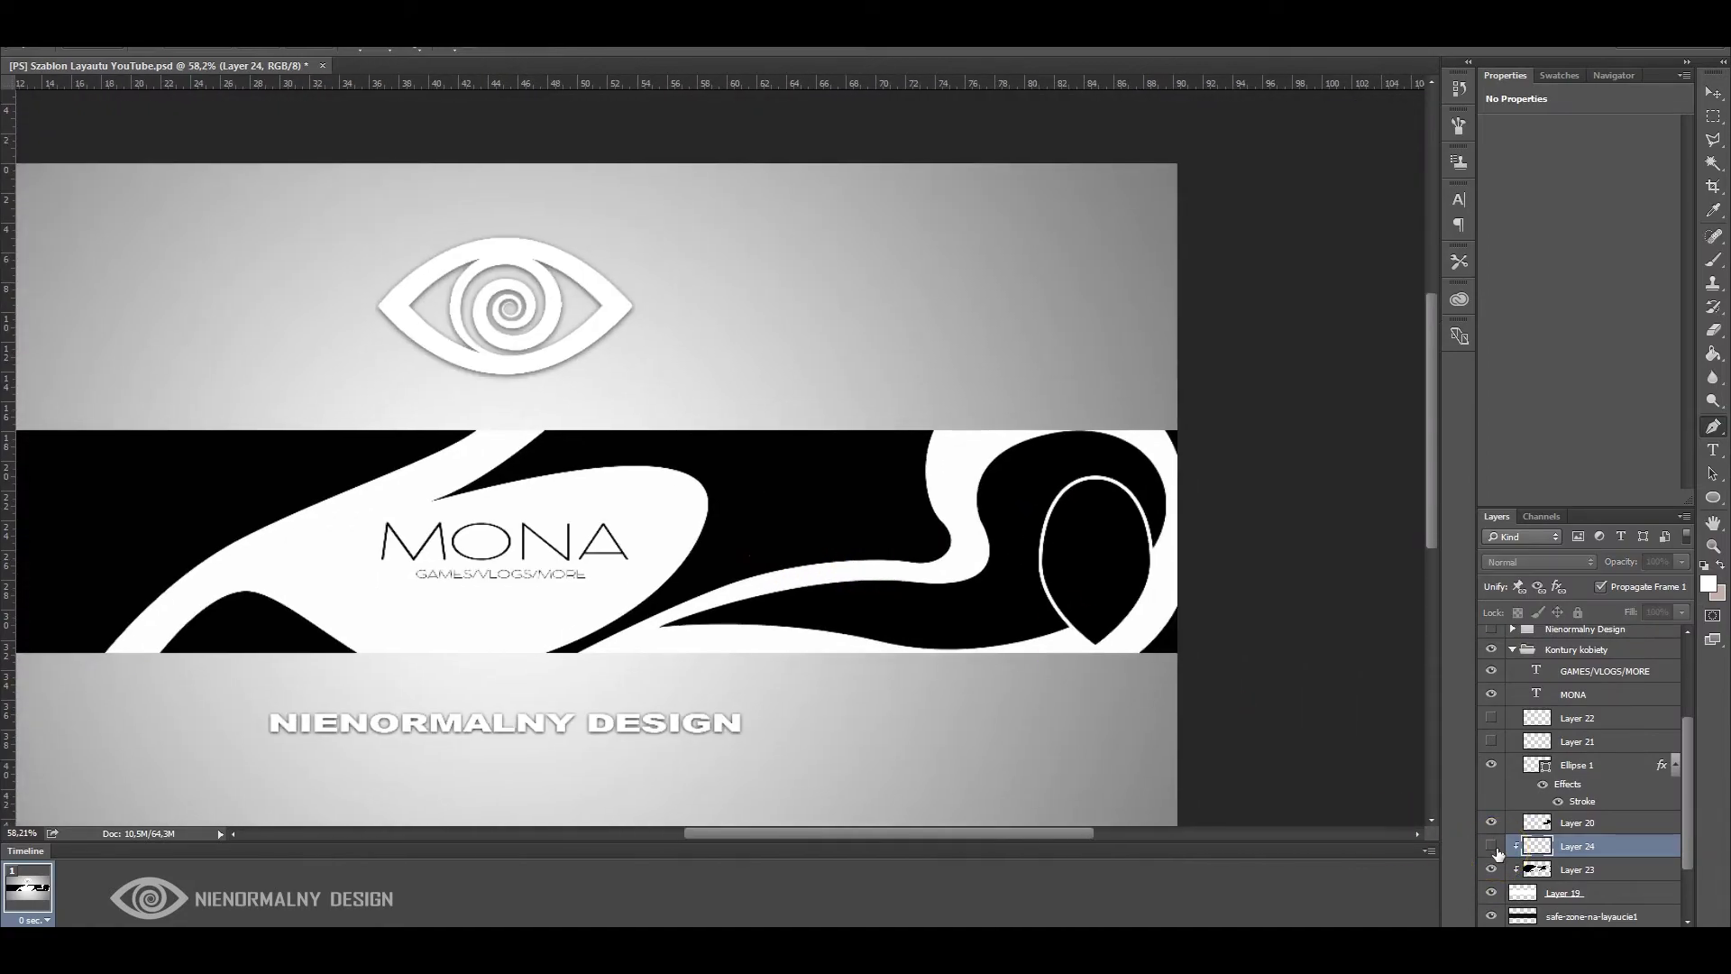
{"action": "mouse_move", "coordinate": [762, 579]}
{"action": "left_mouse_down"}
{"action": "mouse_move", "coordinate": [993, 606]}
{"action": "mouse_move", "coordinate": [994, 562]}
{"action": "mouse_move", "coordinate": [732, 559]}
{"action": "left_mouse_up"}
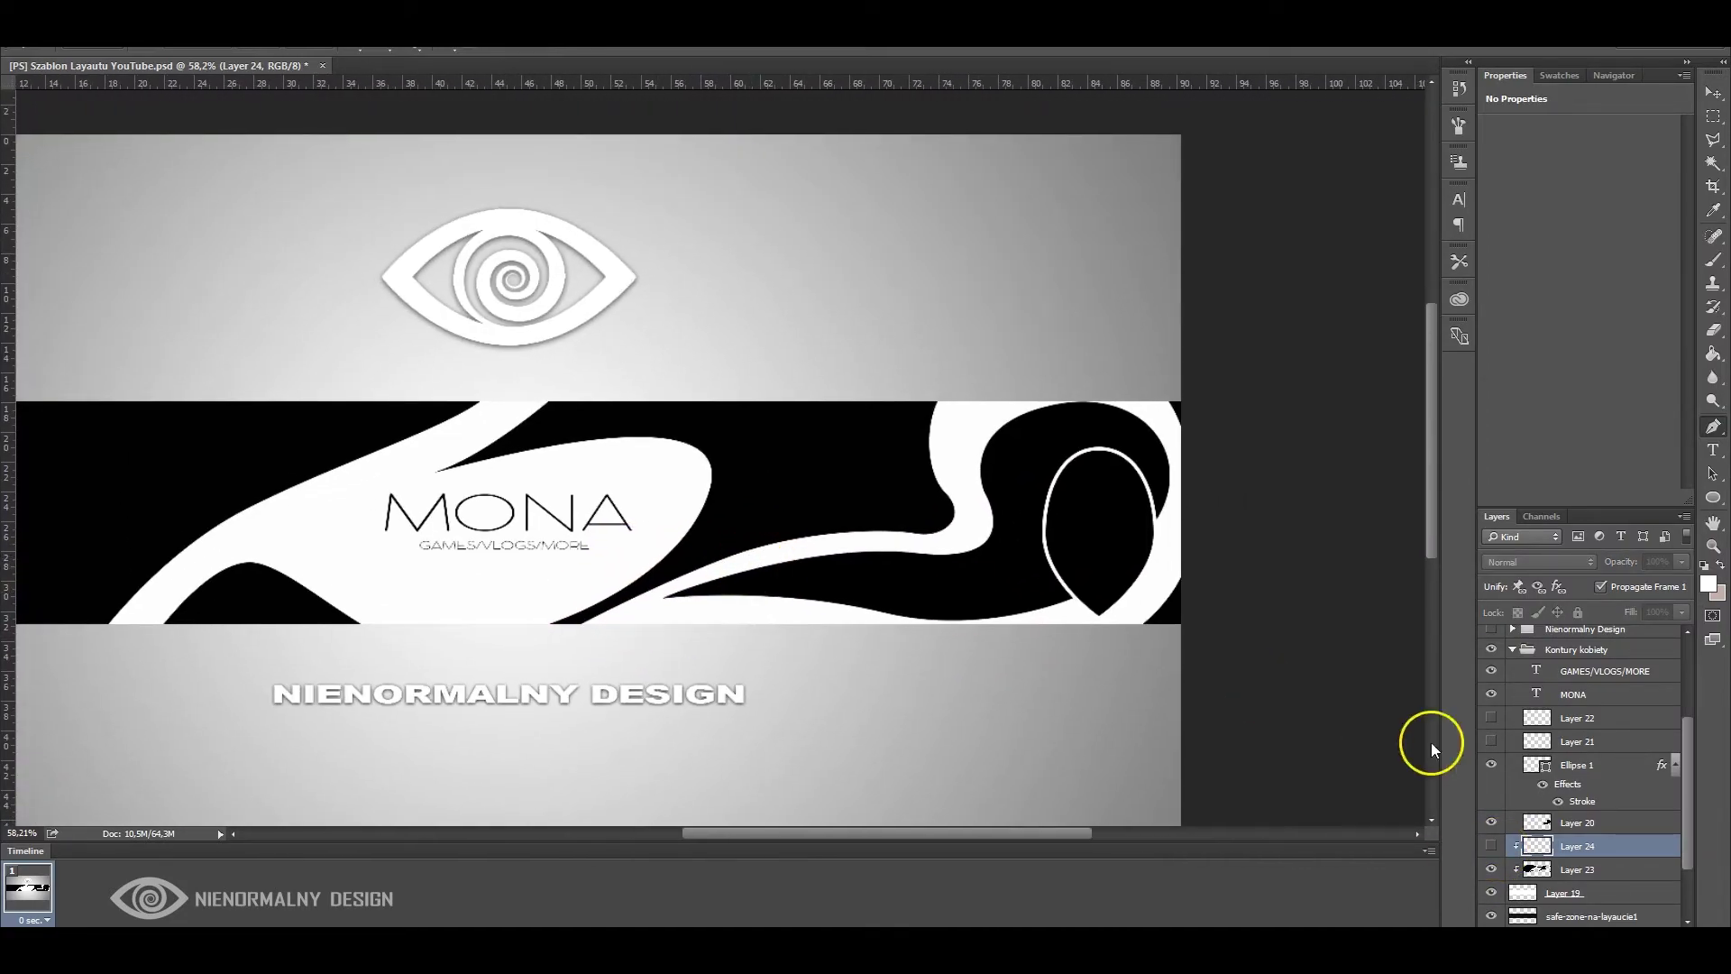
{"action": "left_click", "coordinate": [1491, 846]}
{"action": "mouse_move", "coordinate": [1551, 846]}
{"action": "left_mouse_down"}
{"action": "mouse_move", "coordinate": [1581, 706]}
{"action": "mouse_move", "coordinate": [1533, 762]}
{"action": "left_mouse_up"}
Marquee-select and delete the strand tip poking above the band
{"action": "key", "text": "m"}
{"action": "left_click_drag", "start_coordinate": [936, 340], "coordinate": [650, 502]}
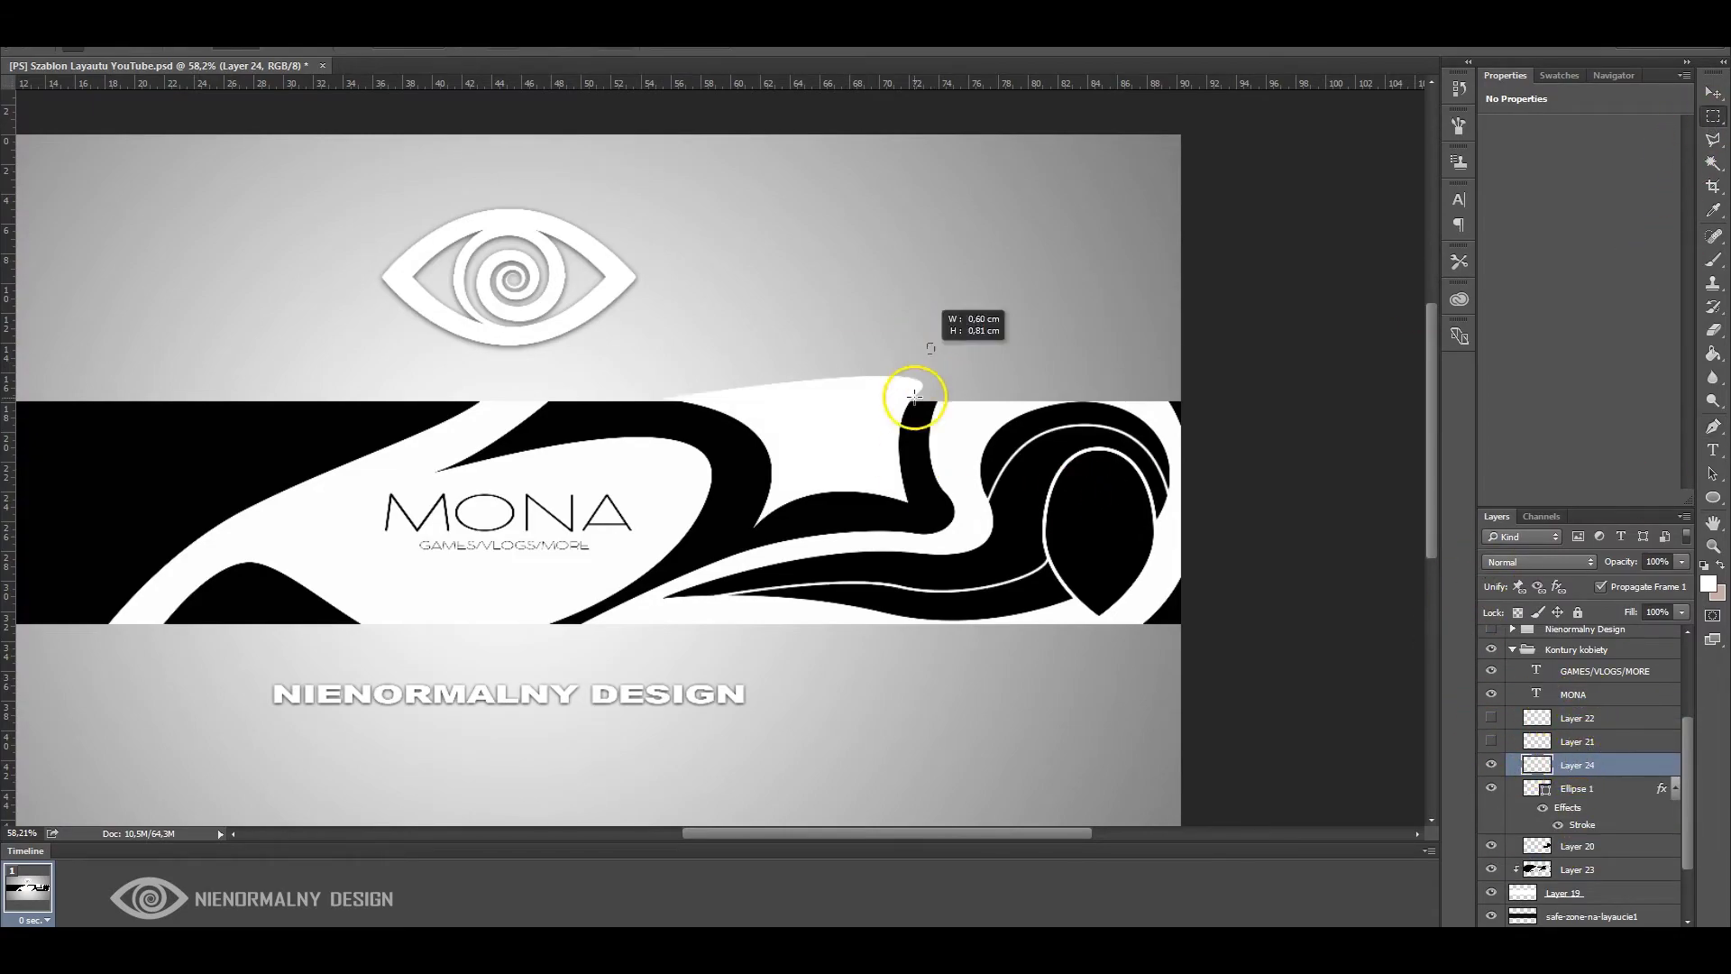
{"action": "key", "text": "Delete"}
{"action": "key", "text": "ctrl+d"}
{"action": "left_click_drag", "start_coordinate": [840, 831], "coordinate": [770, 832]}
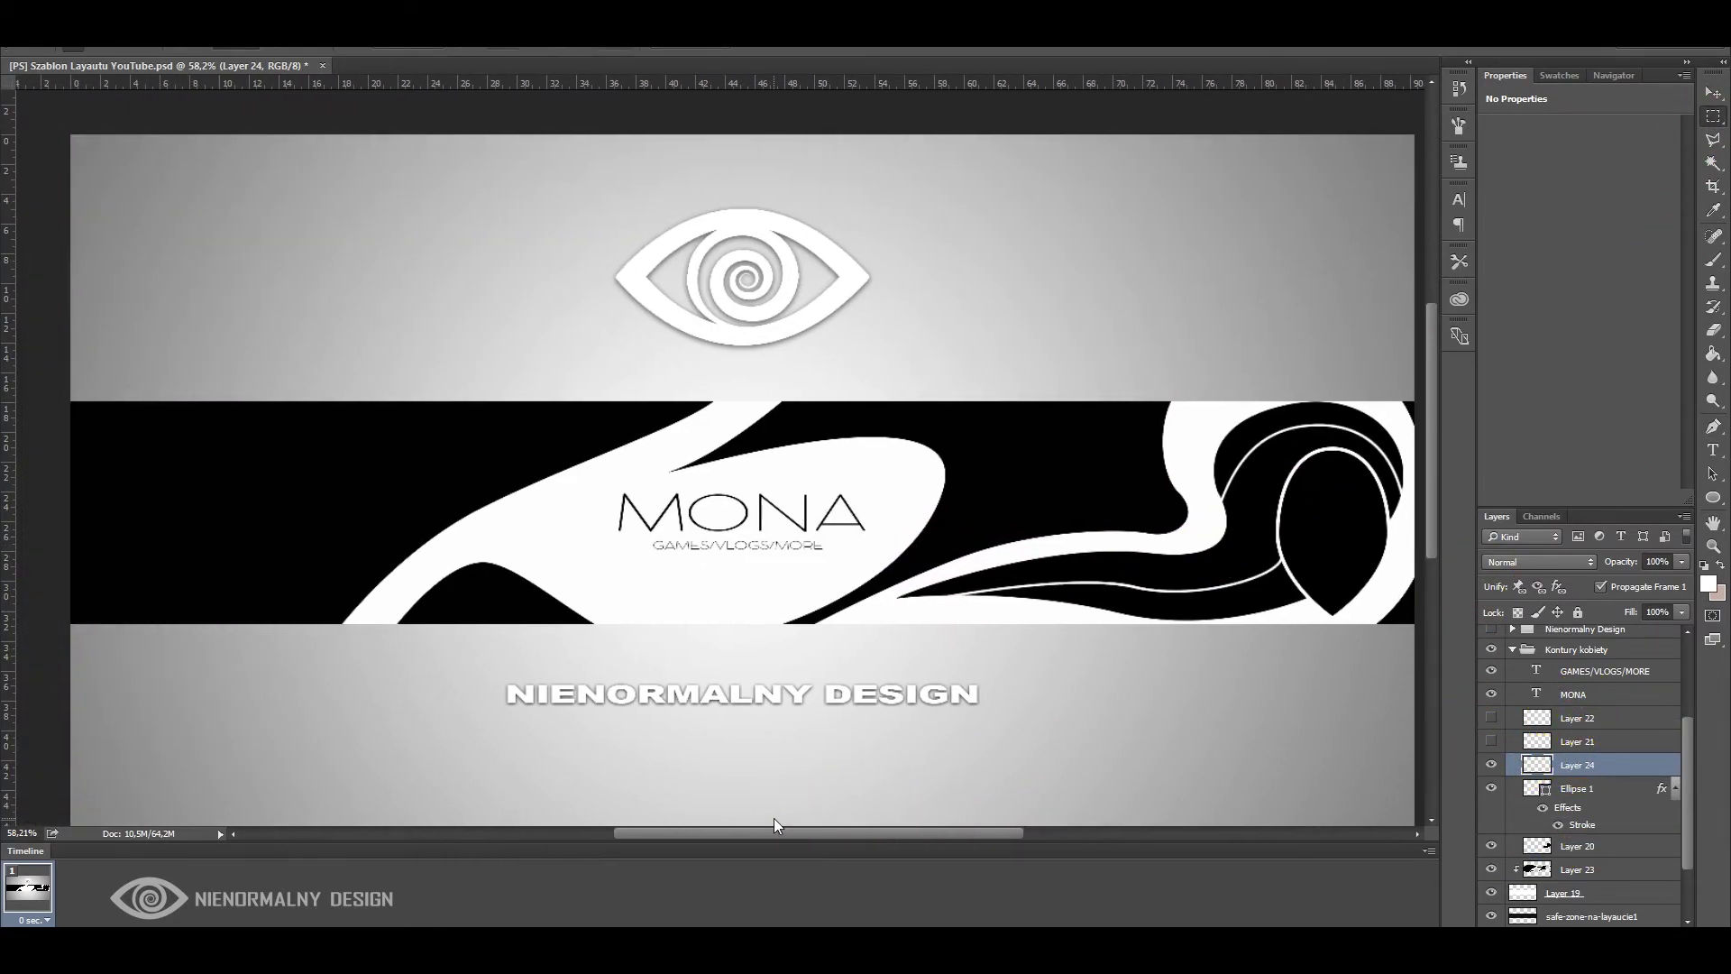
Give the band layer a Gradient Overlay and a 13 px Inner Shadow
{"action": "double_click", "coordinate": [1613, 869]}
{"action": "left_click", "coordinate": [1182, 682]}
{"action": "mouse_move", "coordinate": [1359, 411]}
{"action": "left_mouse_down"}
{"action": "mouse_move", "coordinate": [1334, 778]}
{"action": "mouse_move", "coordinate": [1335, 639]}
{"action": "left_mouse_up"}
{"action": "left_click", "coordinate": [1195, 810]}
{"action": "left_click_drag", "start_coordinate": [1457, 826], "coordinate": [1463, 826]}
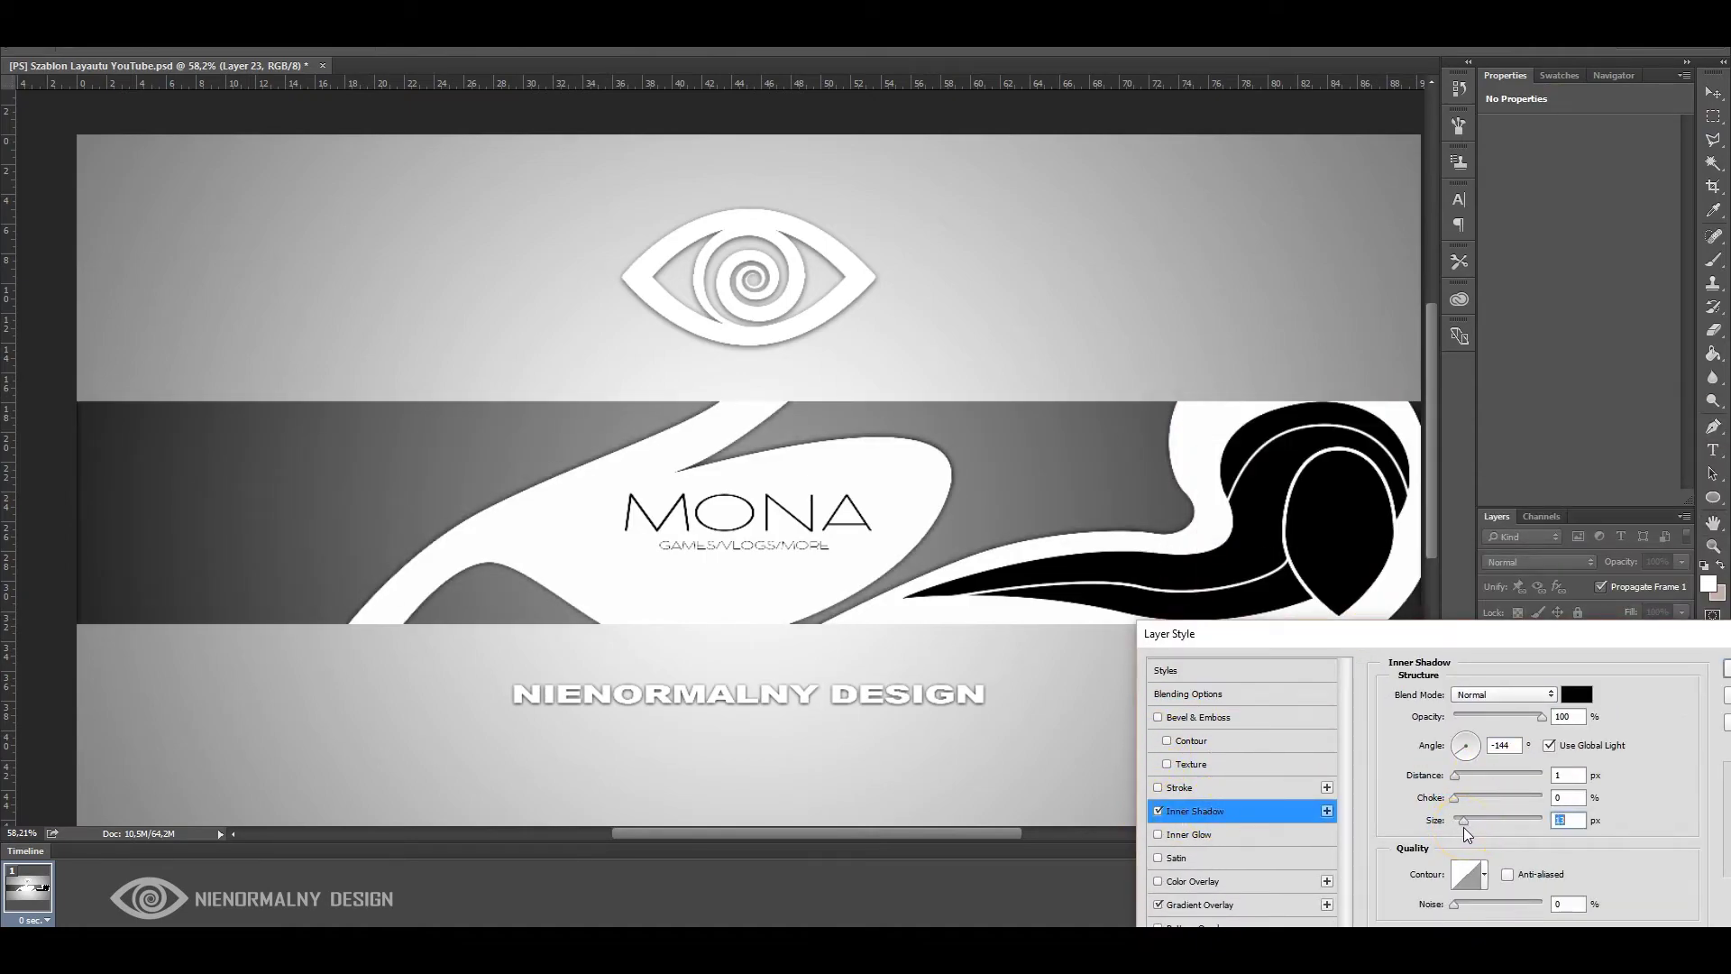
{"action": "left_click_drag", "start_coordinate": [1497, 633], "coordinate": [996, 699]}
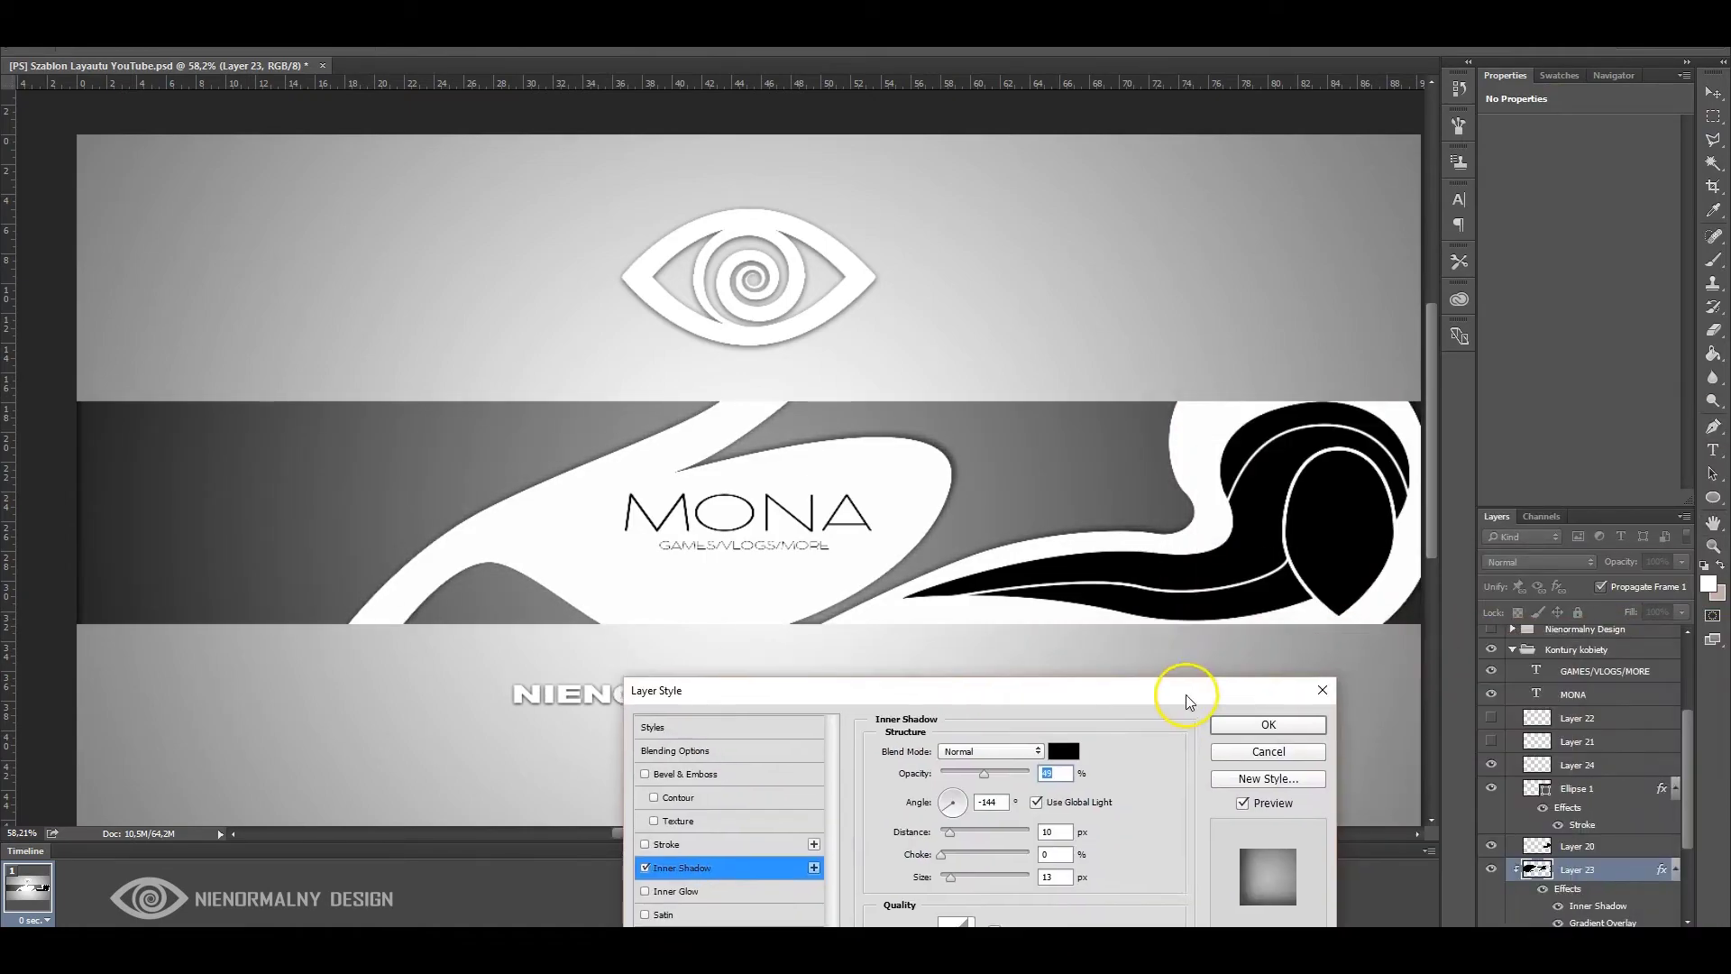
{"action": "left_click", "coordinate": [1247, 719]}
Group Layer 20 with Ellipse 1 and lower the group's opacity to 71%
{"action": "scroll", "coordinate": [965, 856], "scroll_direction": "right", "scroll_amount": 3}
{"action": "left_click", "coordinate": [1584, 846]}
{"action": "left_click", "coordinate": [1586, 788], "text": "shift"}
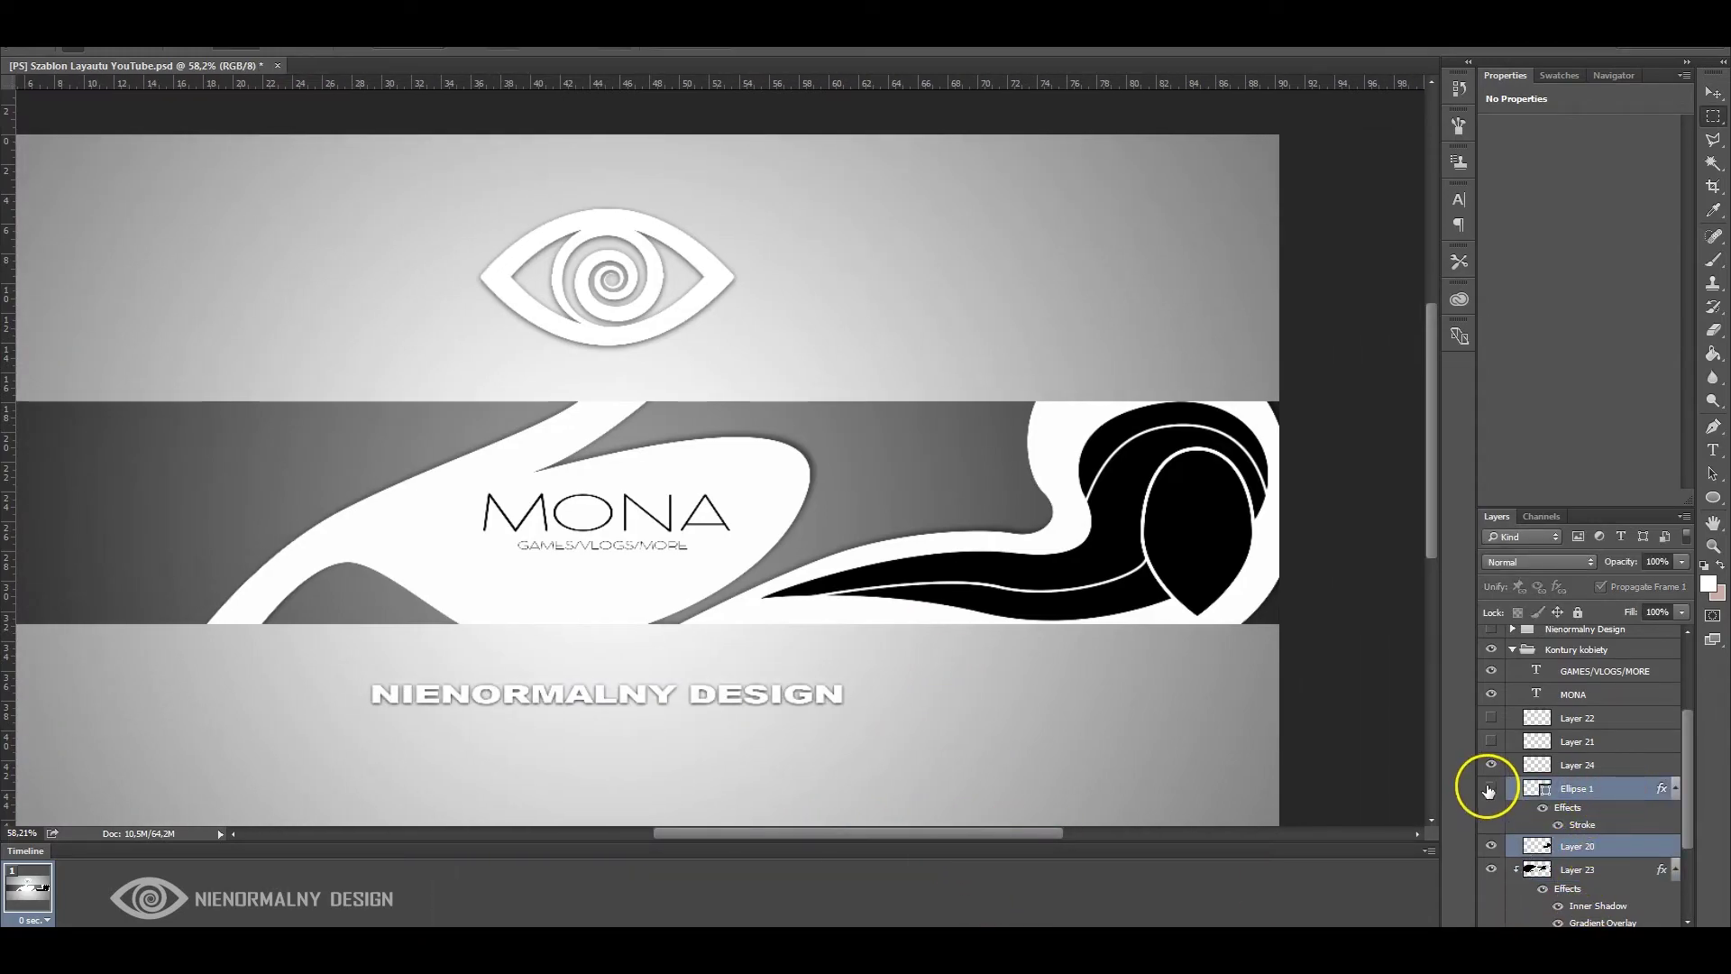
{"action": "key", "text": "ctrl+g"}
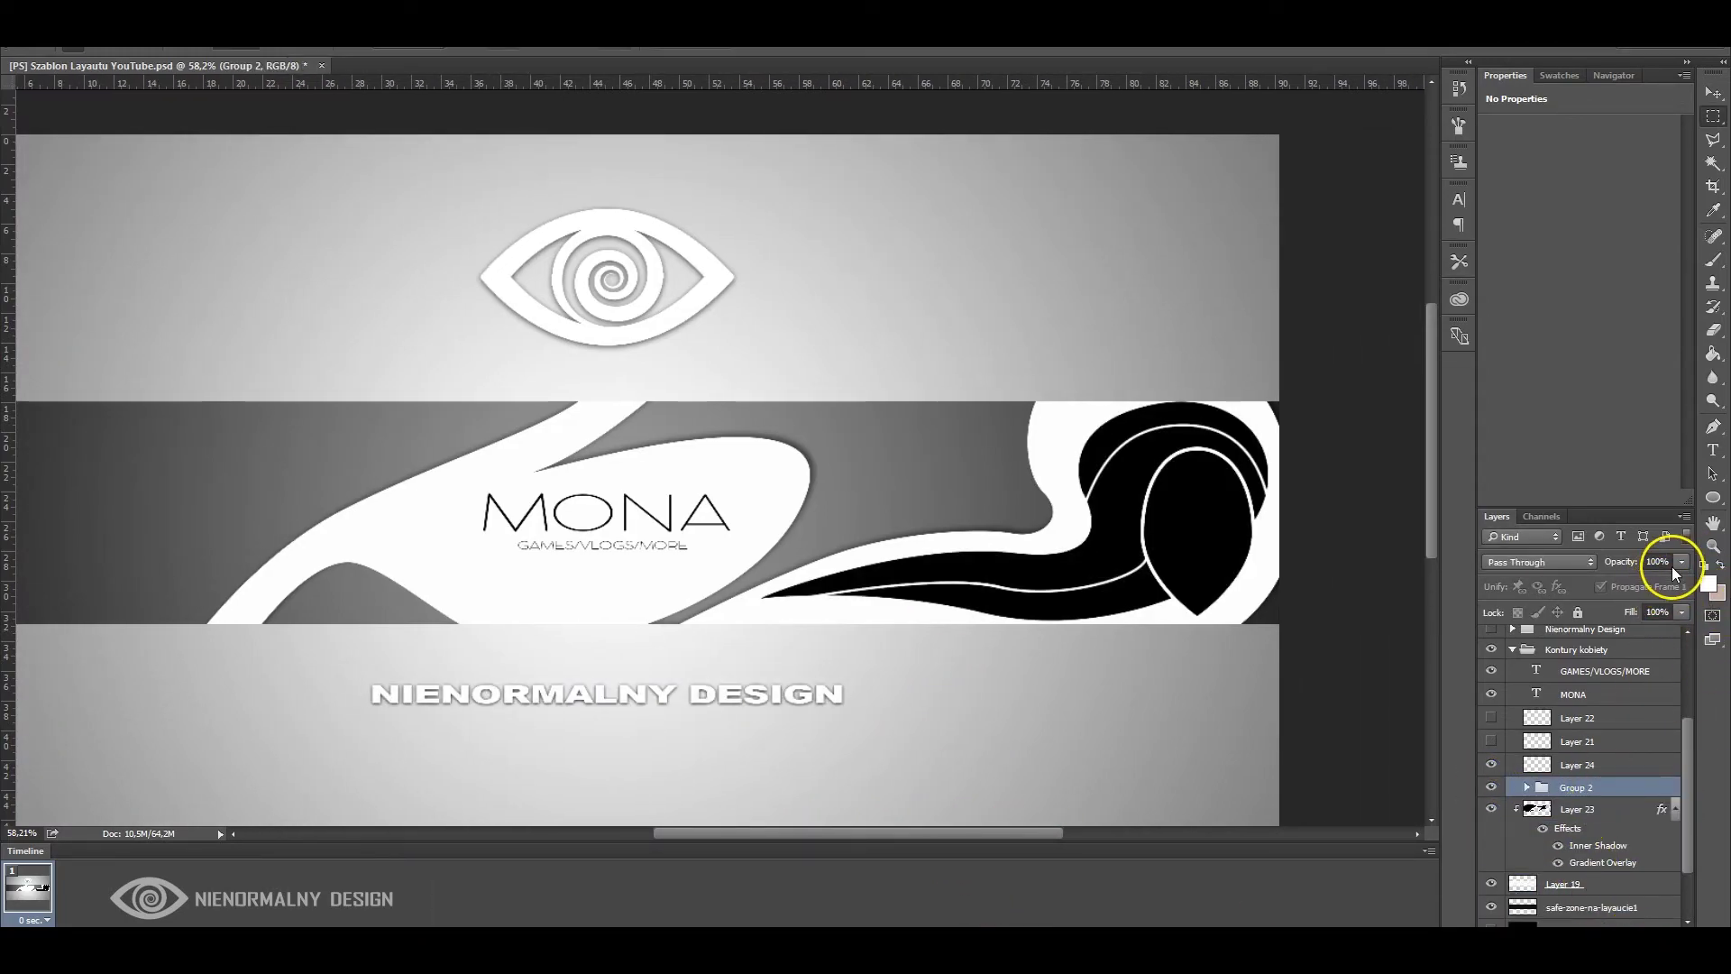
{"action": "left_click_drag", "start_coordinate": [1681, 561], "coordinate": [1654, 580]}
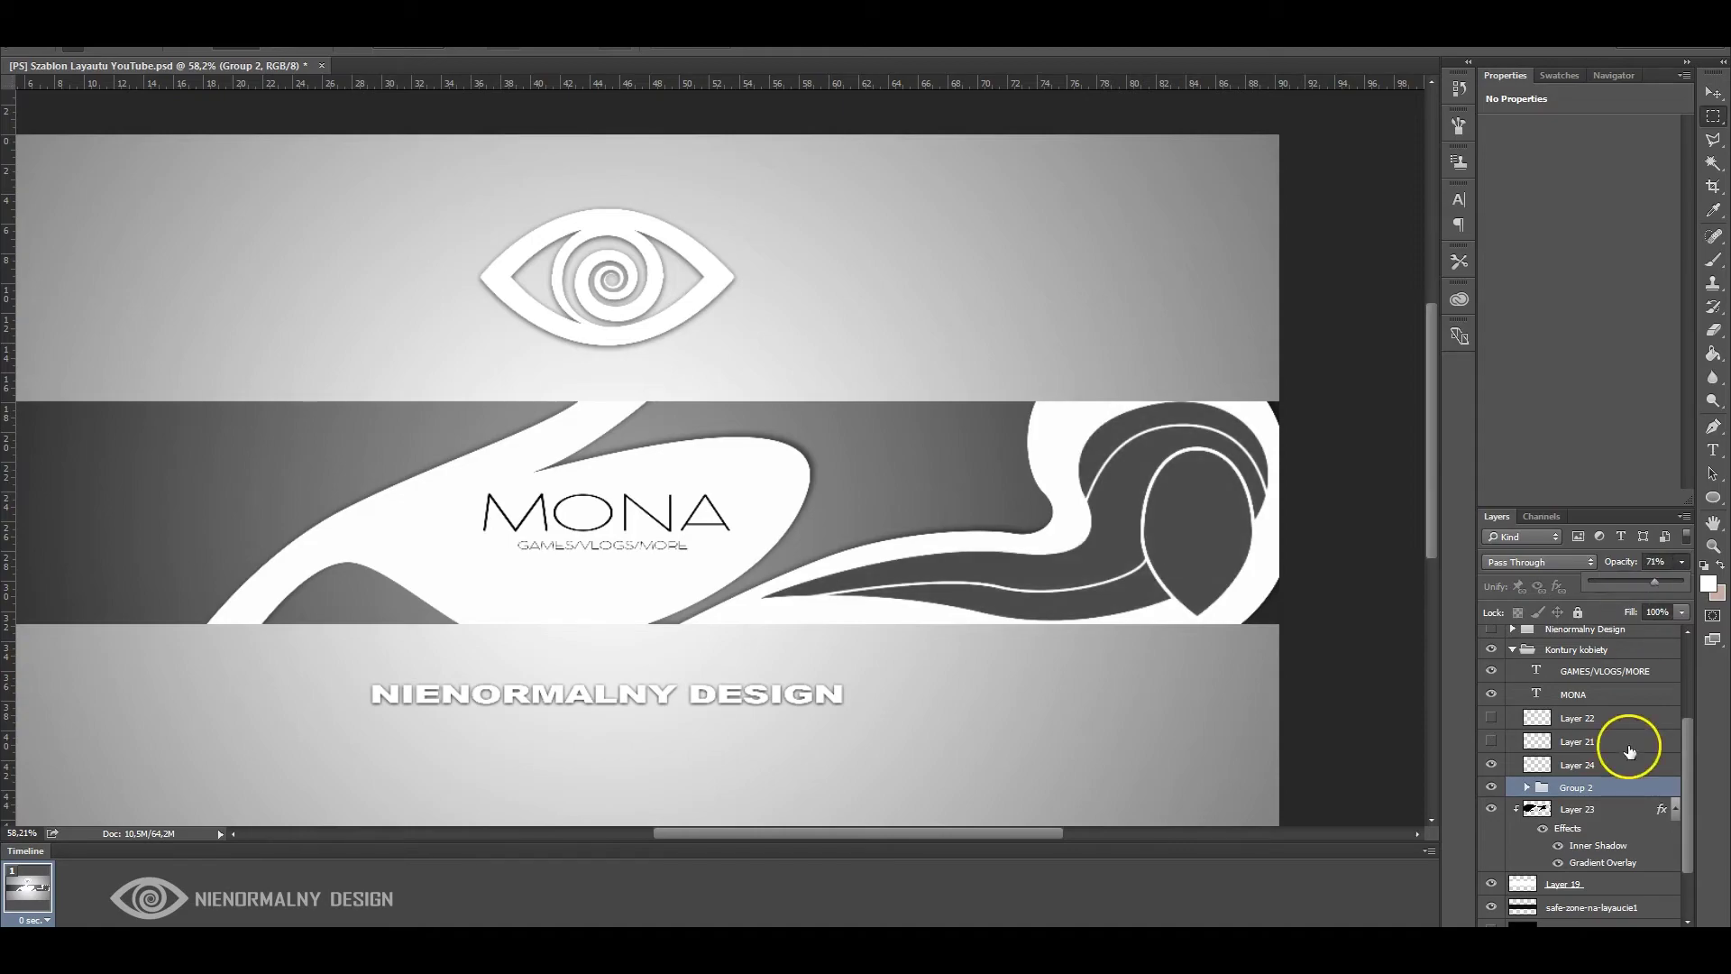
Try an Inner Shadow with reduced opacity on Group 2's blending options
{"action": "right_click", "coordinate": [1573, 788]}
{"action": "left_click", "coordinate": [1587, 212]}
{"action": "left_click_drag", "start_coordinate": [783, 167], "coordinate": [1564, 405]}
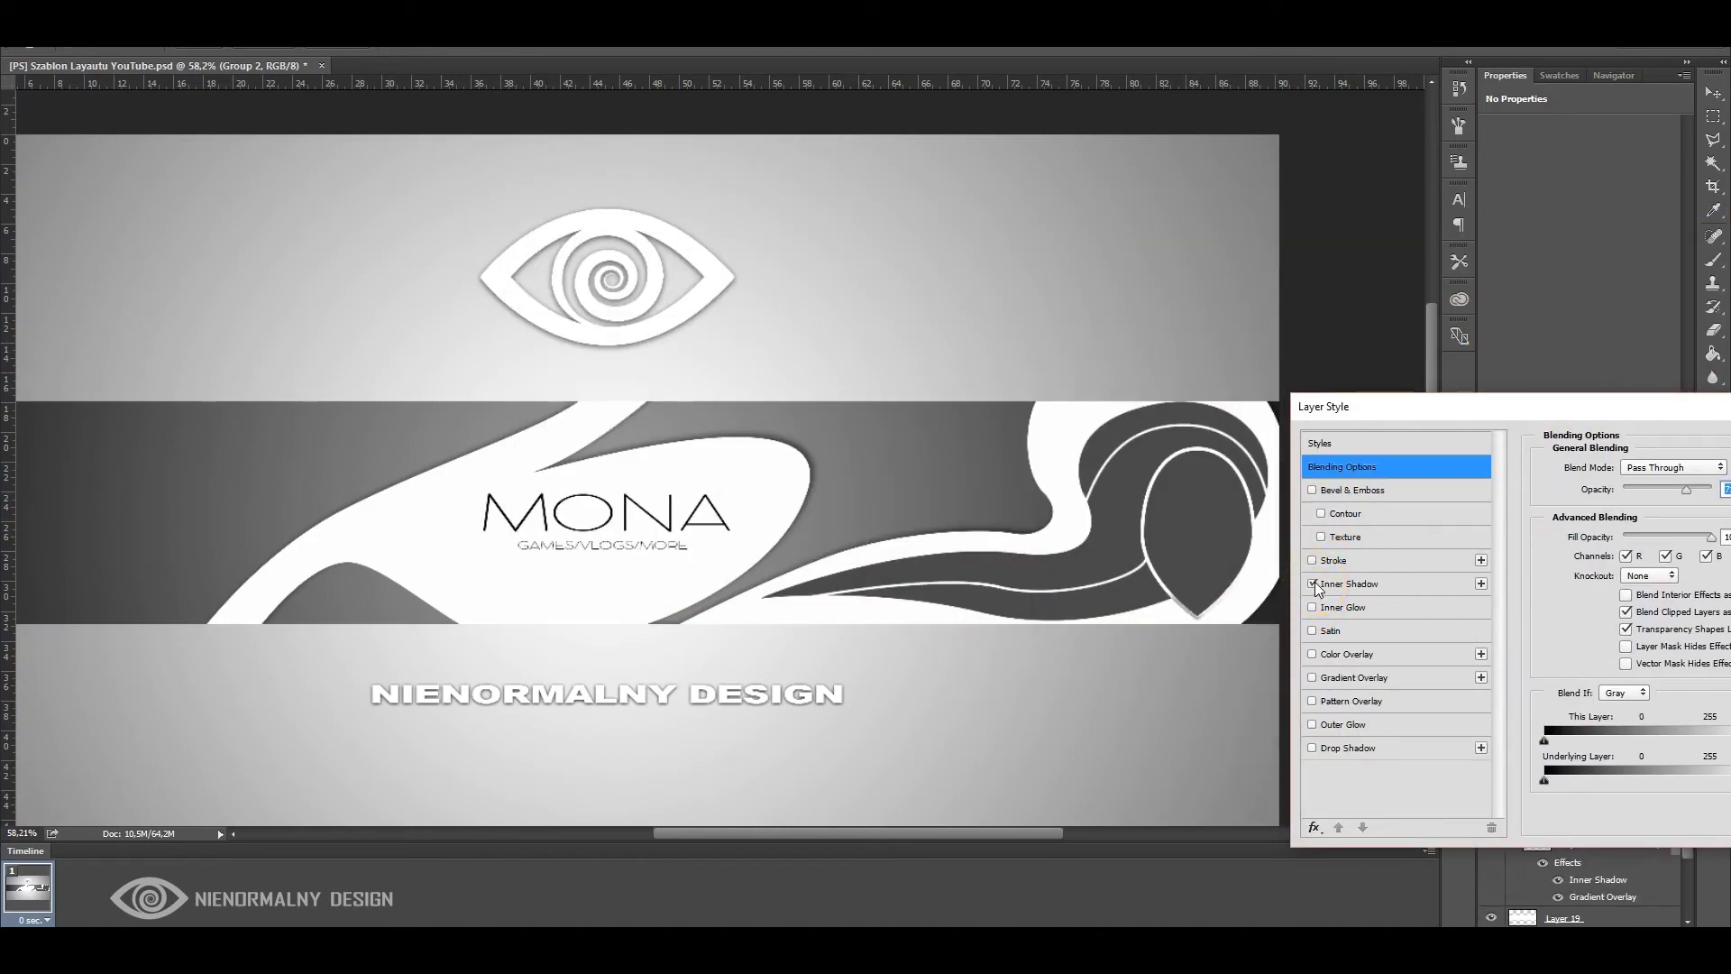
{"action": "left_click", "coordinate": [1315, 583]}
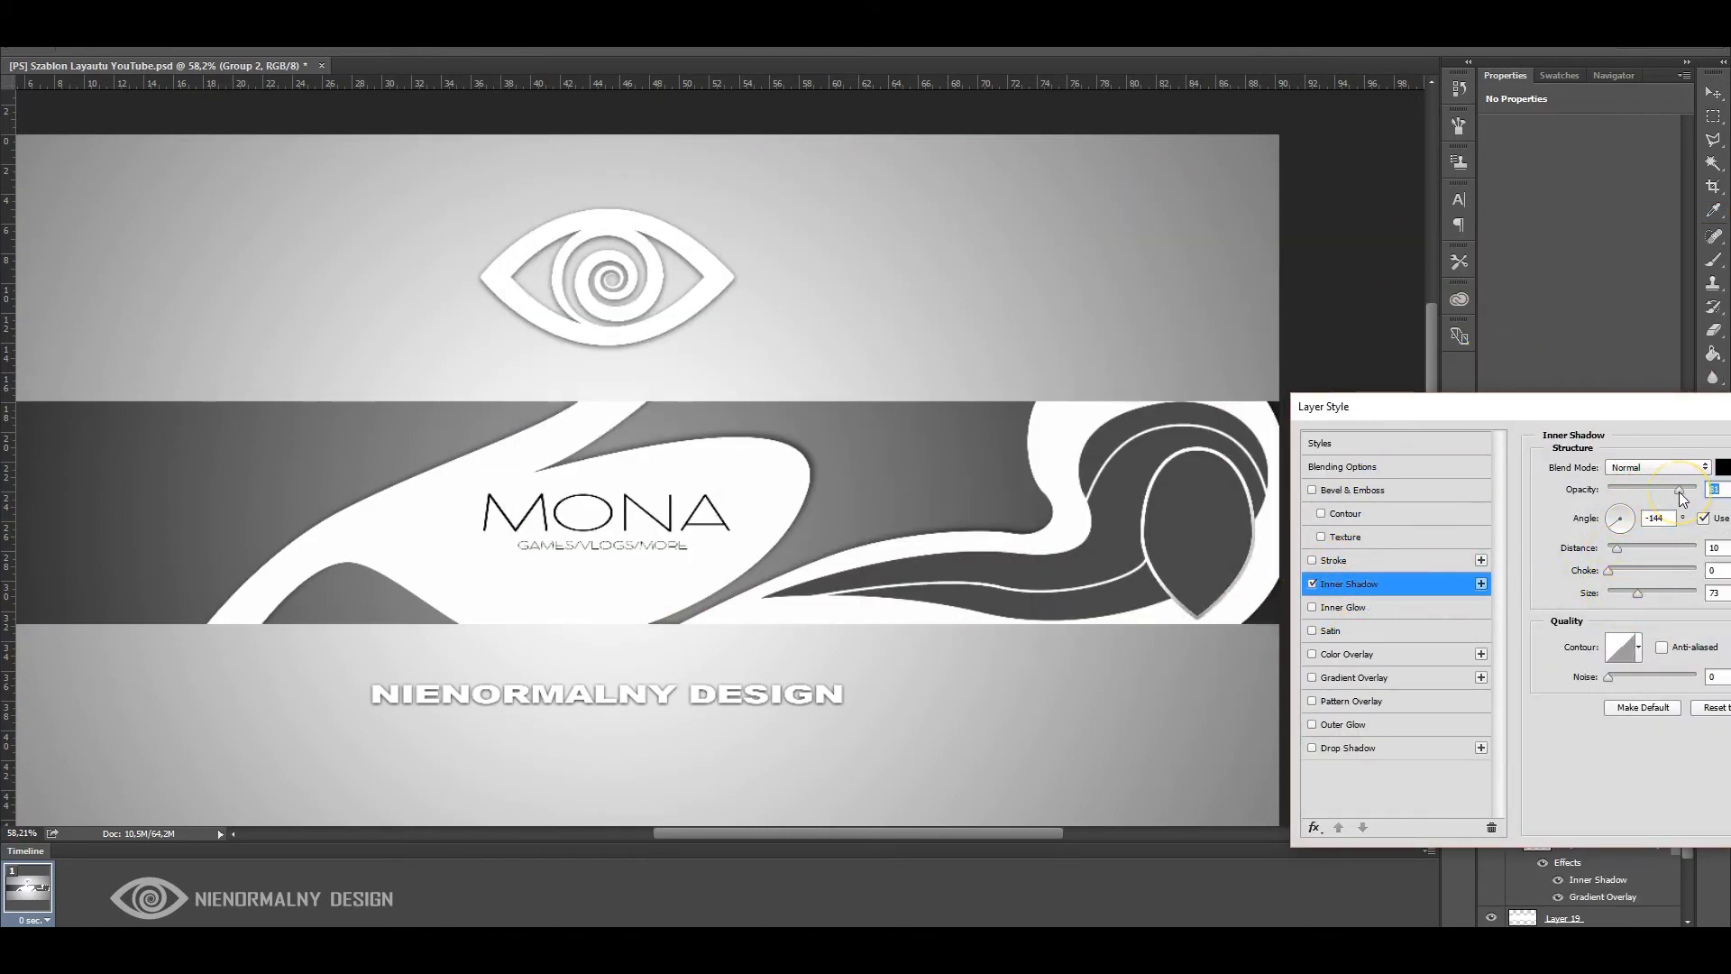
{"action": "left_click_drag", "start_coordinate": [1679, 491], "coordinate": [1670, 491]}
{"action": "left_click_drag", "start_coordinate": [1616, 547], "coordinate": [1620, 548]}
Test Drop Shadow and Satin on the hair group, then cancel the style changes
{"action": "mouse_move", "coordinate": [1573, 407]}
{"action": "left_mouse_down"}
{"action": "mouse_move", "coordinate": [708, 408]}
{"action": "mouse_move", "coordinate": [296, 321]}
{"action": "left_mouse_up"}
{"action": "left_click", "coordinate": [35, 498]}
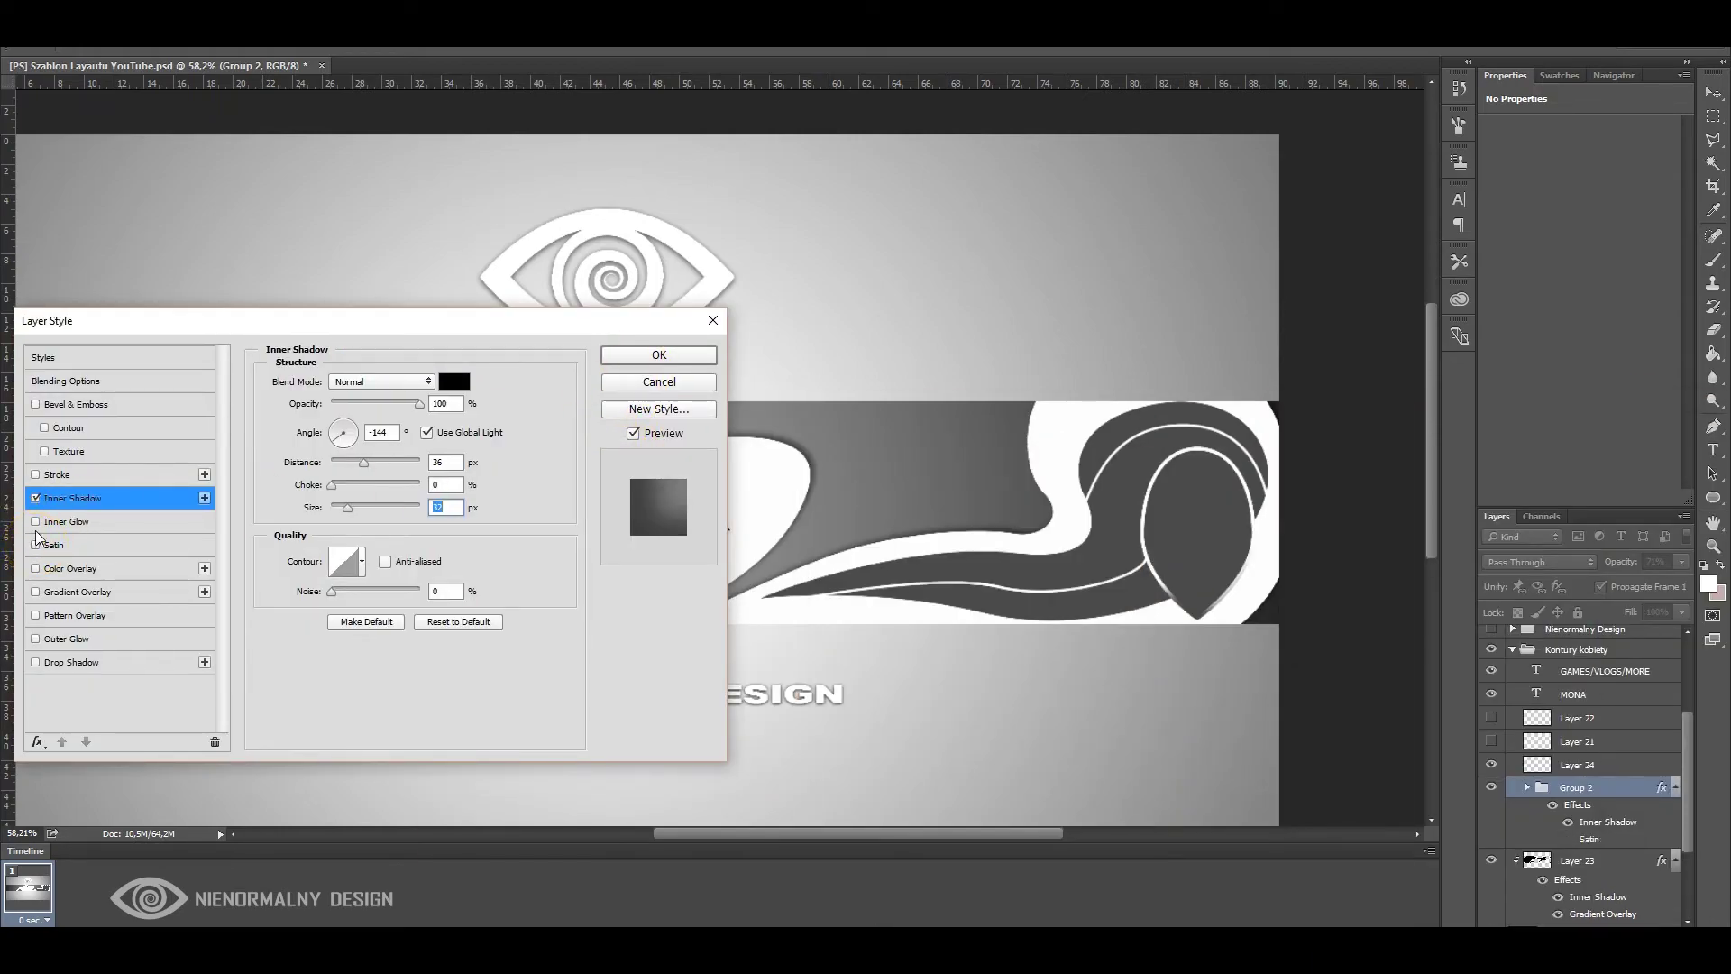
{"action": "left_click", "coordinate": [36, 662]}
{"action": "left_click", "coordinate": [36, 663]}
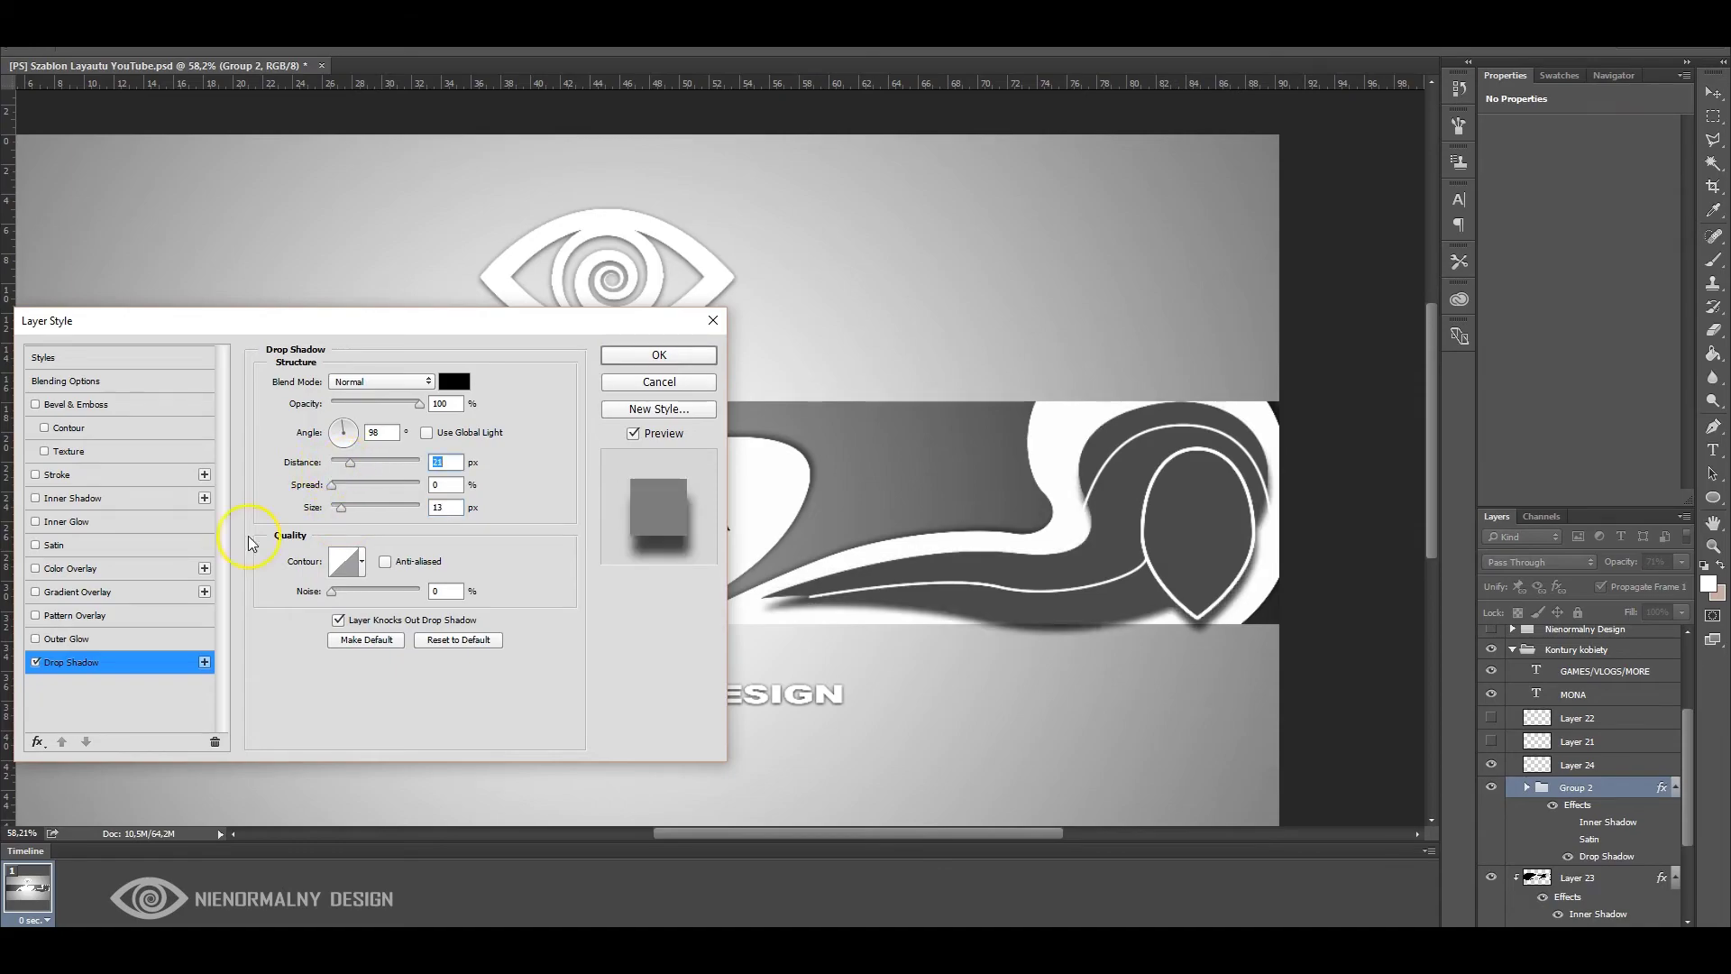
{"action": "left_click", "coordinate": [36, 544]}
{"action": "left_click", "coordinate": [659, 382]}
{"action": "left_click_drag", "start_coordinate": [1059, 833], "coordinate": [1005, 841]}
{"action": "scroll", "coordinate": [1623, 881], "scroll_direction": "up", "scroll_amount": 5}
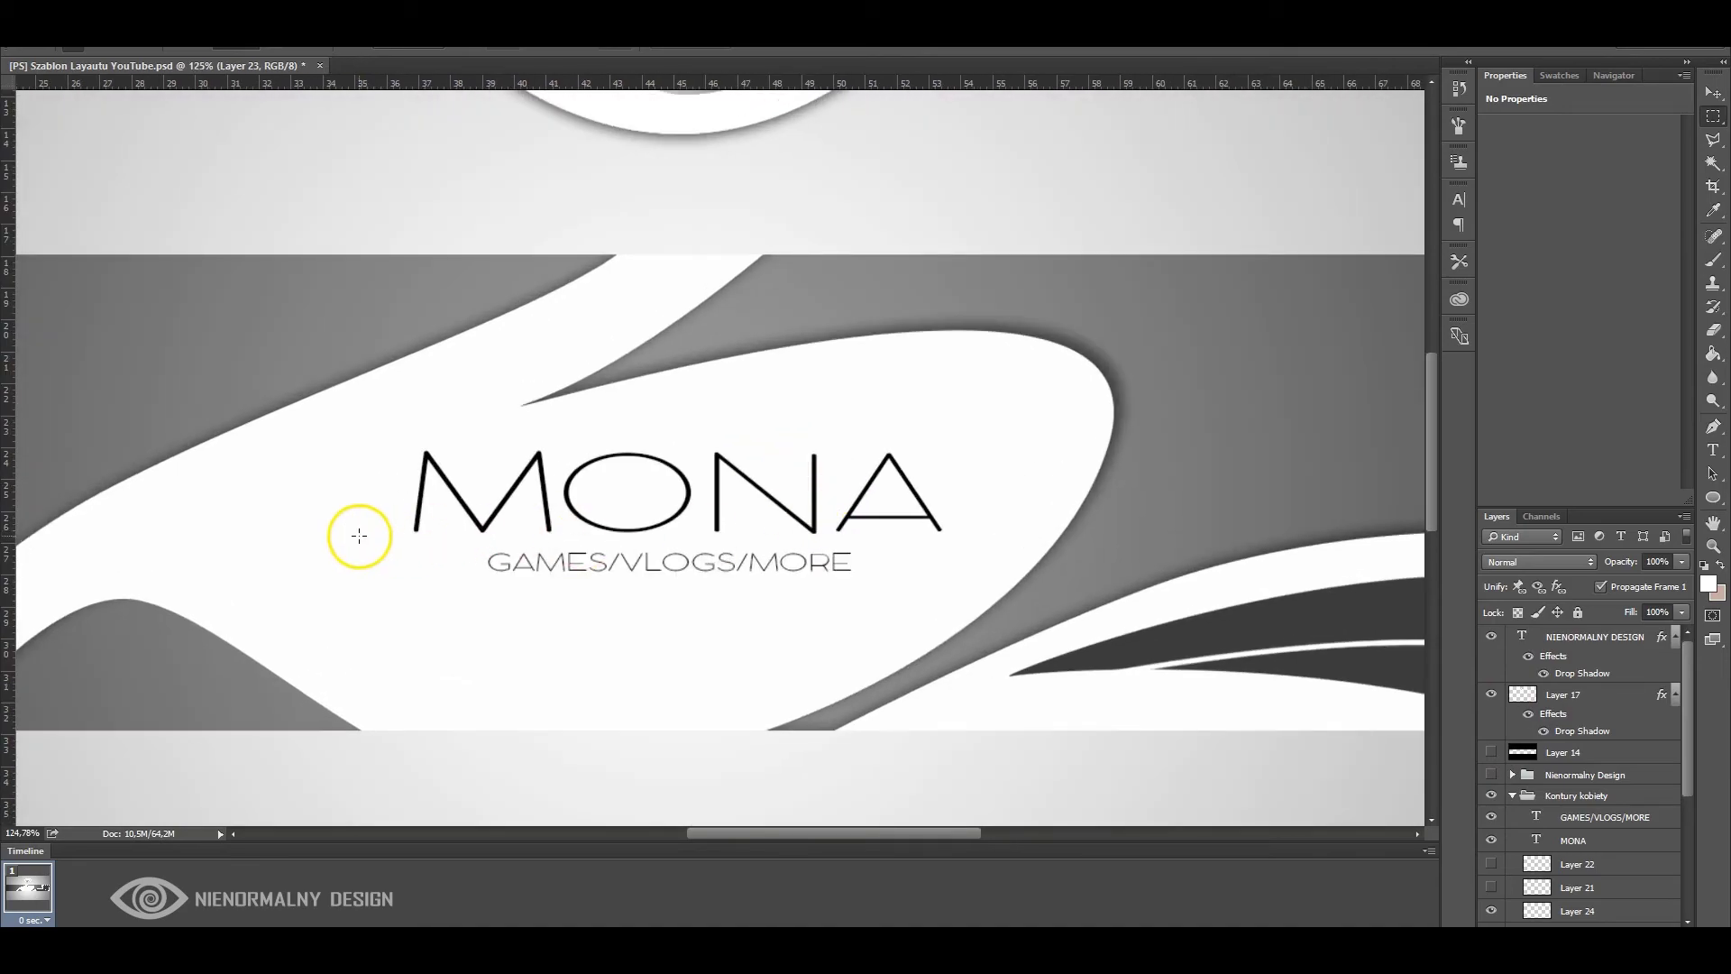
Create a new layer and draw a straight divider Pen path under MONA
{"action": "left_click", "coordinate": [1614, 867]}
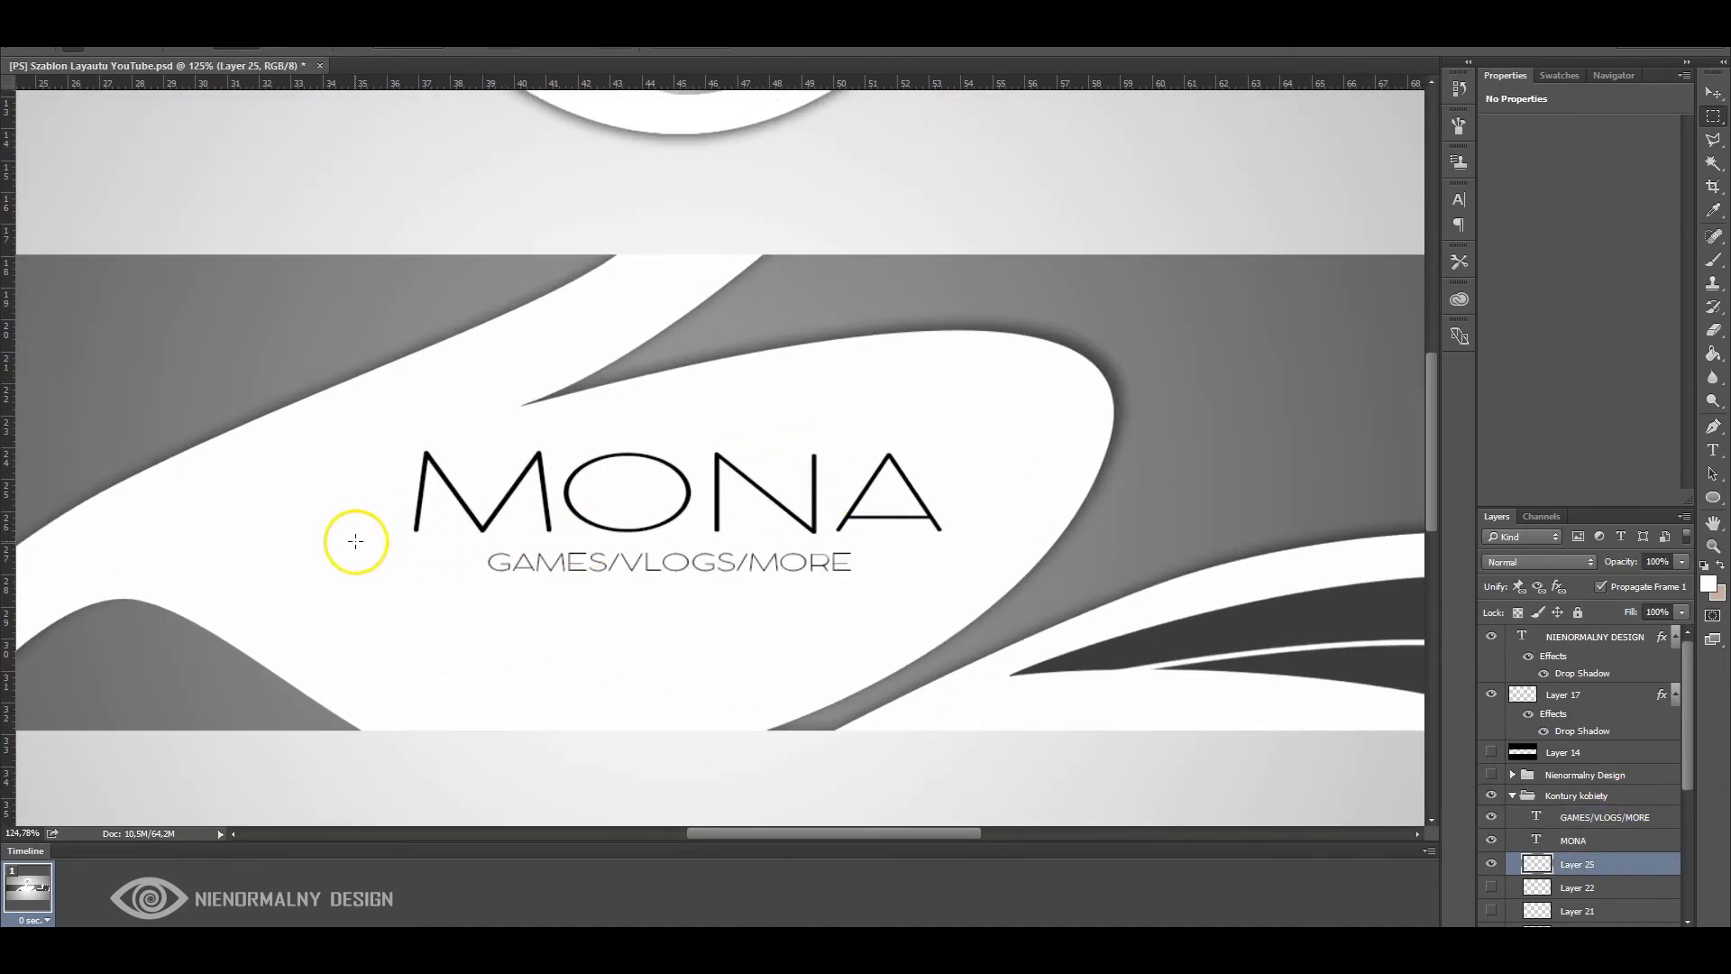
{"action": "left_click", "coordinate": [1713, 433]}
{"action": "left_click", "coordinate": [274, 541]}
{"action": "left_click", "coordinate": [1013, 541]}
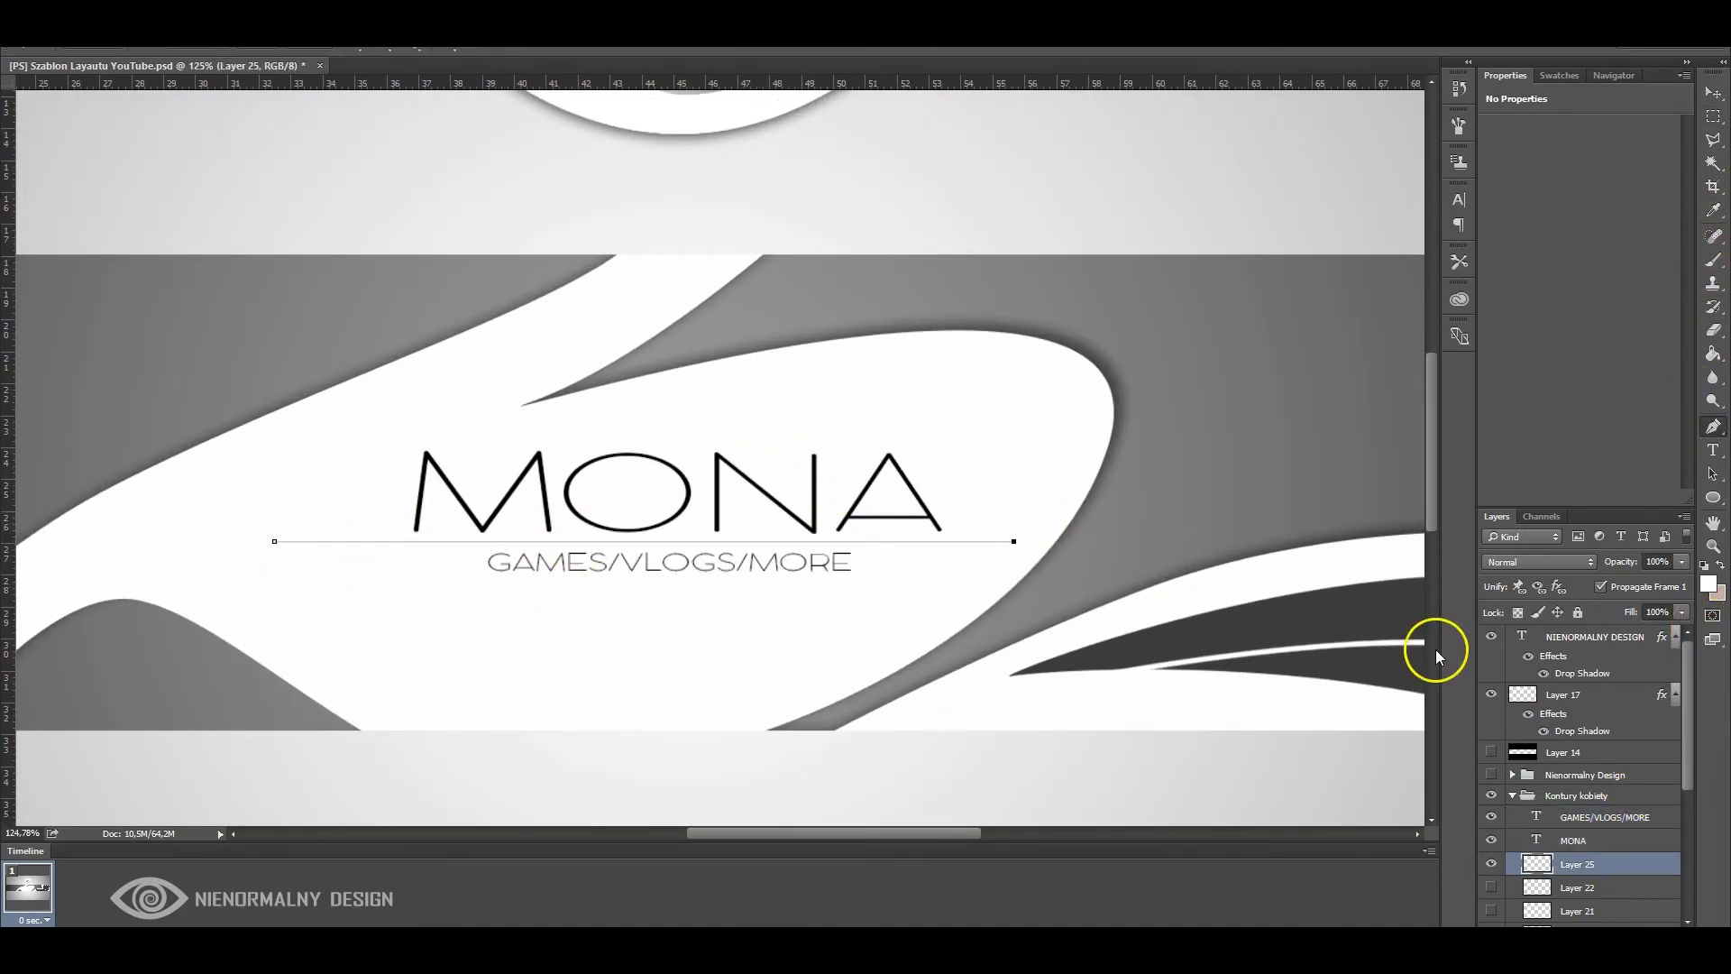
{"action": "key", "text": "Delete"}
{"action": "key", "text": "Delete"}
{"action": "left_click", "coordinate": [996, 546]}
{"action": "left_click", "coordinate": [358, 545]}
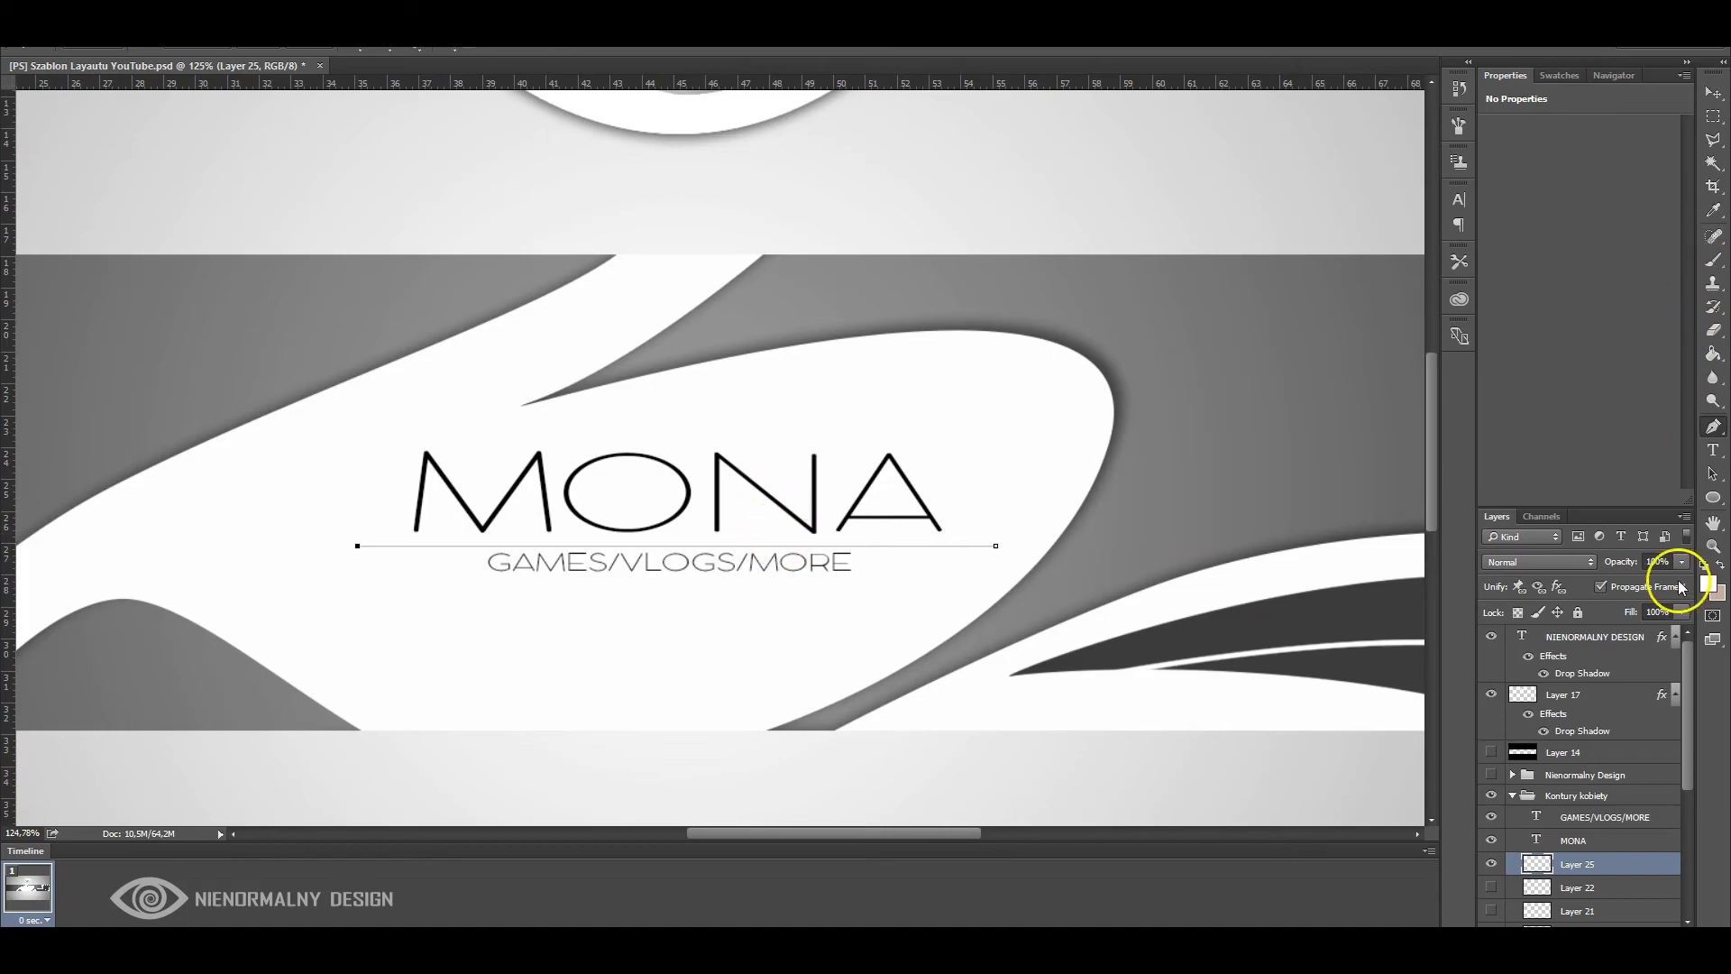
Set the foreground to black and choose a thin brush size
{"action": "left_click", "coordinate": [1707, 583]}
{"action": "left_click", "coordinate": [1507, 534]}
{"action": "right_click", "coordinate": [879, 106]}
{"action": "left_click", "coordinate": [1713, 259]}
{"action": "left_click", "coordinate": [86, 45]}
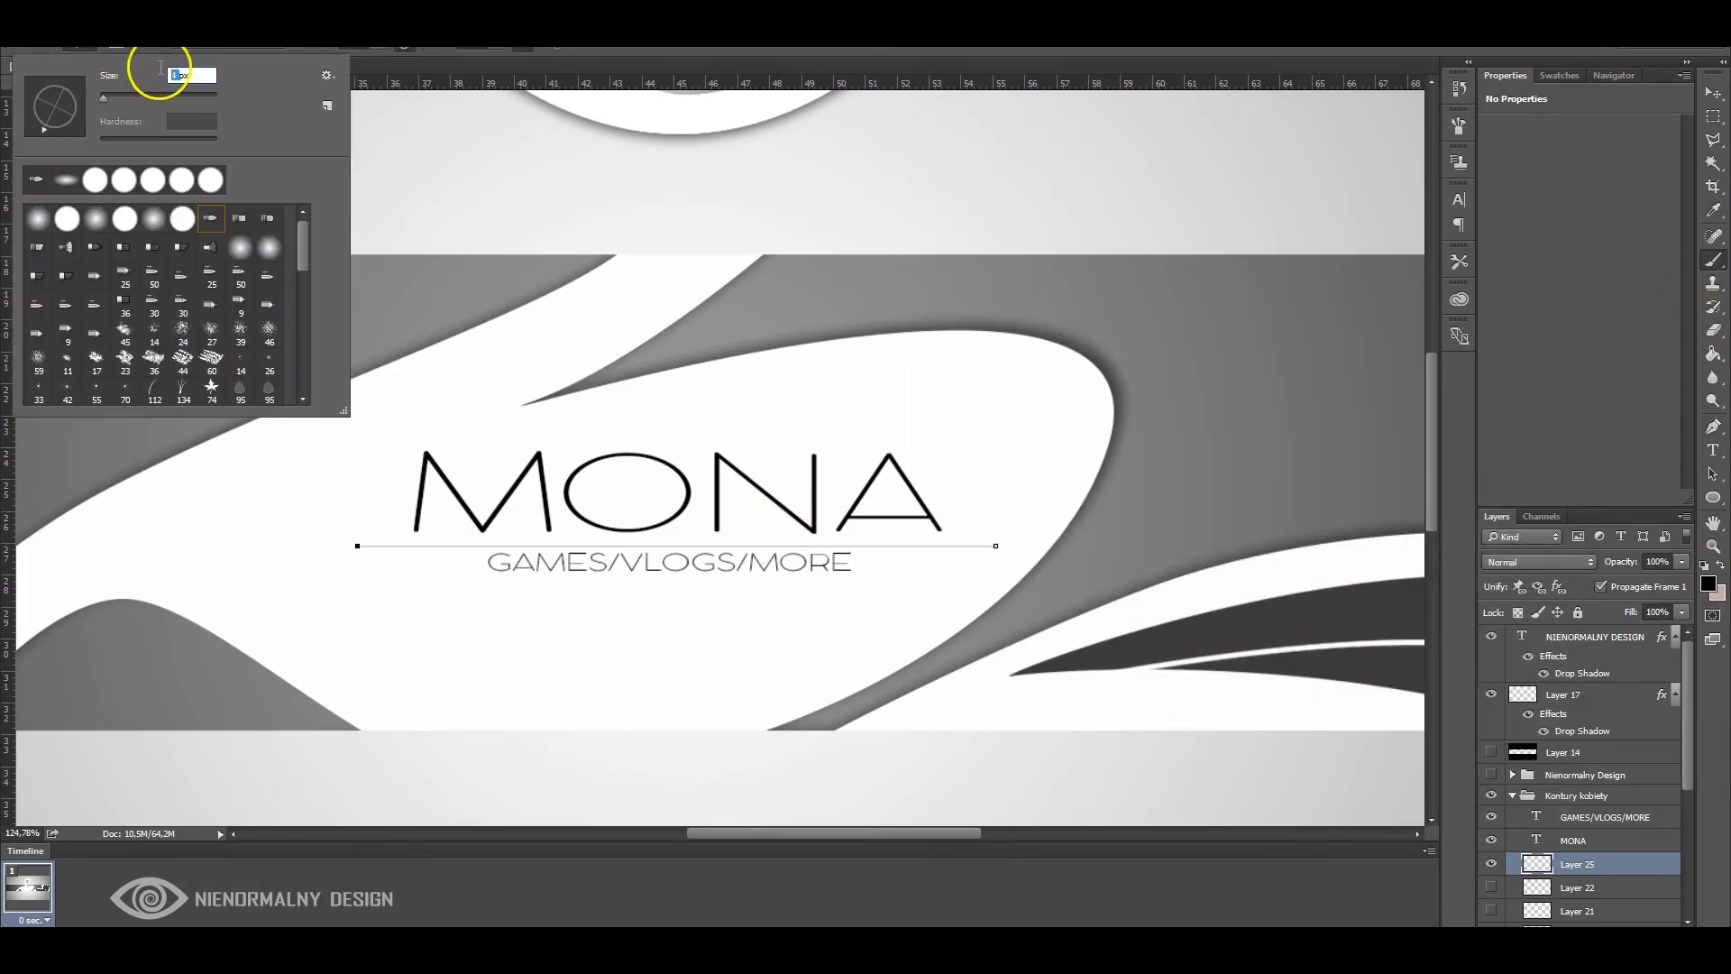
{"action": "left_click", "coordinate": [1713, 425]}
Stroke the divider path with the black brush
{"action": "right_click", "coordinate": [956, 225]}
{"action": "left_click", "coordinate": [1000, 274]}
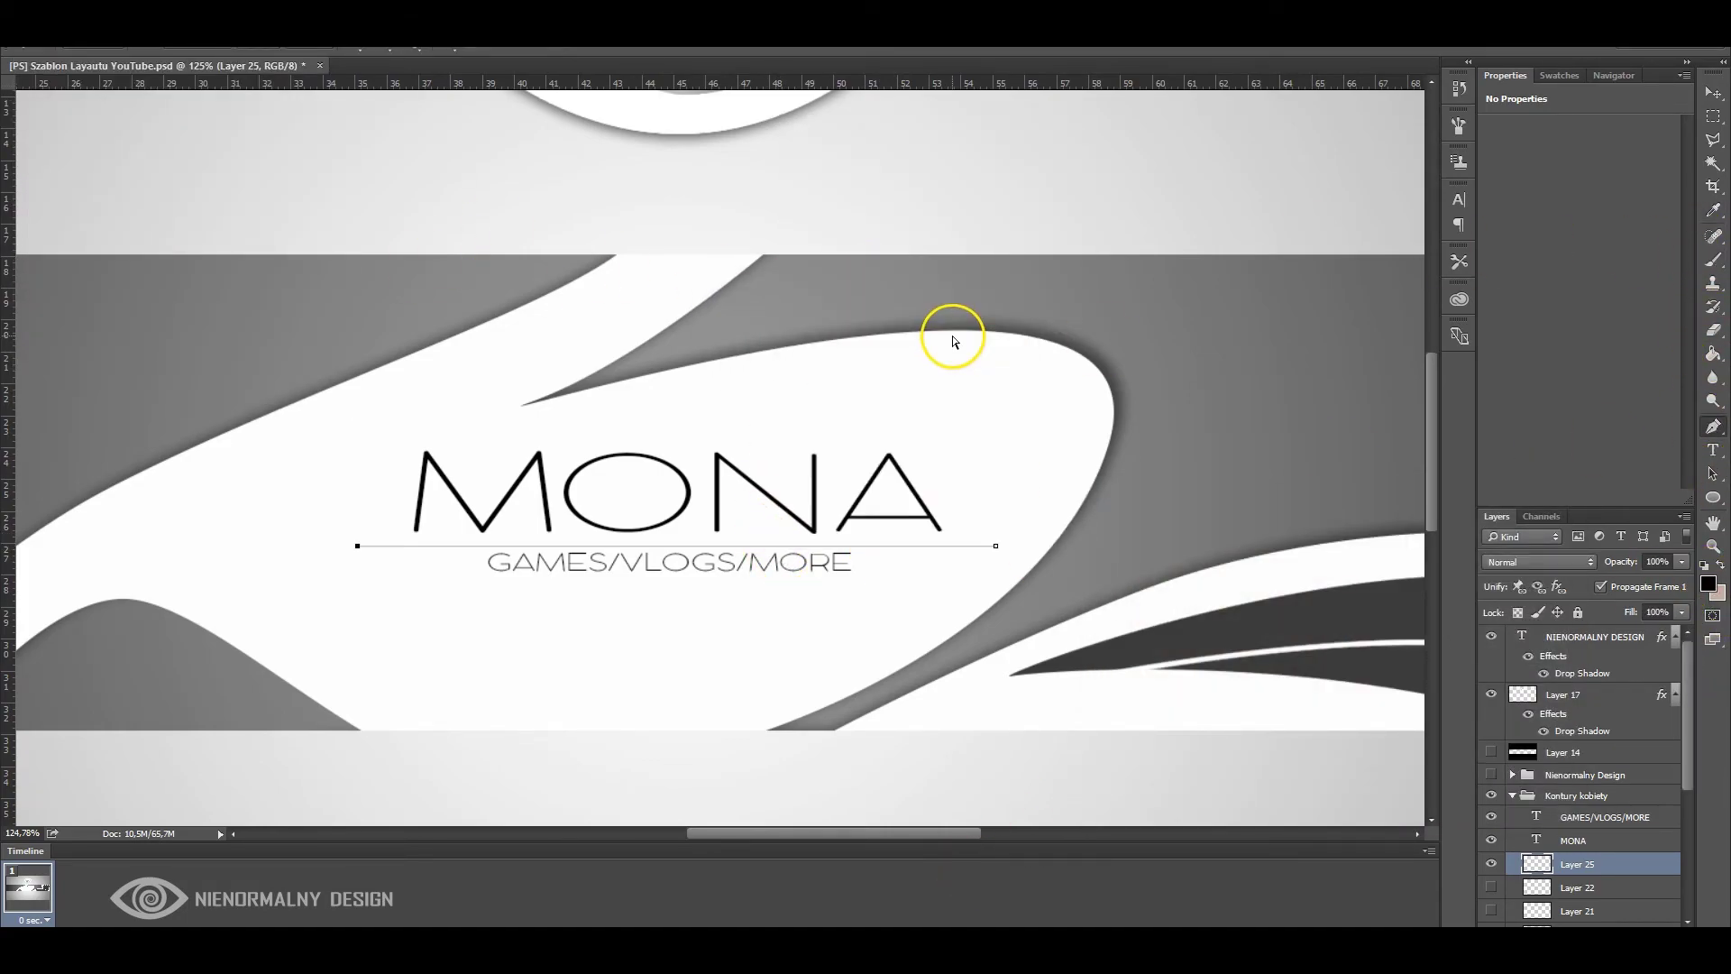
{"action": "left_click", "coordinate": [986, 321]}
{"action": "scroll", "coordinate": [685, 540], "scroll_direction": "up", "scroll_amount": 5}
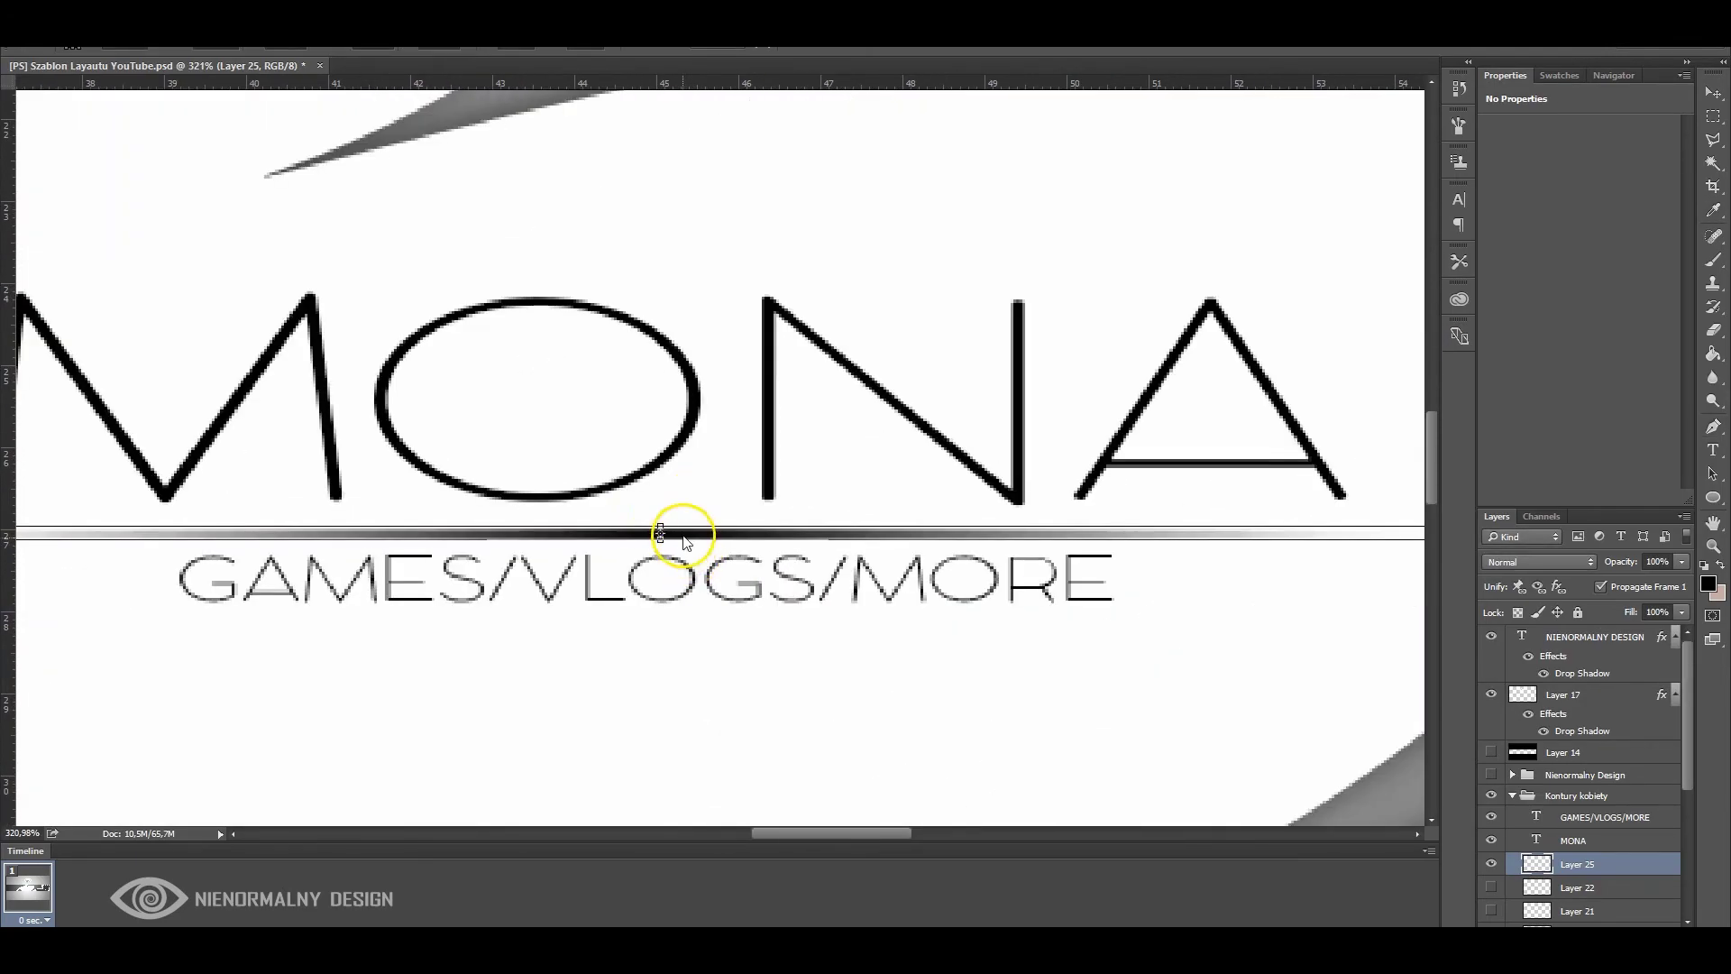
{"action": "scroll", "coordinate": [766, 577], "scroll_direction": "down", "scroll_amount": 4}
{"action": "scroll", "coordinate": [890, 612], "scroll_direction": "down", "scroll_amount": 1}
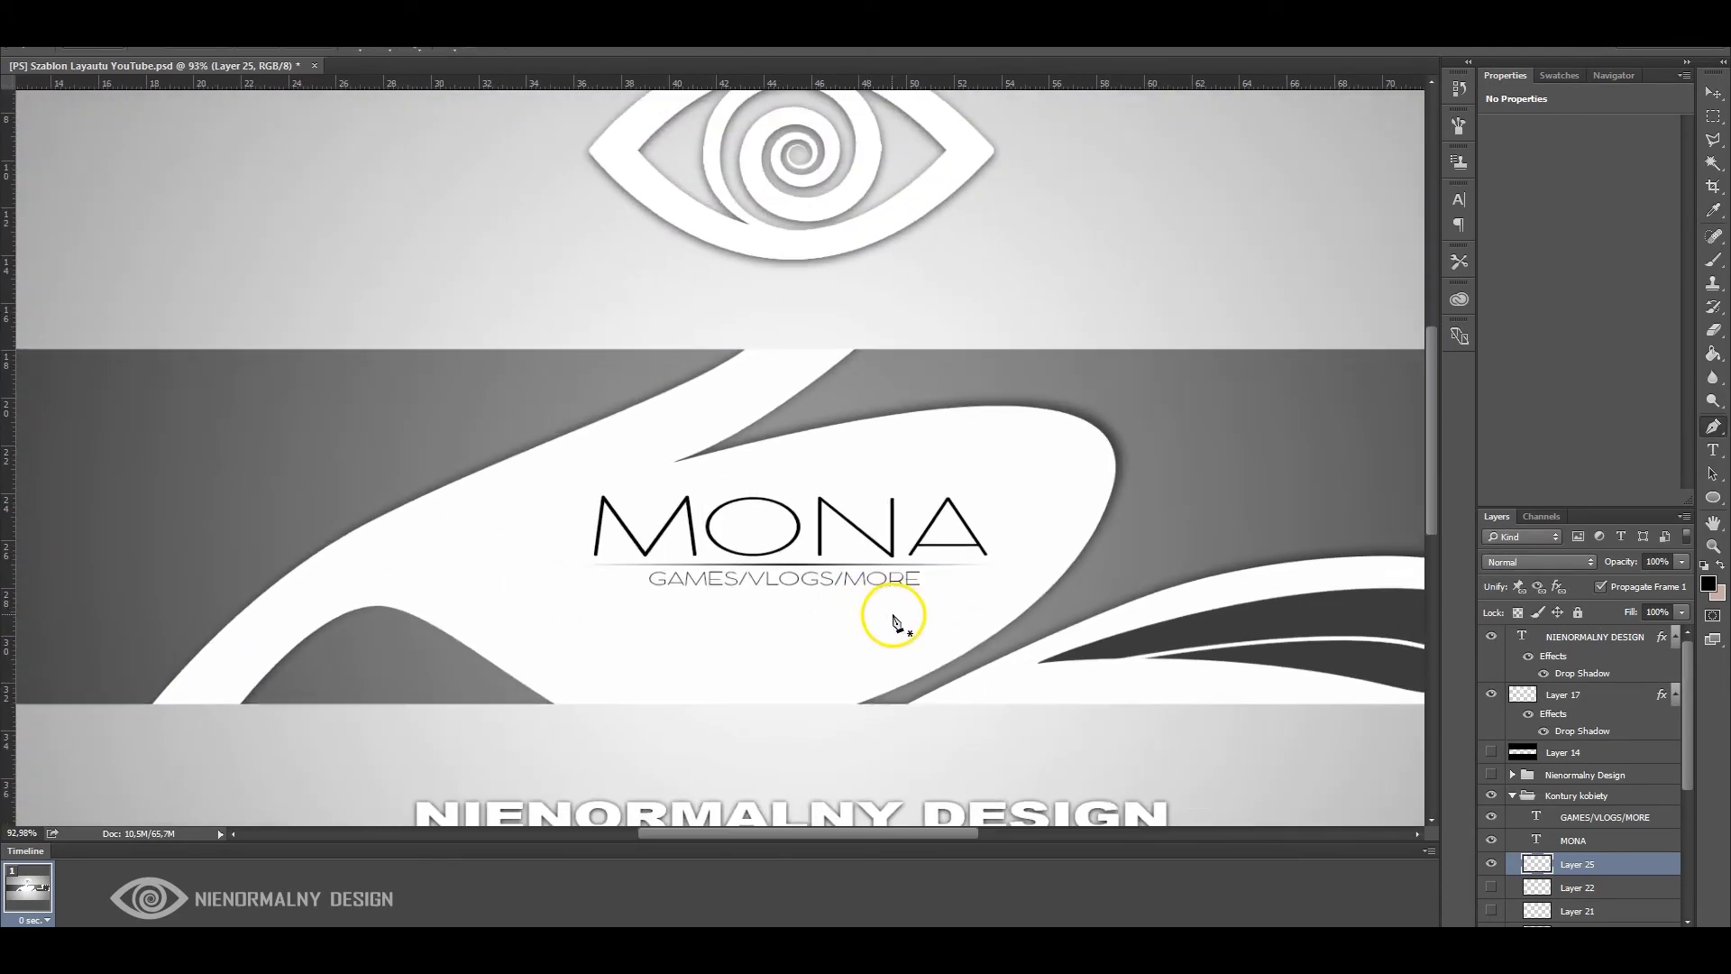
{"action": "key", "text": "ctrl+0"}
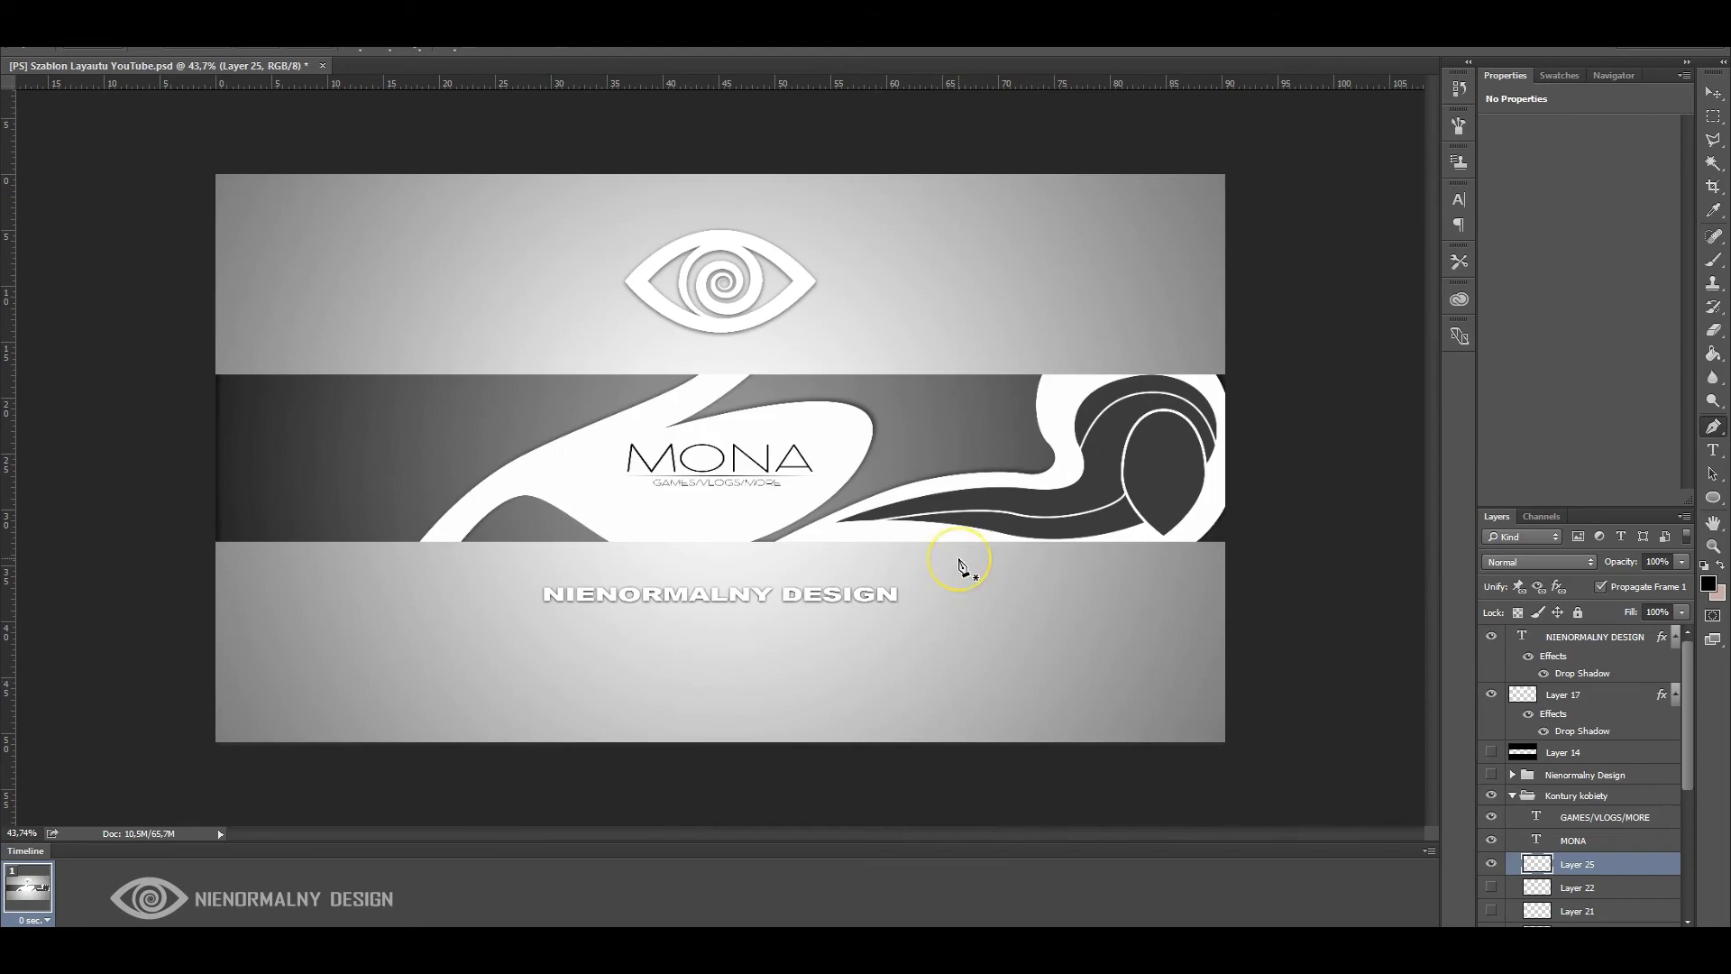
{"action": "scroll", "coordinate": [929, 442], "scroll_direction": "up", "scroll_amount": 2}
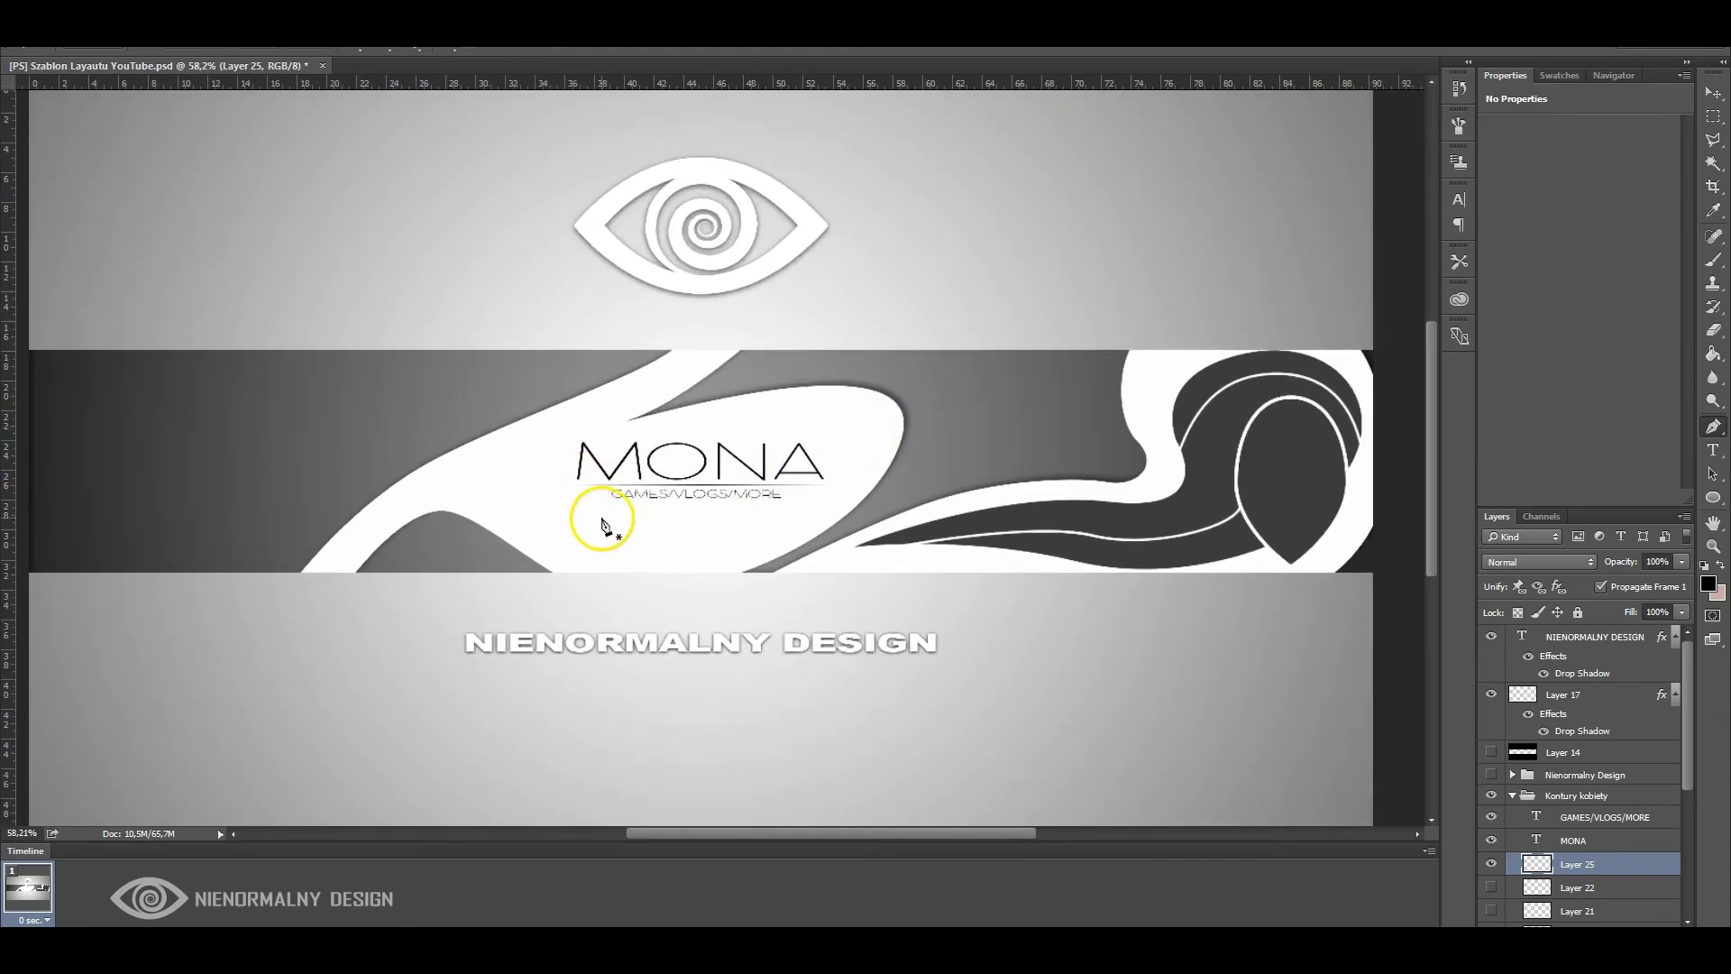
{"action": "scroll", "coordinate": [602, 525], "scroll_direction": "down", "scroll_amount": 1}
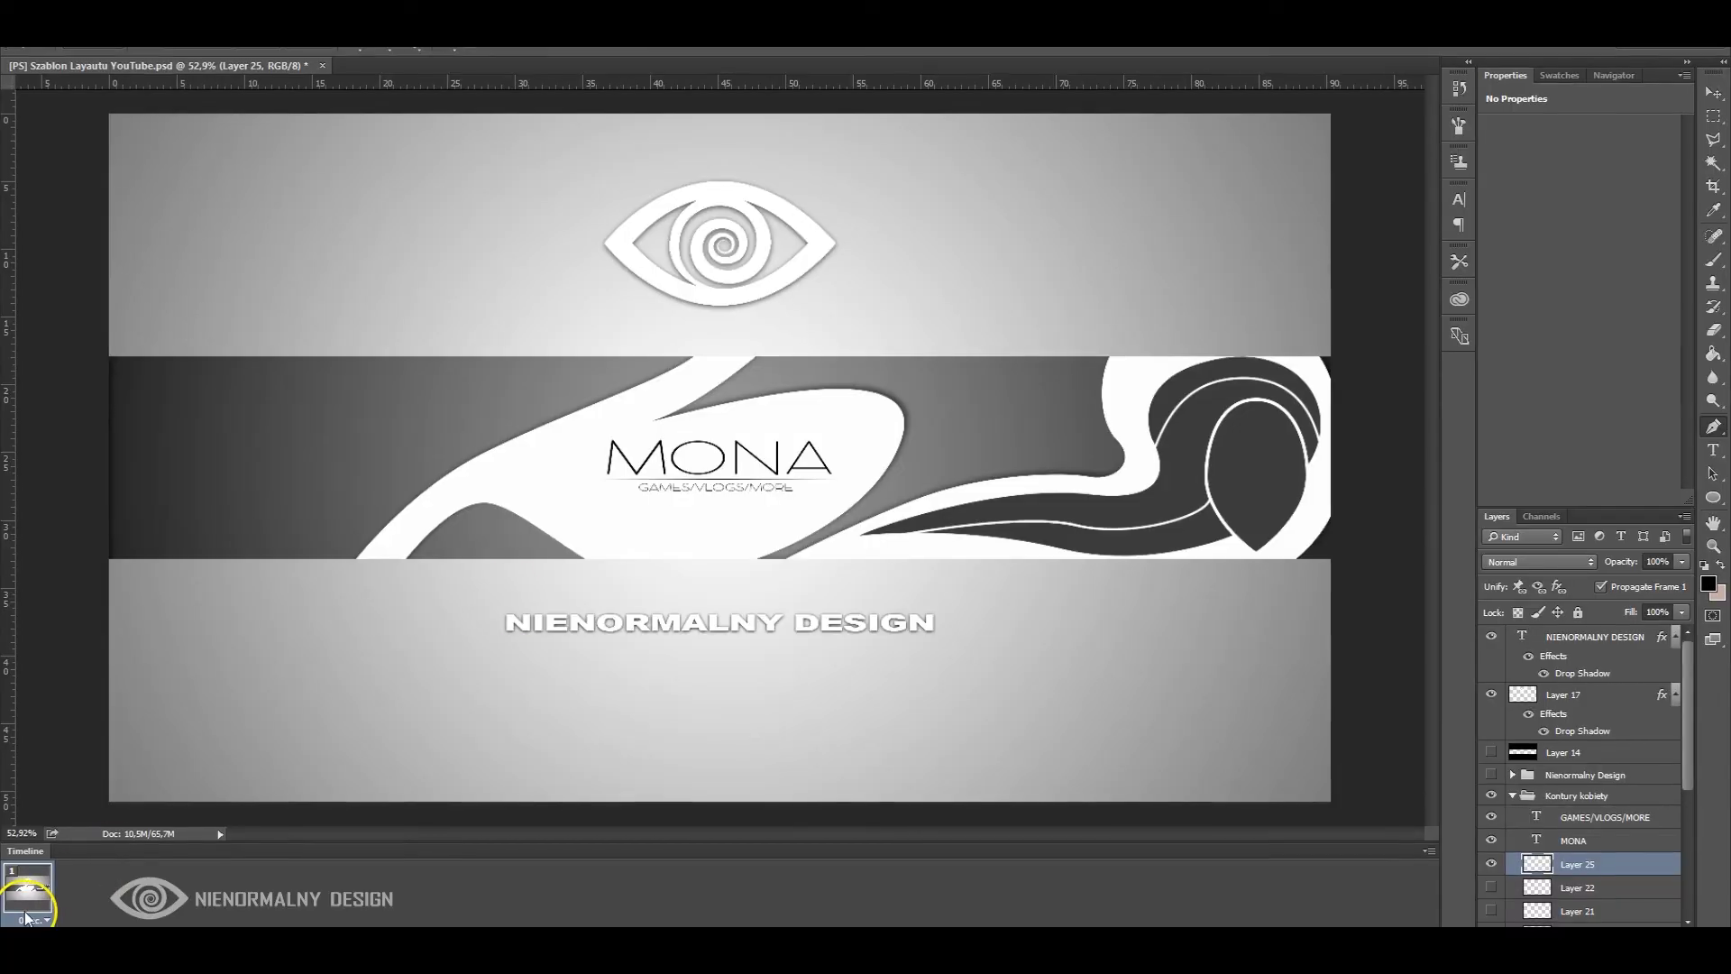